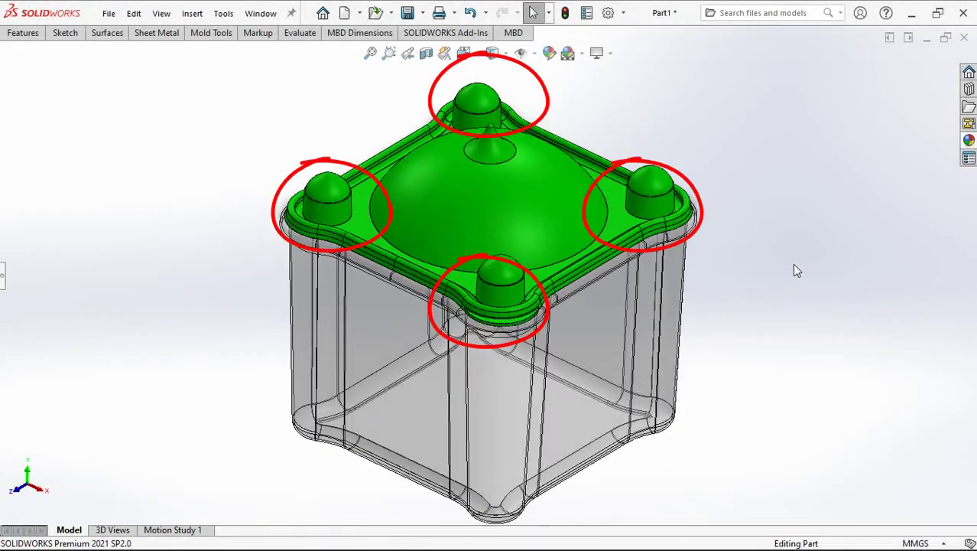
- Examine the finished container and its green lid from the front and from underneath, including the underside of the corner domes
key("ctrl+1")
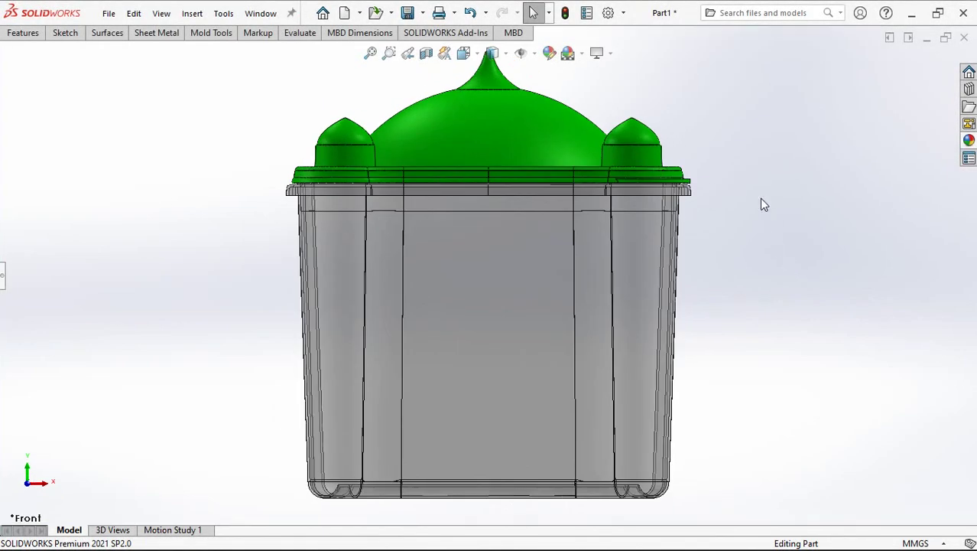
middle_click_drag(768, 179, 776, 222, "ctrl")
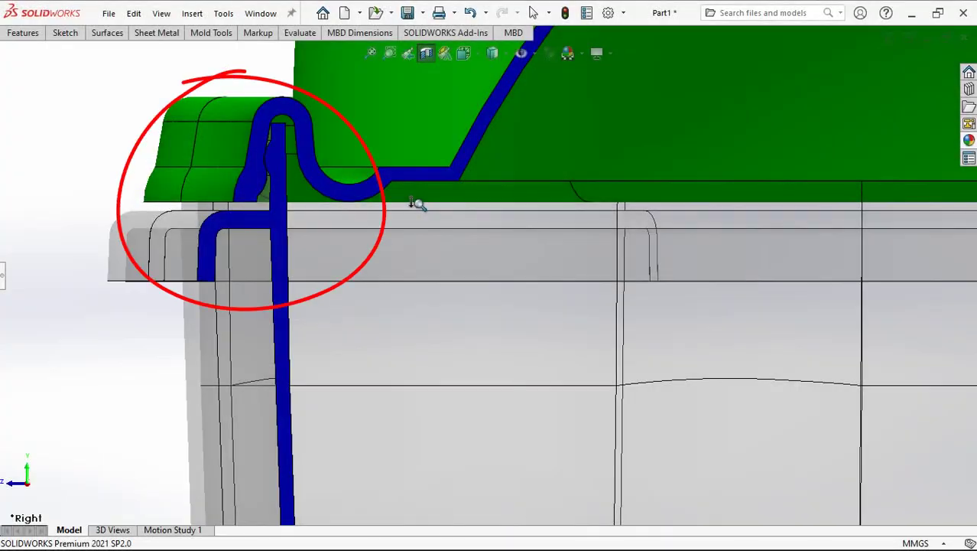
middle_click_drag(417, 203, 417, 260, "shift")
left_click(426, 53)
middle_click_drag(334, 195, 421, 246)
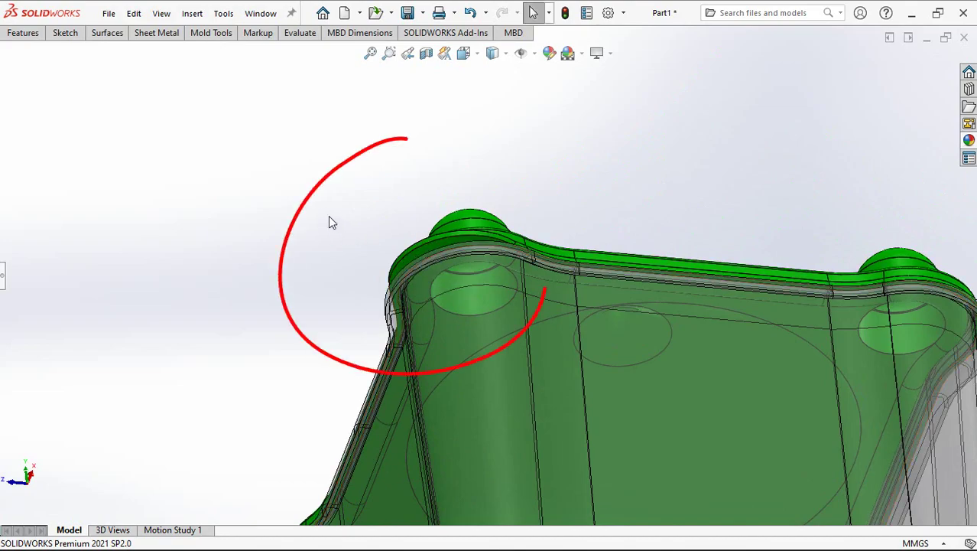
mouse_move(330, 220)
middle_mouse_down()
mouse_move(336, 256)
mouse_move(386, 348)
middle_mouse_up()
key("ctrl+7")
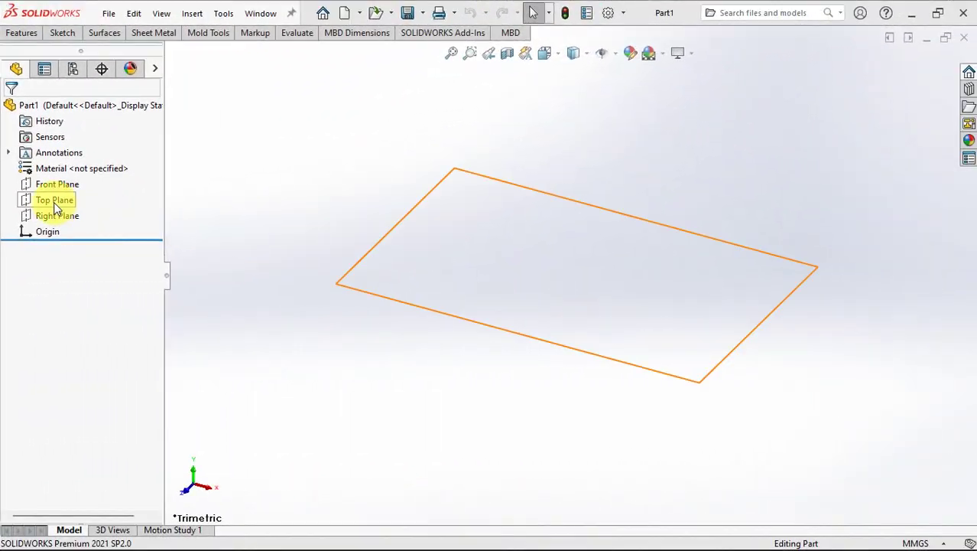
- Start a sketch on the Top Plane and draw a center rectangle about 133 mm wide from the origin
left_click(63, 197)
key("ctrl+8")
left_click(86, 185)
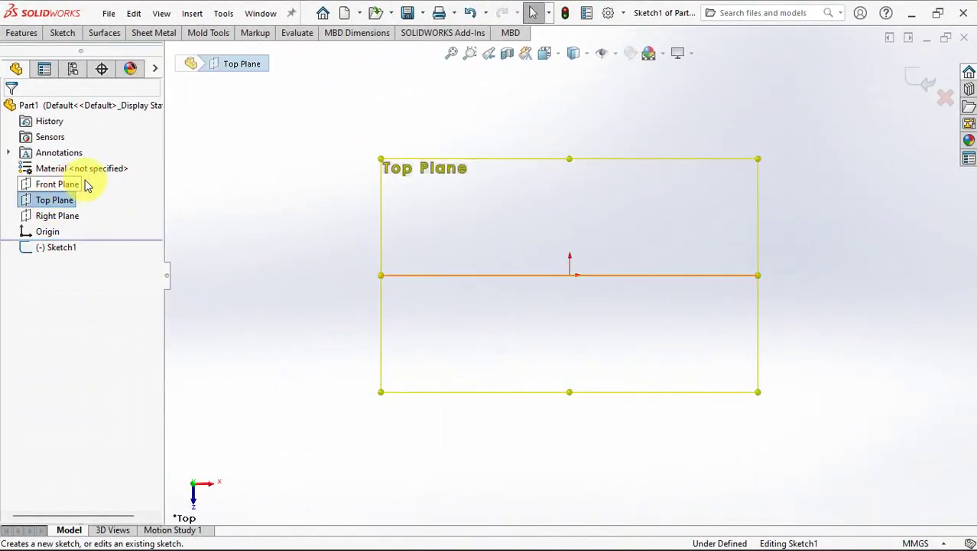
left_click(62, 32)
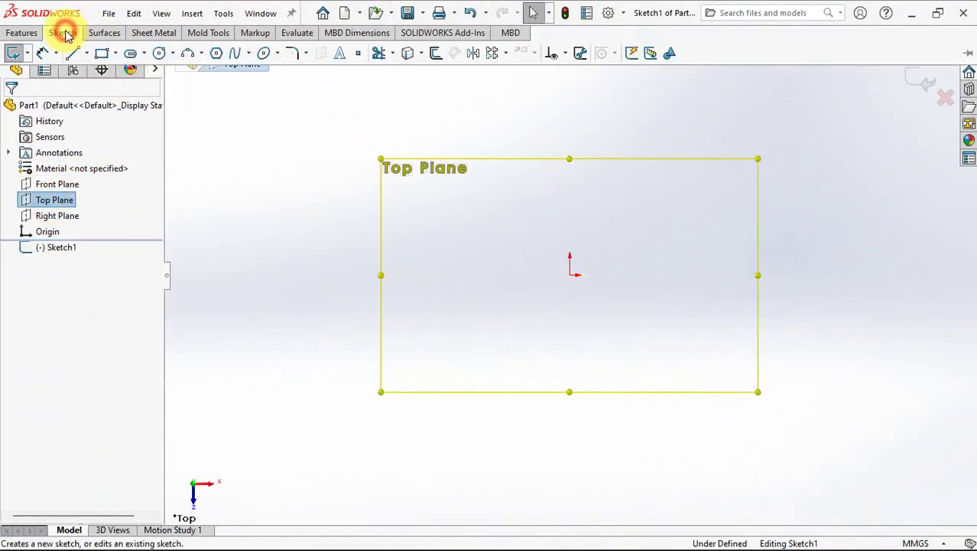
left_click(114, 53)
left_click(165, 89)
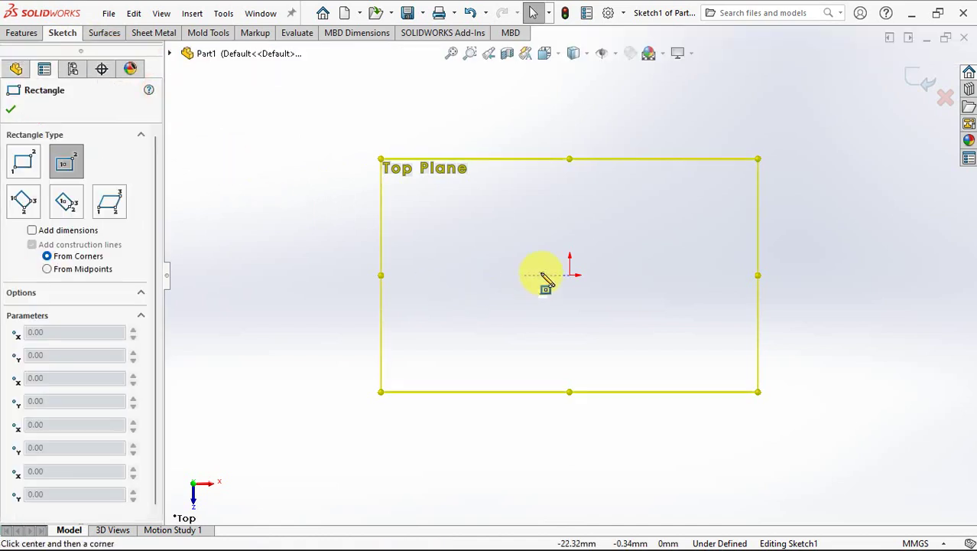
left_click(569, 274)
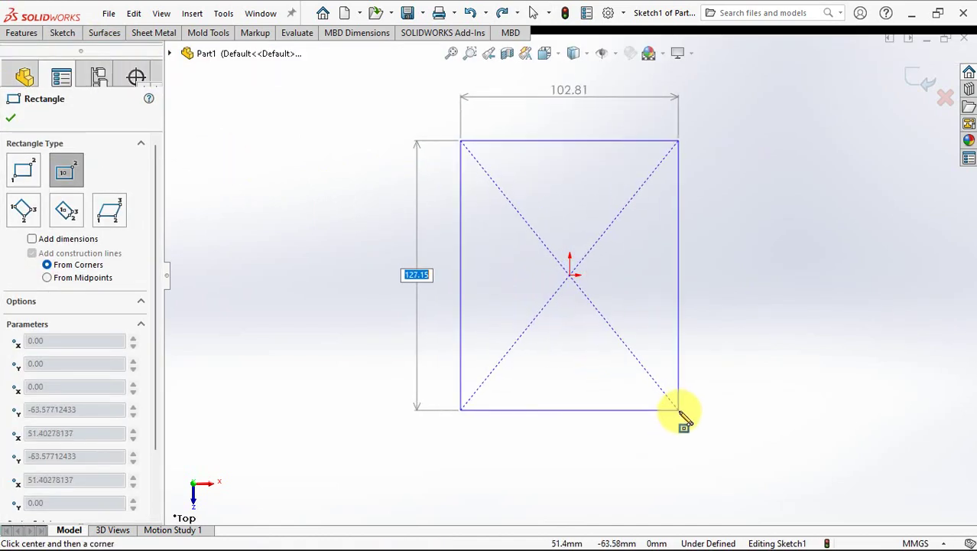
left_click(711, 410)
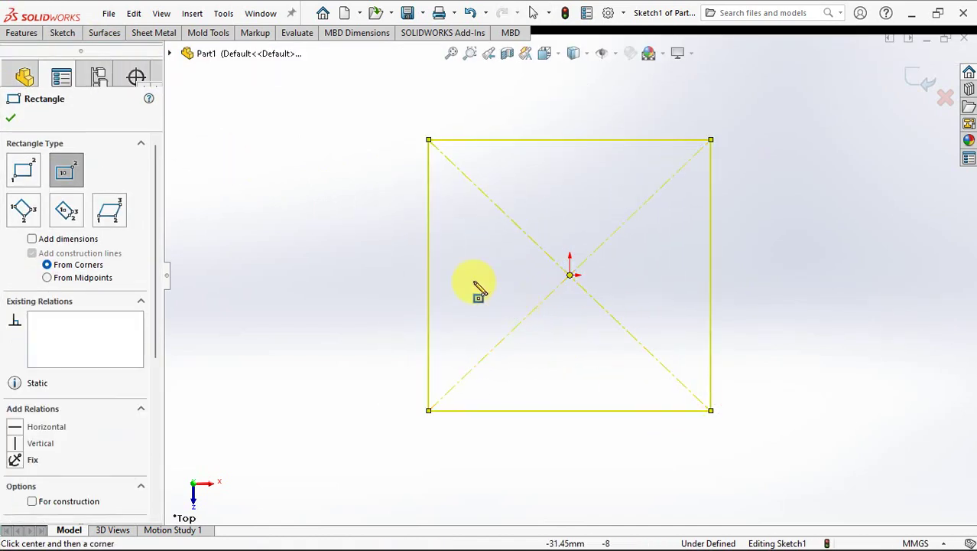
- Dimension the rectangle's width and height to 130 mm each
left_click(64, 33)
left_click(39, 49)
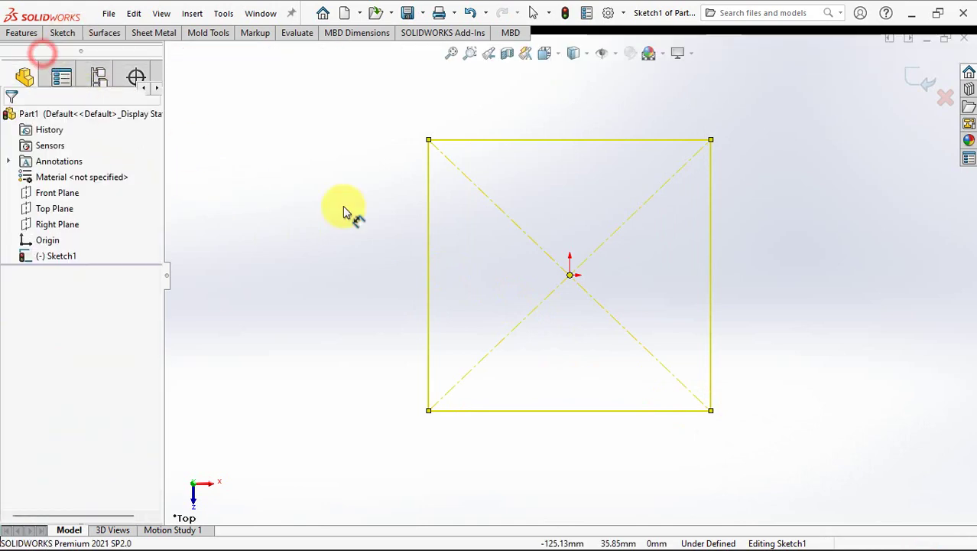
left_click(512, 140)
left_click(559, 118)
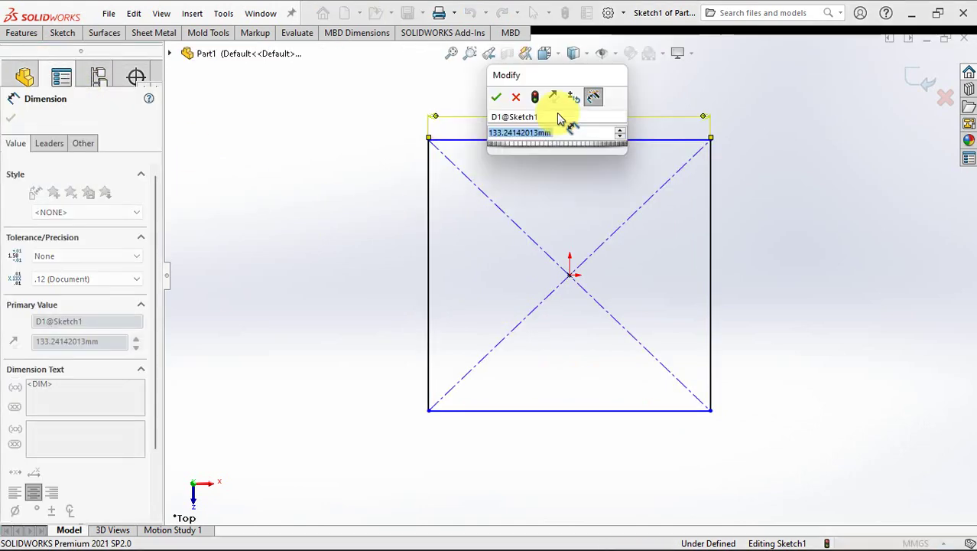
type("130")
left_click(497, 98)
left_click(429, 198)
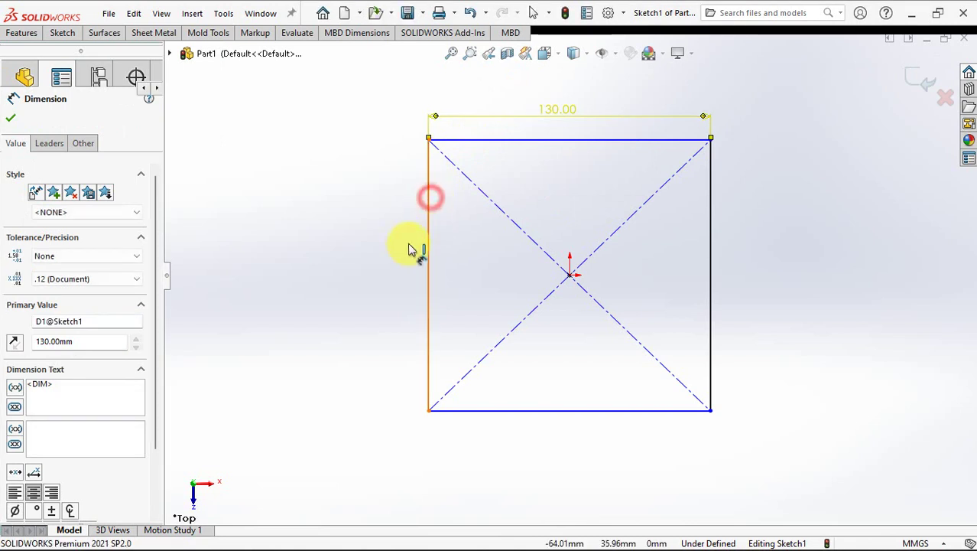
left_click(395, 267)
type("130")
left_click(332, 253)
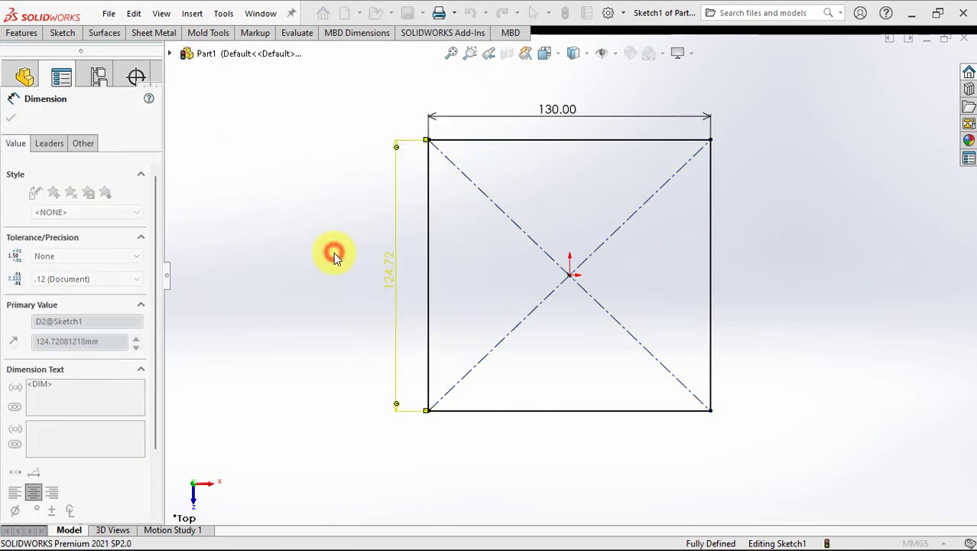
left_click(11, 120)
- Draw four circles about 50 mm in diameter, centered on the rectangle's diagonals and each passing through a corner
left_click(62, 33)
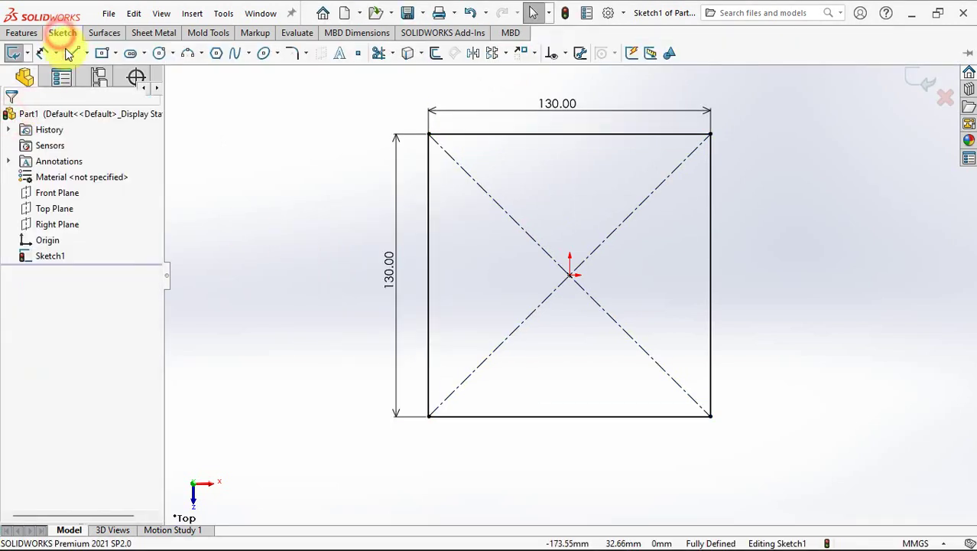
left_click(157, 48)
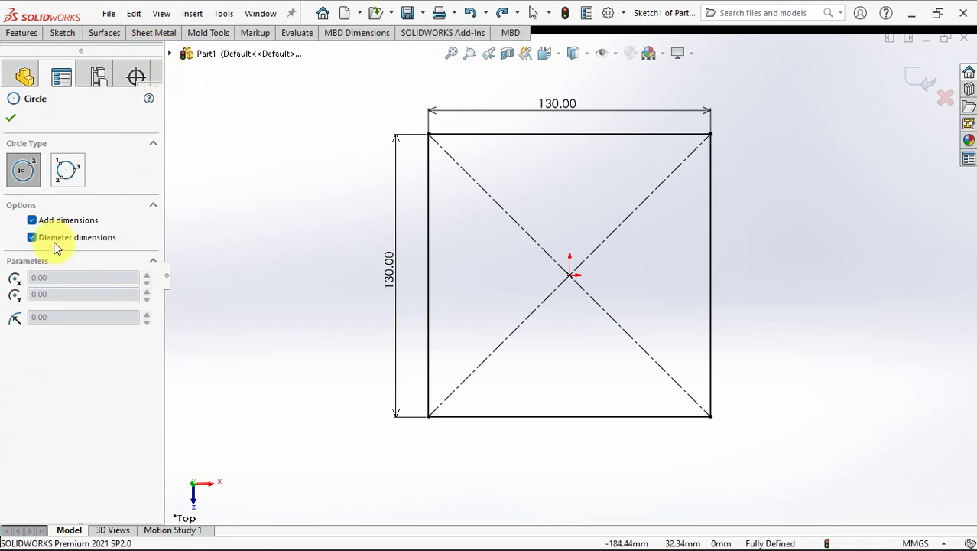
left_click(466, 172)
left_click(429, 135)
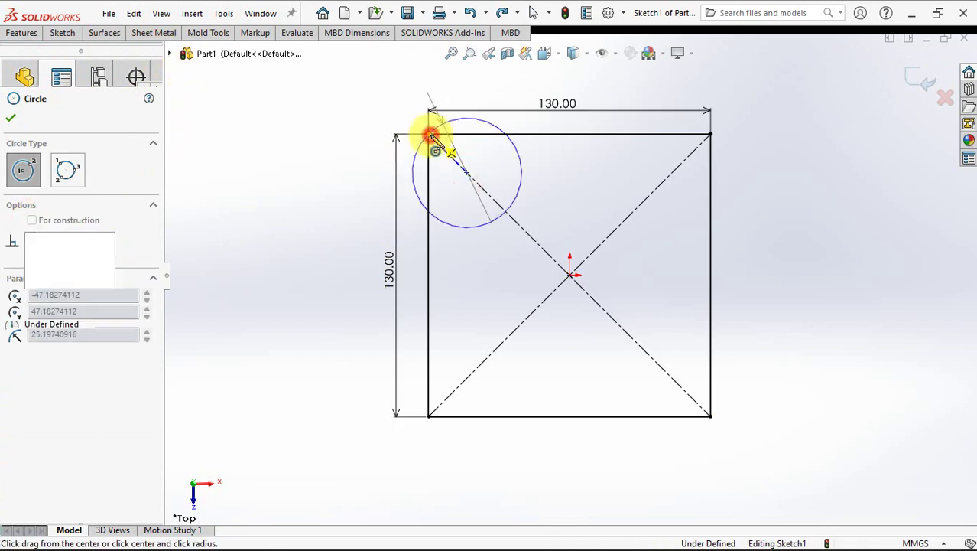
left_click(673, 172)
left_click(710, 135)
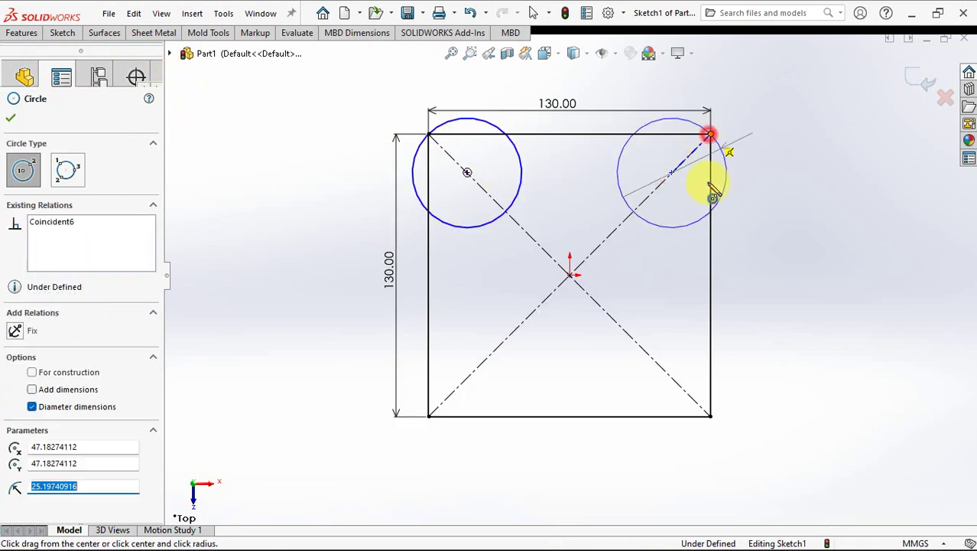
left_click(672, 377)
left_click(710, 418)
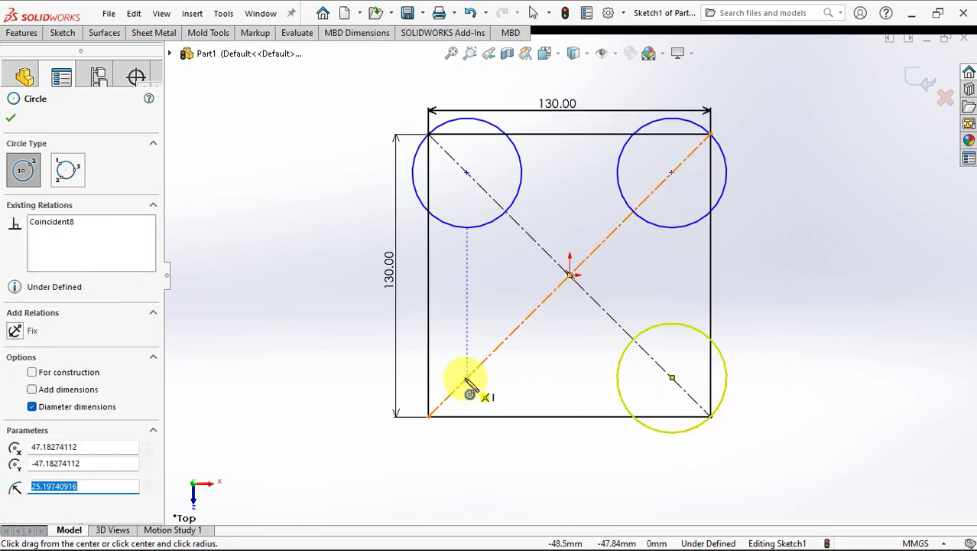
left_click(467, 378)
left_click(429, 416)
right_click(430, 413)
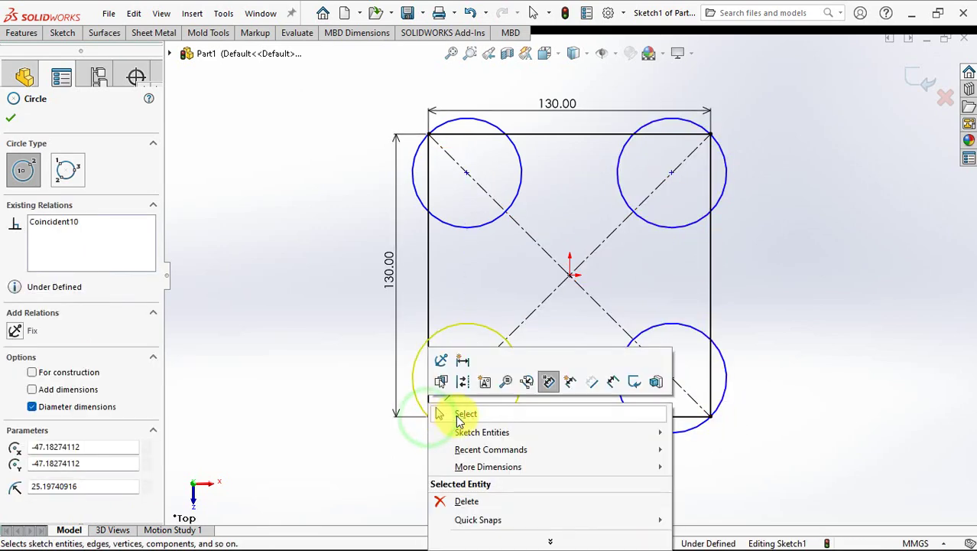
left_click(463, 414)
- Make the four corner circles equal in size
left_click(670, 226)
left_click(489, 221, "ctrl")
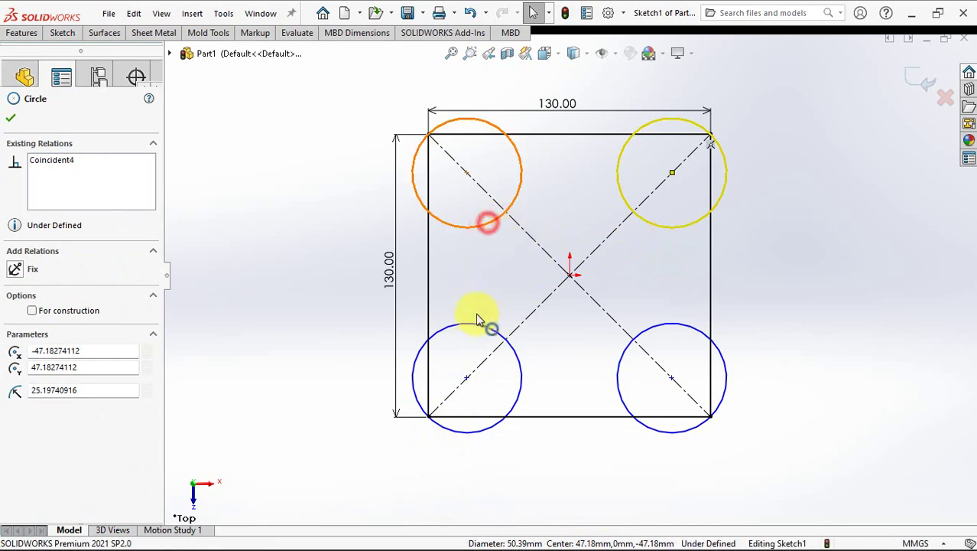
left_click(473, 323, "ctrl")
left_click(651, 334, "ctrl")
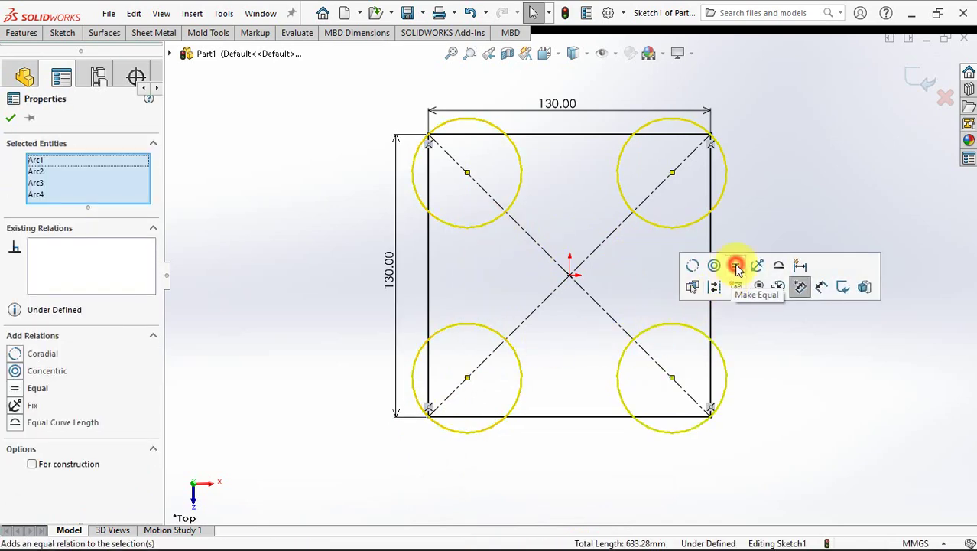
left_click(9, 119)
- Dimension the back-right corner circle to a diameter of 35 mm
left_click(63, 33)
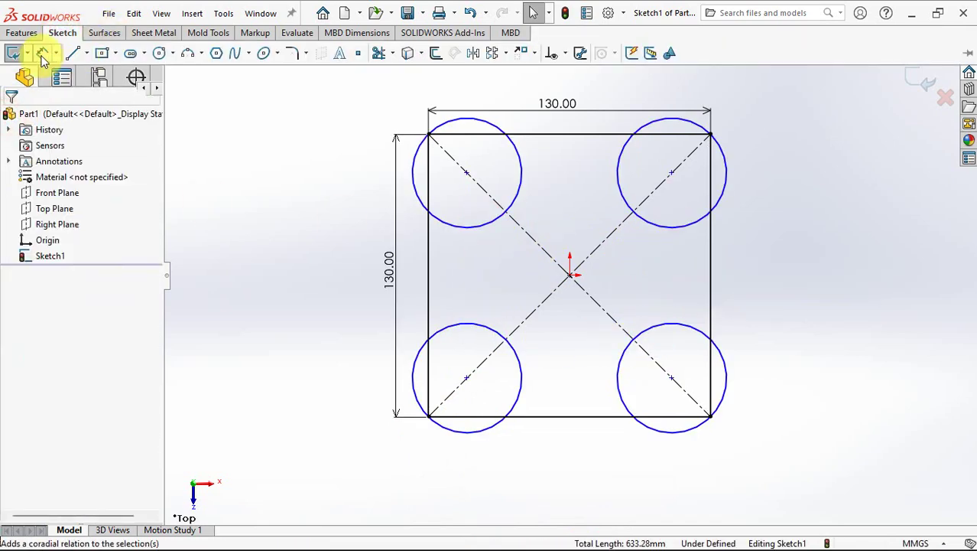
left_click(43, 55)
left_click(749, 185)
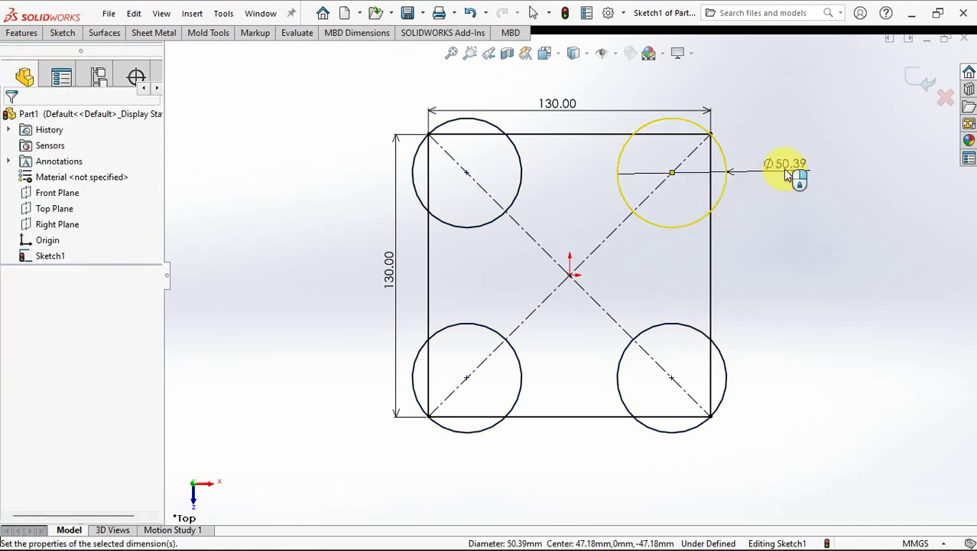
left_click(792, 174)
type("35")
left_click(723, 154)
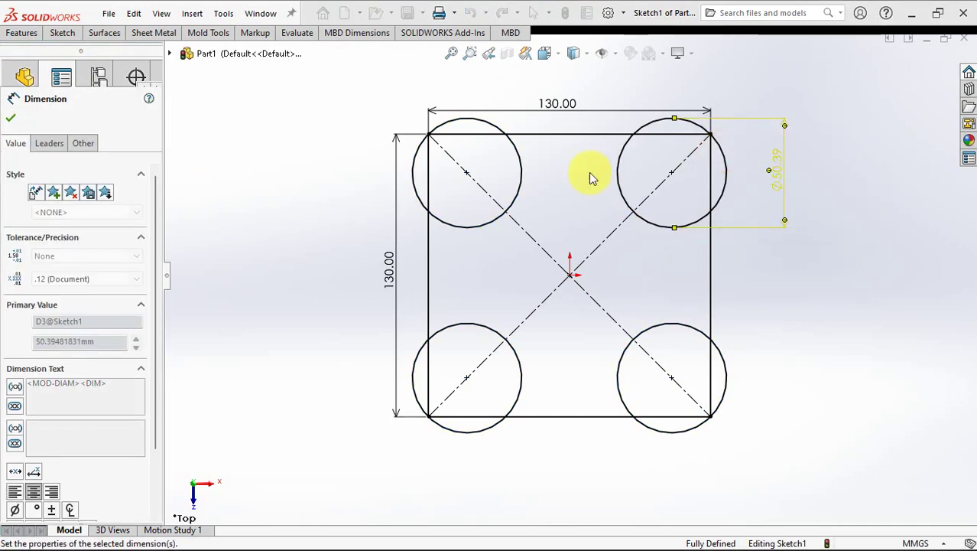
left_click(11, 117)
- Start a boss extrude of the sketch and select the regions of the front-left corner circle as contours
left_click(23, 32)
left_click(13, 52)
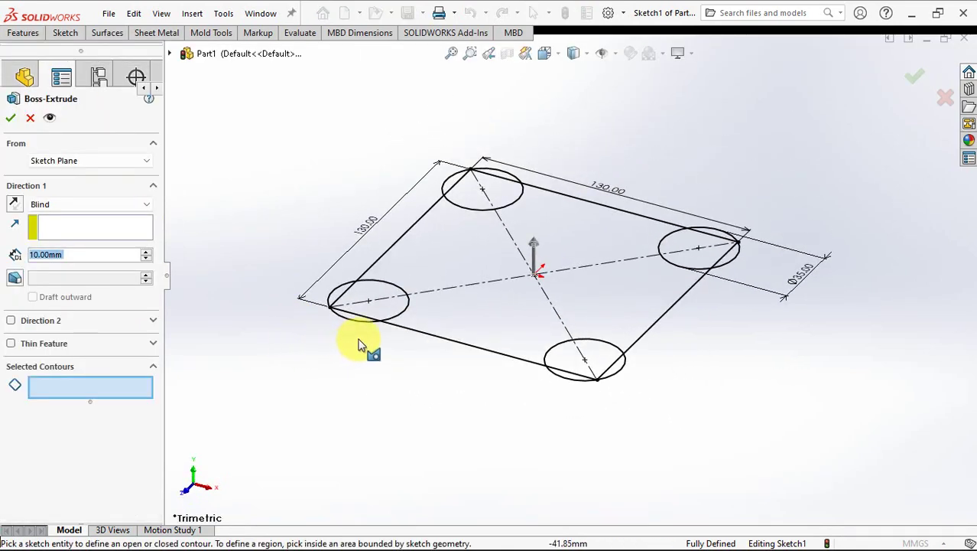
left_click(383, 310)
scroll(376, 310, "down", 3)
left_click(369, 317)
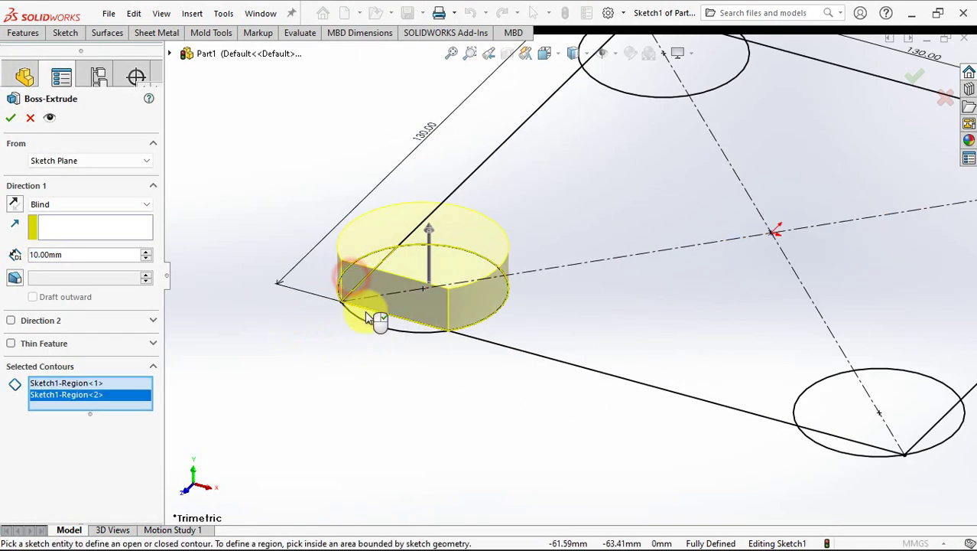
left_click(369, 317)
- Add the square's central region and the regions of the front-right corner circle to the extrude contours
left_click(561, 337)
scroll(570, 333, "up", 5)
scroll(685, 321, "down", 6)
left_click(613, 289)
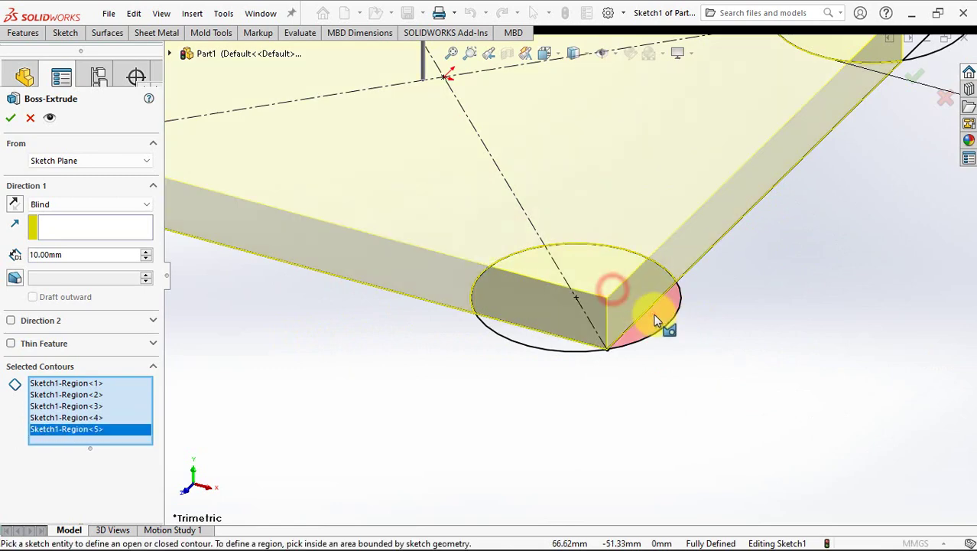
left_click(655, 316)
left_click(532, 337)
- Add the inner and outer regions of the back-right corner circle to the extrude contours
scroll(556, 325, "up", 5)
middle_click_drag(727, 193, 714, 155)
scroll(711, 158, "down", 5)
left_click(593, 200)
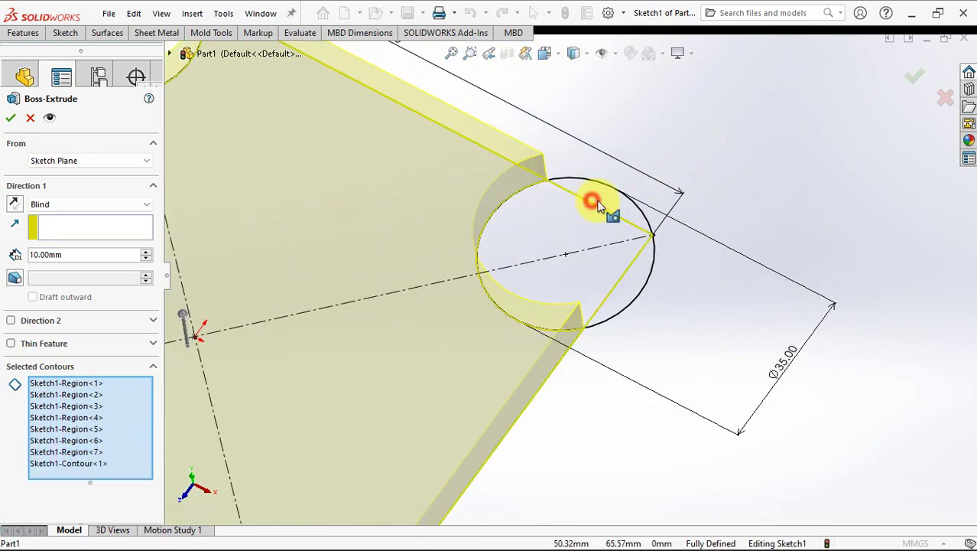
left_click(627, 288)
scroll(627, 287, "up", 5)
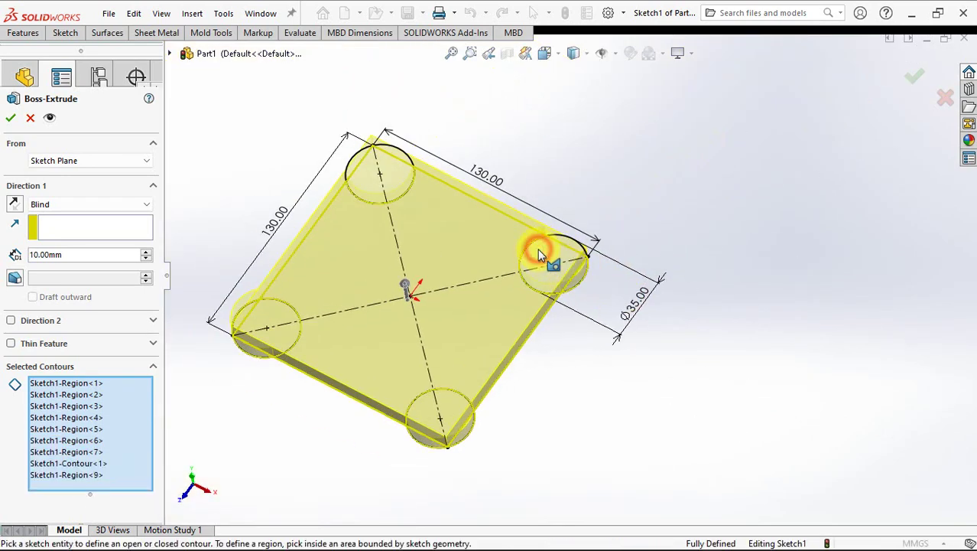
left_click(538, 248)
scroll(543, 253, "down", 5)
left_click(582, 234)
scroll(566, 235, "up", 3)
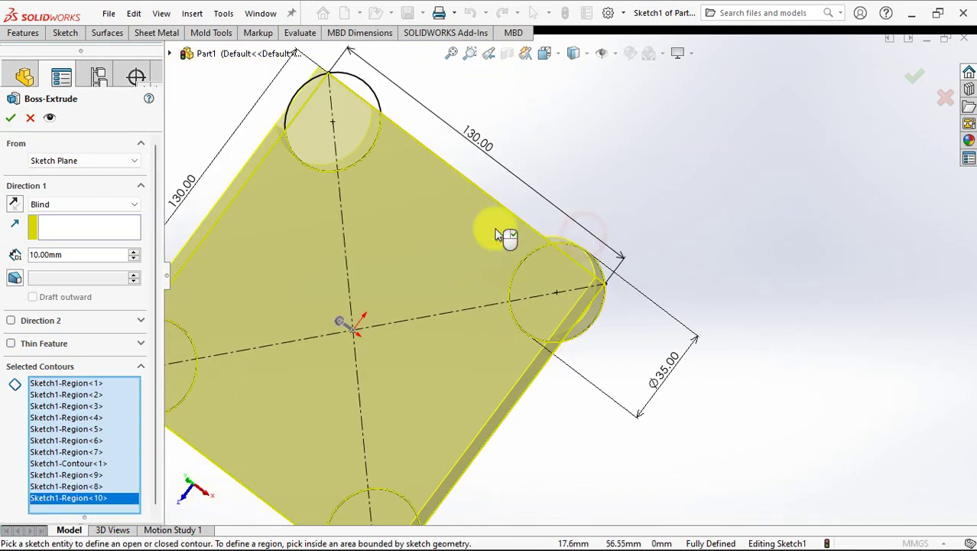
- Add the inner and outer regions of the back-left corner circle to complete the extrude contours
left_click(336, 125)
left_click(294, 105)
left_click(357, 87)
middle_click_drag(436, 244, 451, 176)
scroll(451, 175, "up", 2)
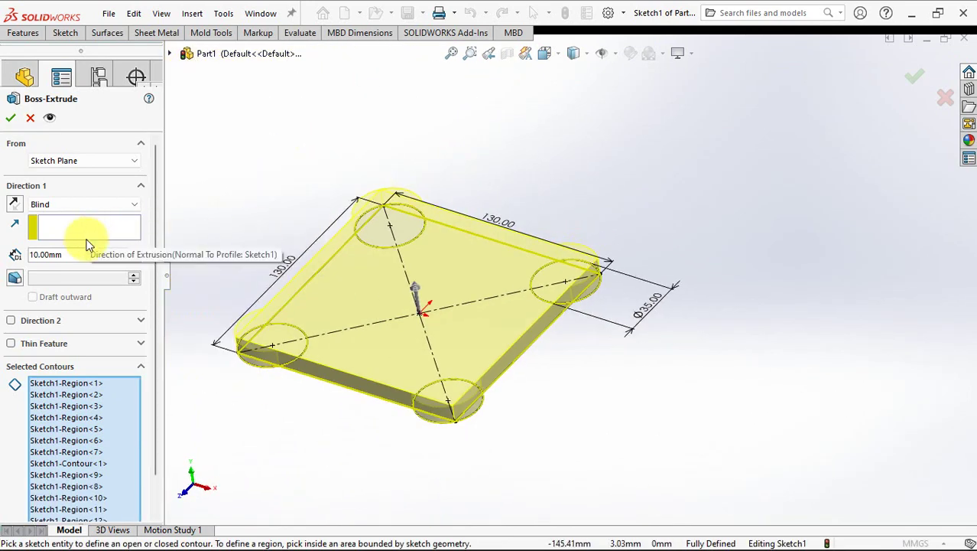
- Set the extrusion's Direction 1 to a blind depth of 5 mm with a 1° draft
left_click_drag(76, 254, 5, 256)
type("5")
key("Return")
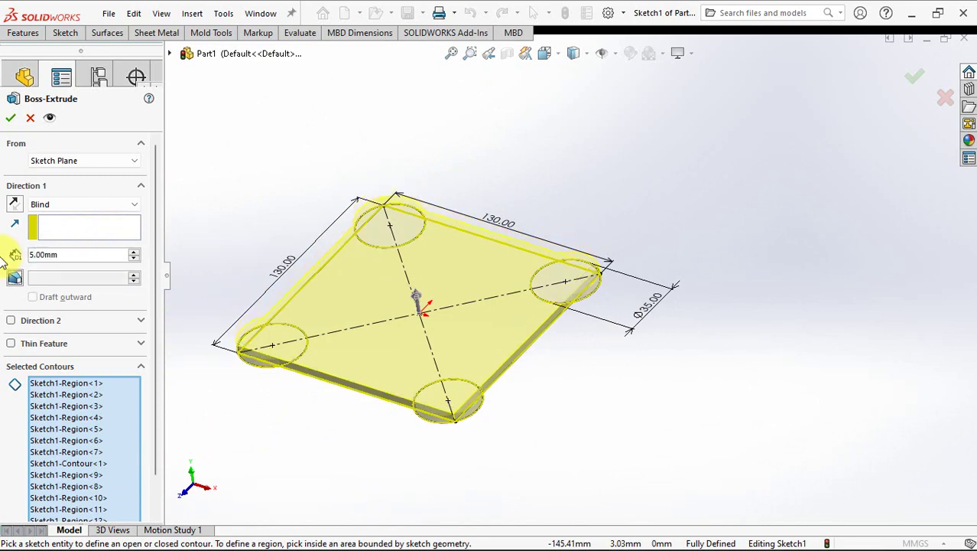
- Add a Direction 2 blind depth of 109 mm with a 2° draft and finish the extrusion
left_click(12, 322)
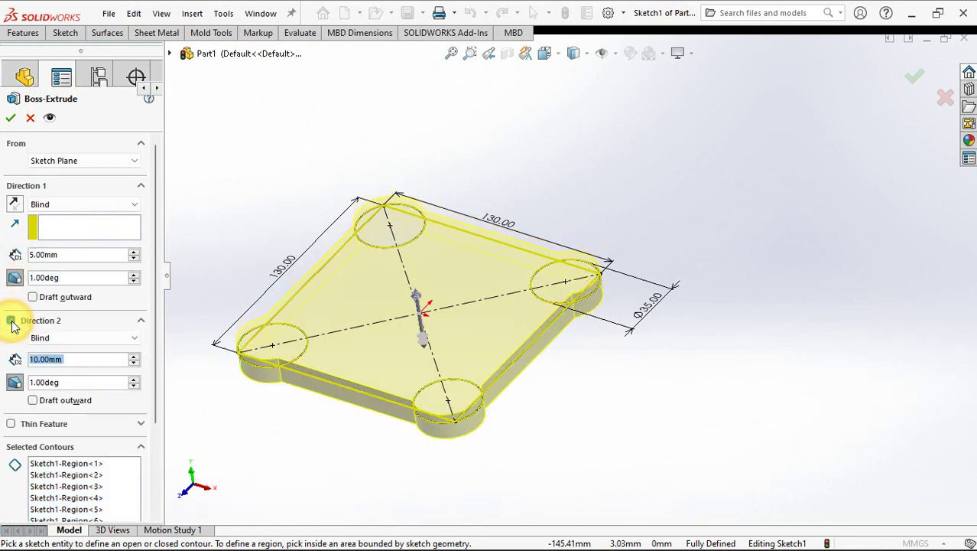
type("109")
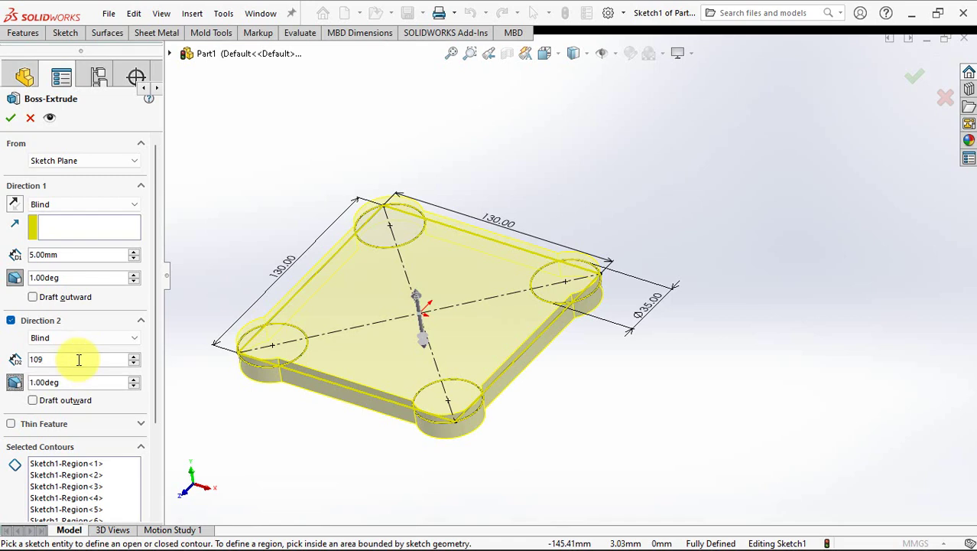
key("Return")
left_click(134, 381)
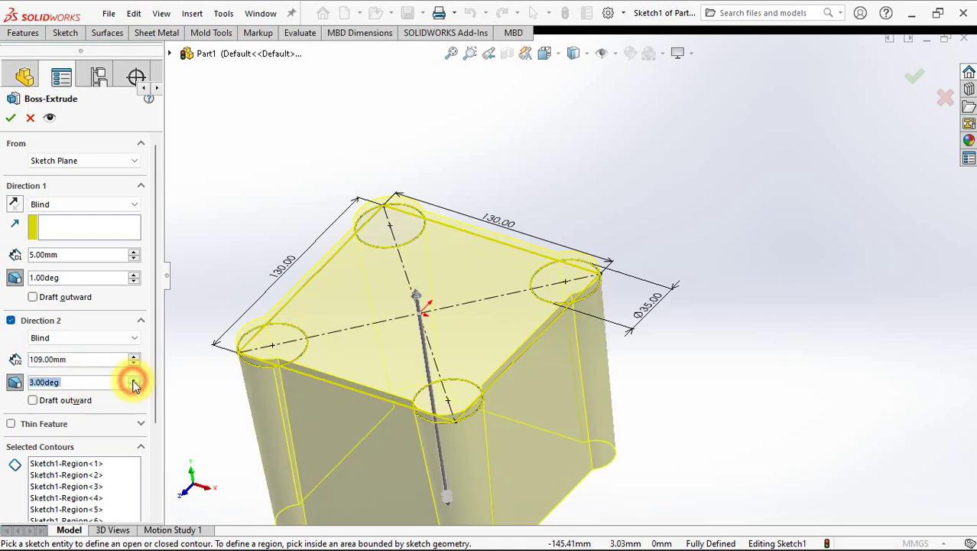
left_click(134, 386)
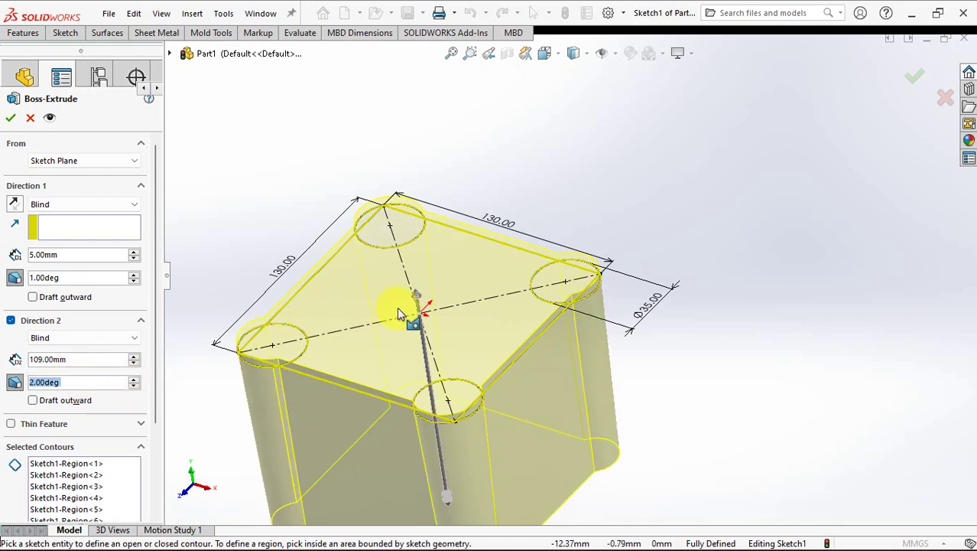
middle_click_drag(397, 307, 568, 192)
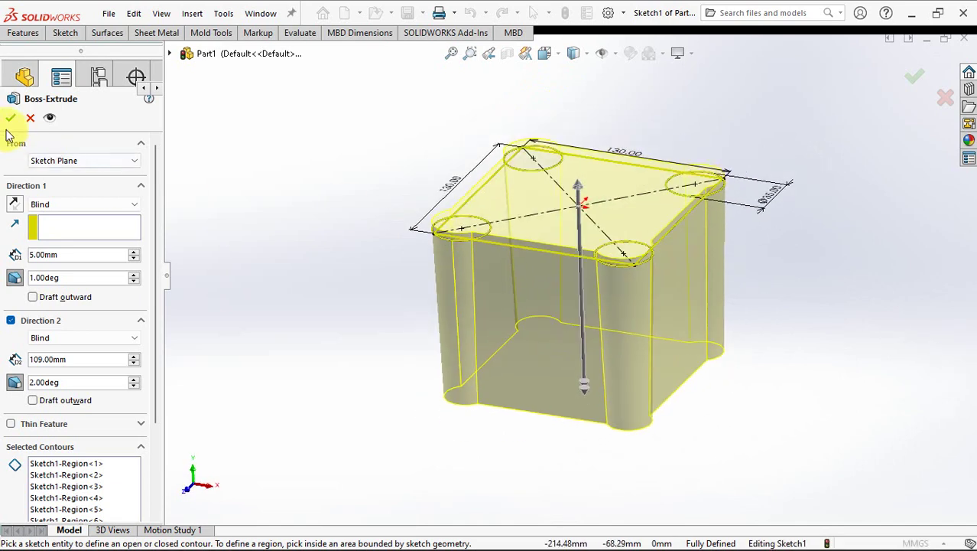
left_click(10, 117)
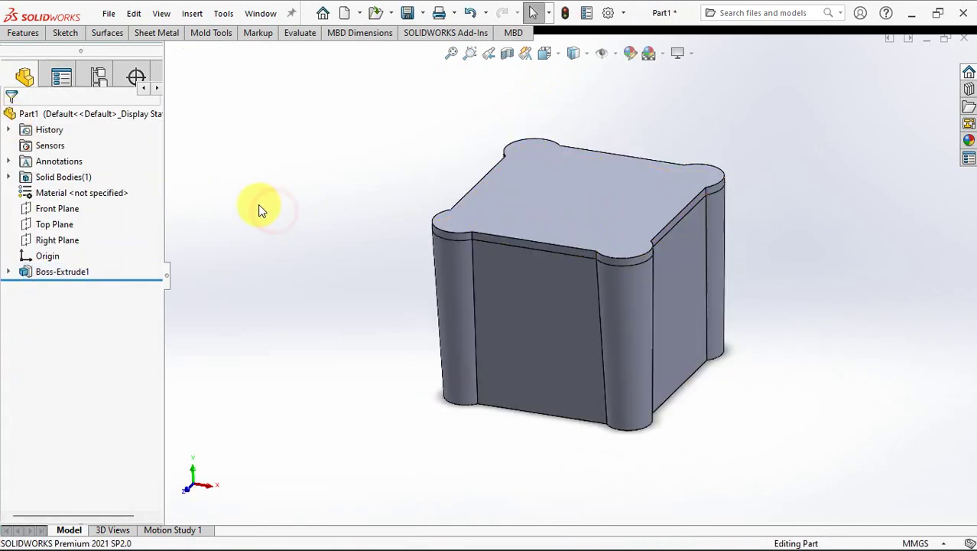
- Start a 30 mm constant-radius fillet on the eight vertical edges where the corner columns meet the side walls below the rim band
middle_click_drag(257, 204, 240, 241)
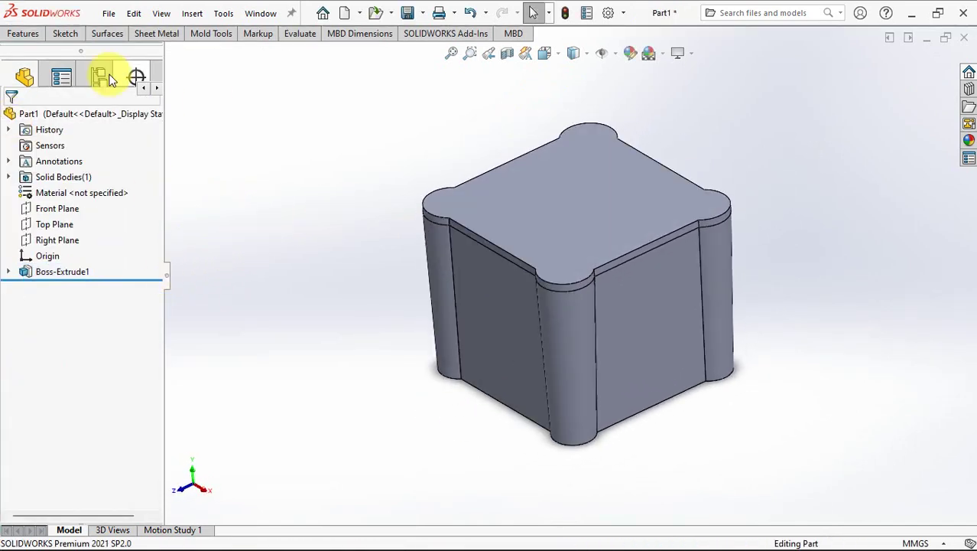
left_click(23, 32)
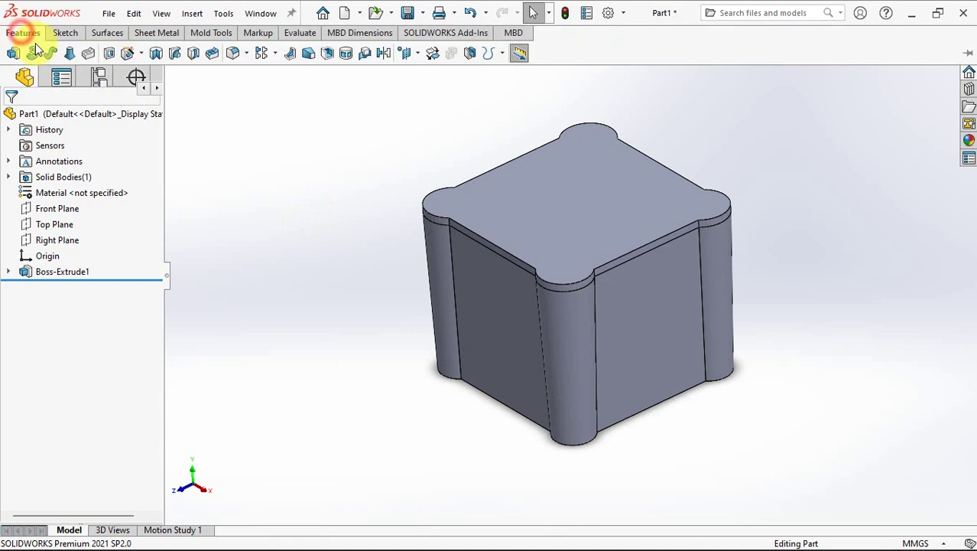
left_click(233, 54)
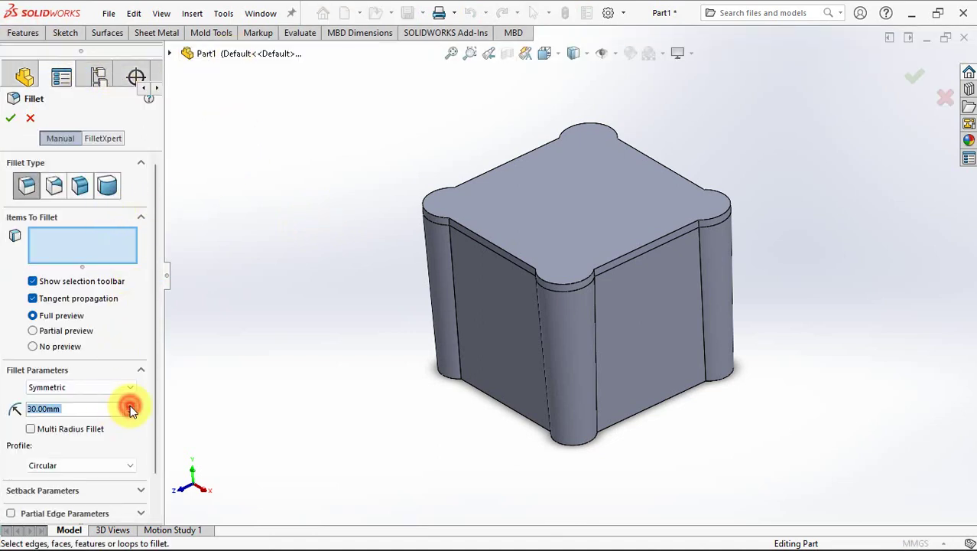
middle_click_drag(382, 435, 335, 427)
left_click(533, 352)
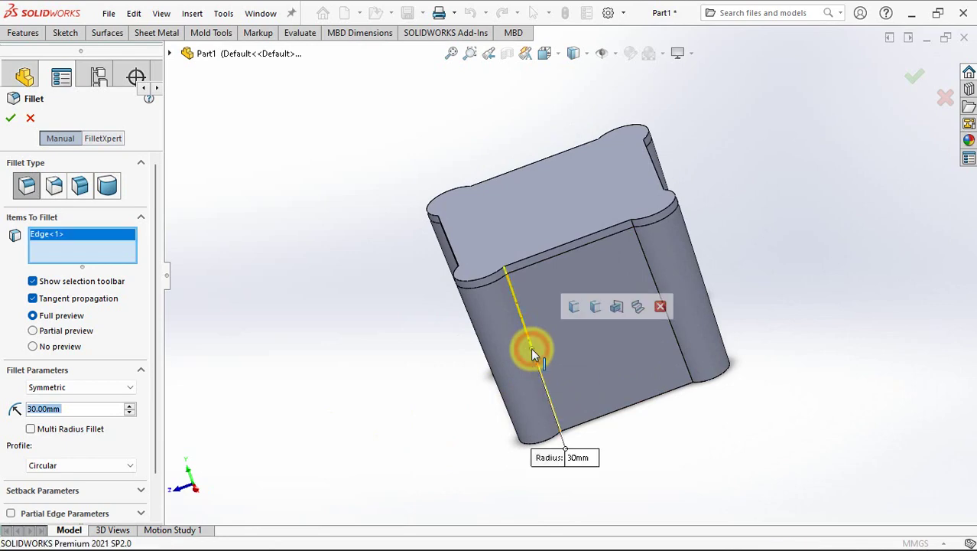
left_click(574, 308)
middle_click_drag(574, 314, 557, 284)
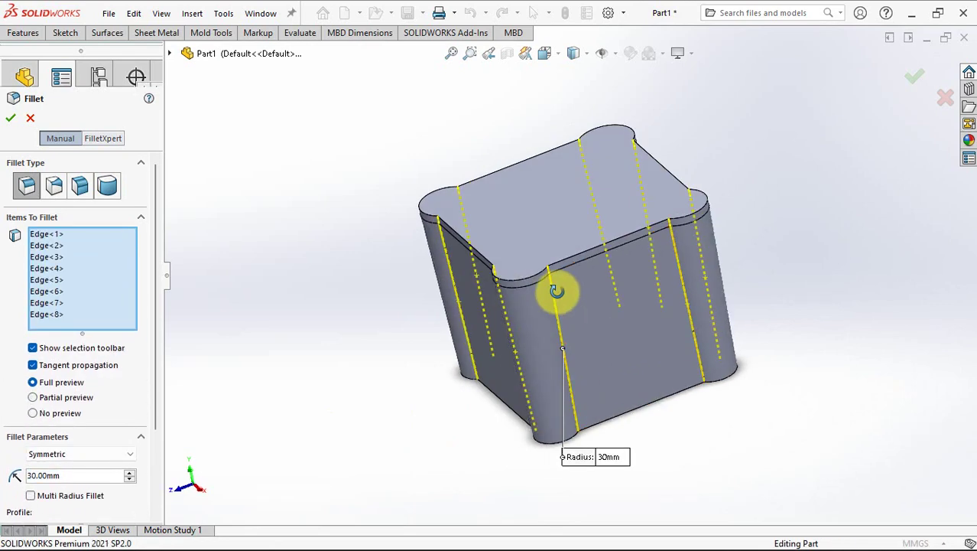
- Add the eight short vertical edges of the upper rim band to the fillet selection and apply the fillet
scroll(551, 263, "down", 3)
left_click(536, 255)
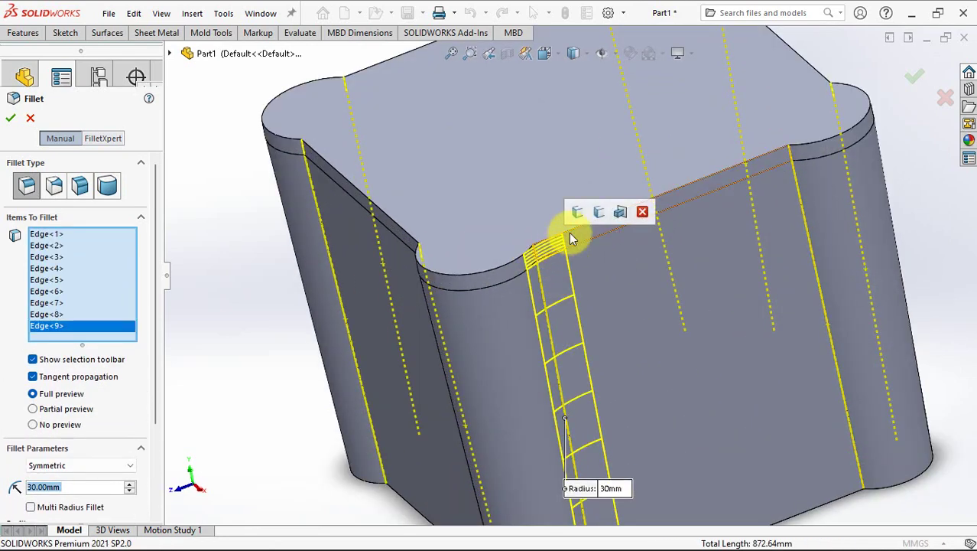
left_click(578, 212)
scroll(579, 213, "up", 3)
middle_click_drag(581, 213, 602, 227)
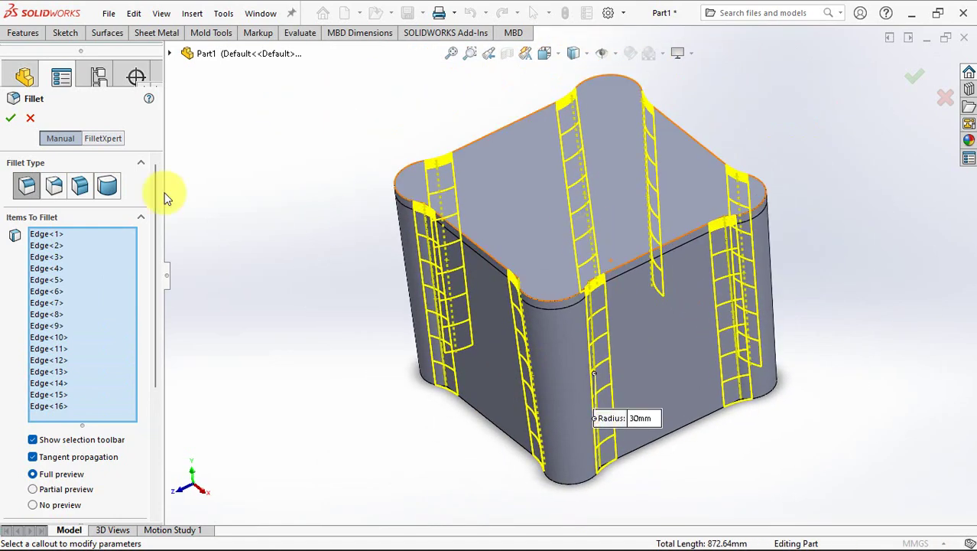
left_click(11, 122)
- Start a sketch on the container's bottom face and offset its outline inward by 6 mm
middle_click_drag(299, 215, 315, 148)
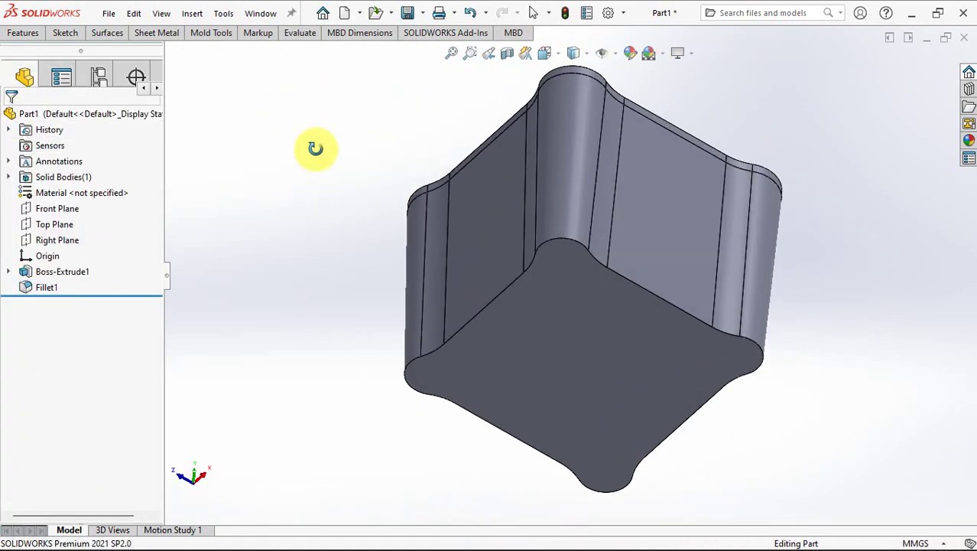
left_click(506, 329)
left_click(571, 286)
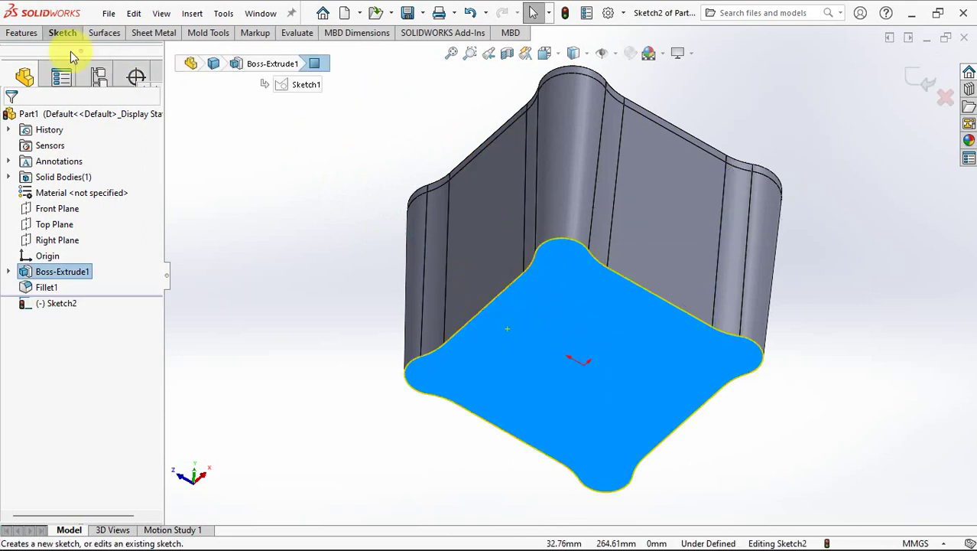
left_click(63, 33)
left_click(434, 52)
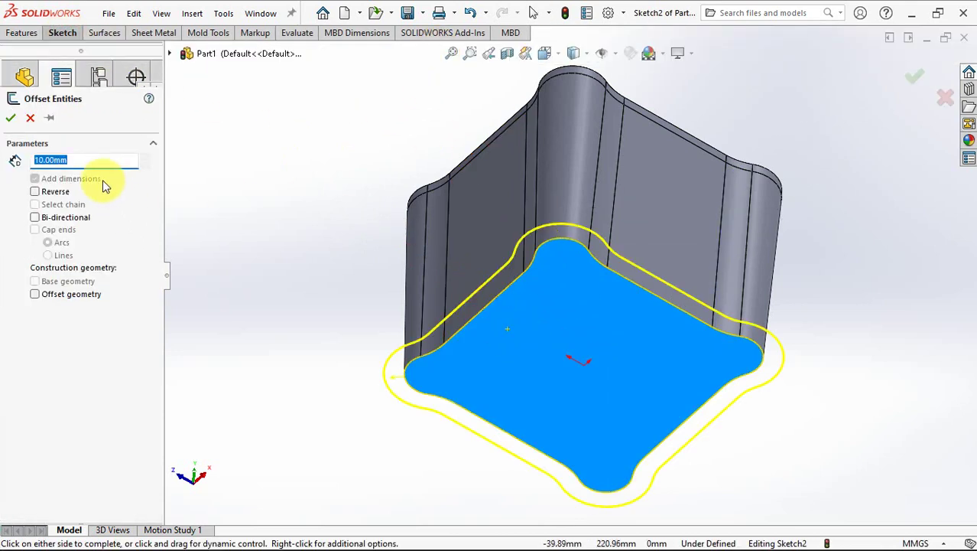
left_click(38, 194)
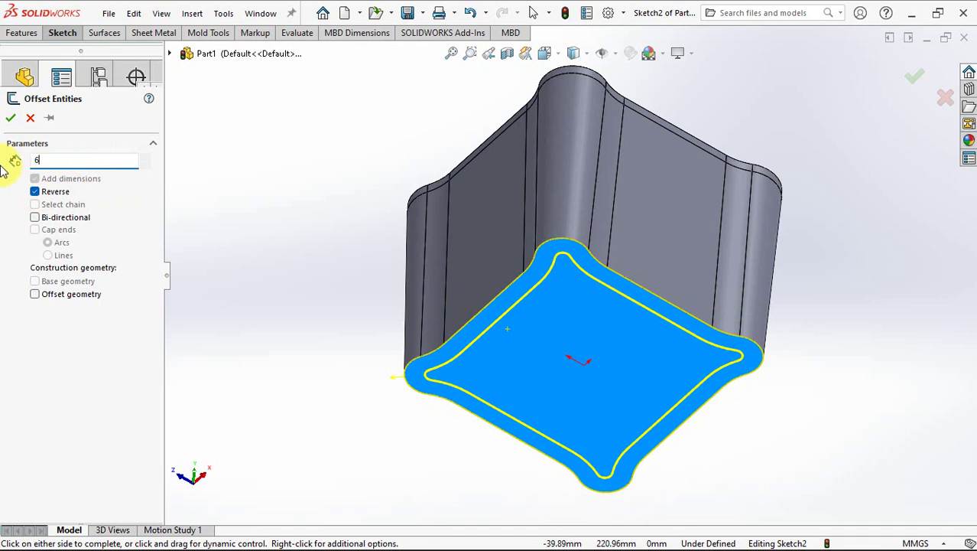
key("Return")
left_click(11, 119)
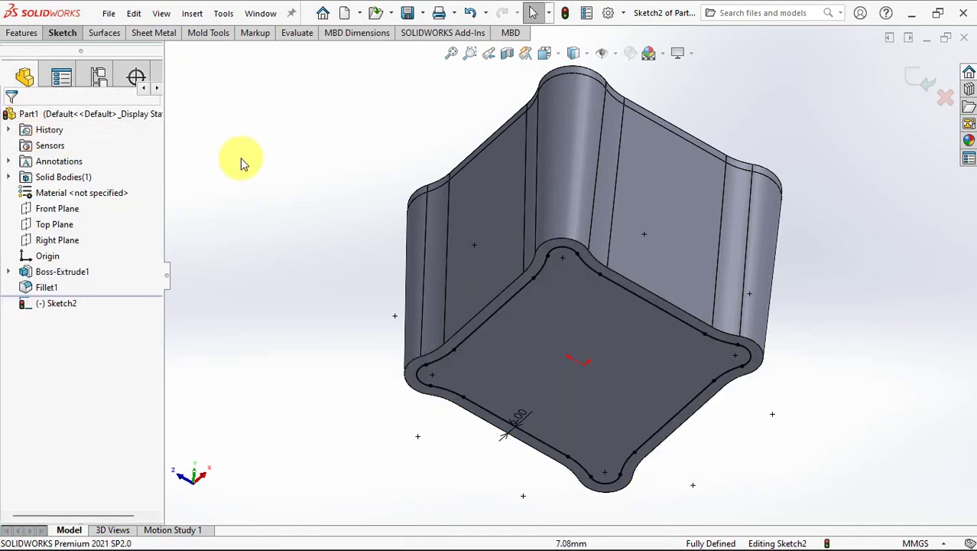
- Sweep a circular profile of 12 mm diameter along the offset outline on the bottom face
left_click(24, 33)
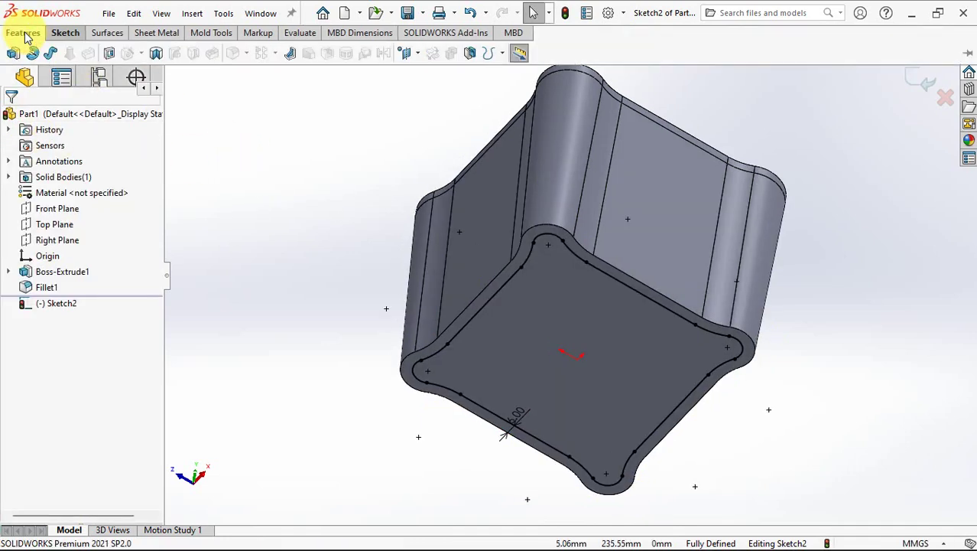
left_click(53, 63)
left_click(34, 173)
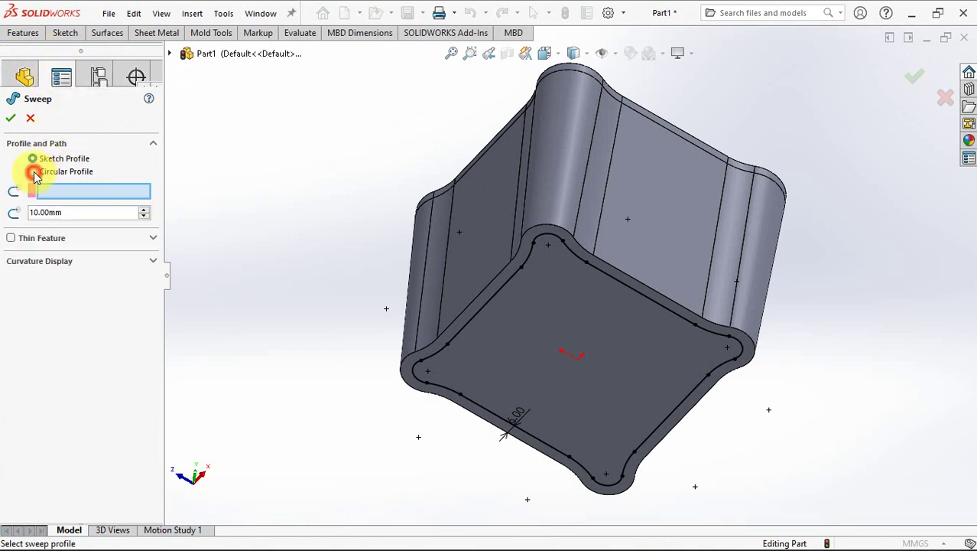
type("12")
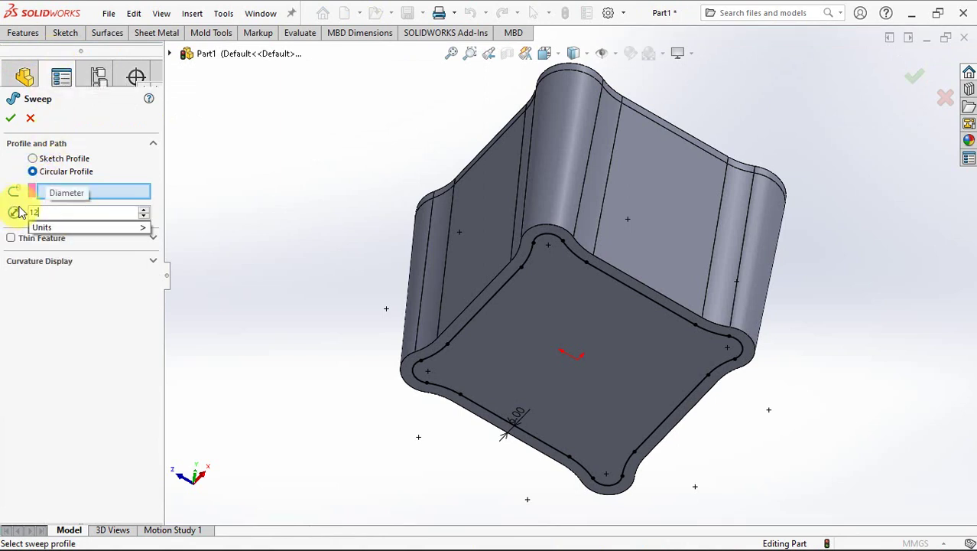
left_click(117, 189)
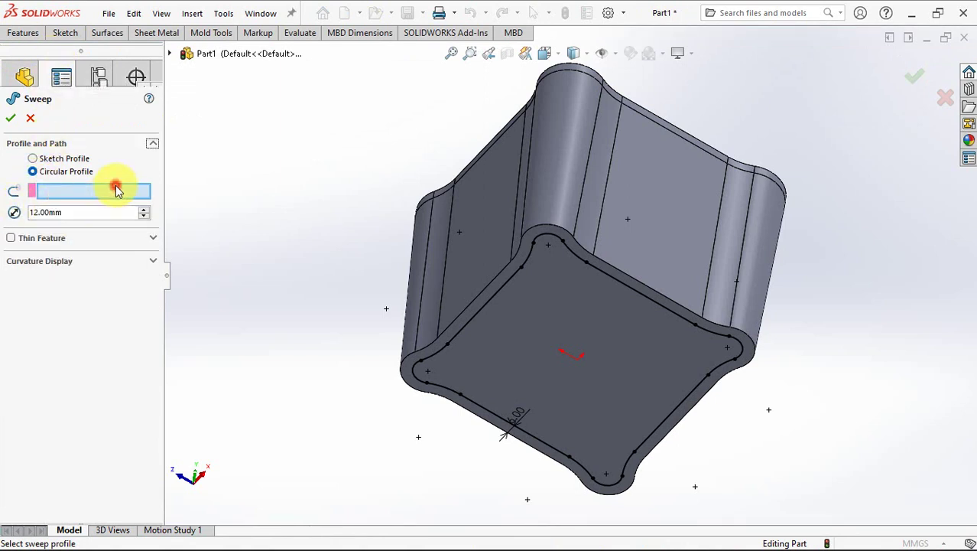
left_click(470, 327)
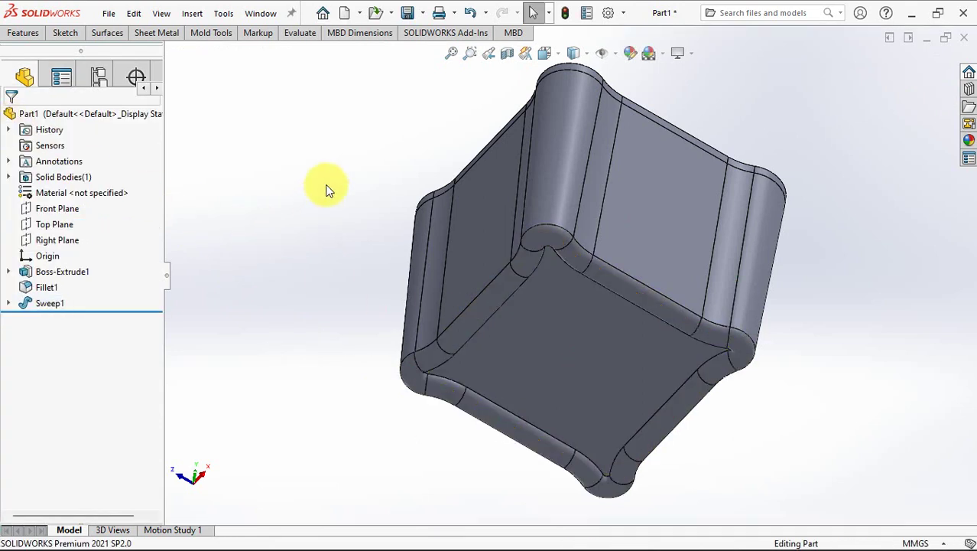
- Offset the container's flat bottom face by 2 mm with Move Face
left_click(211, 33)
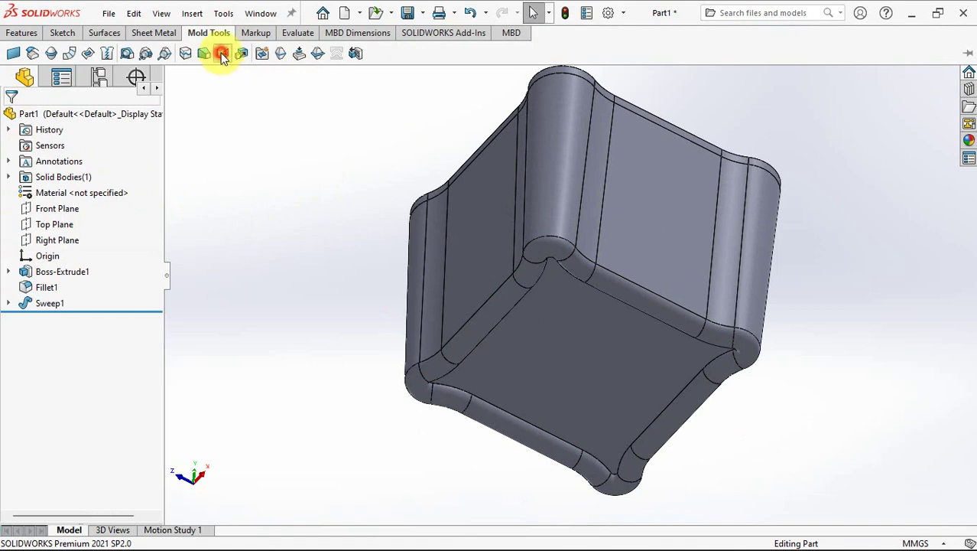
left_click(221, 55)
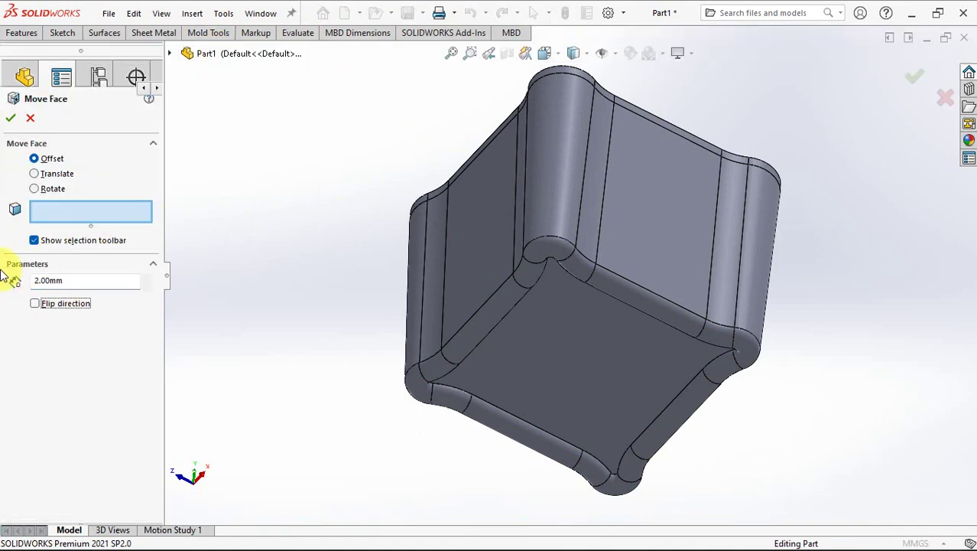
left_click(516, 350)
scroll(456, 390, "down", 8)
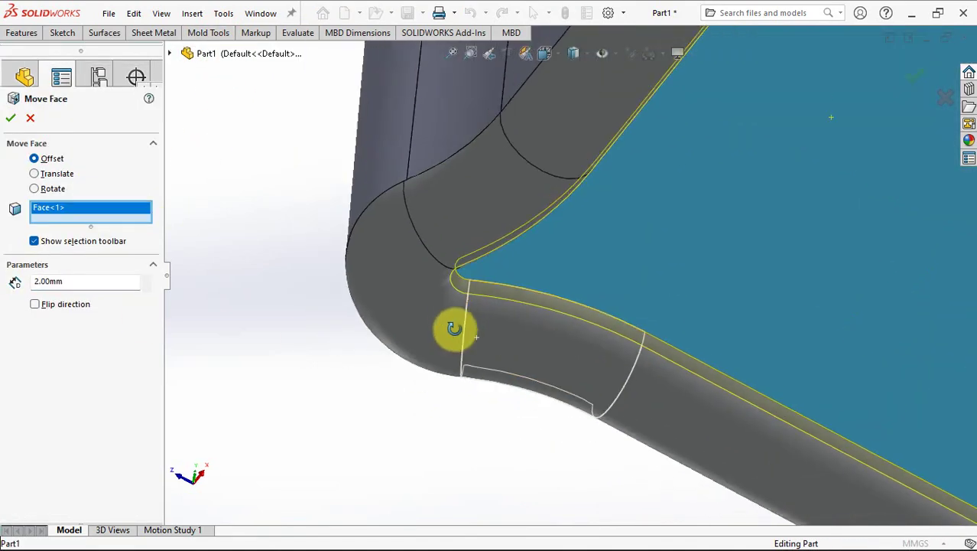
left_click(9, 117)
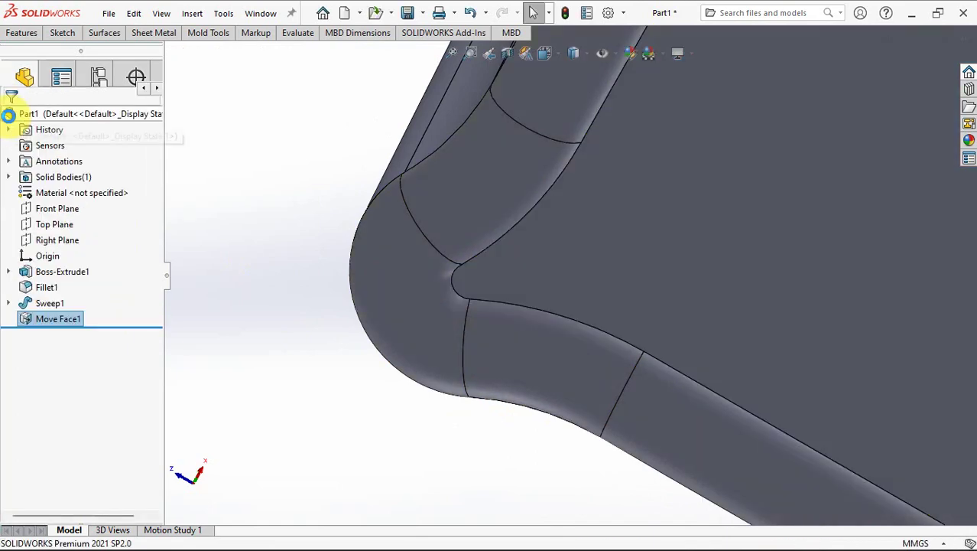
- Shell the container to a 0.8 mm wall thickness, removing the top face
scroll(328, 186, "up", 8)
middle_click_drag(327, 186, 421, 312)
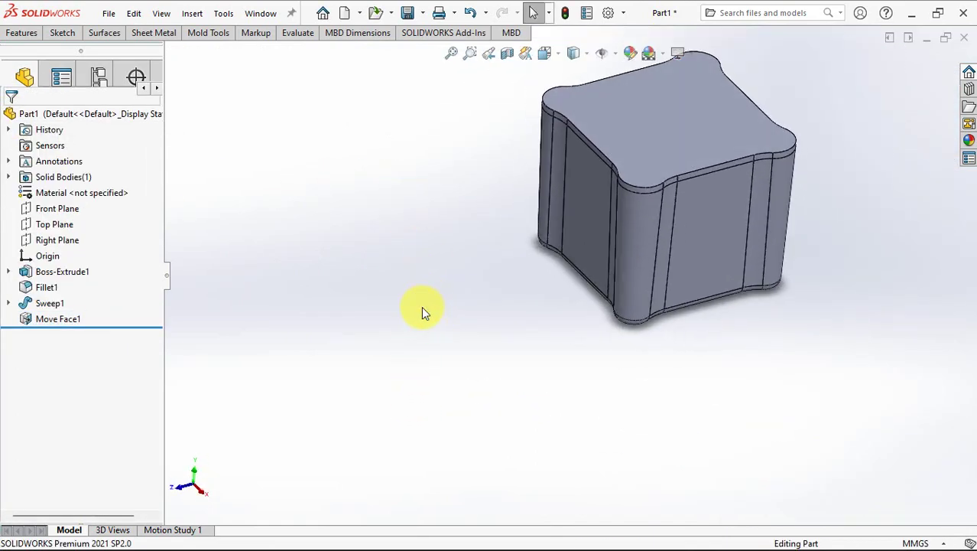
key("ctrl+7")
left_click(29, 35)
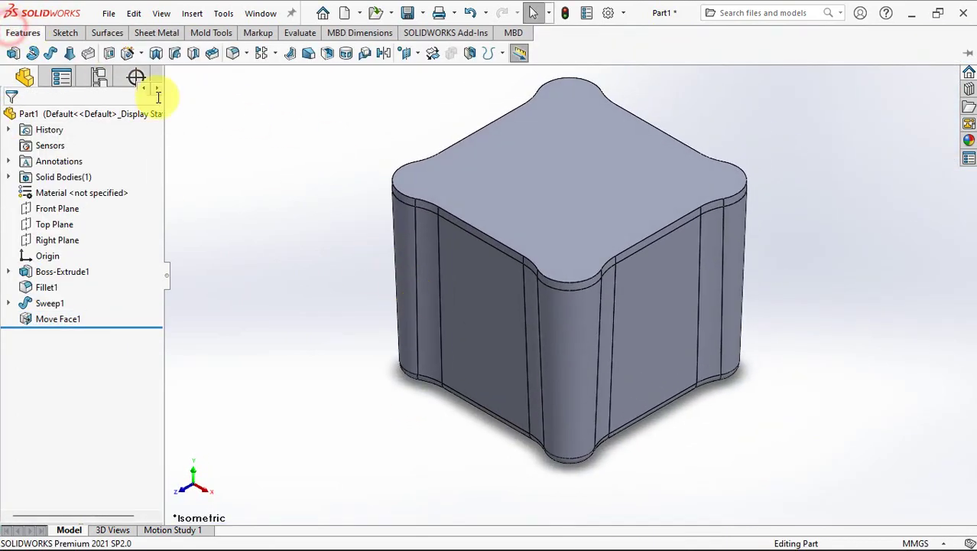
left_click(327, 54)
double_click(92, 163)
type("0.8")
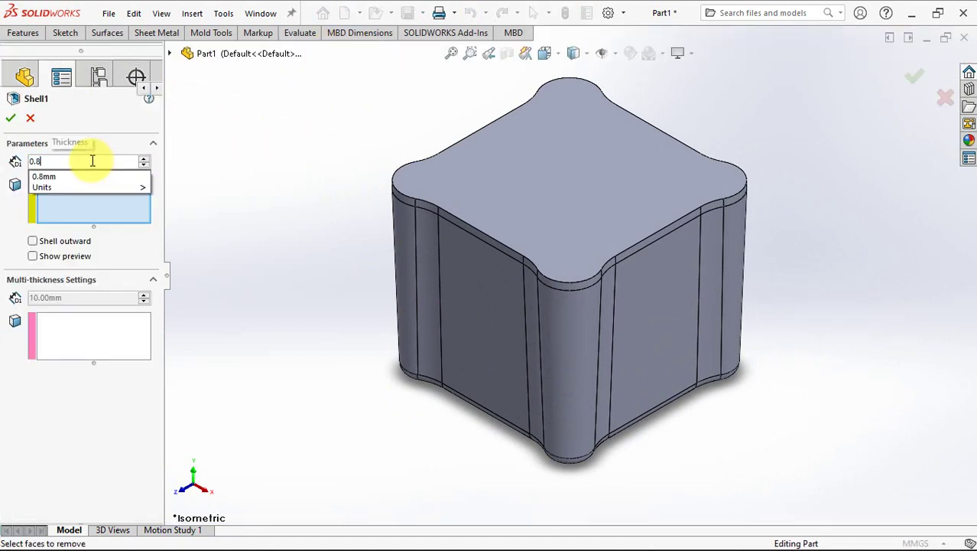
key("Return")
left_click(481, 175)
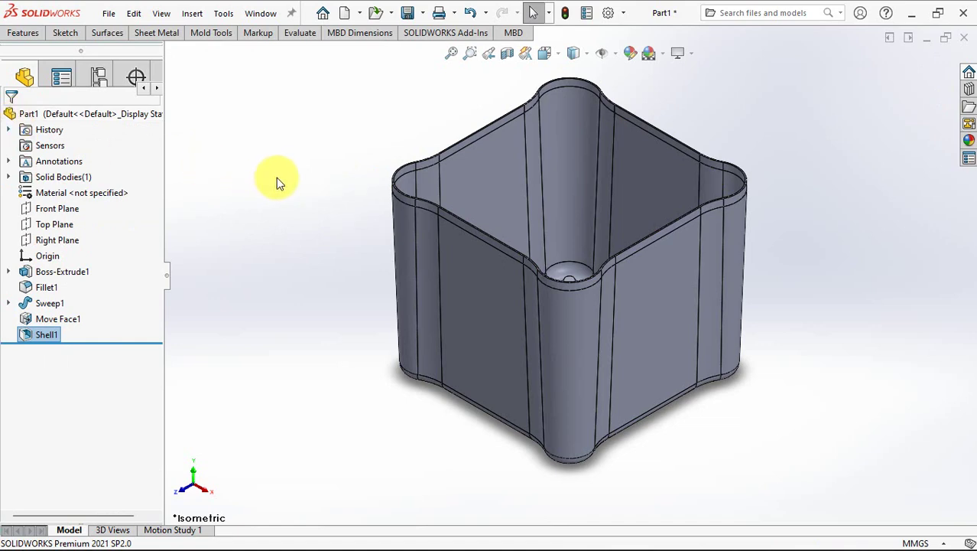
- Draft the inner faces adjoining the top rim by 1 degree, using the rim's top face as the neutral plane
middle_click_drag(276, 178, 296, 176)
left_click(22, 34)
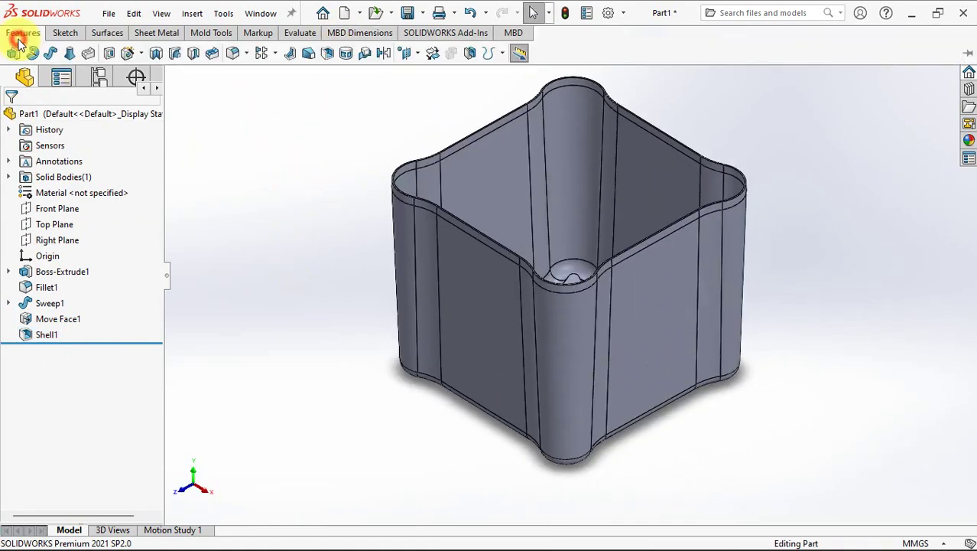
left_click(312, 58)
scroll(406, 179, "down", 8)
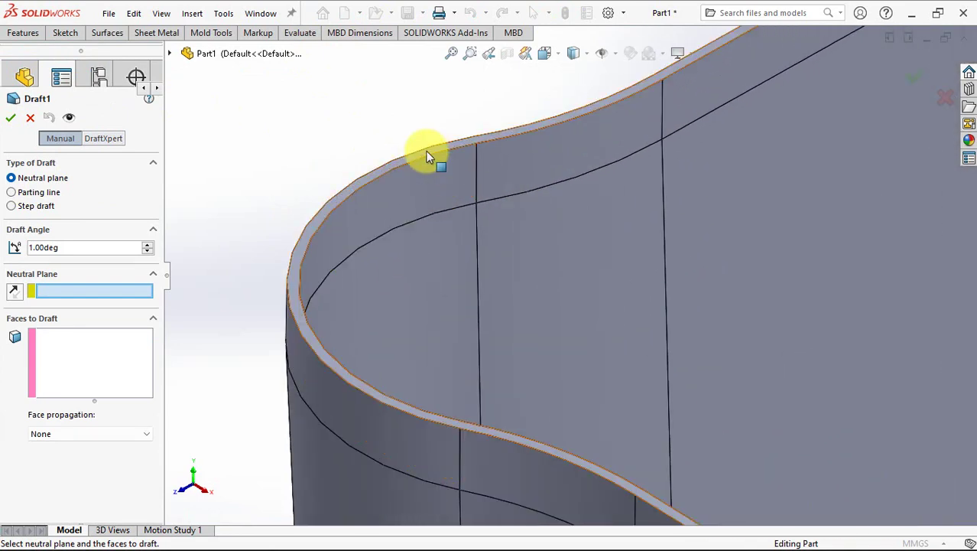
left_click(428, 155)
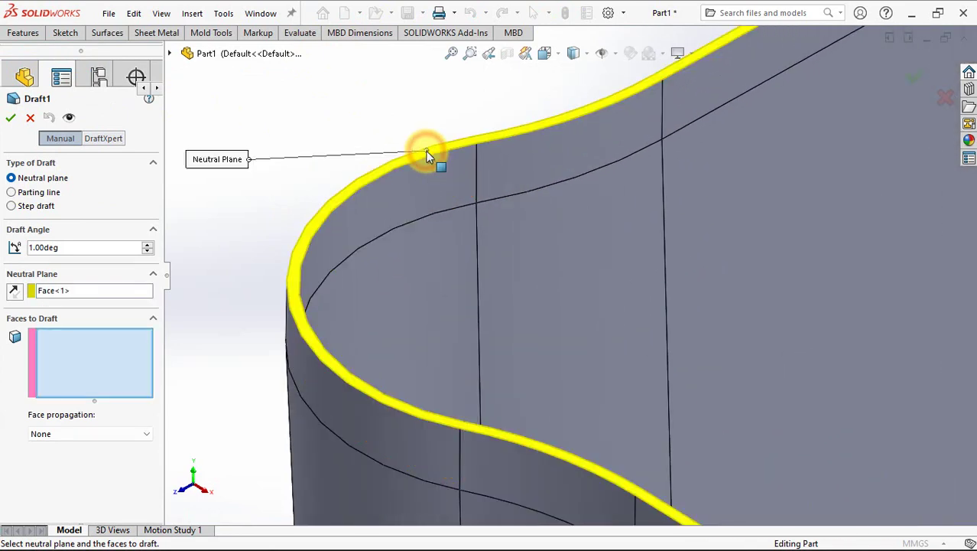
right_click(424, 196)
left_click(471, 328)
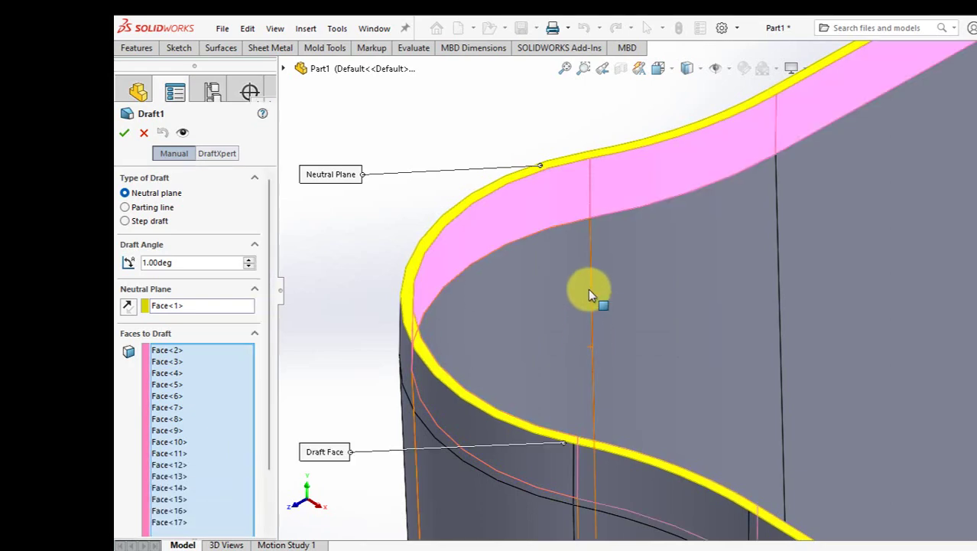
scroll(588, 288, "up", 5)
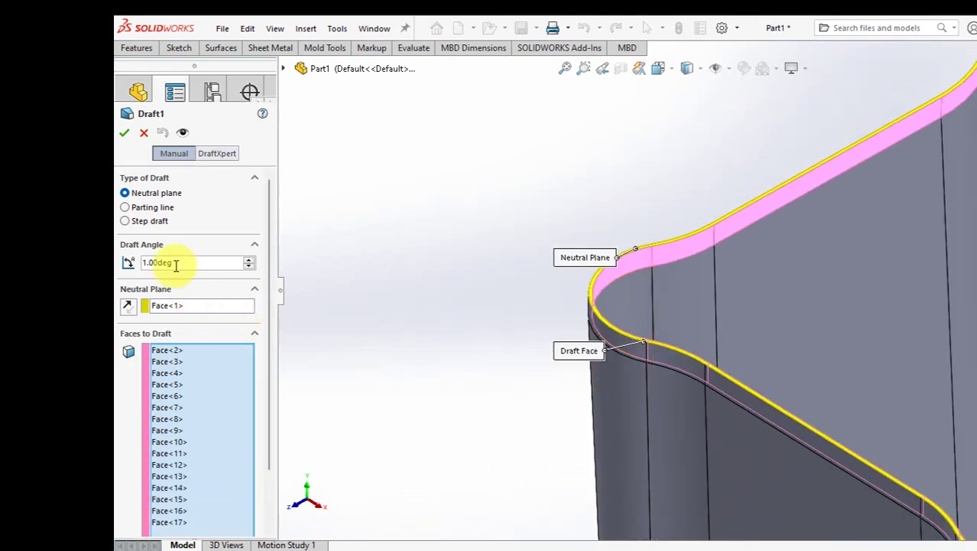
left_click(121, 134)
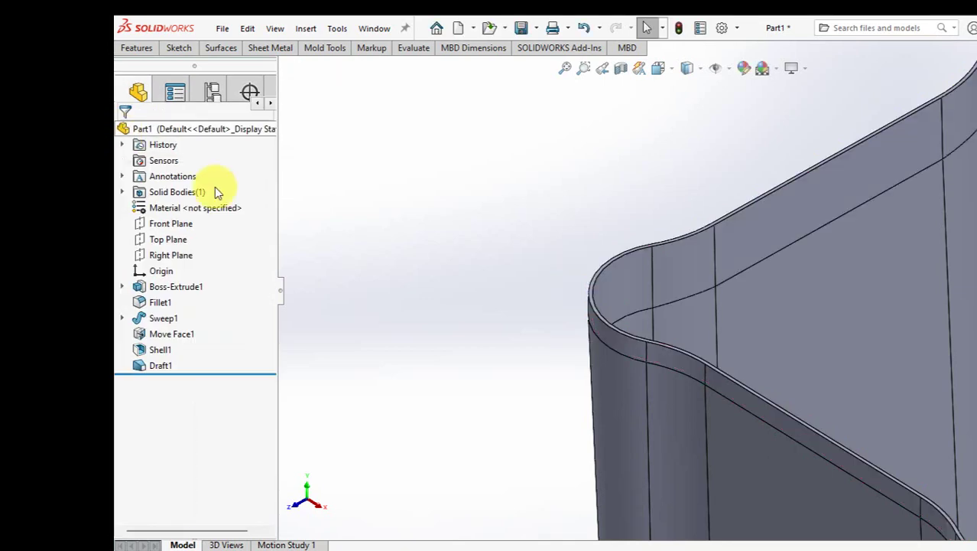
- Start a sketch on the Right Plane and section the container along that plane, viewed face-on
key("ctrl+7")
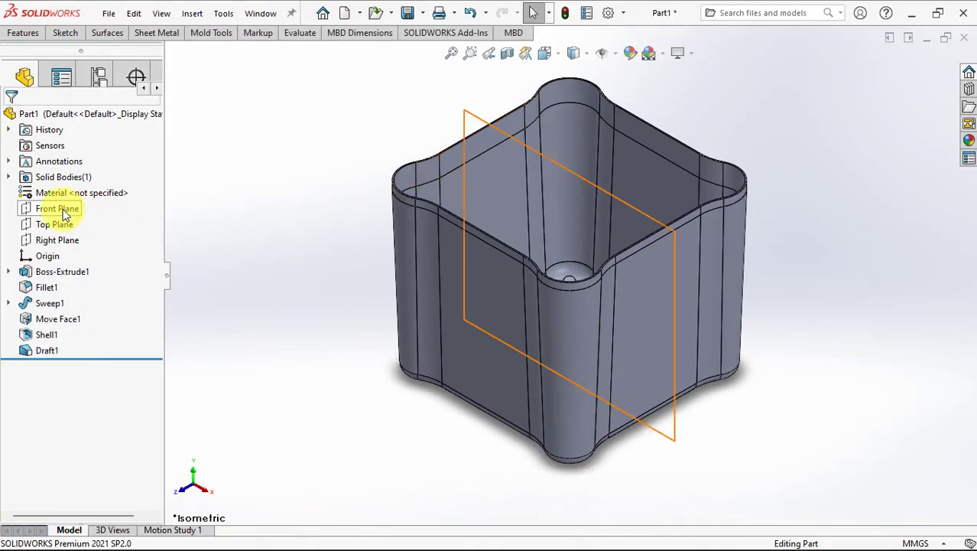
left_click(44, 240)
left_click(60, 222)
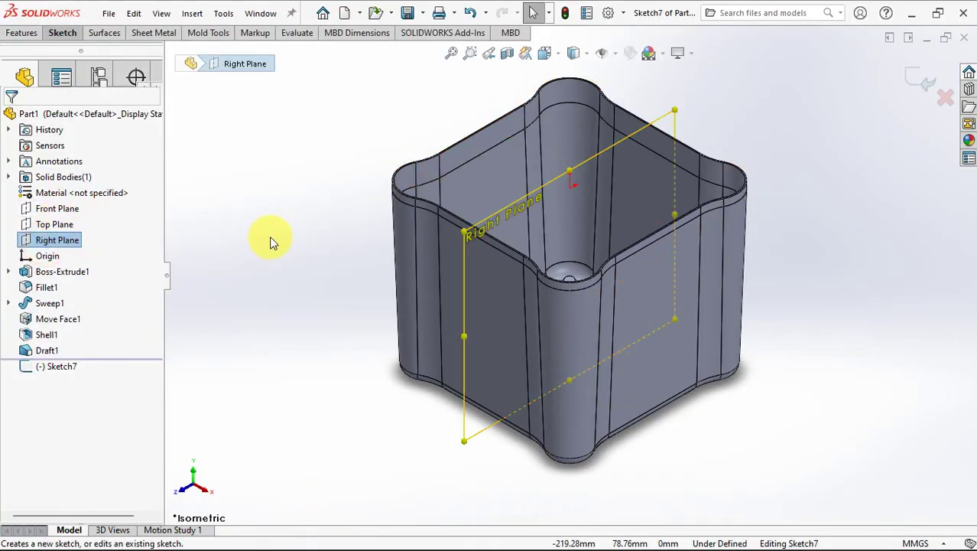
left_click(507, 53)
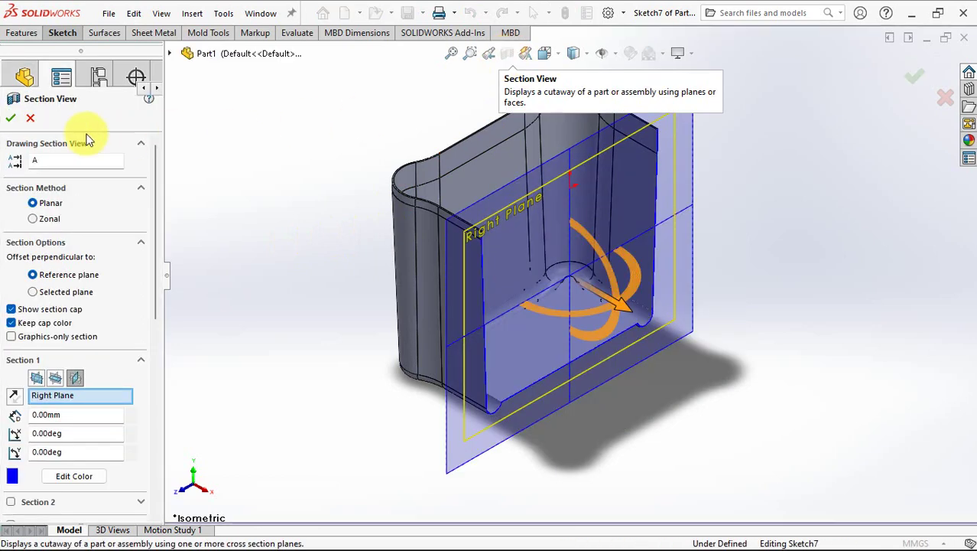
left_click(13, 119)
key("ctrl+8")
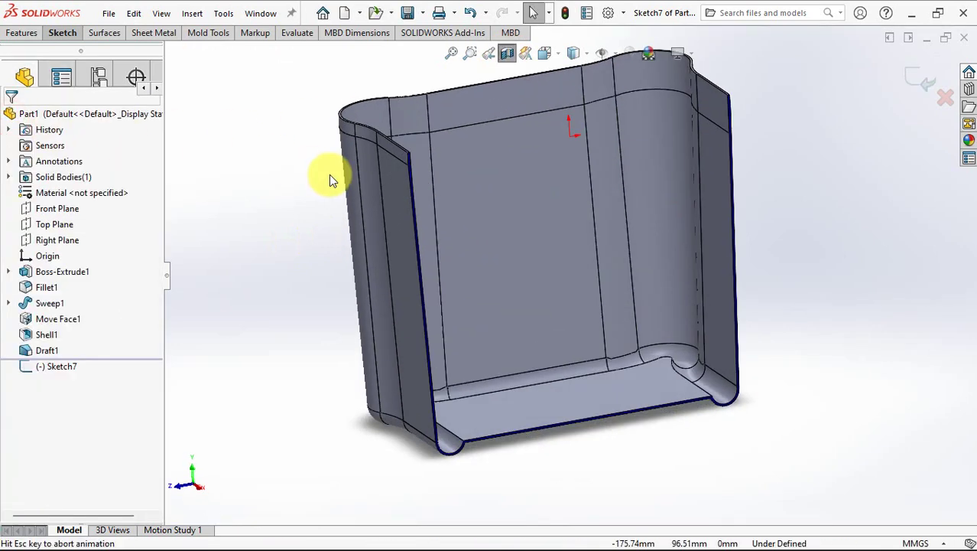
- Sketch a horizontal line about 3.9 mm outward from the wall's outer corner below the rim, plus a slanted line about 5.7 mm downward
scroll(371, 110, "down", 5)
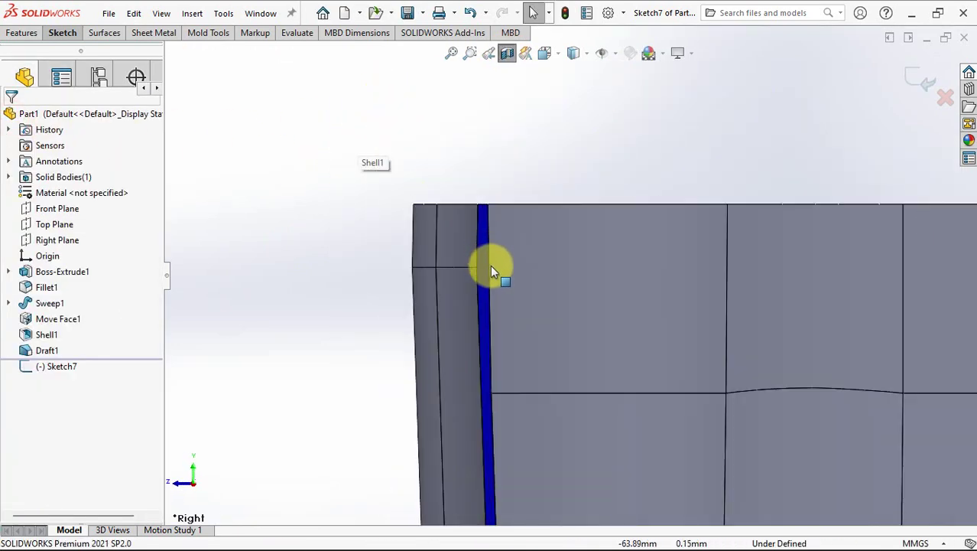
left_click(63, 33)
left_click(72, 47)
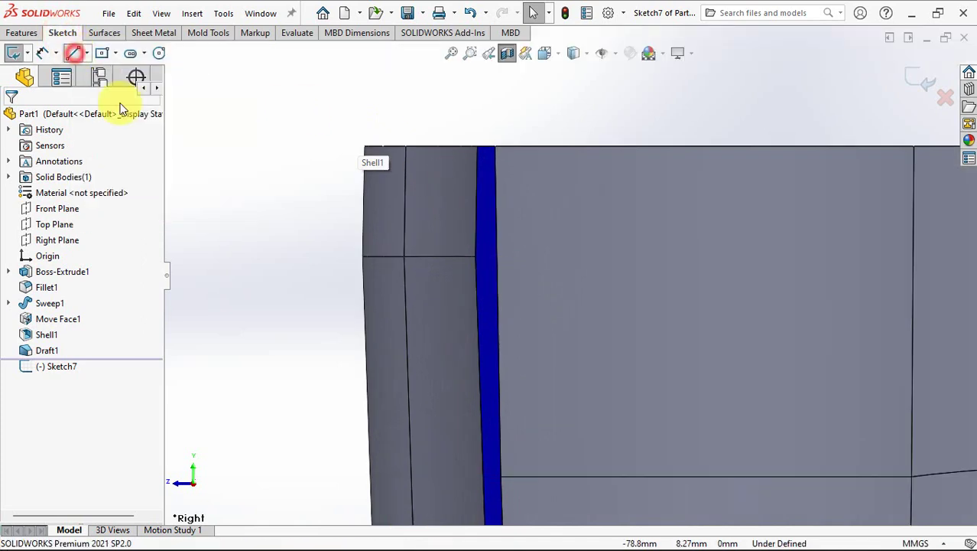
left_click(476, 256)
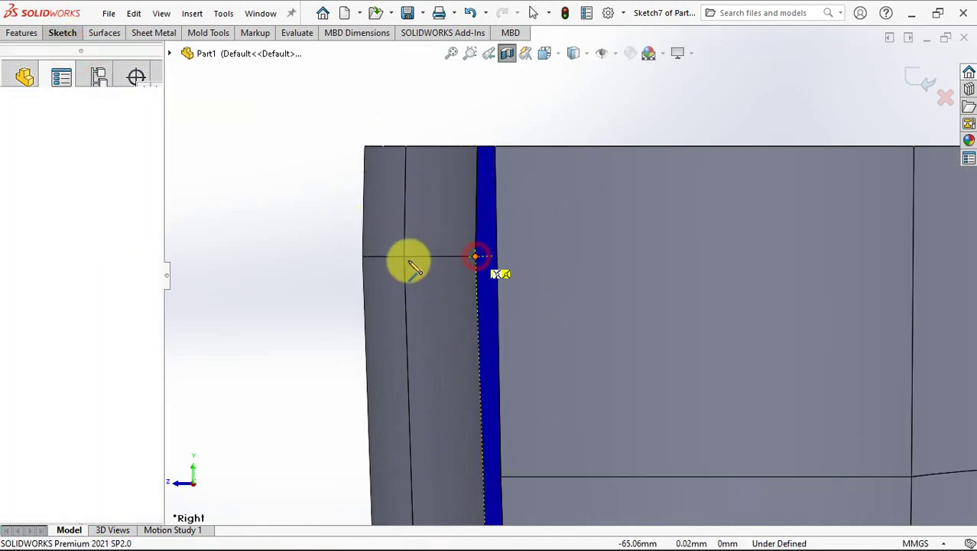
left_click(388, 256)
left_click(357, 377)
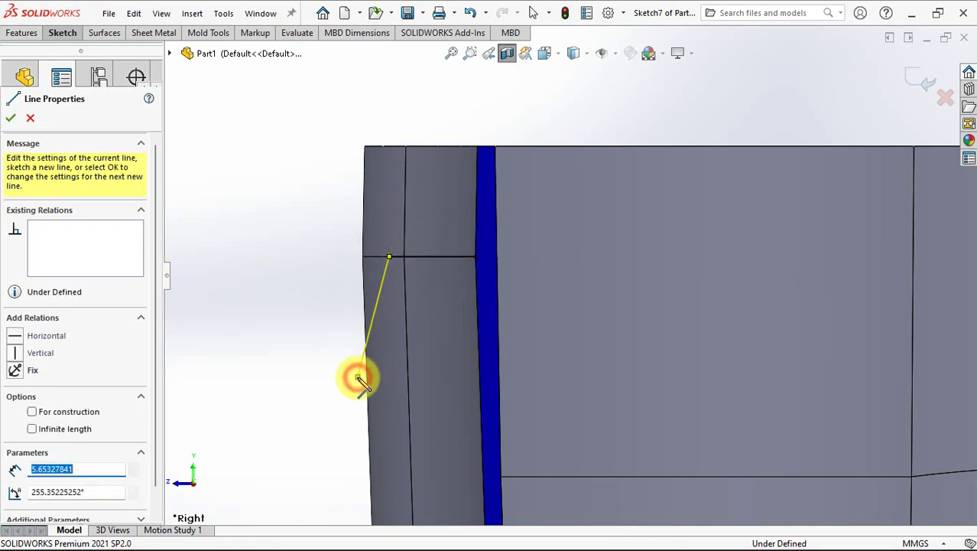
right_click(356, 375)
left_click(383, 377)
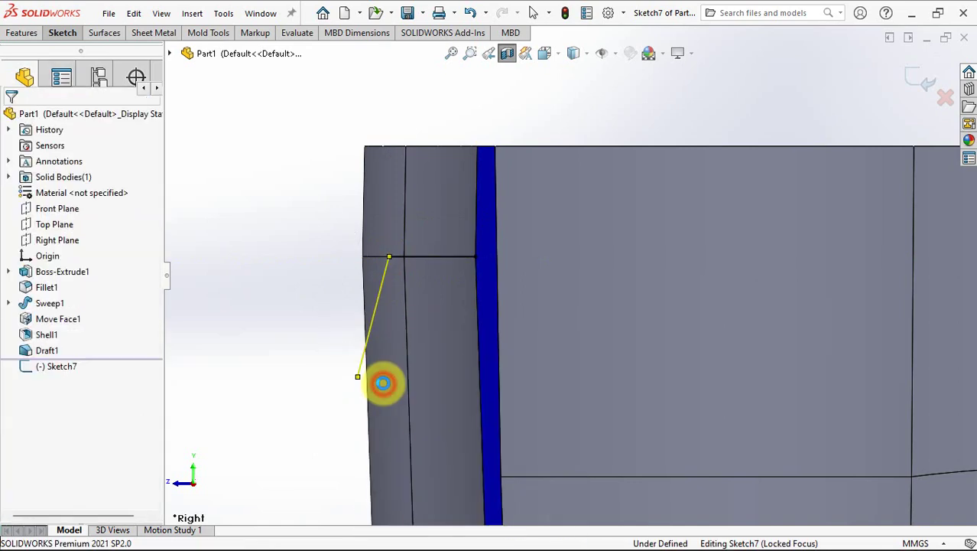
- Dimension the horizontal flange line to 4 mm
left_click(63, 33)
left_click(40, 48)
left_click(451, 264)
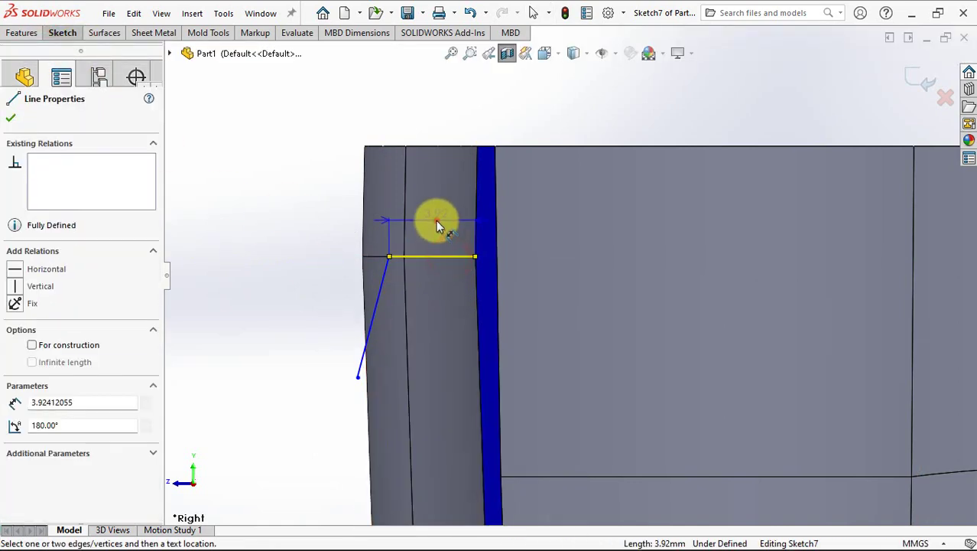
left_click(436, 222)
type("4")
left_click(376, 202)
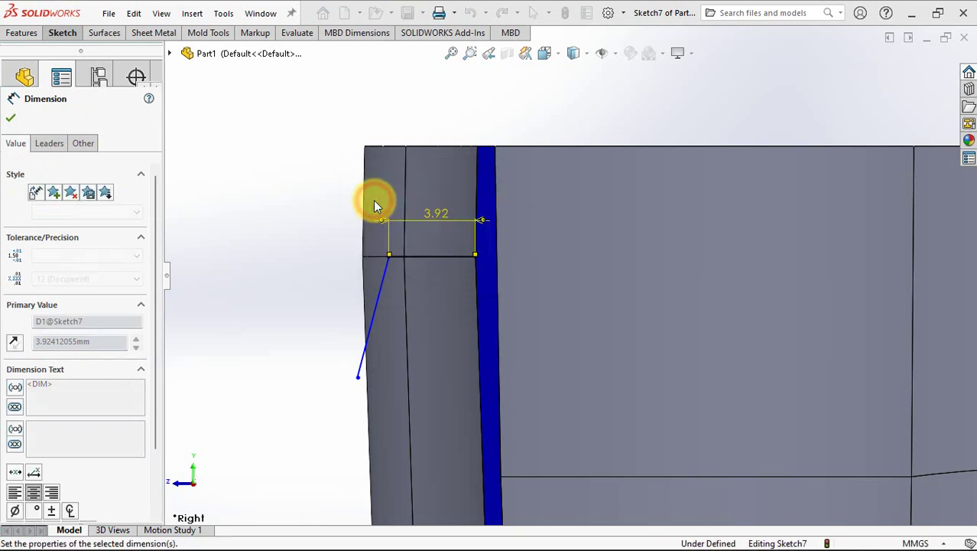
- Dimension the vertical drop from the horizontal line to the slanted line's lower endpoint as 4 mm
left_click(432, 253)
left_click(356, 376)
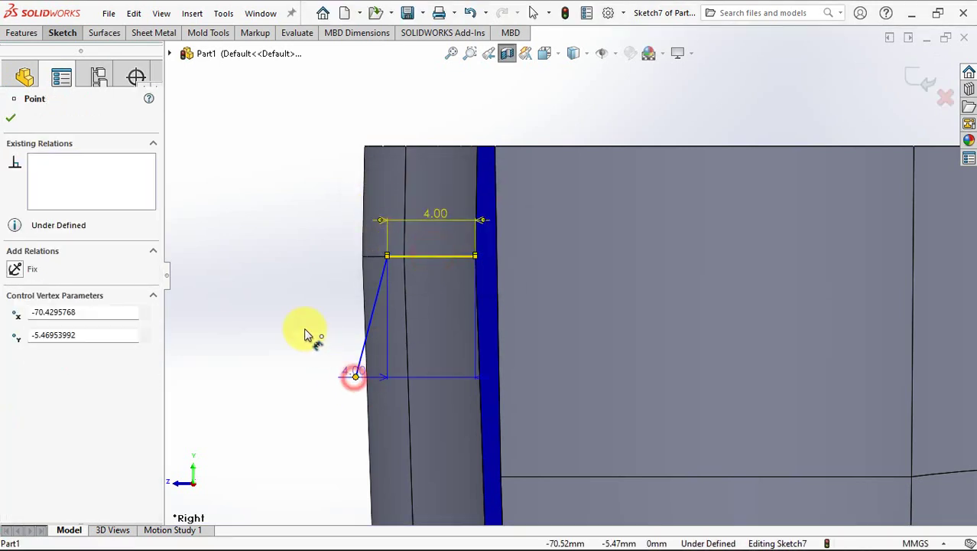
left_click(303, 321)
type("5")
key("BackSpace")
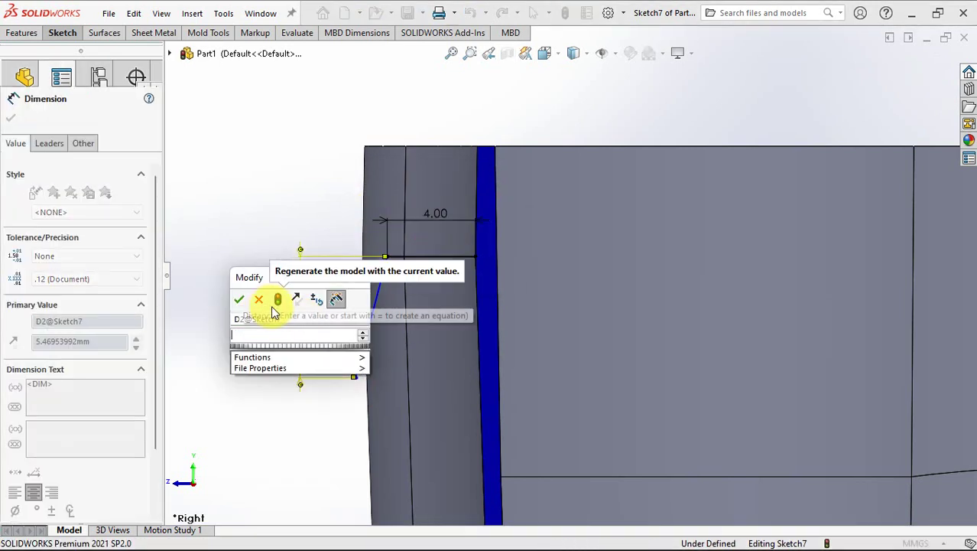
type("4")
left_click(239, 299)
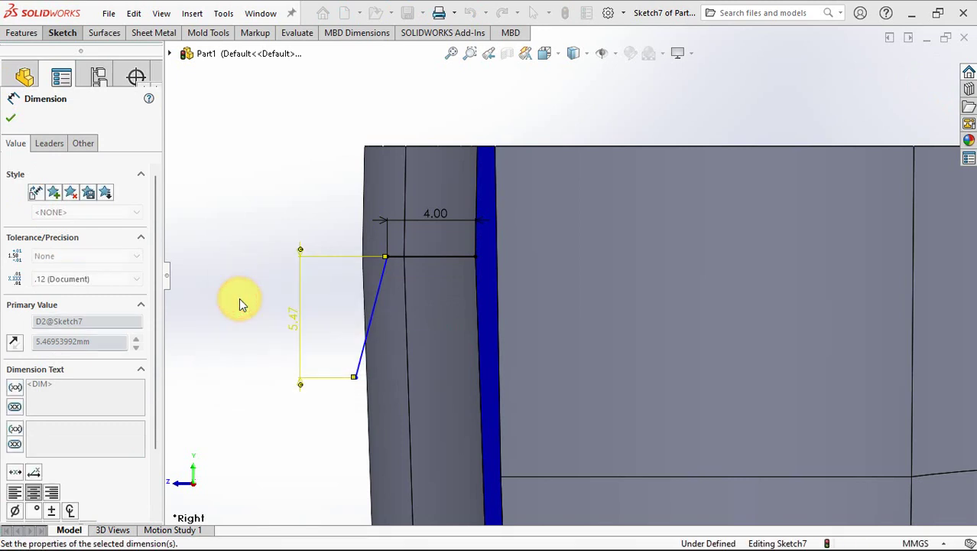
- Set the angle between the slanted line and the container wall's outer edge to 4 degrees
left_click(369, 318)
left_click(476, 319)
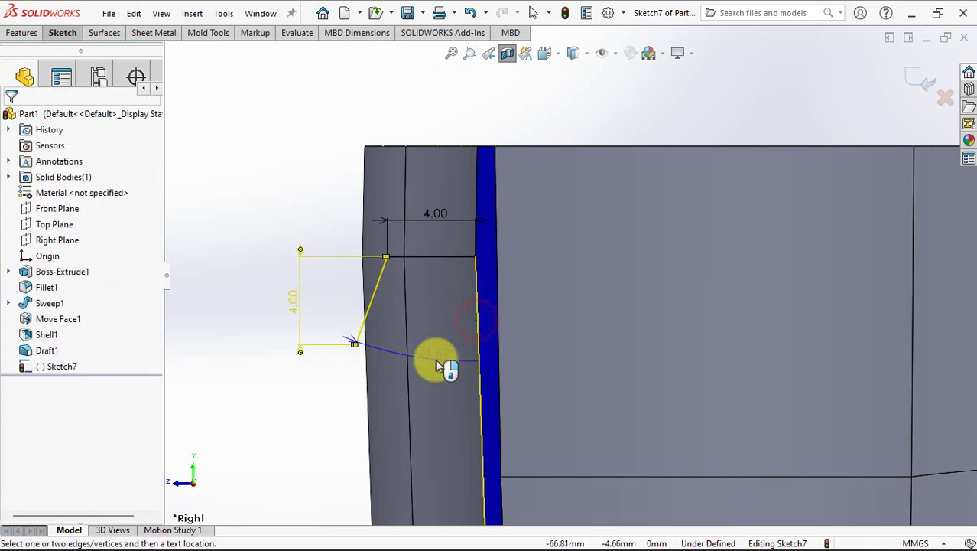
left_click(435, 346)
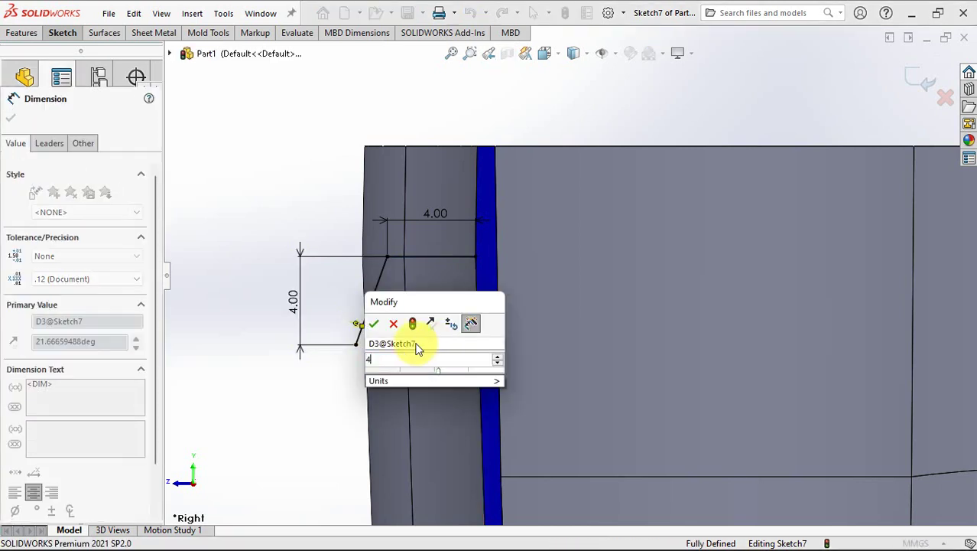
type("4")
left_click(373, 327)
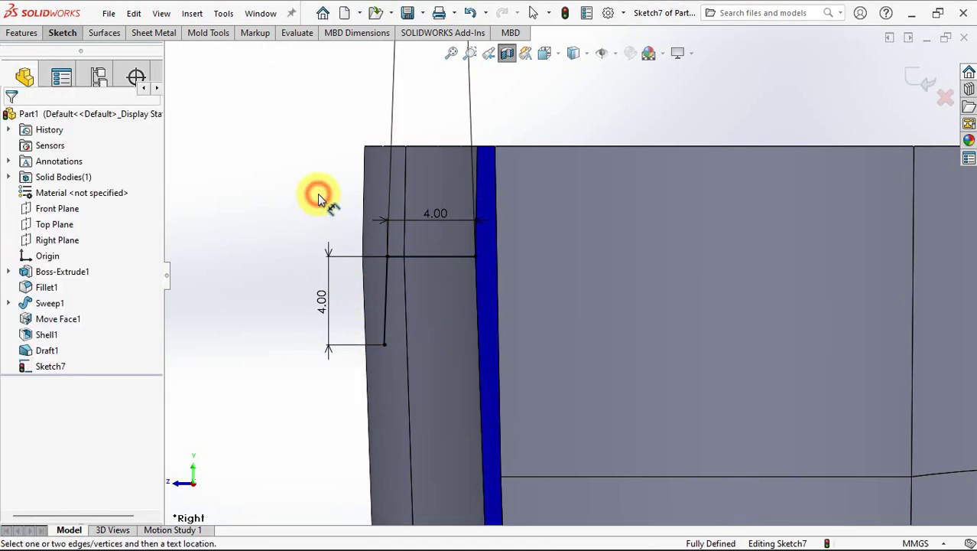
- Round the corner between the horizontal and slanted lines with a 1.5 mm sketch fillet
left_click(64, 34)
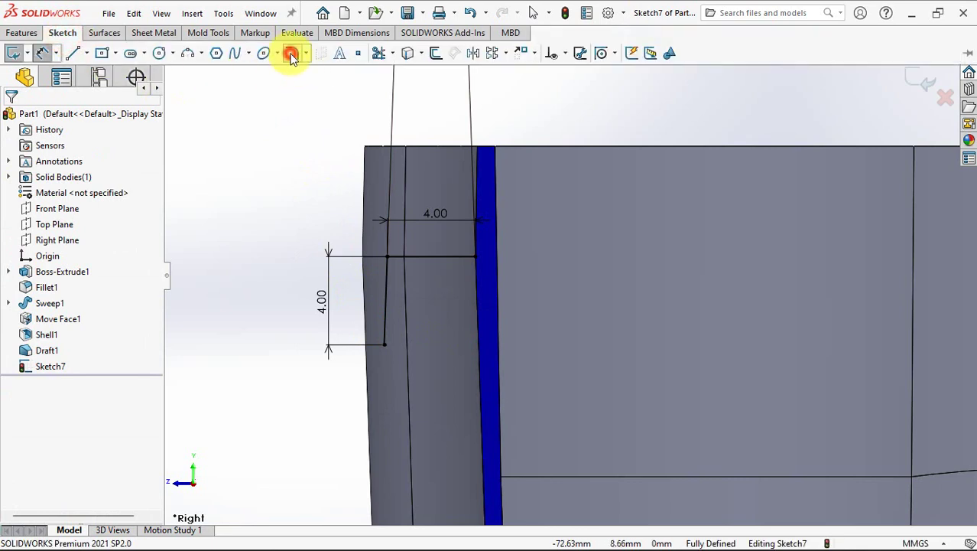
left_click(292, 55)
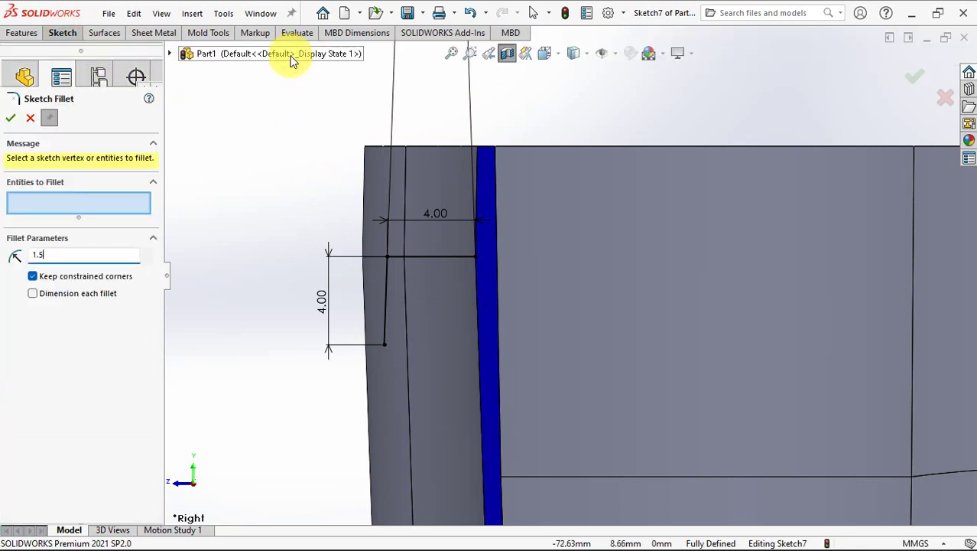
left_click(398, 260)
left_click(389, 263)
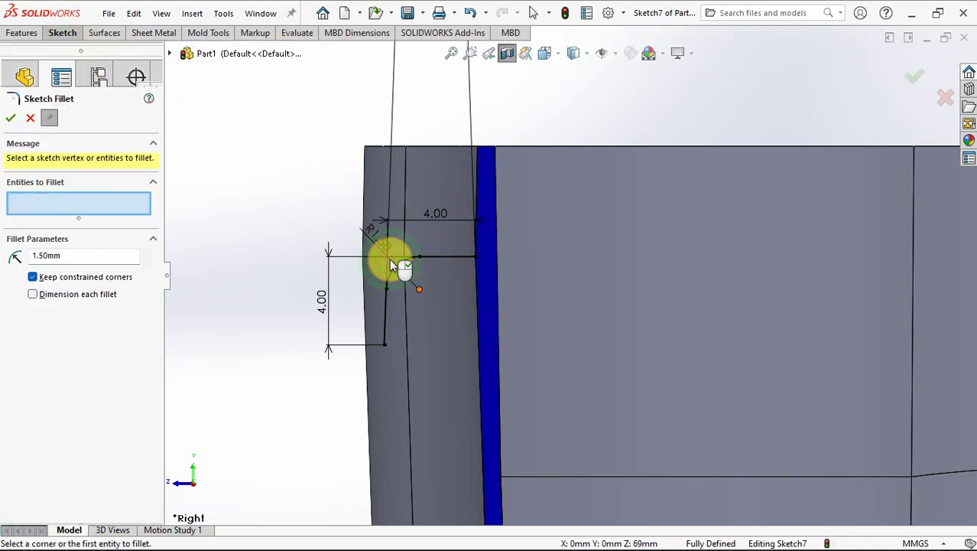
left_click(9, 117)
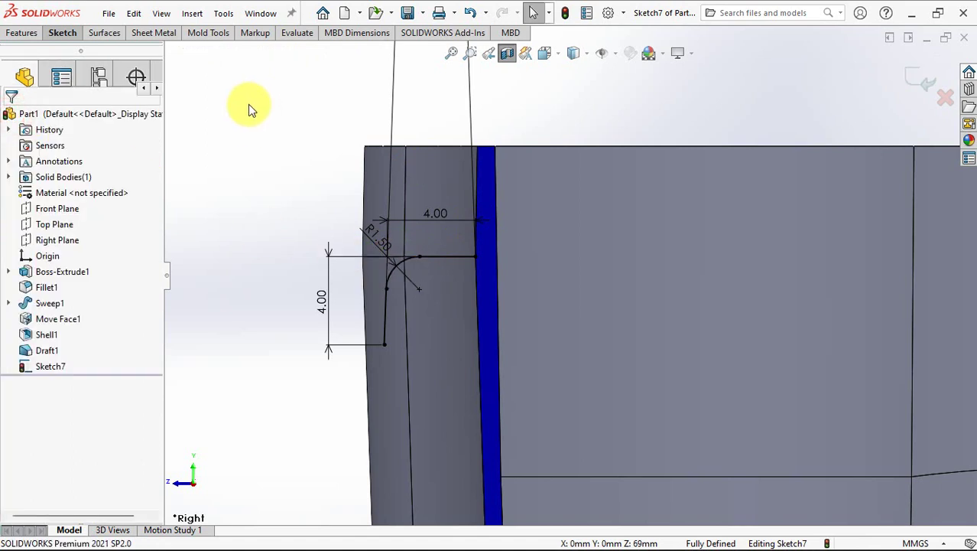
- Offset the chained flange profile by 1 mm toward its inner side
left_click(64, 36)
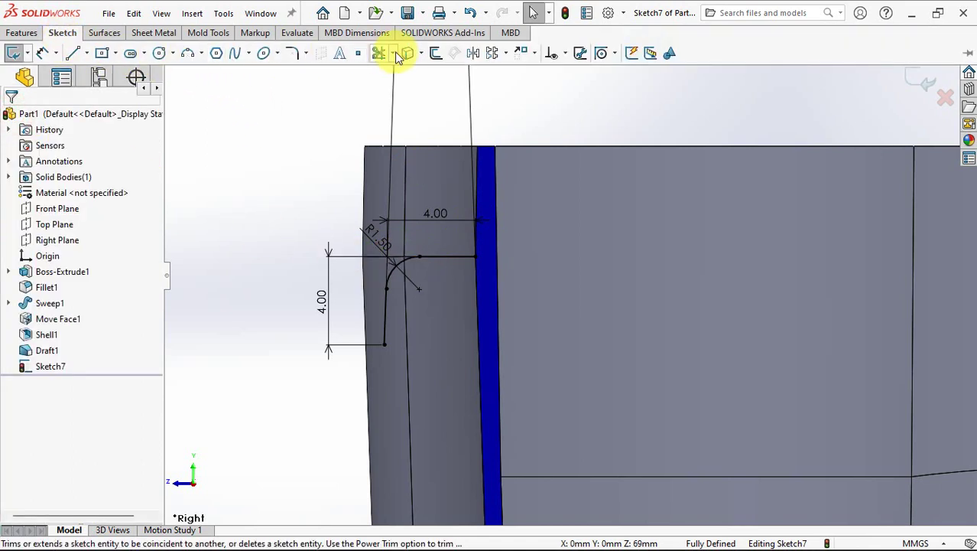
left_click(437, 57)
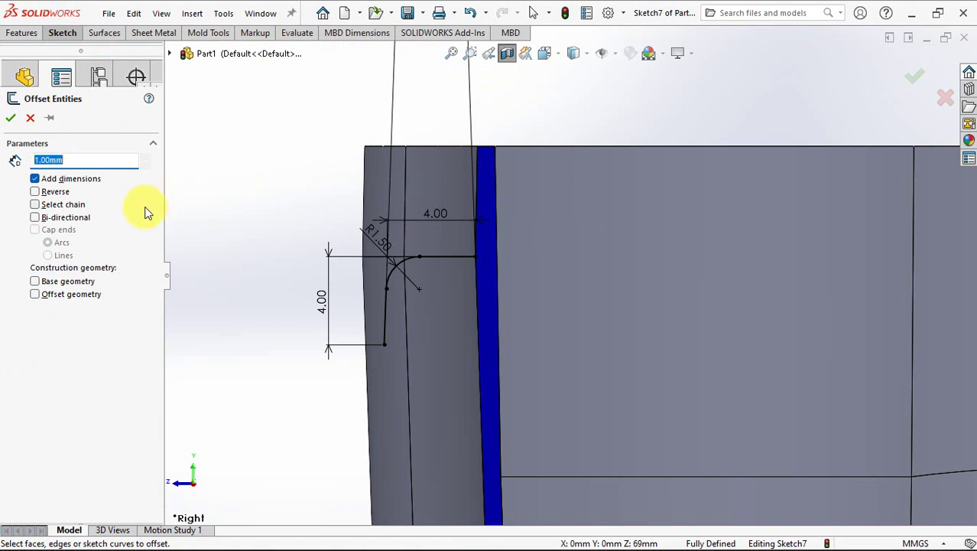
left_click(450, 256)
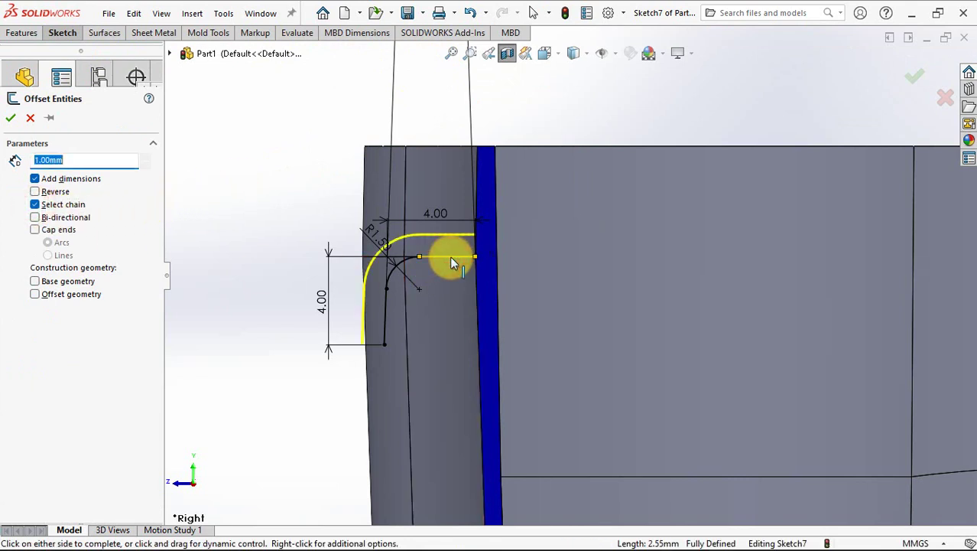
left_click(39, 193)
left_click(11, 119)
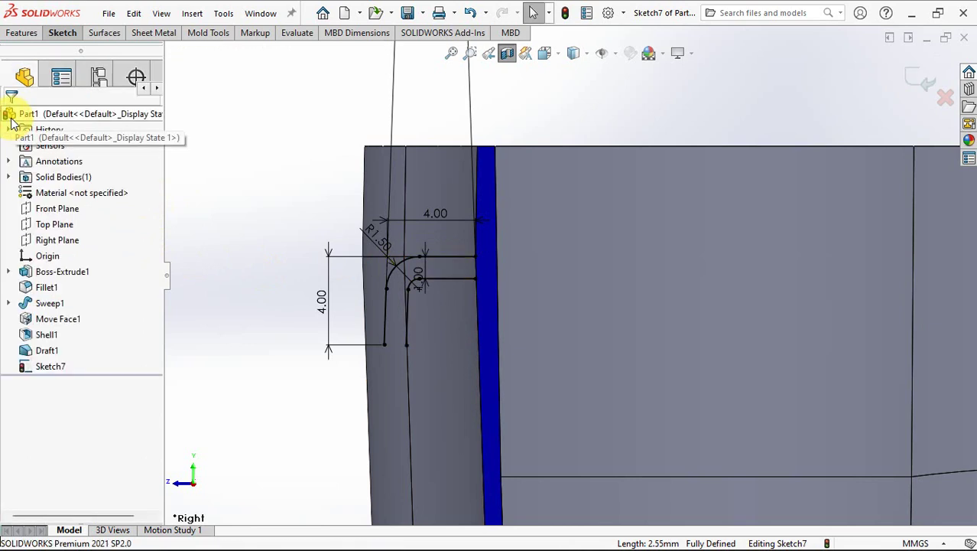
- Close the lower end of the flange profile with a 1 mm line joining the outer and offset slanted lines
left_click(65, 32)
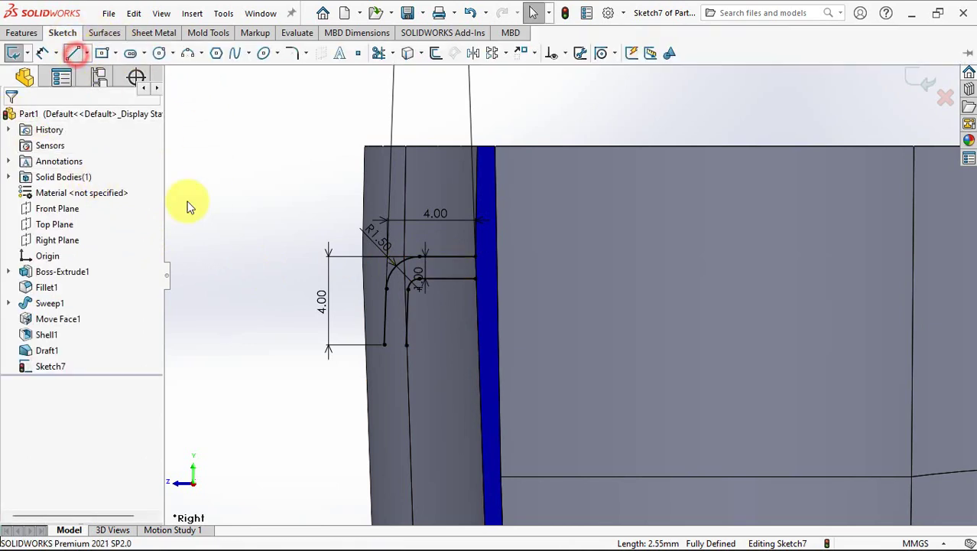
left_click(385, 345)
left_click(407, 345)
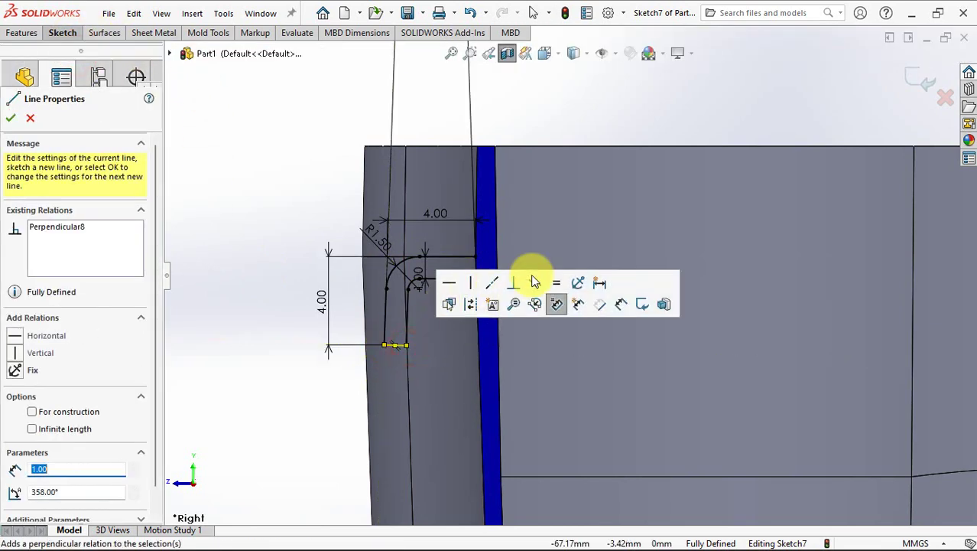
- Close the flange profile inside the container wall with two short horizontal lines joined by a vertical line
scroll(502, 267, "down", 5)
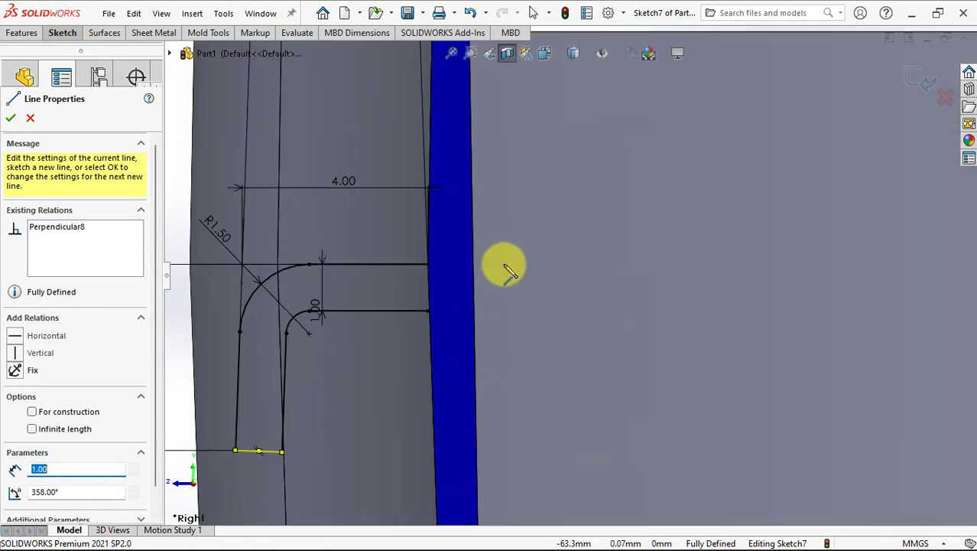
left_click(449, 258)
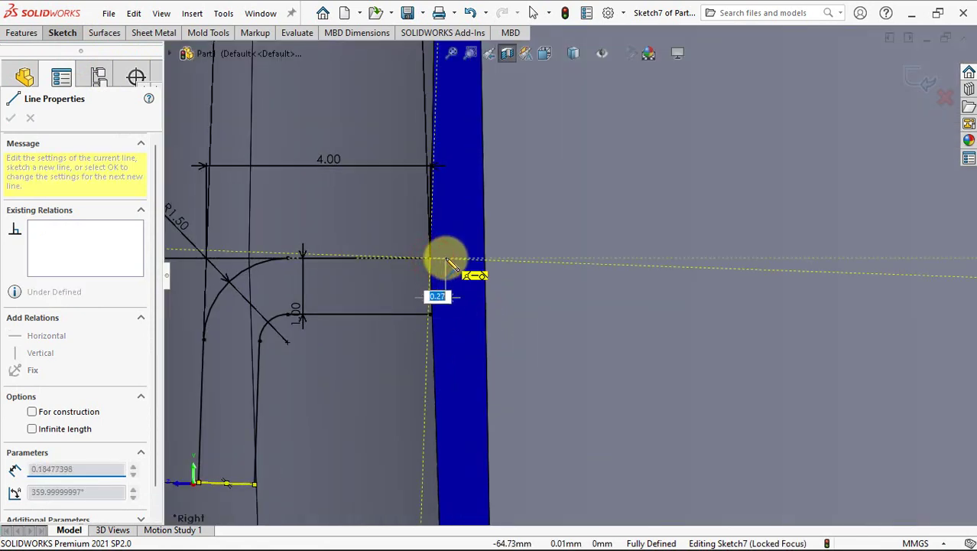
left_click(450, 314)
left_click(432, 314)
right_click(431, 315)
left_click(462, 326)
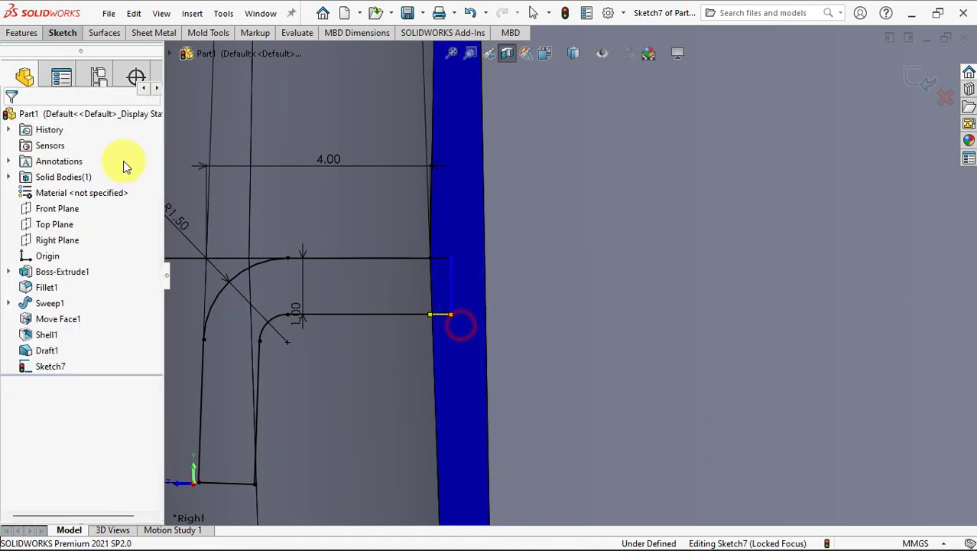
- Dimension the profile's overlap from the wall's outer edge to the vertical closing line as 0.5 mm
left_click(61, 33)
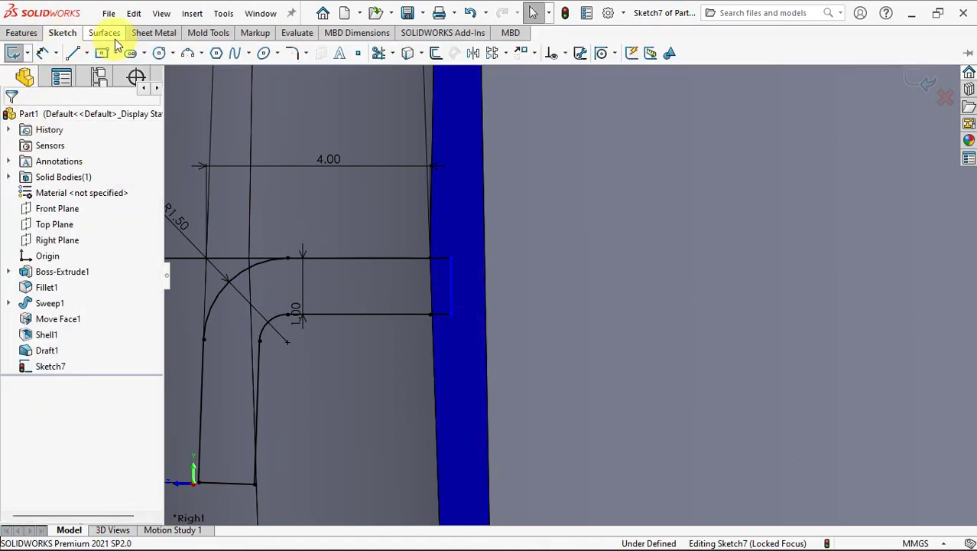
left_click(450, 290)
left_click(431, 258)
left_click(540, 216)
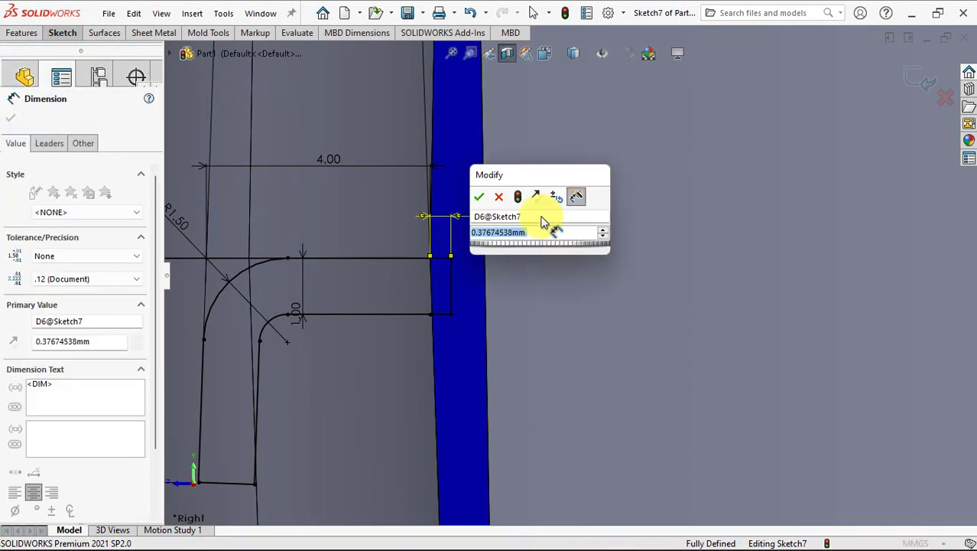
type("0.5")
left_click(479, 197)
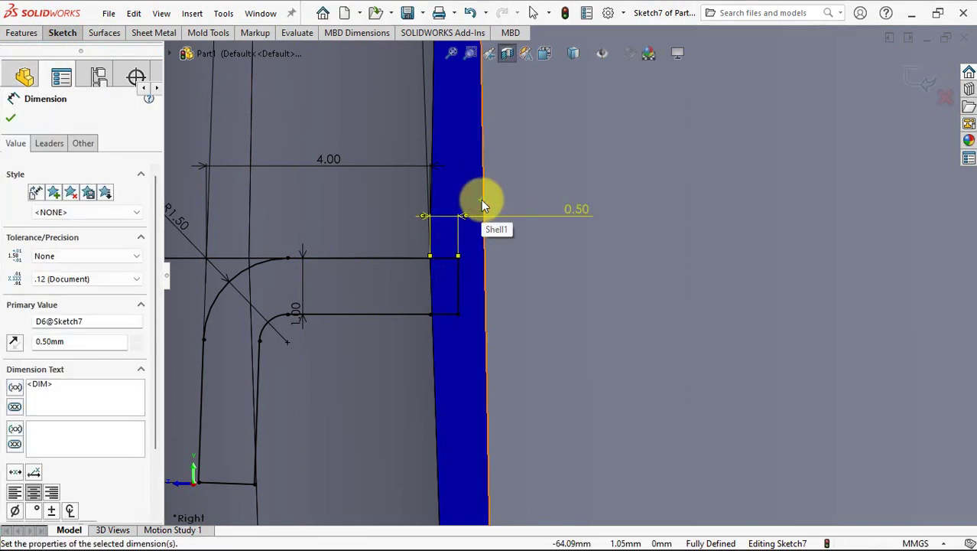
scroll(481, 200, "up", 5)
left_click(10, 117)
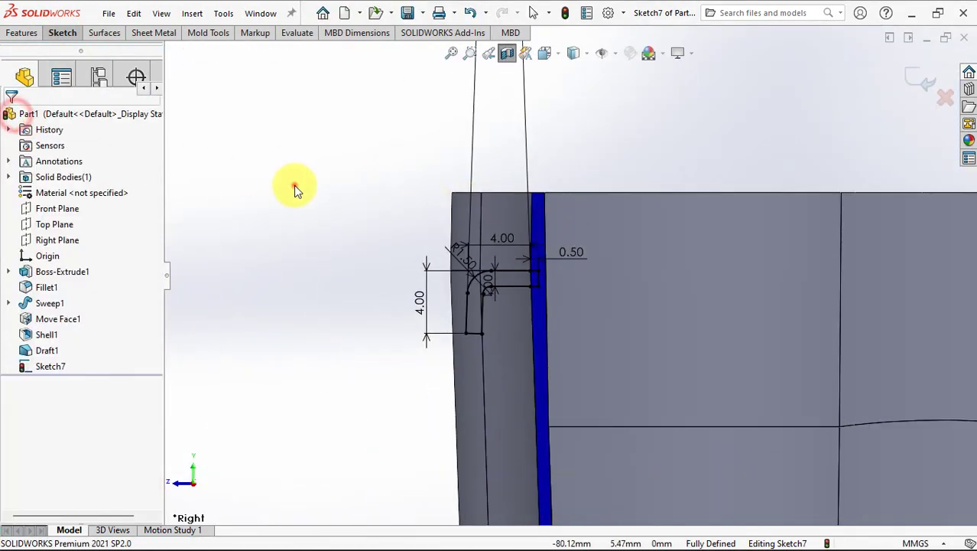
- Reposition the 4° angle dimension just below the flange profile and turn off the section view
scroll(351, 205, "up", 3)
scroll(621, 247, "up", 2)
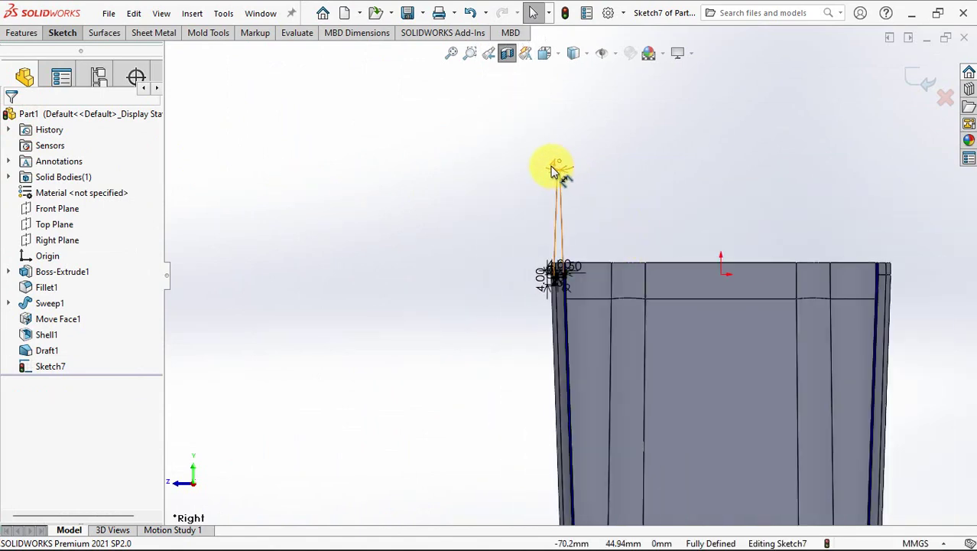
left_click(561, 295)
left_click(480, 283)
scroll(574, 286, "down", 7)
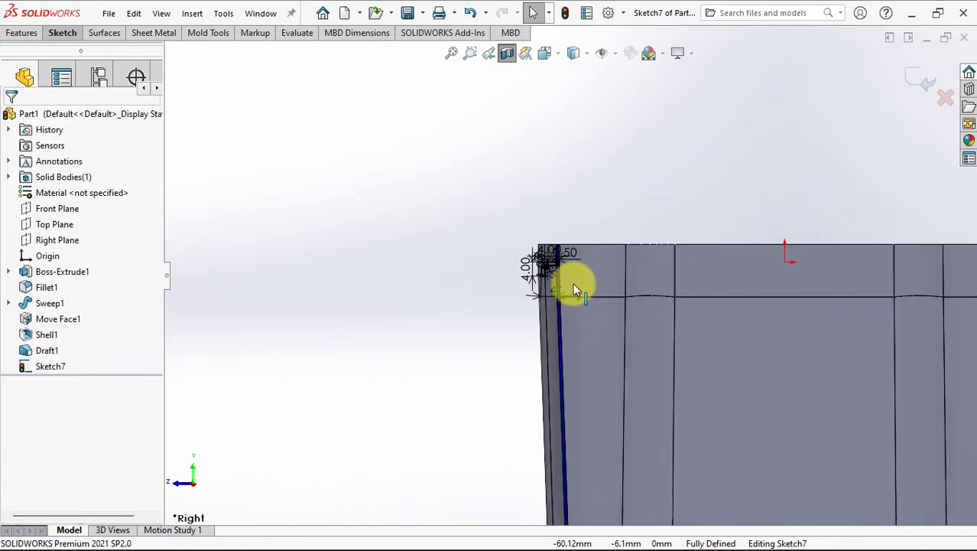
middle_click_drag(571, 284, 595, 282)
left_click(508, 53)
scroll(455, 188, "up", 4)
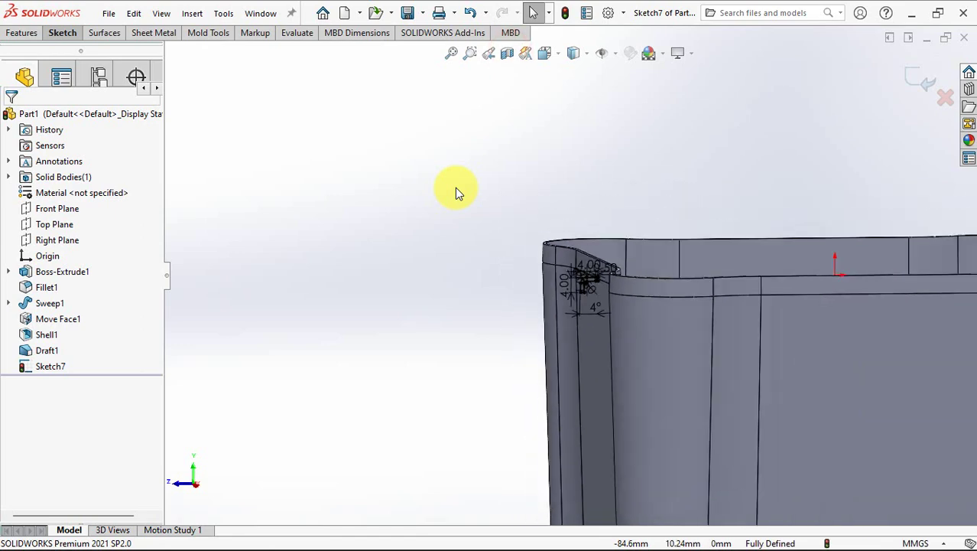
middle_click_drag(455, 187, 450, 213)
- Set up a Swept Boss/Base of the flange profile along the closed tangent edge loop around the container's outer wall
left_click(22, 33)
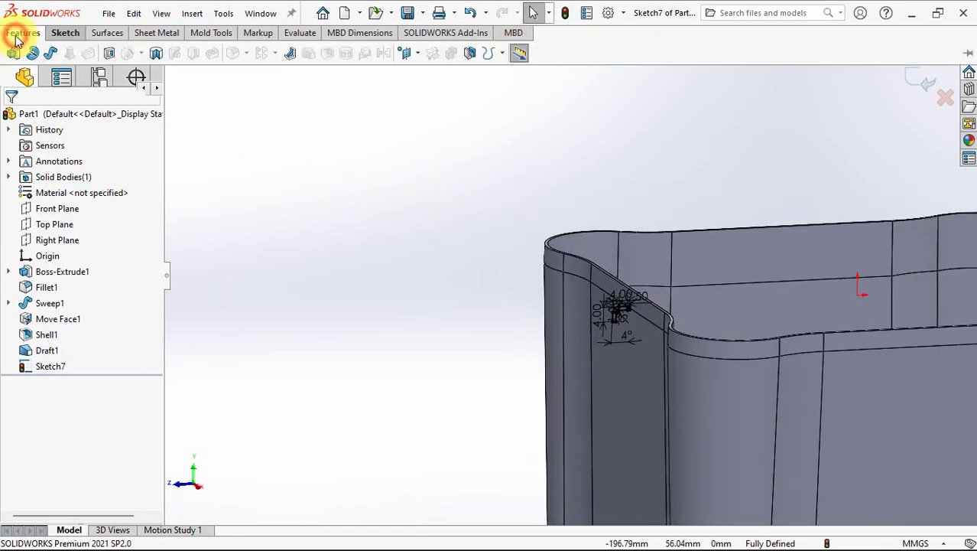
left_click(52, 54)
scroll(672, 329, "down", 4)
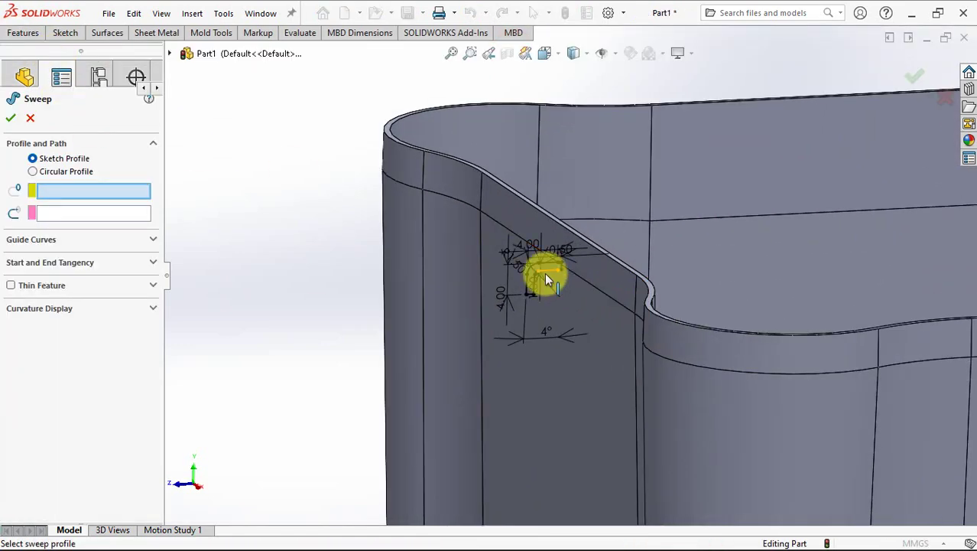
left_click(547, 273)
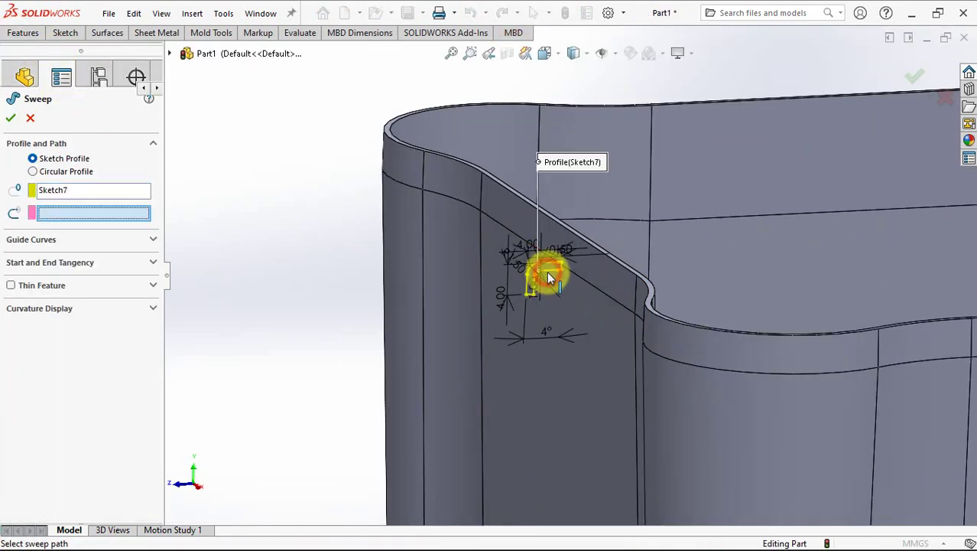
right_click(114, 214)
left_click(149, 240)
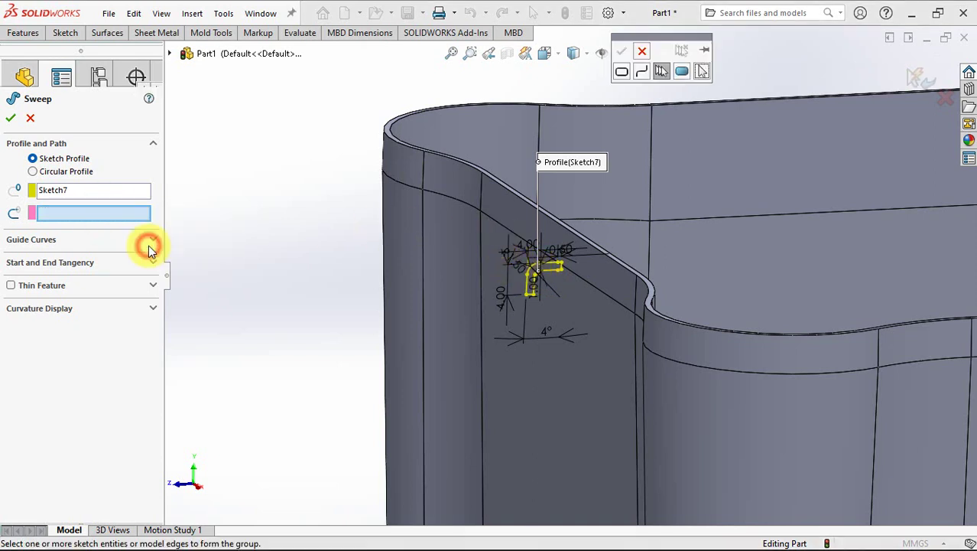
left_click(494, 221)
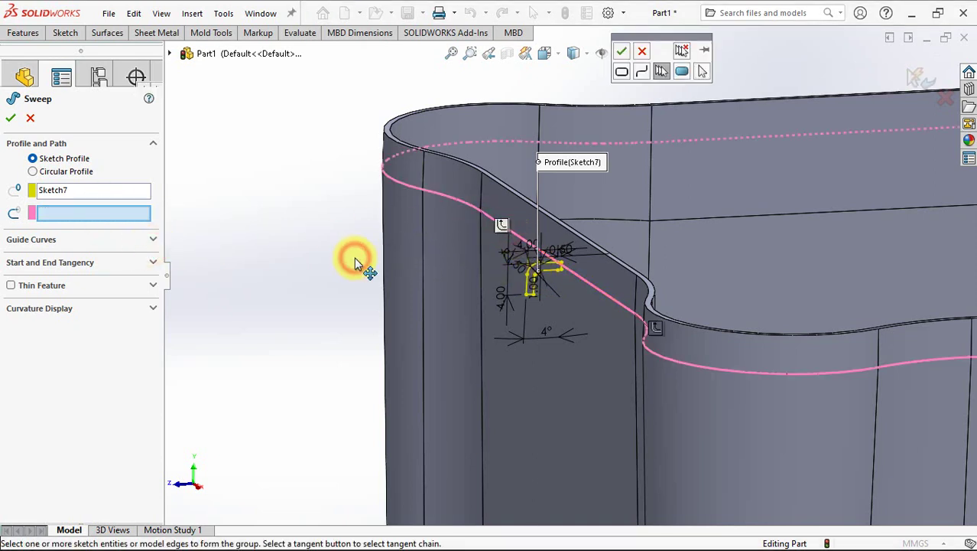
left_click(621, 52)
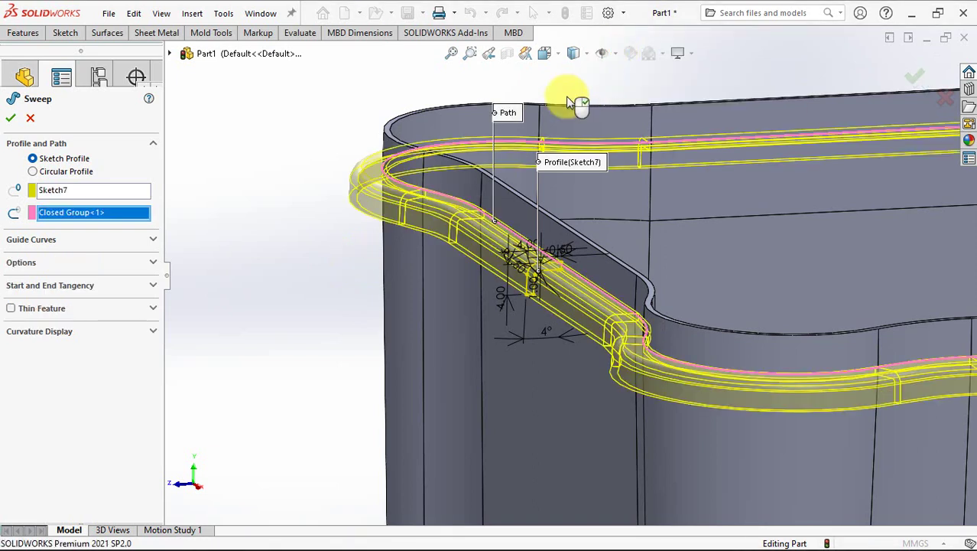
- Enable Merge tangent faces in the sweep options and create the rim flange
left_click(154, 263)
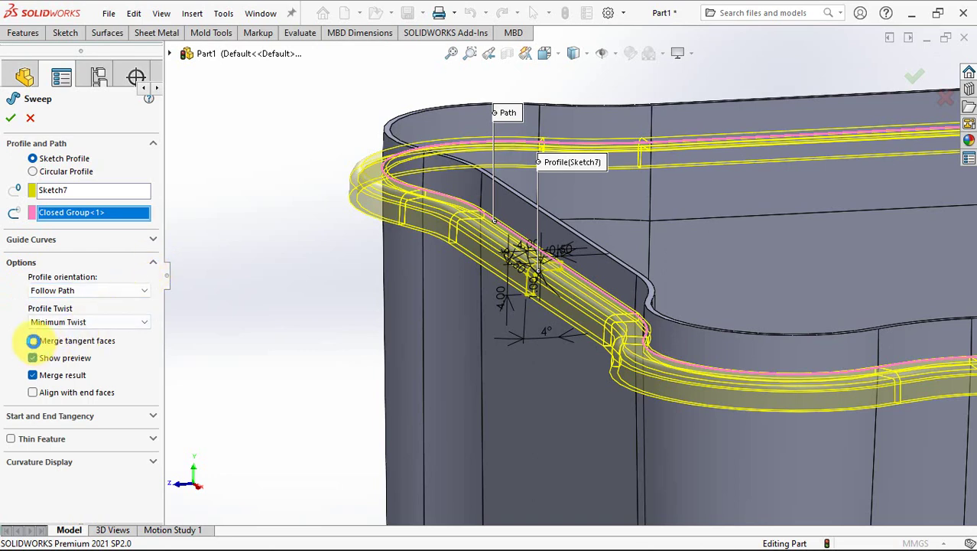
left_click(33, 340)
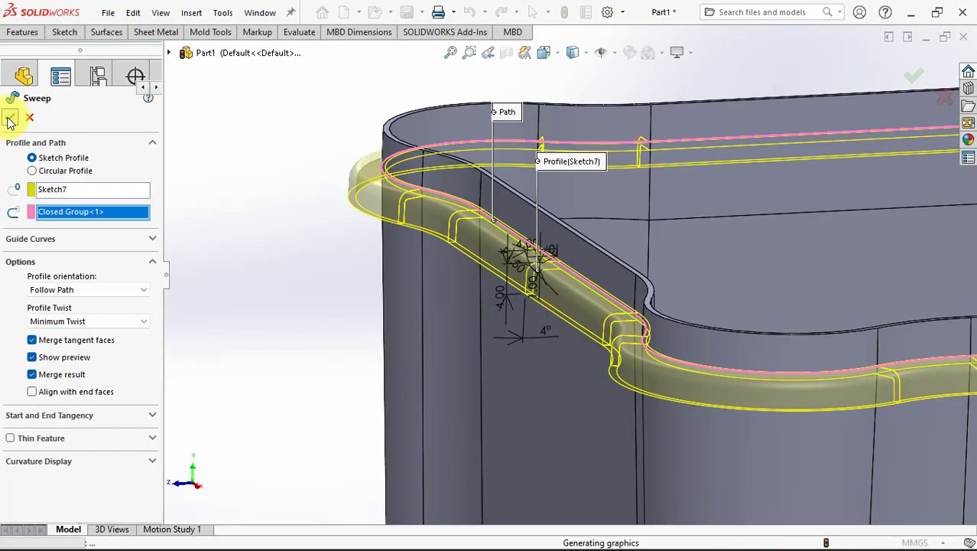
left_click(11, 119)
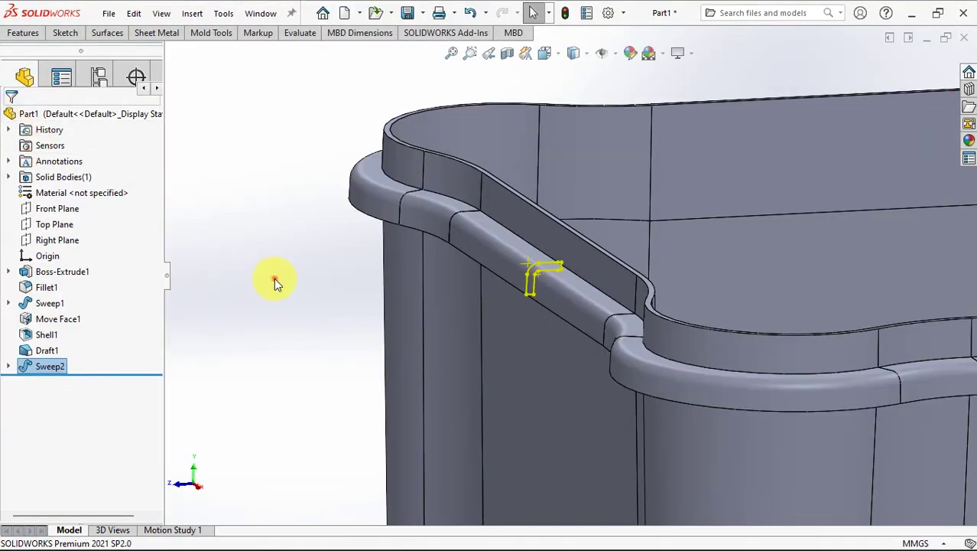
- Start a new sketch on the Right Plane, section the model at that plane and face the sketch plane
mouse_move(274, 277)
middle_mouse_down()
mouse_move(273, 251)
mouse_move(273, 279)
mouse_move(305, 302)
mouse_move(284, 222)
mouse_move(290, 284)
middle_mouse_up()
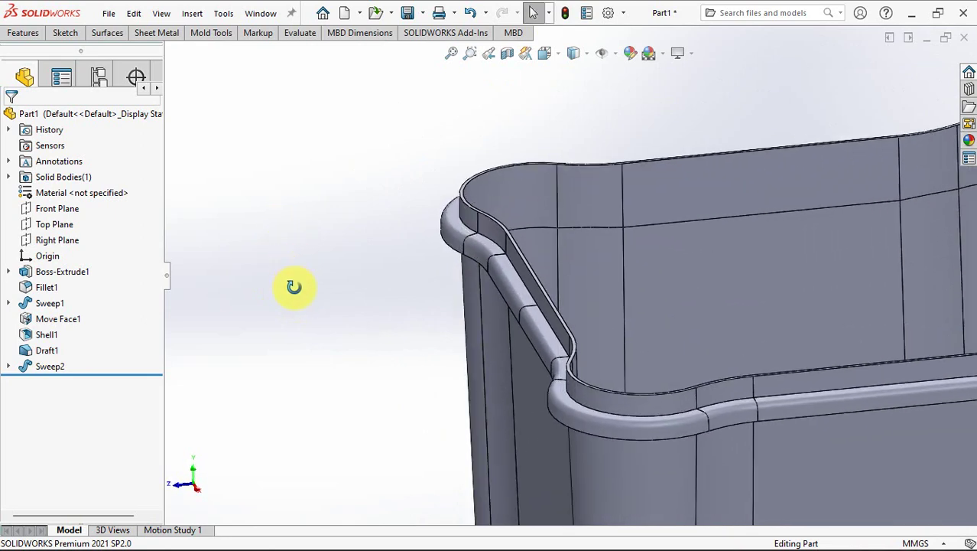
left_click(44, 243)
left_click(55, 223)
scroll(520, 332, "down", 5)
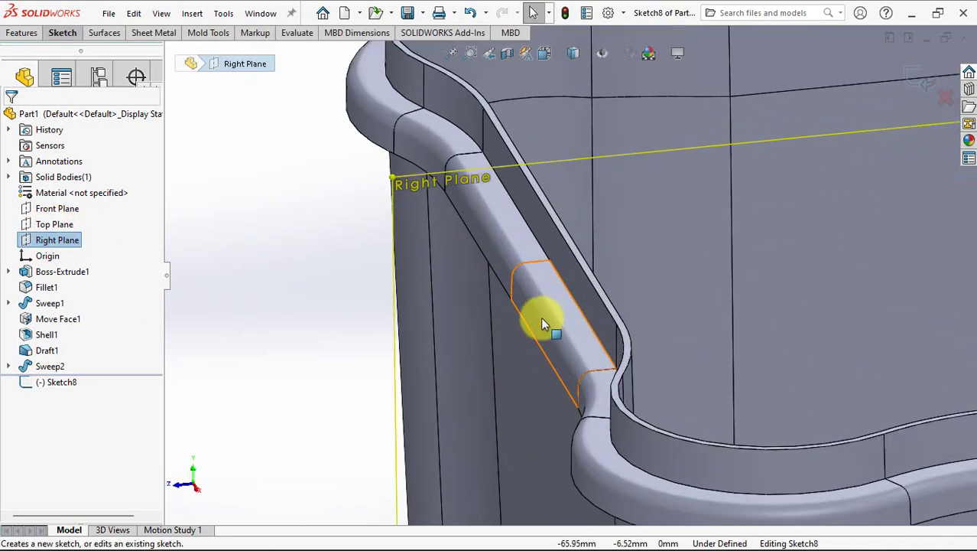
left_click(509, 53)
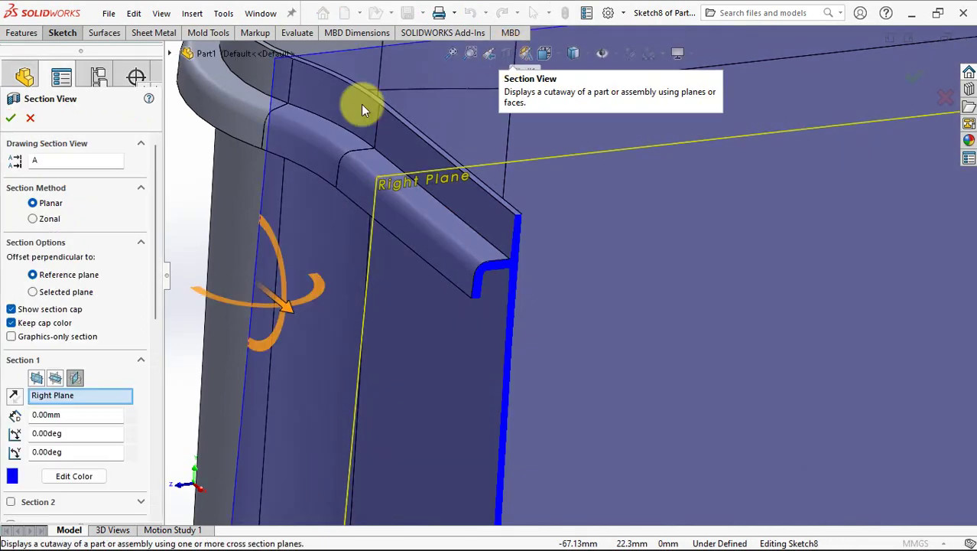
left_click(12, 117)
key("ctrl+8")
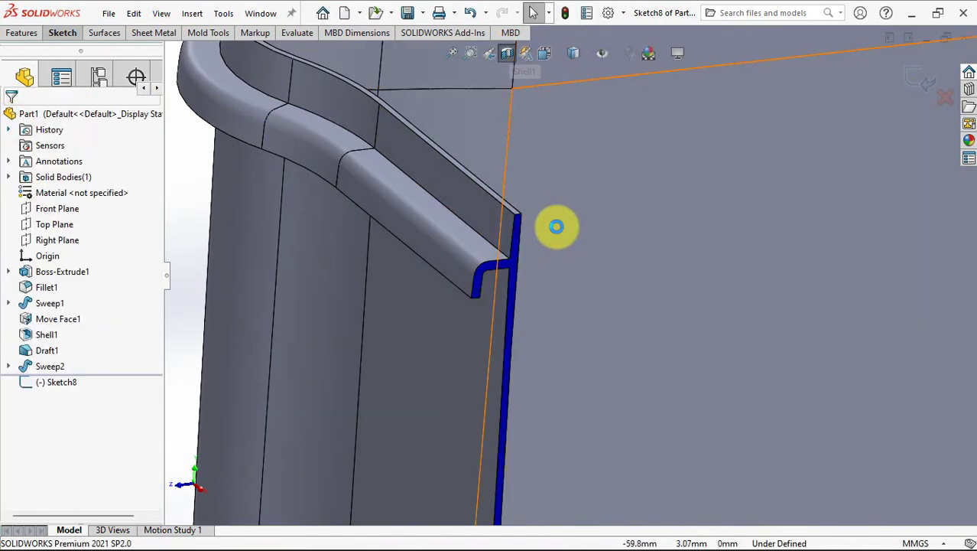
- Sketch a line about 2 mm long on the wall's outer edge, between the flange and the container's top edge
scroll(382, 131, "down", 5)
scroll(550, 244, "down", 5)
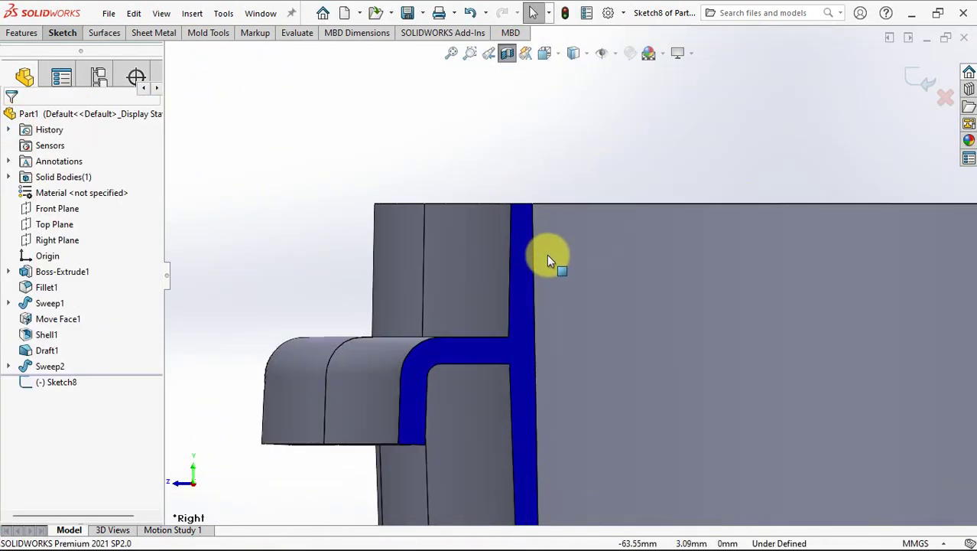
left_click(62, 33)
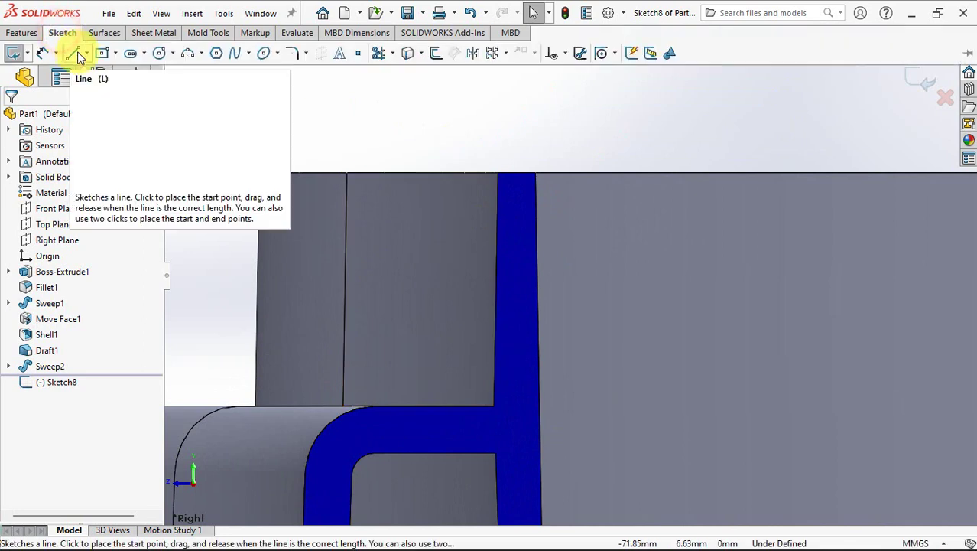
left_click(74, 49)
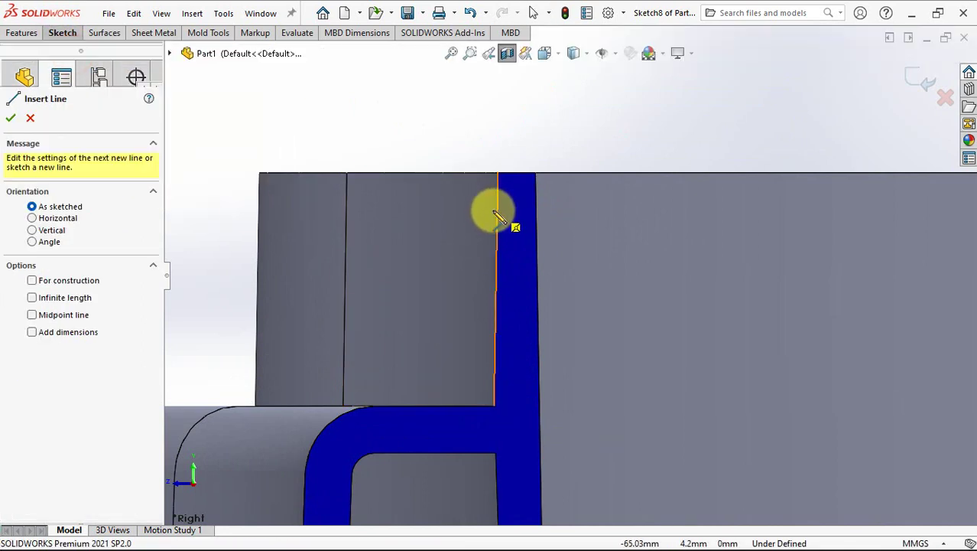
left_click_drag(498, 211, 499, 307)
right_click(498, 306)
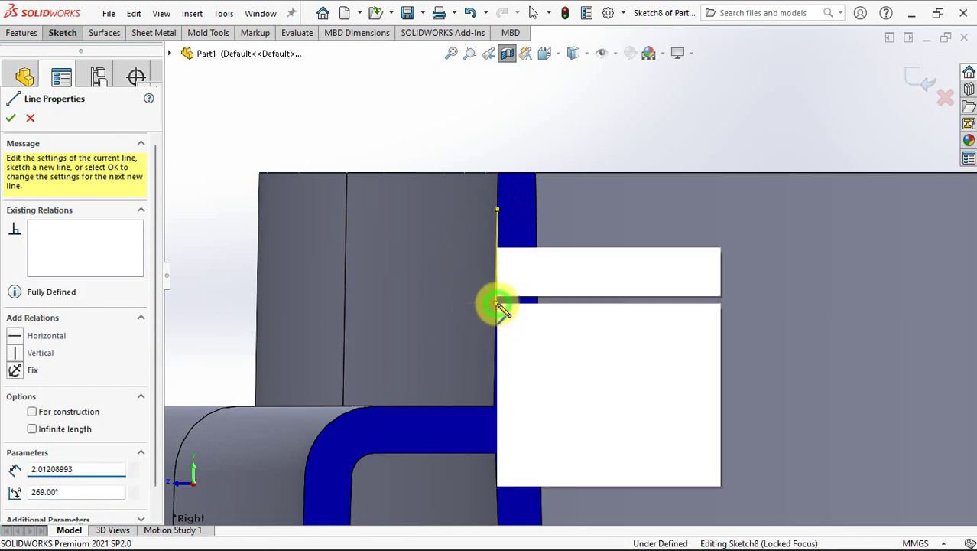
left_click(521, 312)
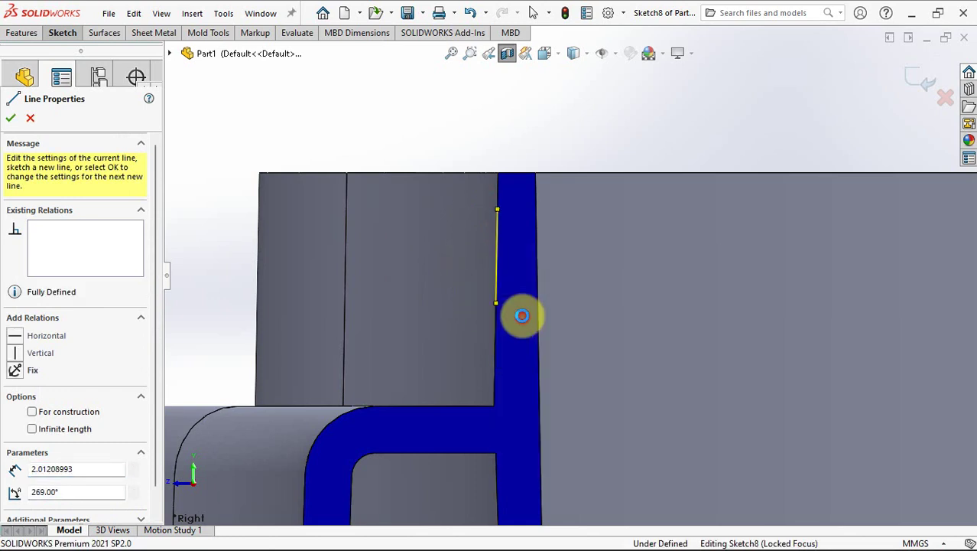
- Draw a three-point arc of about 1.42 mm radius between the line's endpoints, bulging outward from the wall
left_click(60, 33)
left_click(187, 53)
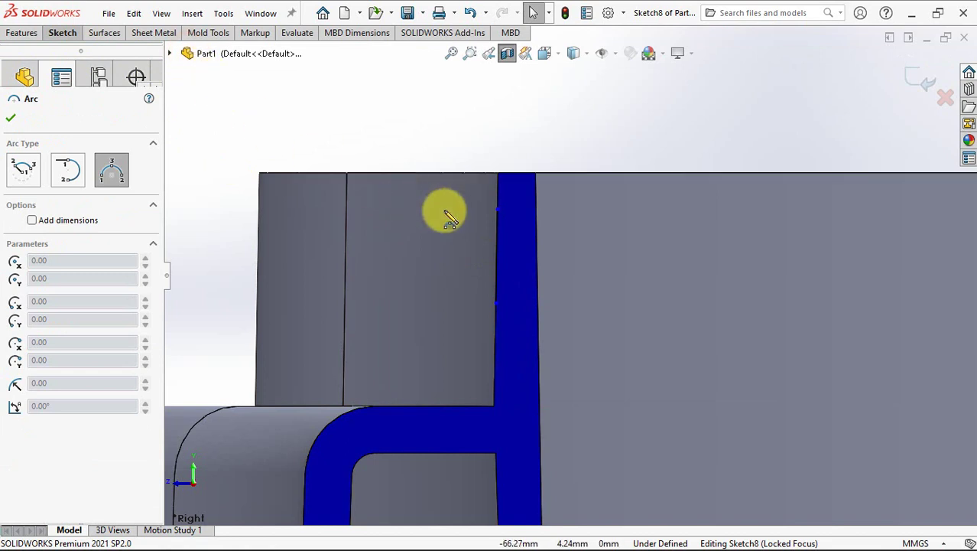
left_click(497, 303)
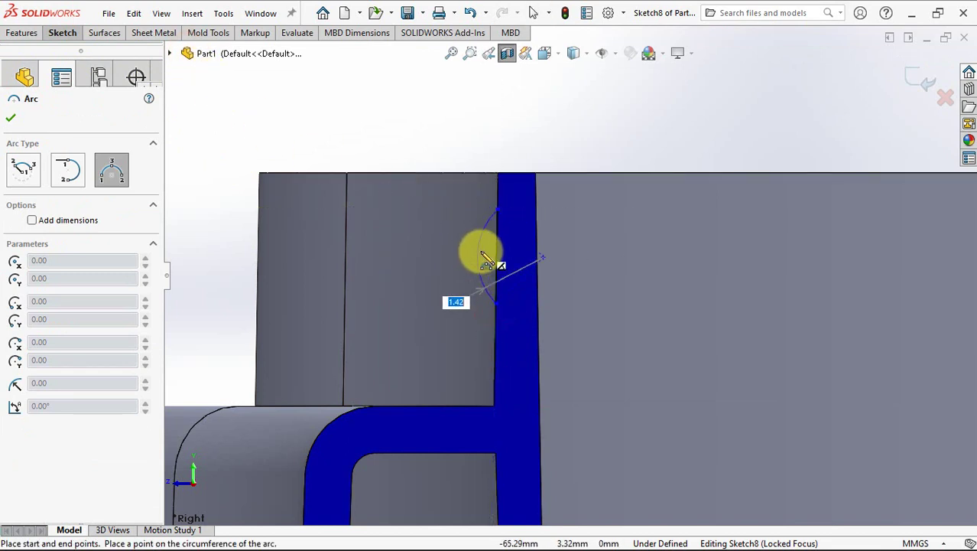
left_click(480, 251)
right_click(481, 251)
left_click(499, 259)
left_click(517, 263)
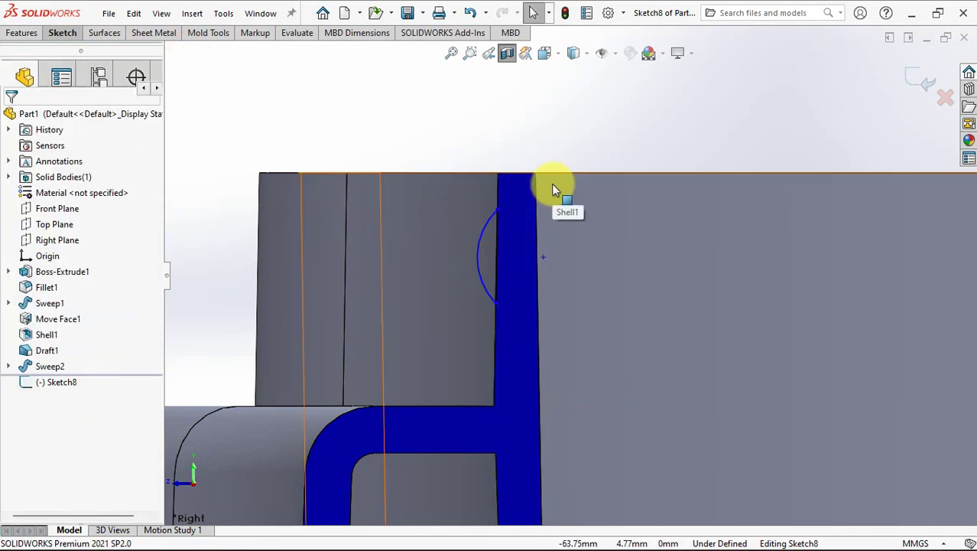
- Dimension the depth of the bead arc's bulge from the wall line and set it to 0.35 mm
left_click(49, 37)
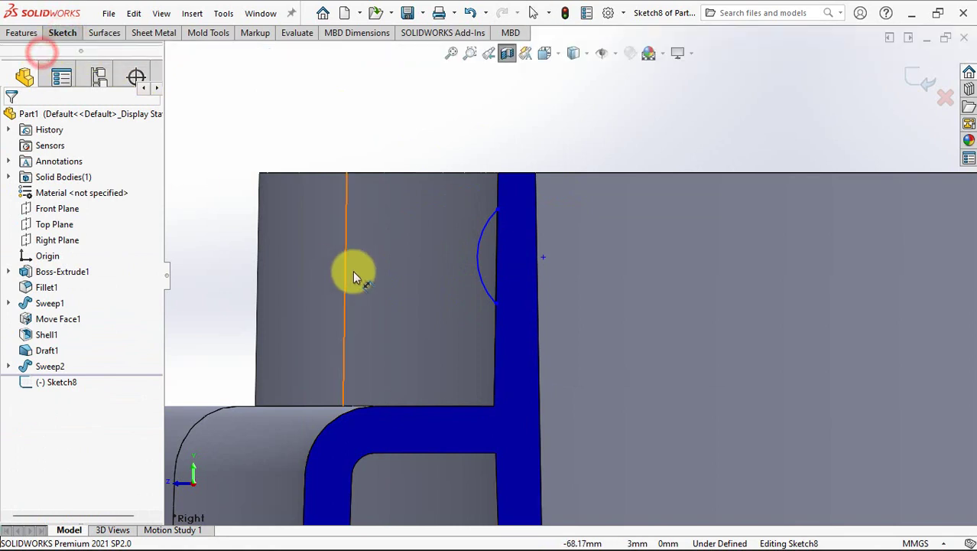
left_click(477, 254)
left_click(497, 255)
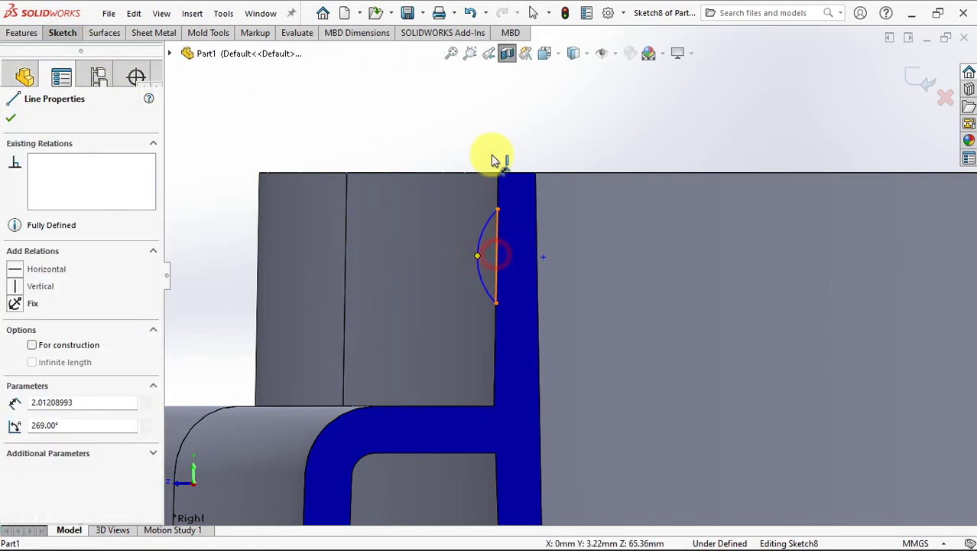
left_click(495, 135)
left_click(496, 136)
type("0.35")
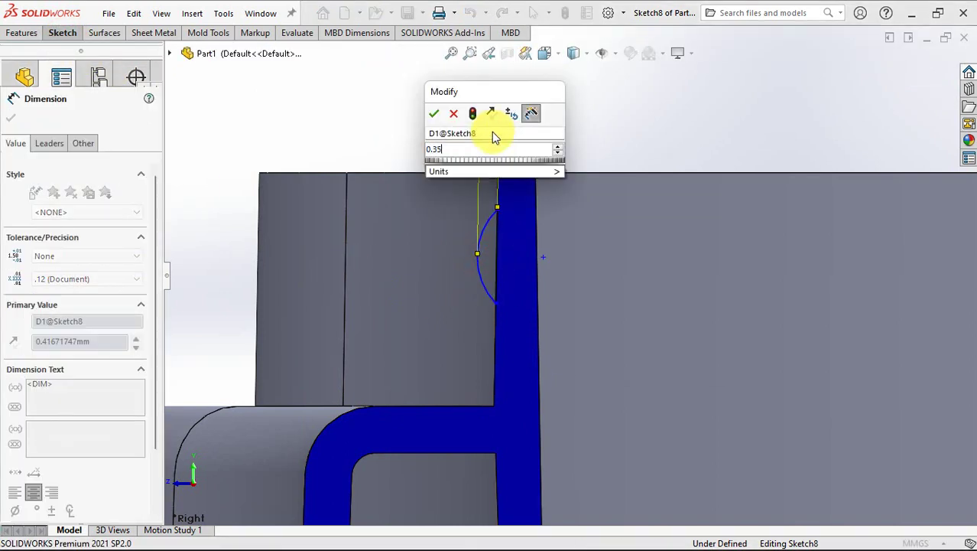
left_click(436, 115)
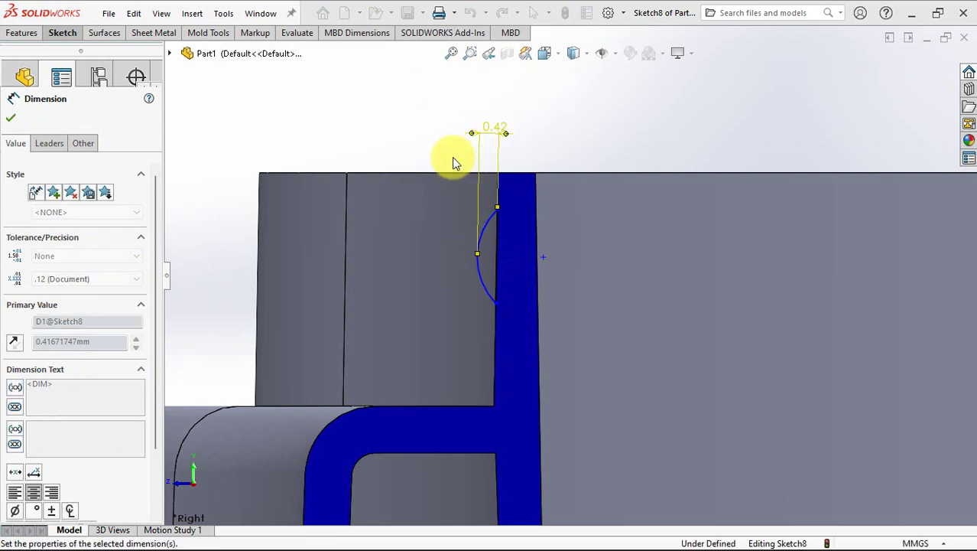
- Dimension the bead profile's upper endpoint 1 mm below the container's top edge
left_click(498, 213)
left_click(554, 174)
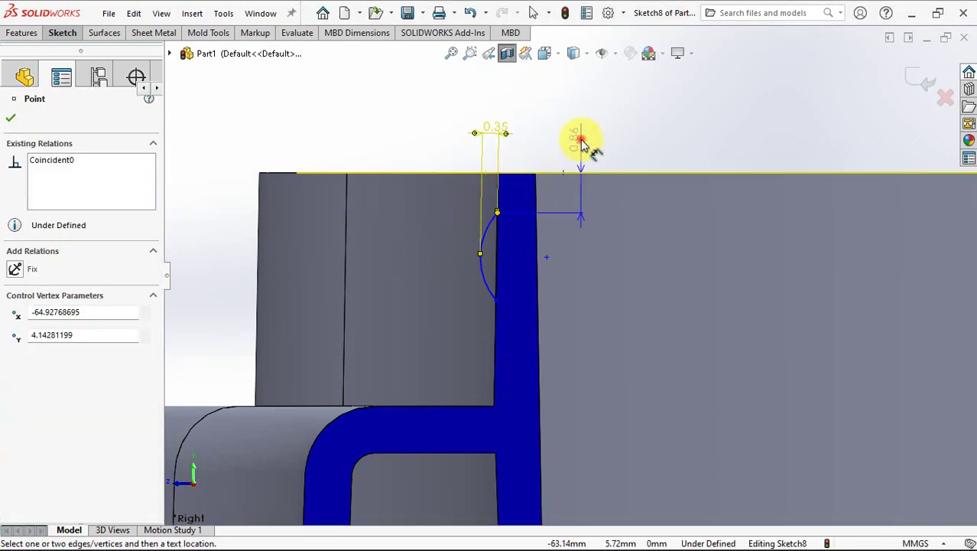
left_click(581, 144)
type("1")
left_click(521, 120)
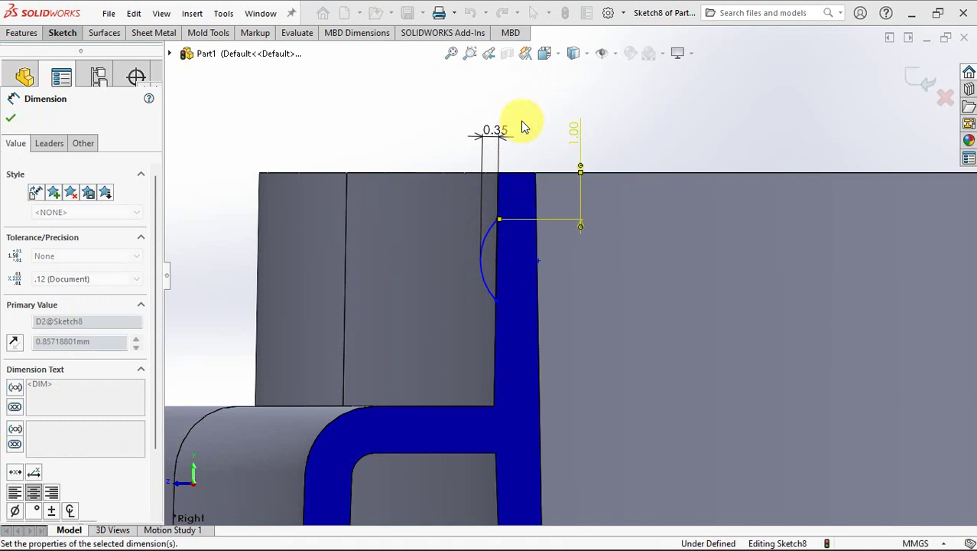
- Set the vertical distance between the bead profile's two endpoints to 2 mm
left_click(496, 300)
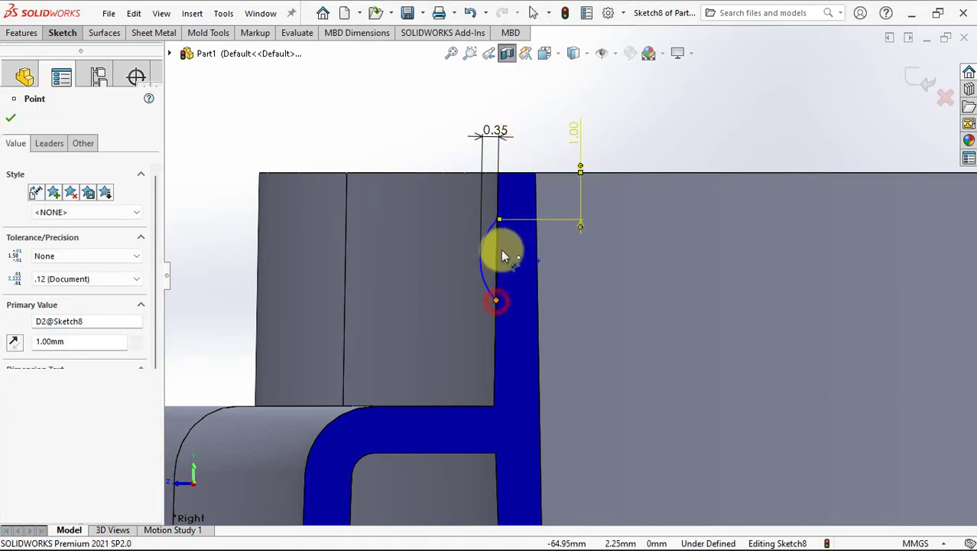
left_click(496, 220)
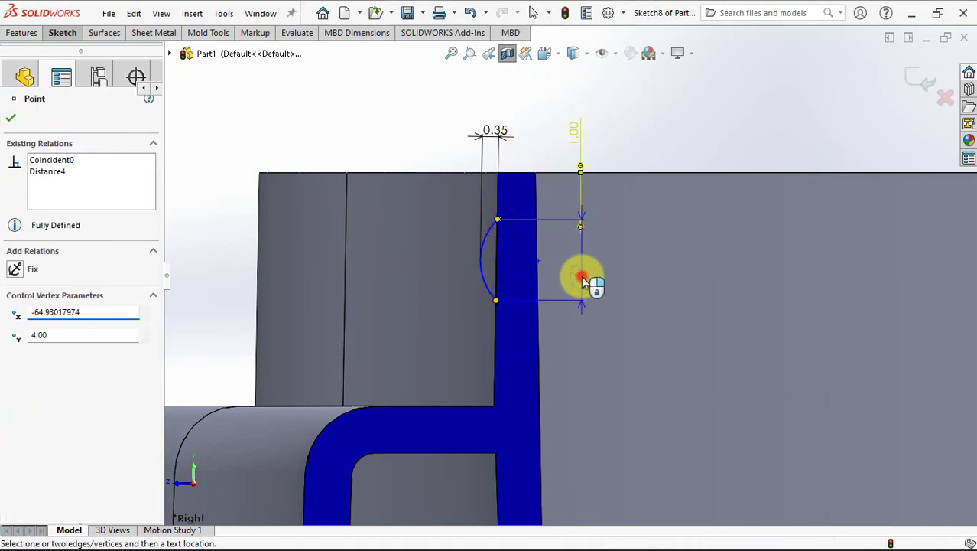
left_click(581, 276)
type("2")
left_click(525, 258)
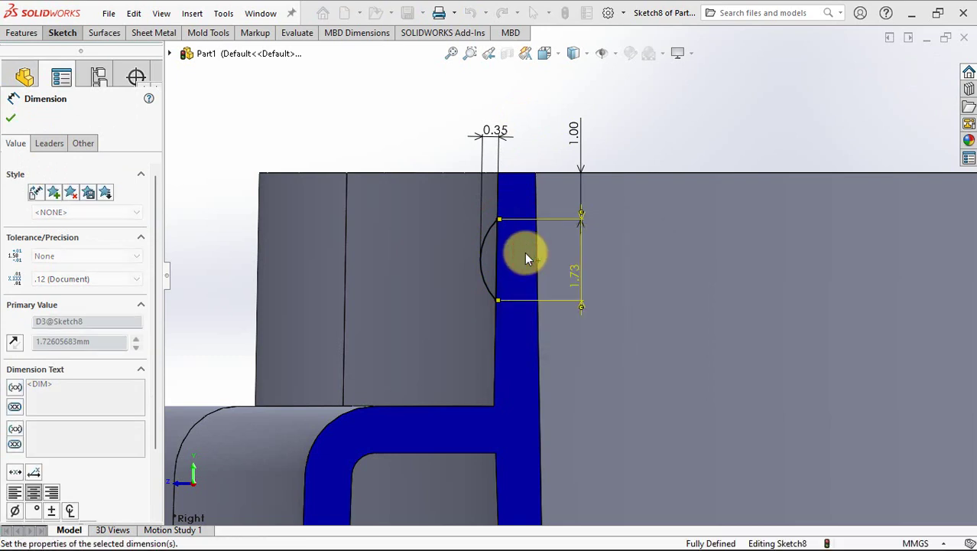
- Turn off the section view and start a Sweep with the bead sketch as its profile
left_click(507, 53)
middle_click_drag(527, 190, 542, 197)
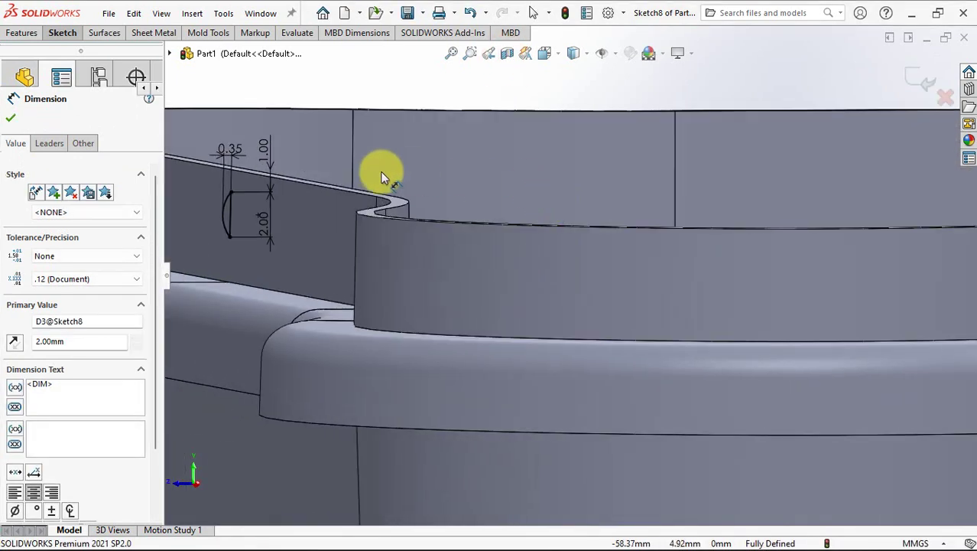
scroll(379, 175, "up", 2)
left_click(22, 32)
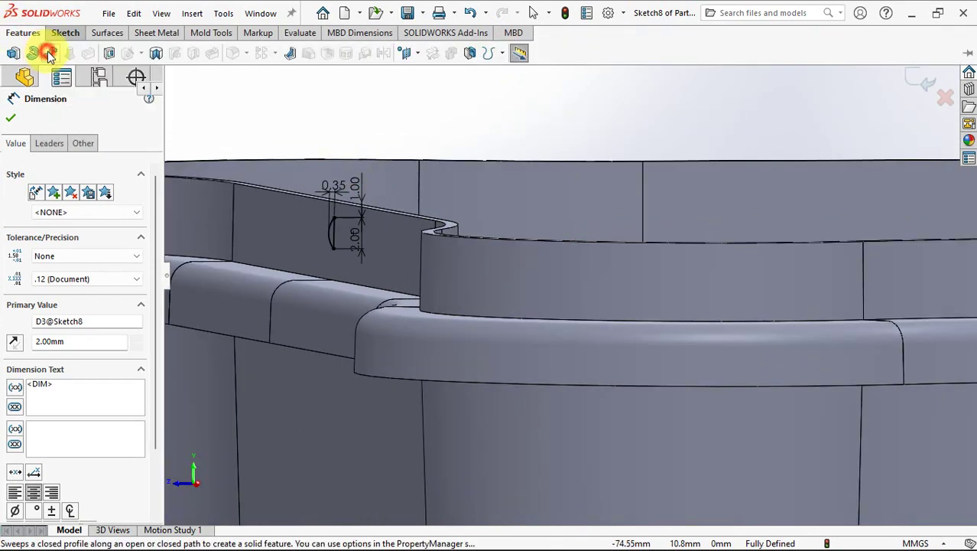
left_click(49, 53)
scroll(371, 241, "down", 3)
left_click(395, 242)
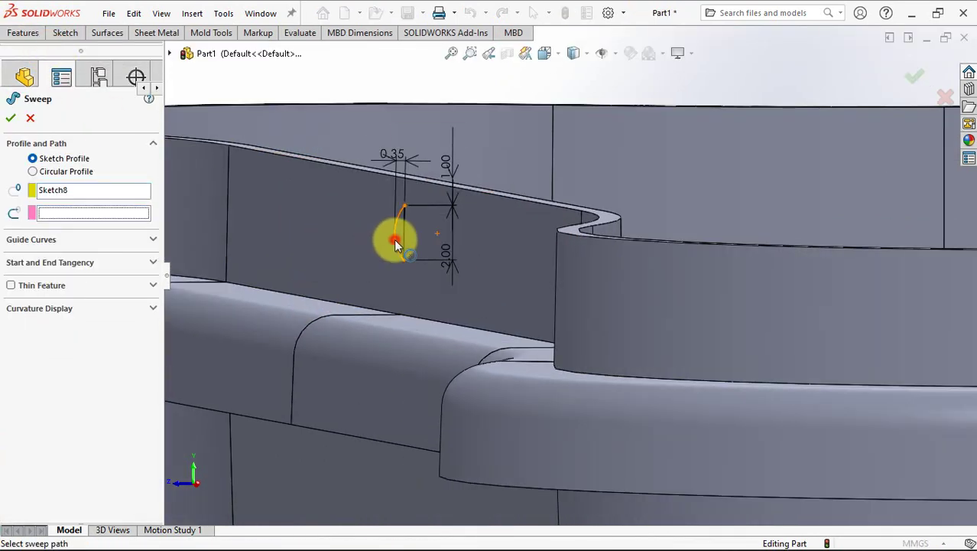
- Use the SelectionManager to choose the closed tangent loop of the container's outer top edges as the sweep path
right_click(104, 213)
left_click(140, 235)
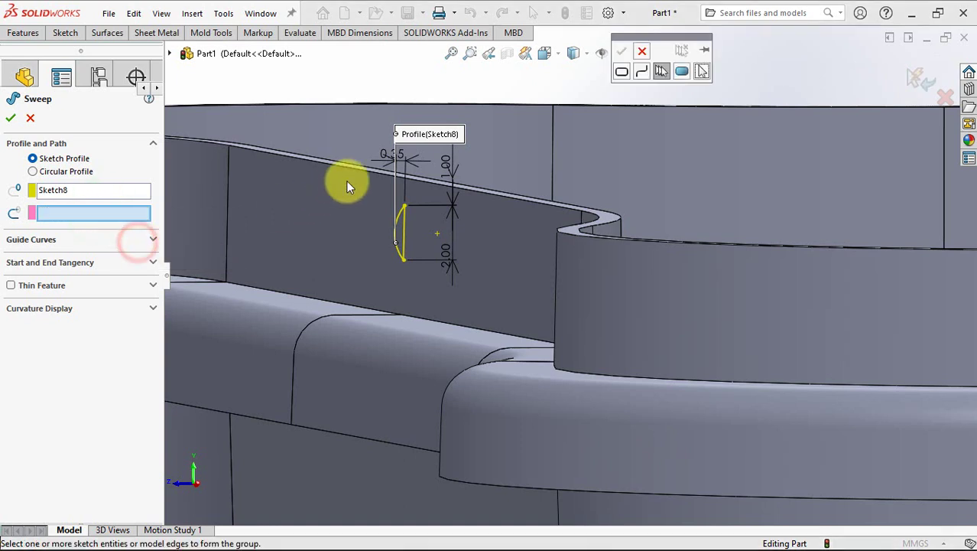
left_click(340, 180)
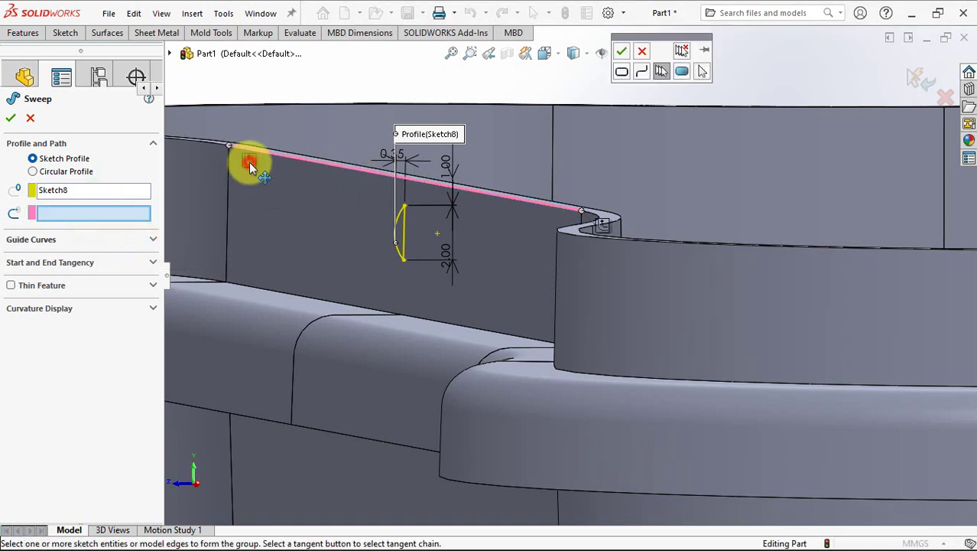
left_click(296, 99)
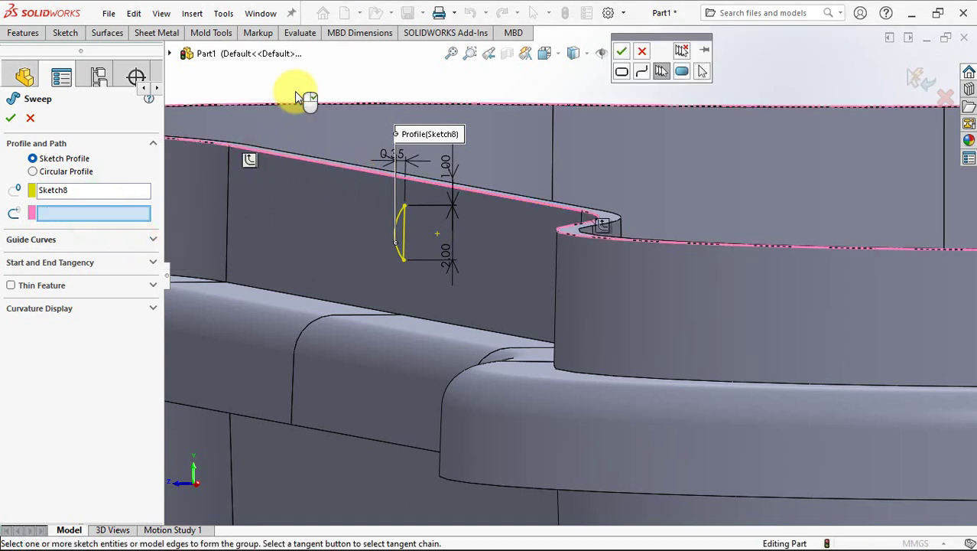
left_click(622, 51)
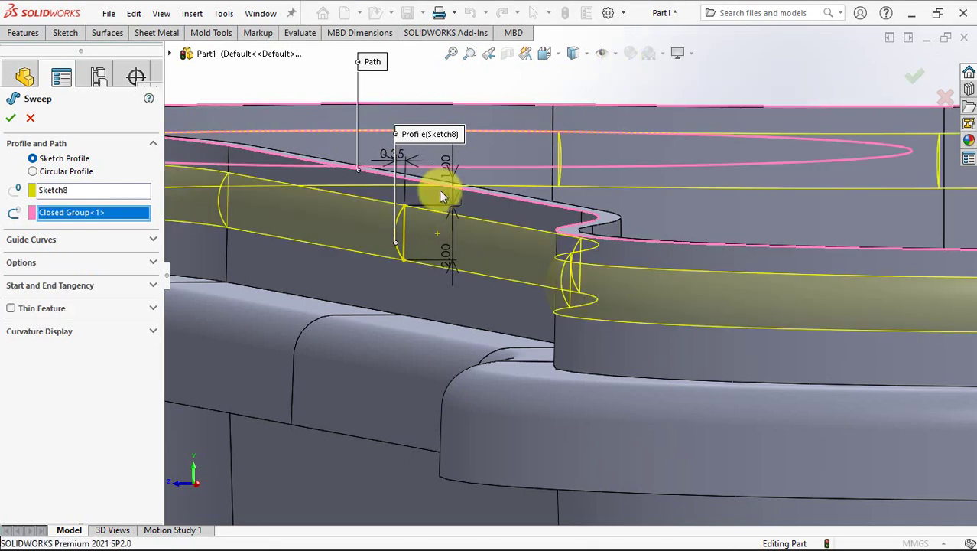
- Enable Merge tangent faces in the sweep options, create the snap bead and show the container in isometric view
left_click(101, 265)
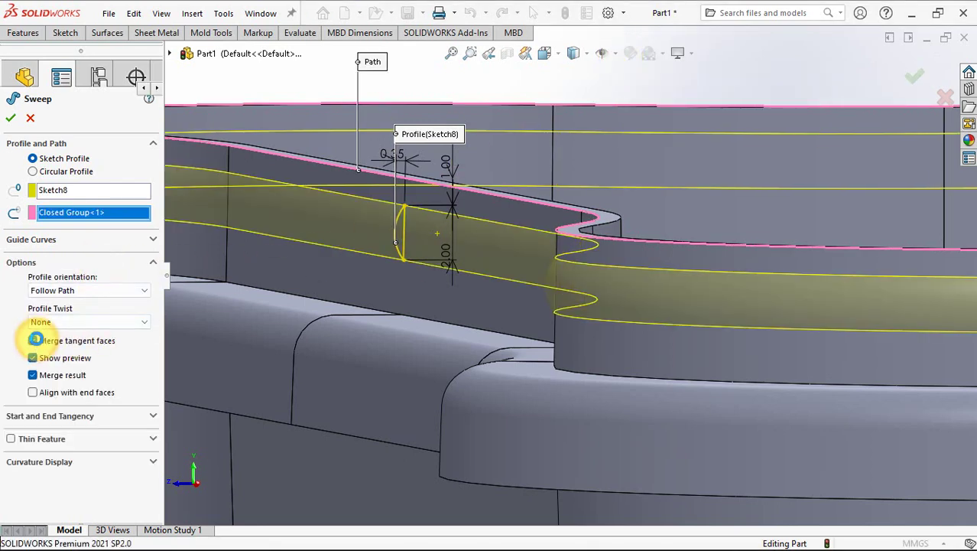
left_click(11, 119)
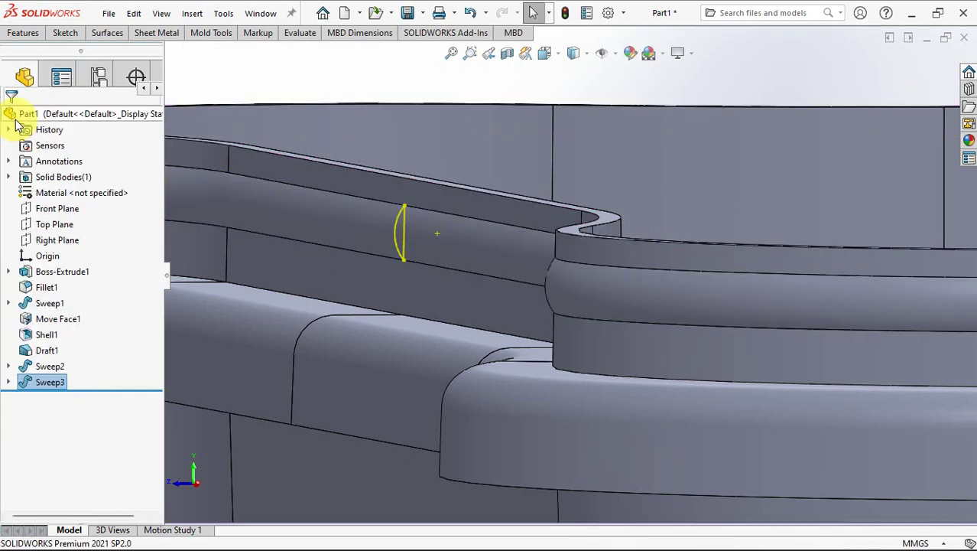
left_click(372, 77)
scroll(432, 183, "up", 5)
middle_click_drag(446, 196, 444, 234)
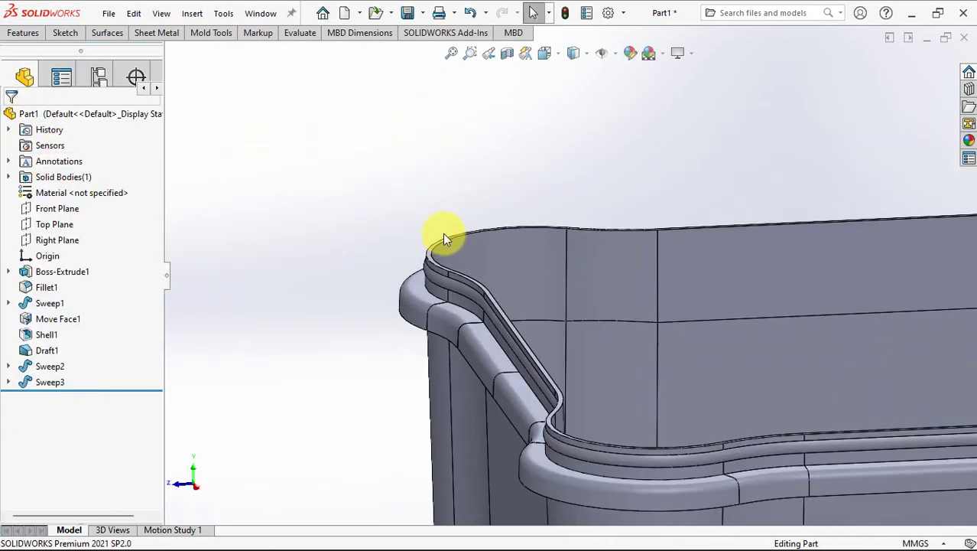
key("ctrl+7")
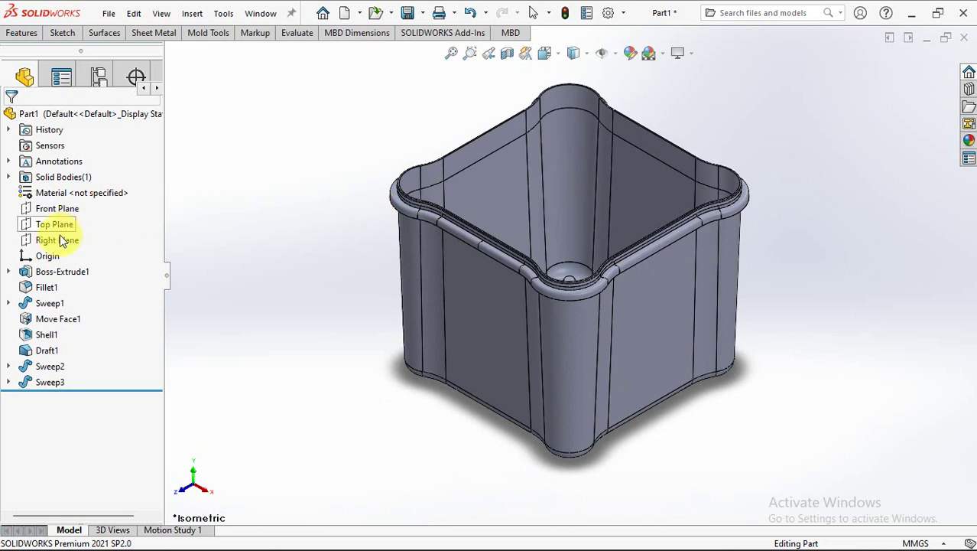
- Start a new sketch on the Right Plane in section view and show the snap bead's profile sketch
left_click(57, 241)
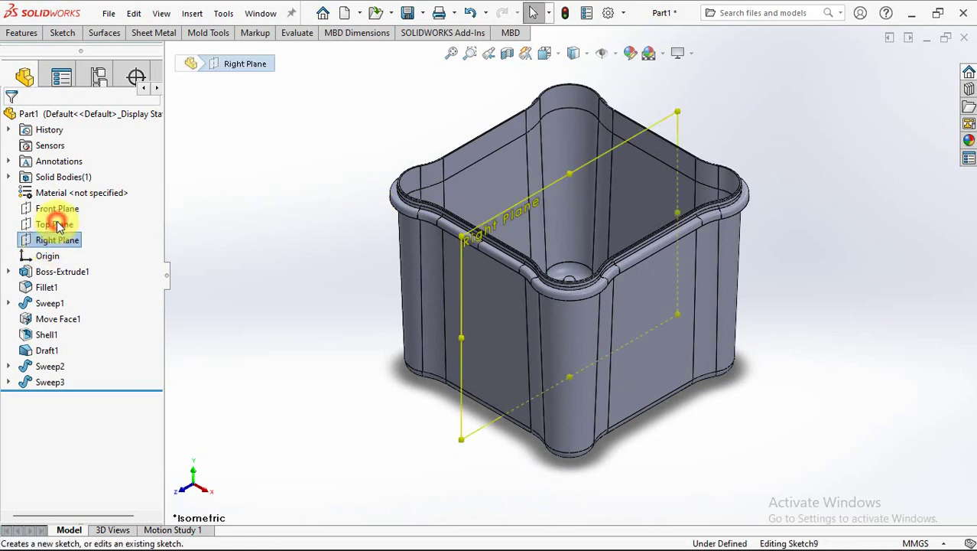
left_click(508, 57)
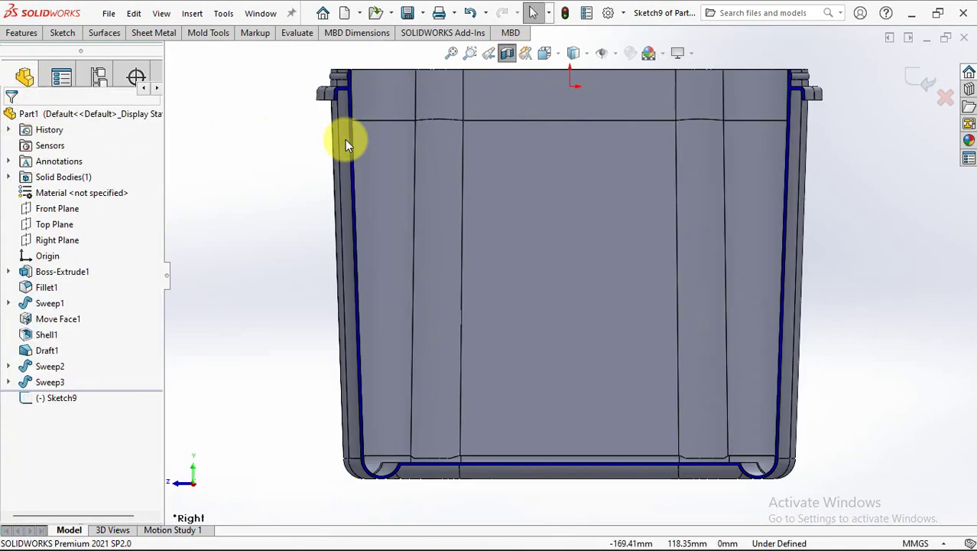
scroll(345, 139, "up", 2)
scroll(557, 317, "down", 6)
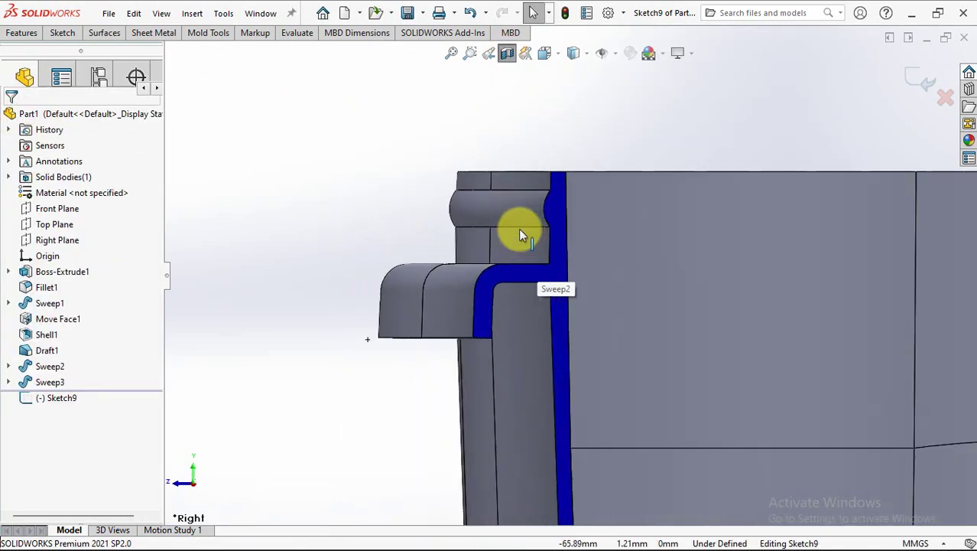
scroll(521, 229, "down", 1)
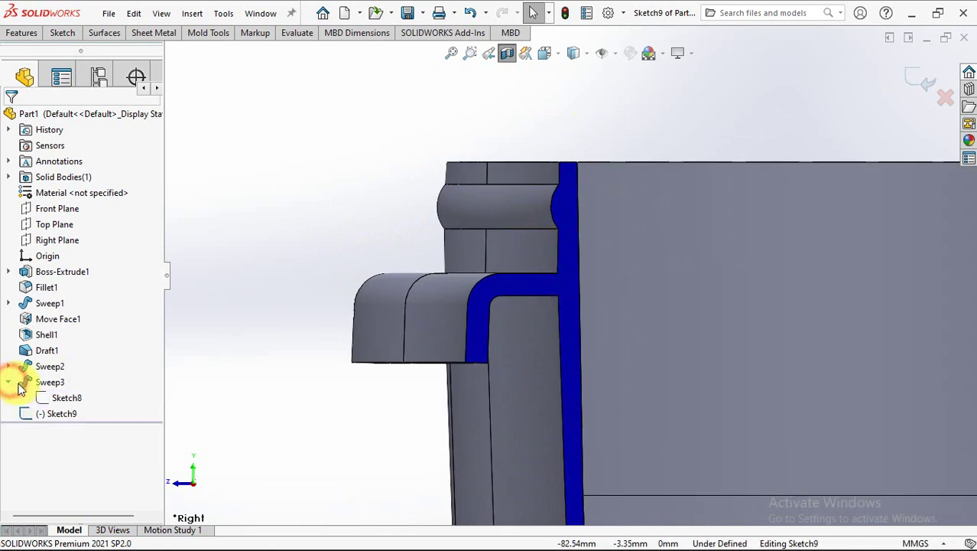
left_click(49, 398)
left_click(63, 373)
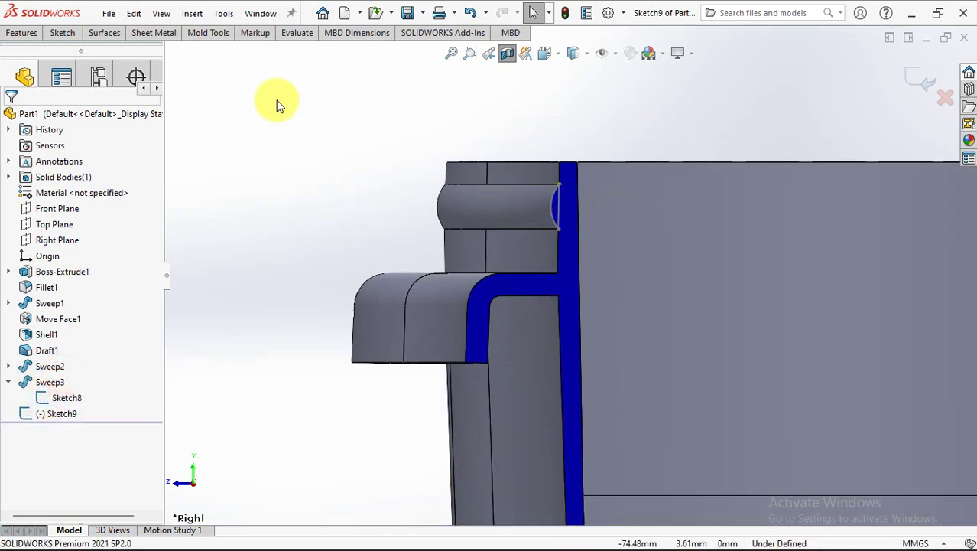
- Sketch a chain over the wall's rim: a slanted line up, a horizontal line about 3 mm long, a slanted line down and a tangent arc curving inward
left_click(61, 35)
left_click(66, 76)
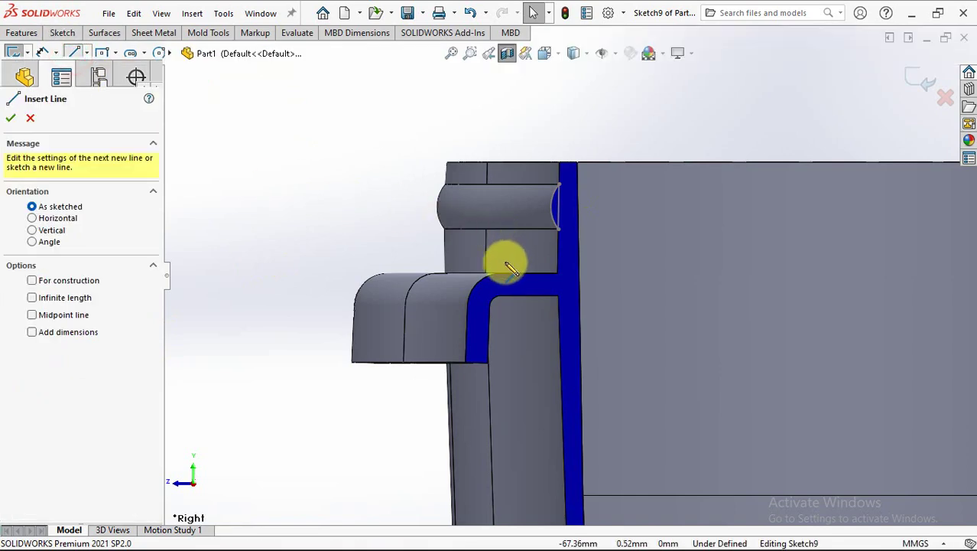
left_click(499, 265)
left_click(531, 135)
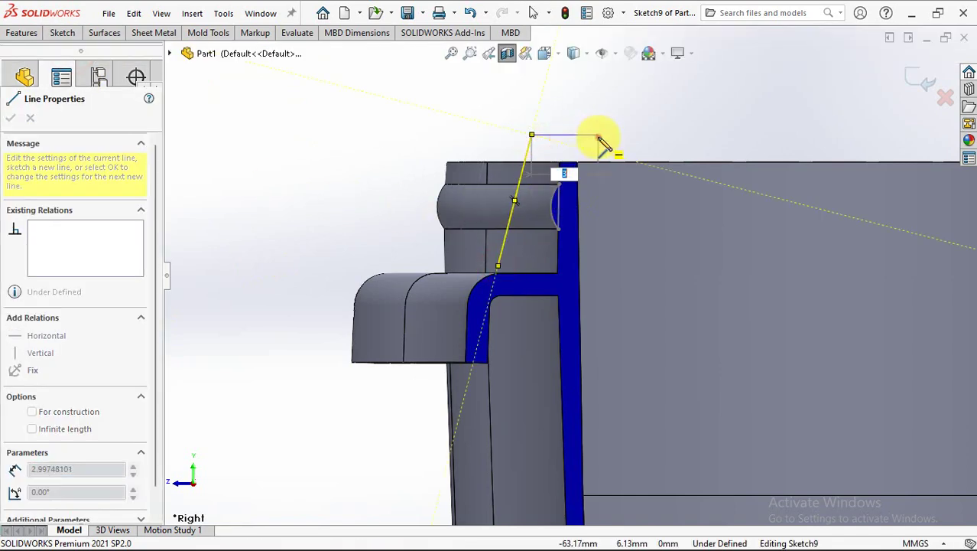
left_click(598, 134)
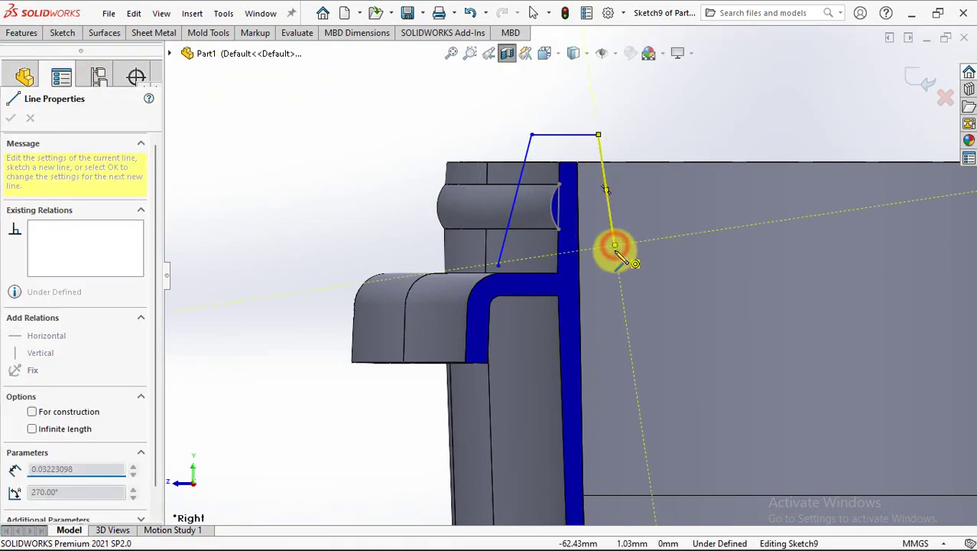
left_click(615, 244)
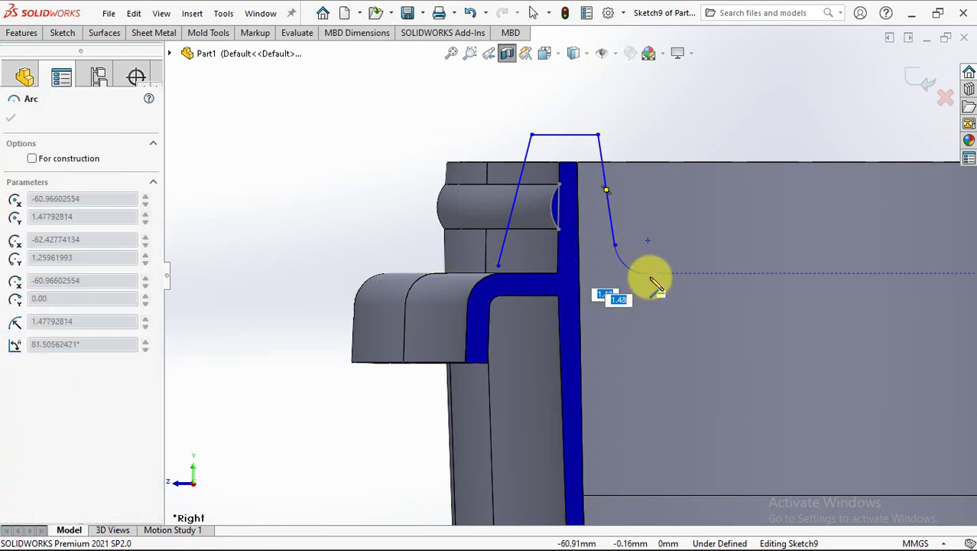
left_click(694, 260)
right_click(698, 260)
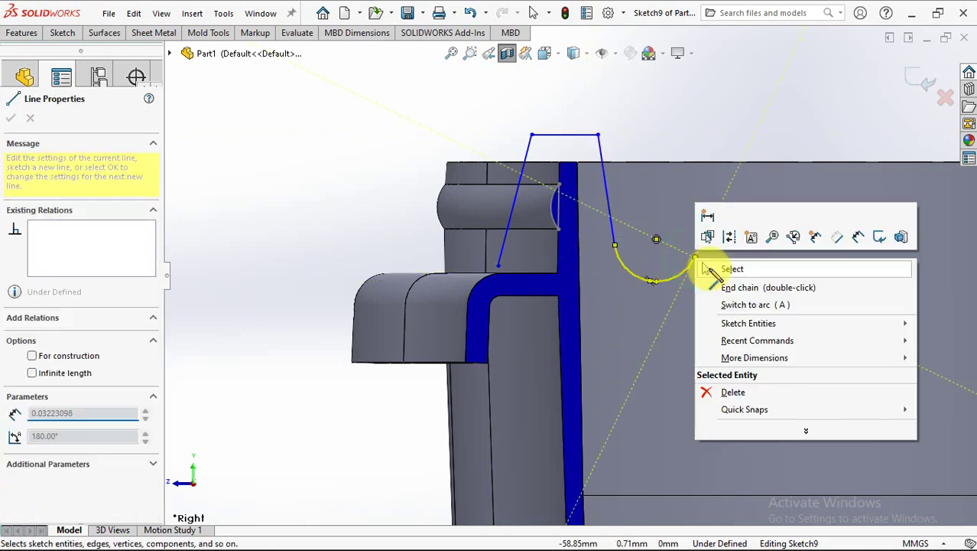
left_click(702, 262)
middle_click_drag(680, 177, 644, 221, "ctrl")
middle_click_drag(712, 300, 737, 259, "shift")
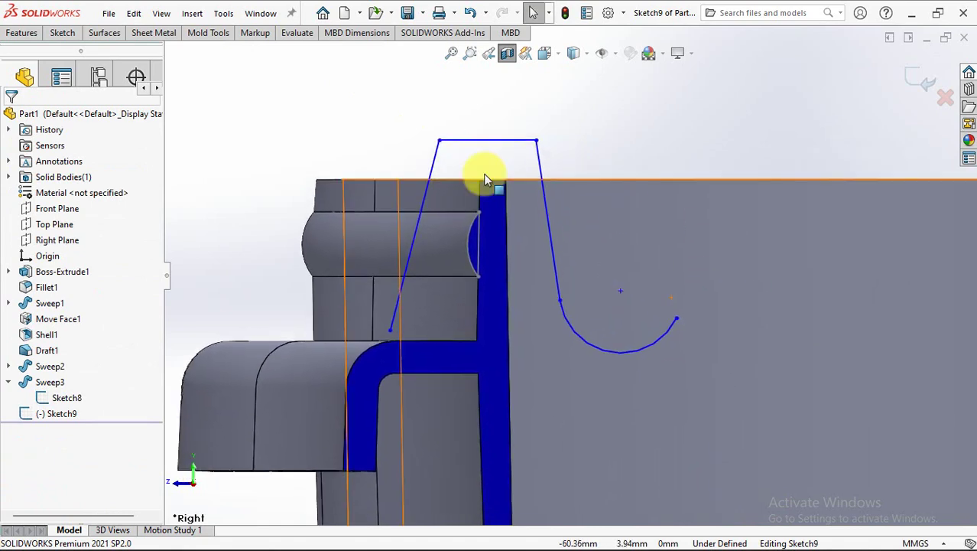
- Draw a vertical centerline about 4.98 mm long upward from the lower end of the outer slanted line
left_click(63, 32)
left_click(87, 53)
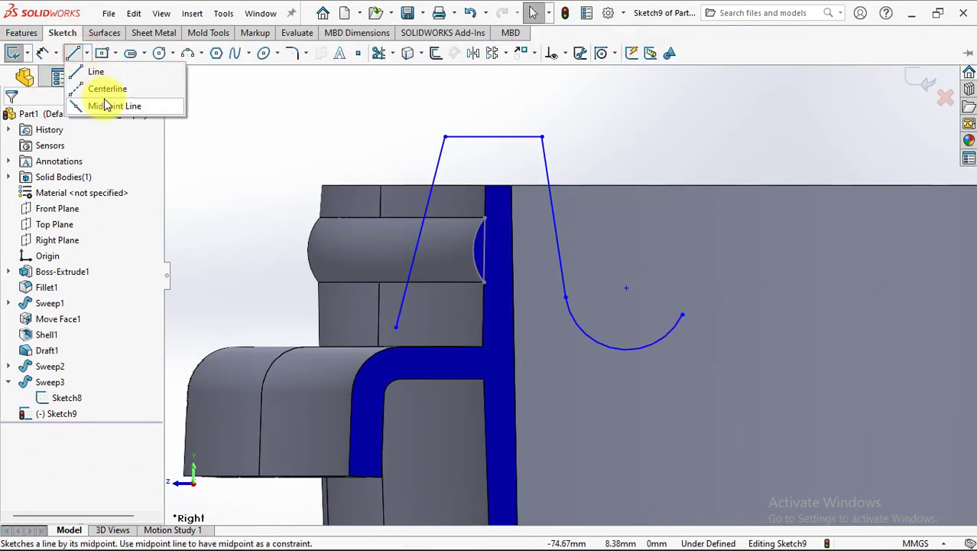
left_click(107, 89)
left_click(396, 326)
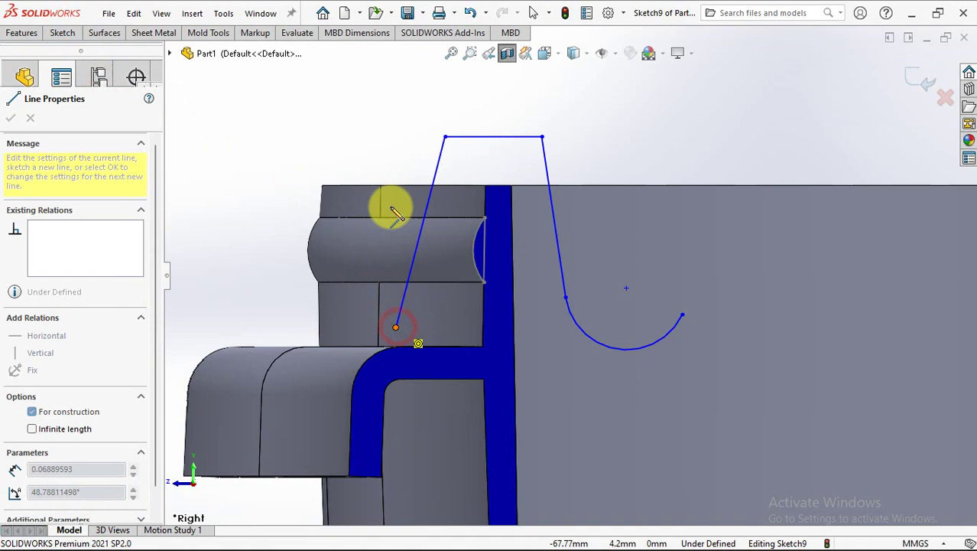
left_click(396, 167)
right_click(376, 159)
left_click(399, 160)
- Dimension the angle between the vertical centerline and the outer slanted line as 10 degrees
left_click(63, 33)
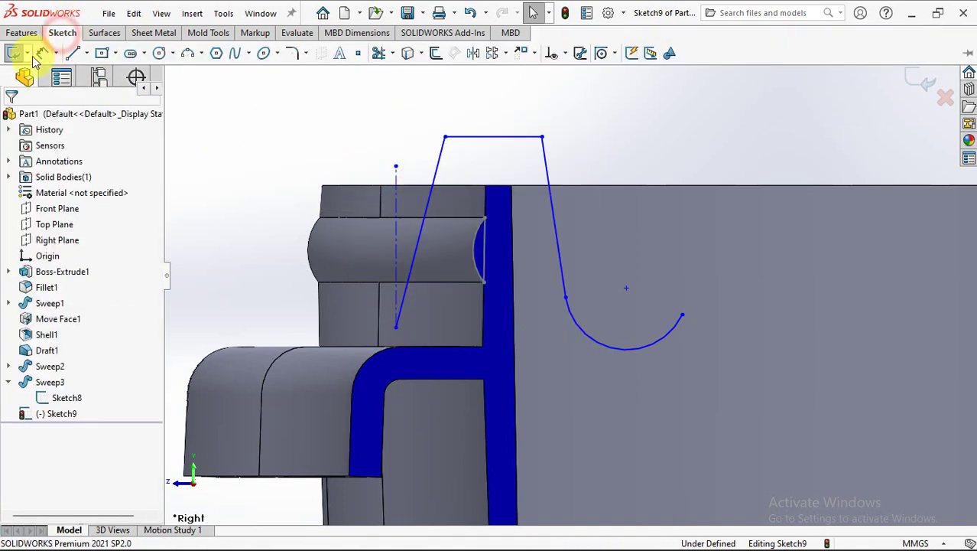
left_click(41, 54)
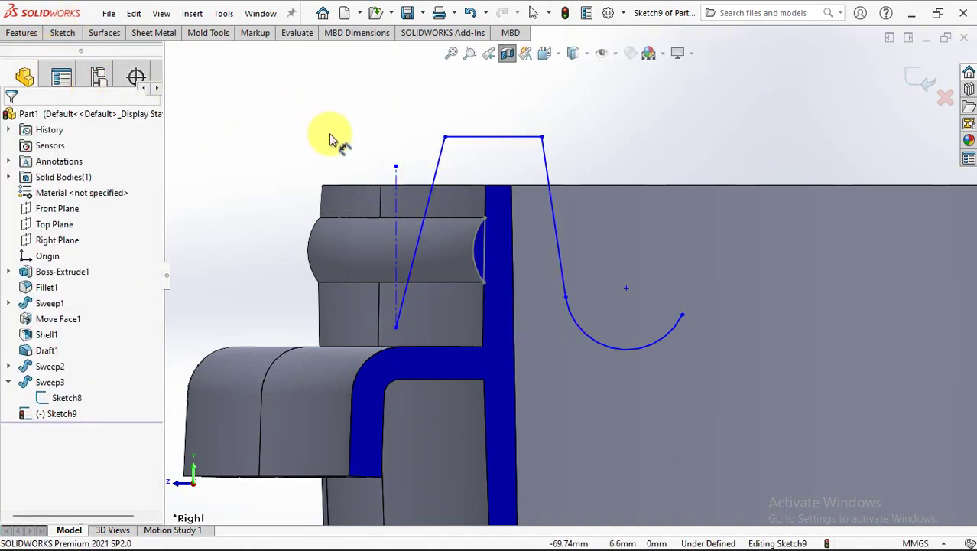
left_click(426, 205)
left_click(426, 115)
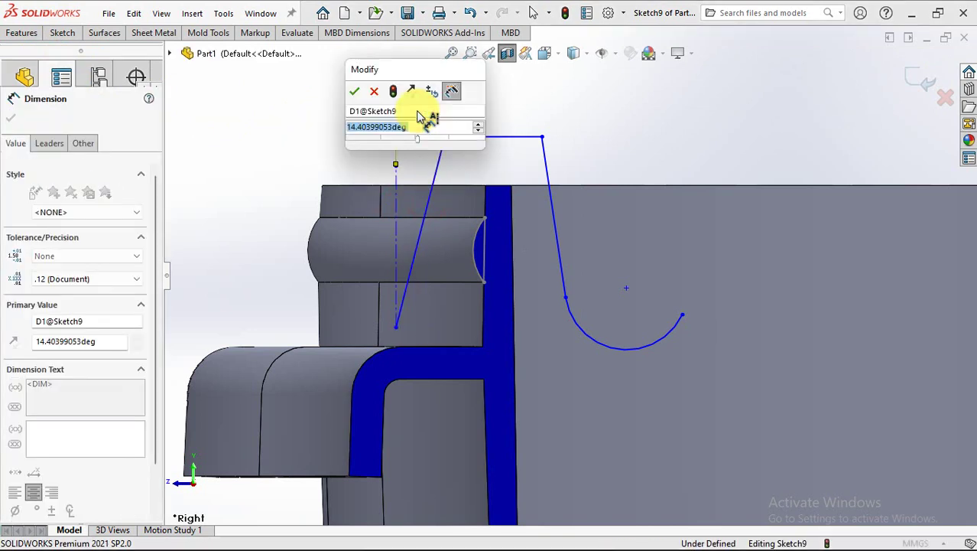
type("10")
left_click(354, 91)
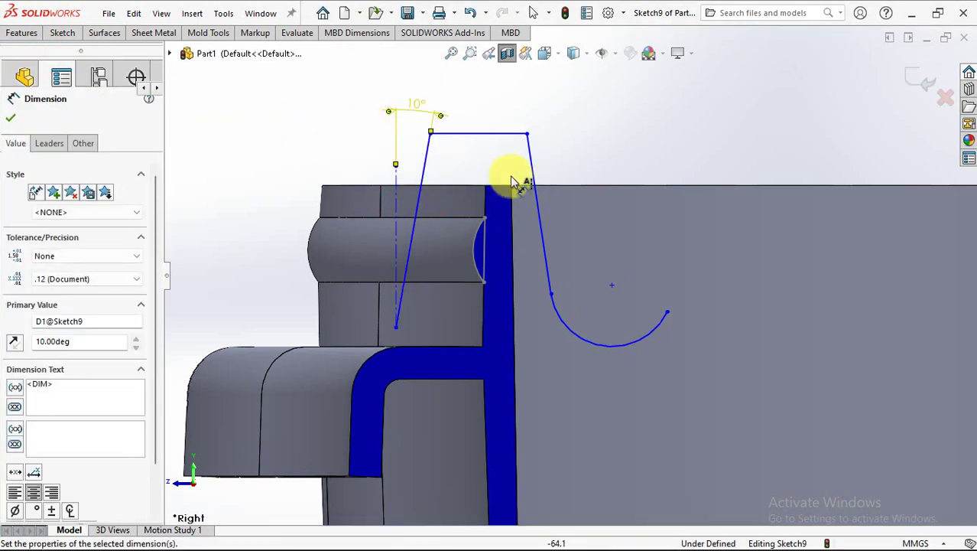
- Dimension the angle between the vertical centerline and the inner slanted line as 5 degrees
left_click(533, 171)
left_click(393, 212)
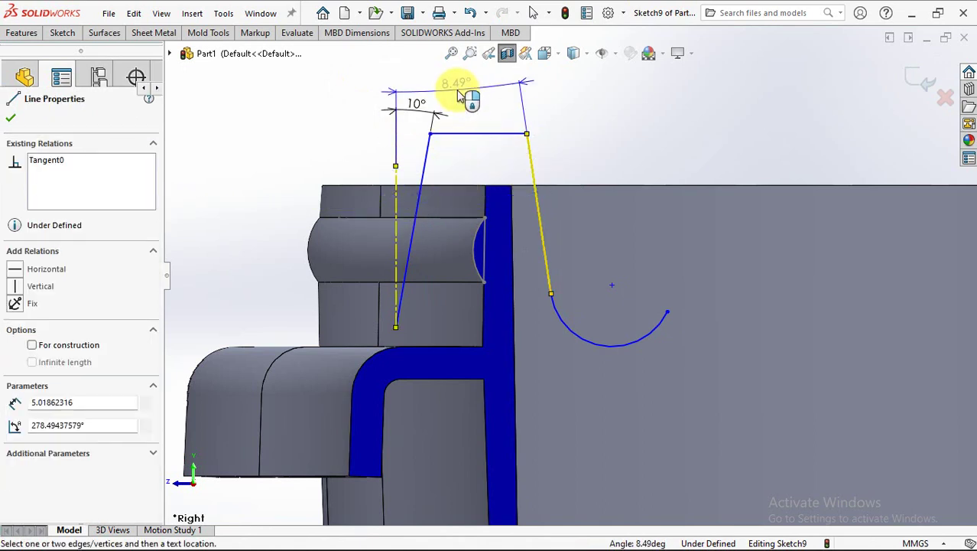
left_click(459, 93)
type("5")
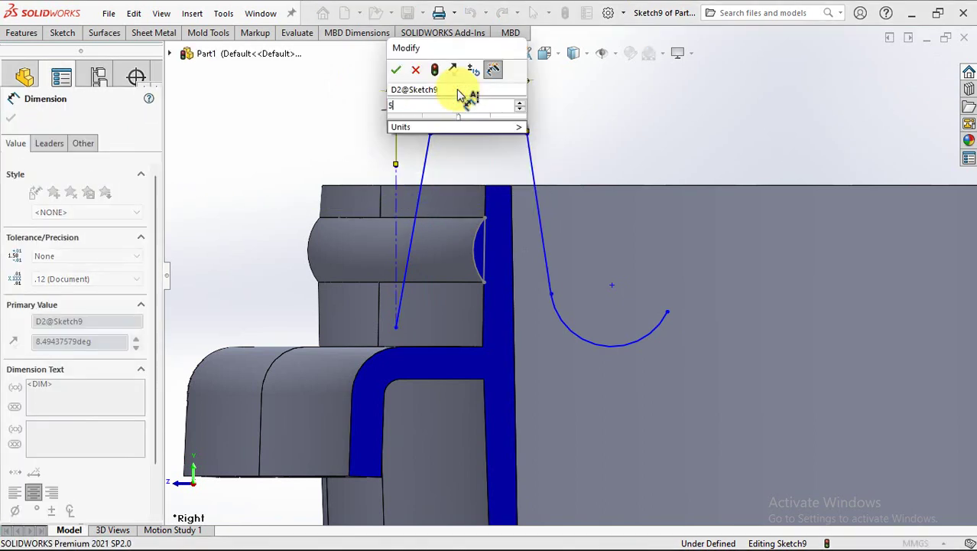
left_click(396, 70)
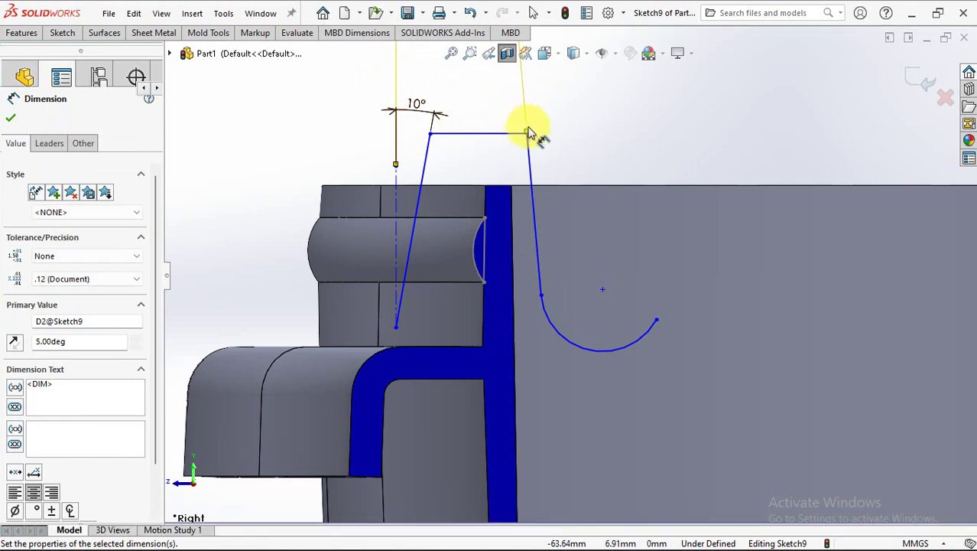
- Dimension the horizontal line at the top of the lid profile to a length of 3 mm
scroll(528, 145, "up", 3)
scroll(527, 153, "up", 2)
left_click(546, 111)
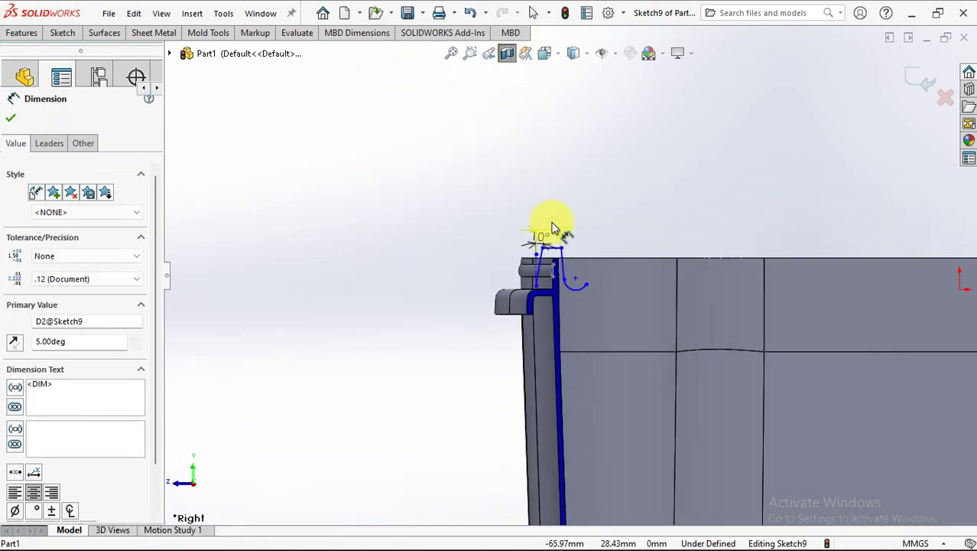
scroll(555, 228, "down", 5)
left_click(543, 226)
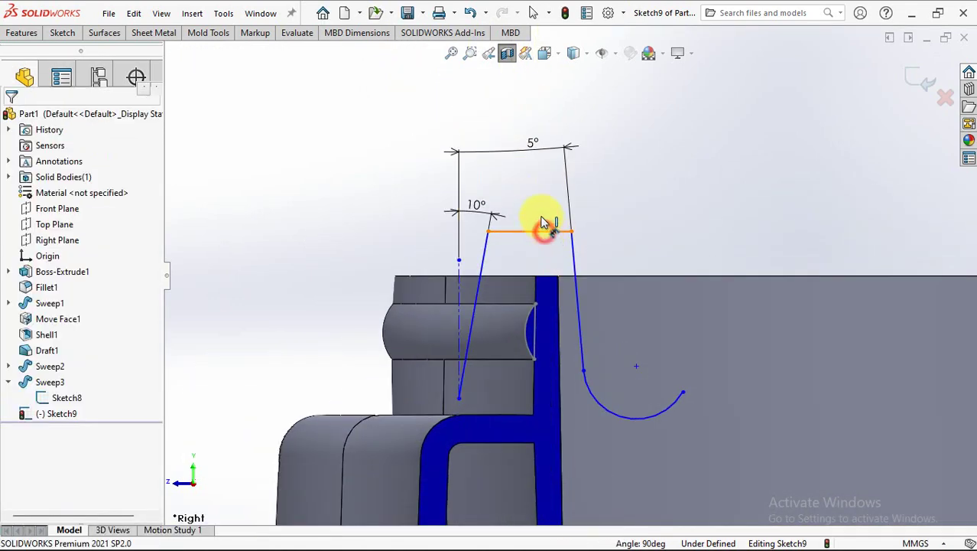
left_click(540, 205)
type("3")
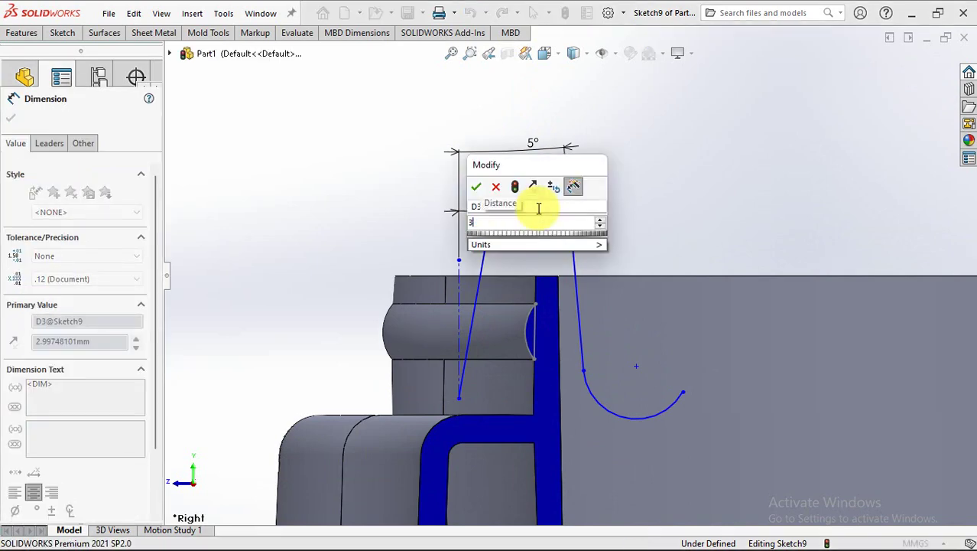
left_click(476, 186)
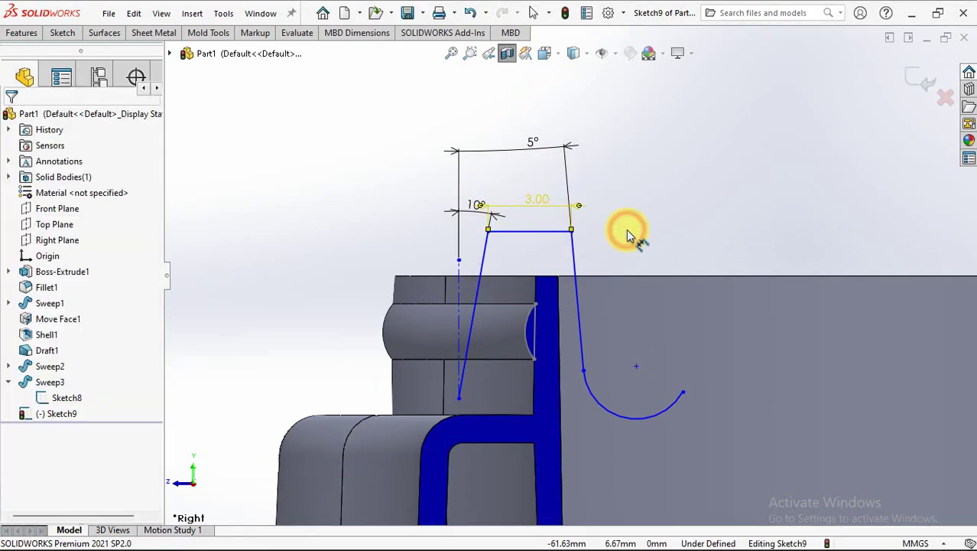
- Set the height of the profile's horizontal line above the container's rim edge to 1.5 mm
left_click(555, 231)
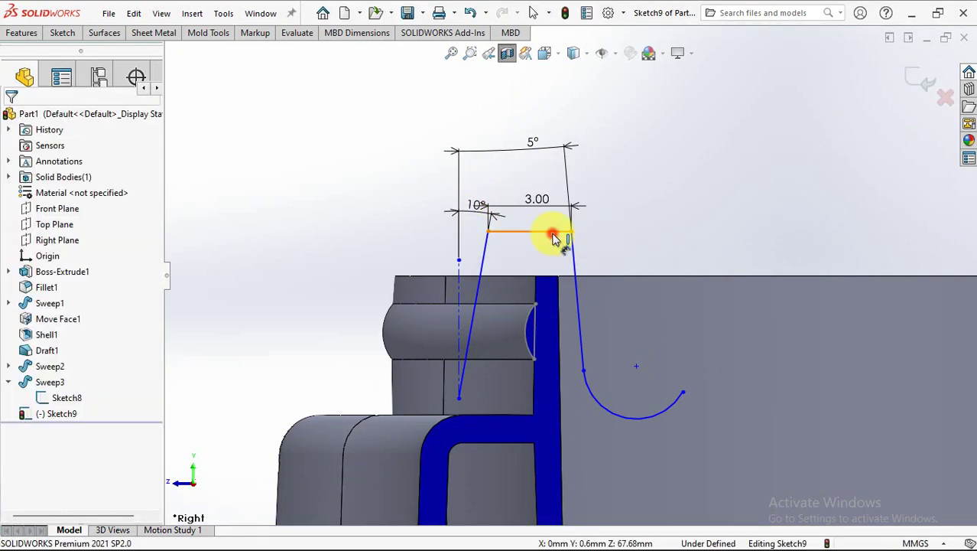
left_click(524, 278)
left_click(348, 261)
type("1.5")
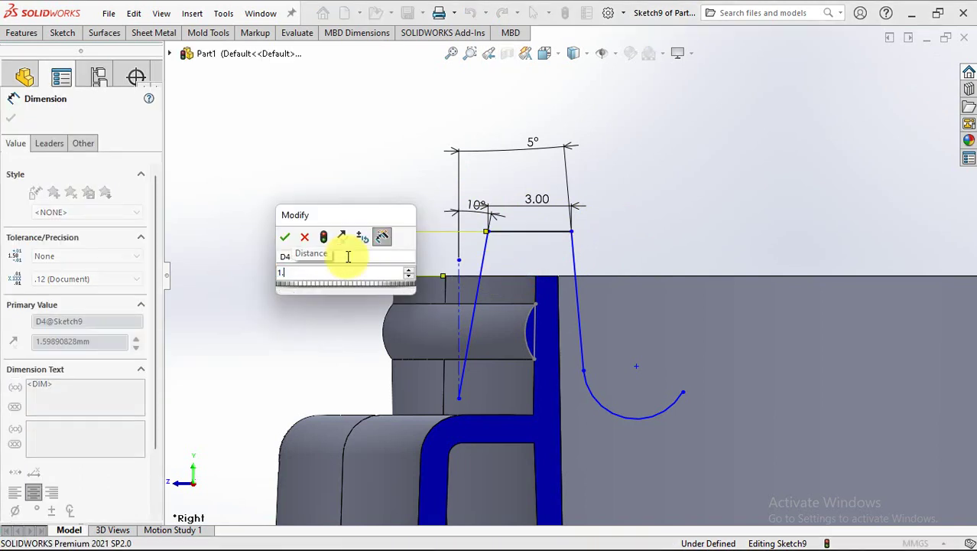
left_click(285, 239)
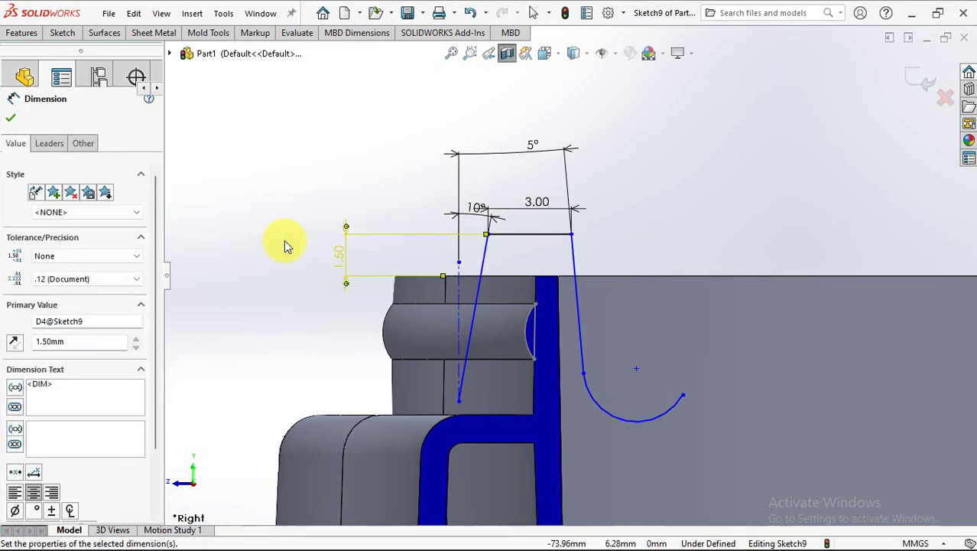
- Set the vertical gap between the flange's top edge and the outer slanted line's lower end to 0.5 mm
left_click(443, 415)
left_click(271, 414)
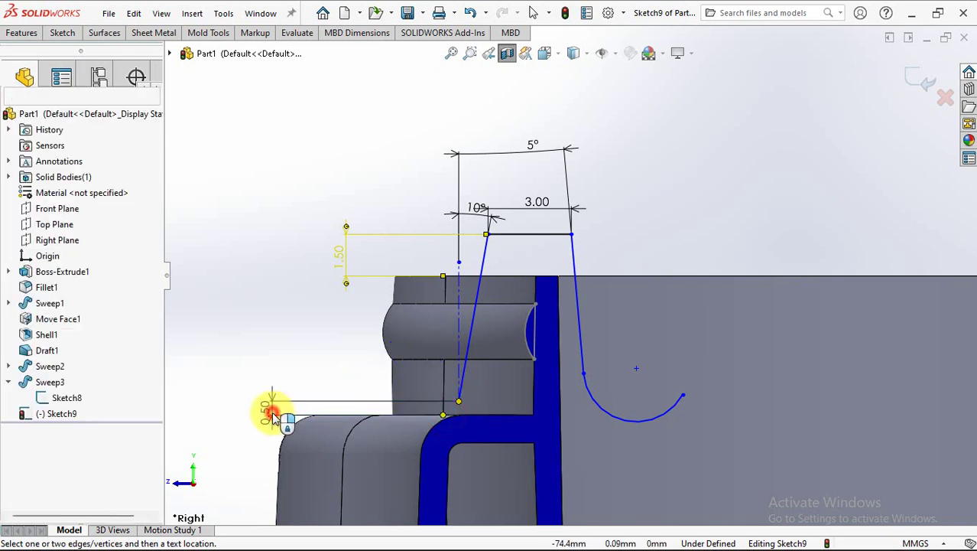
type("0.5")
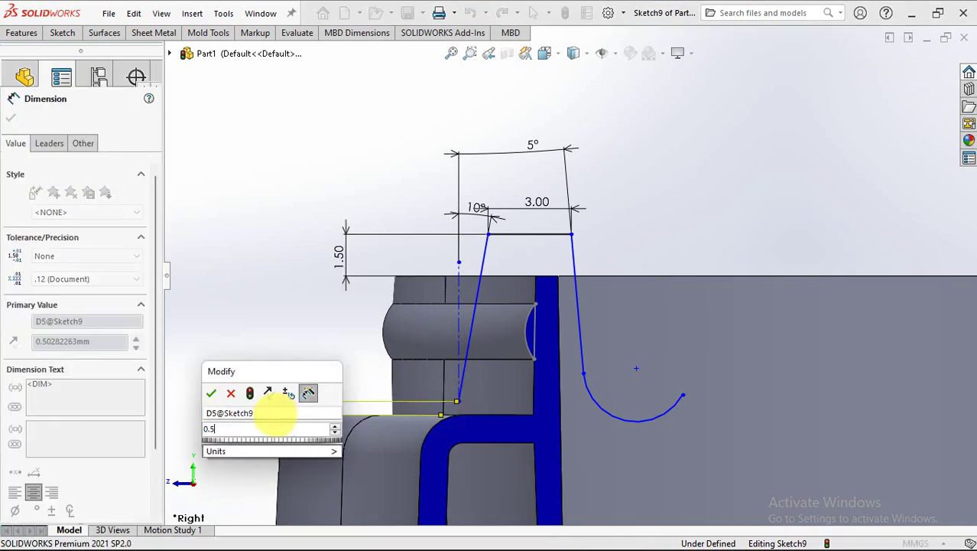
left_click(208, 394)
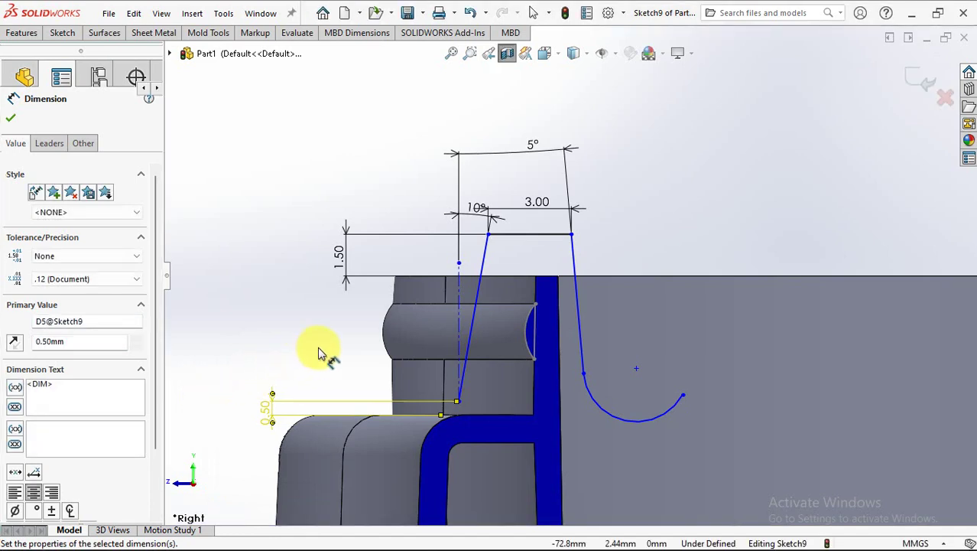
- Dimension the free end of the tangent arc 4 mm below the container's rim edge
left_click(683, 395)
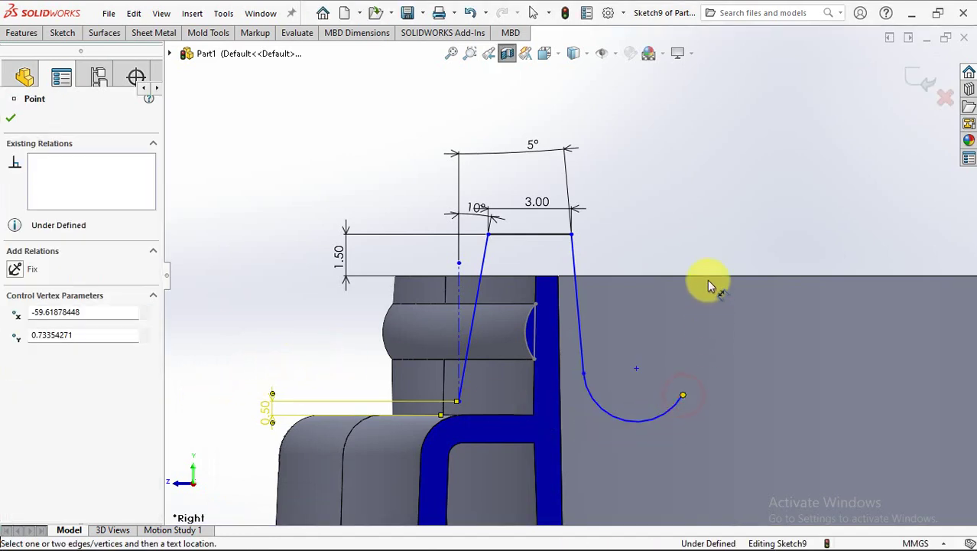
left_click(708, 276)
left_click(742, 340)
type("4")
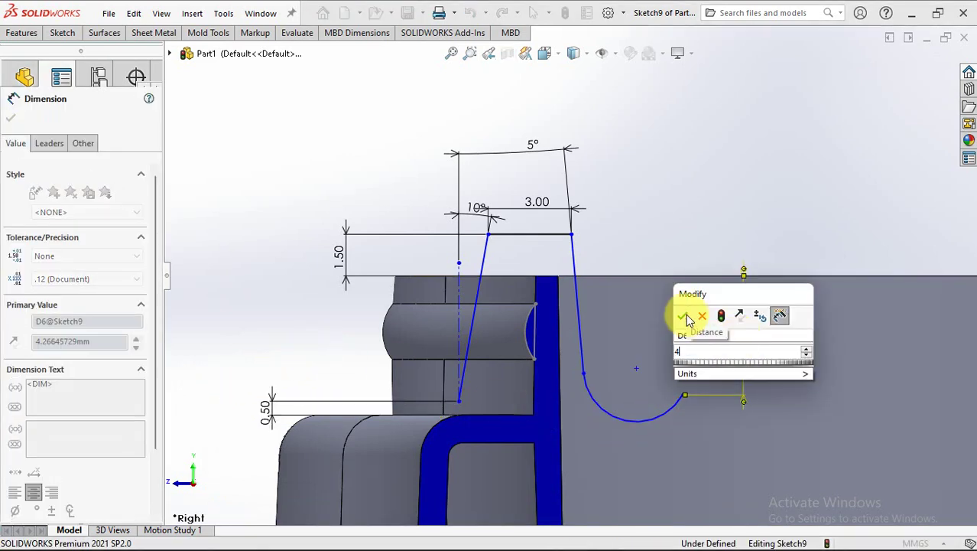
left_click(683, 318)
key("Escape")
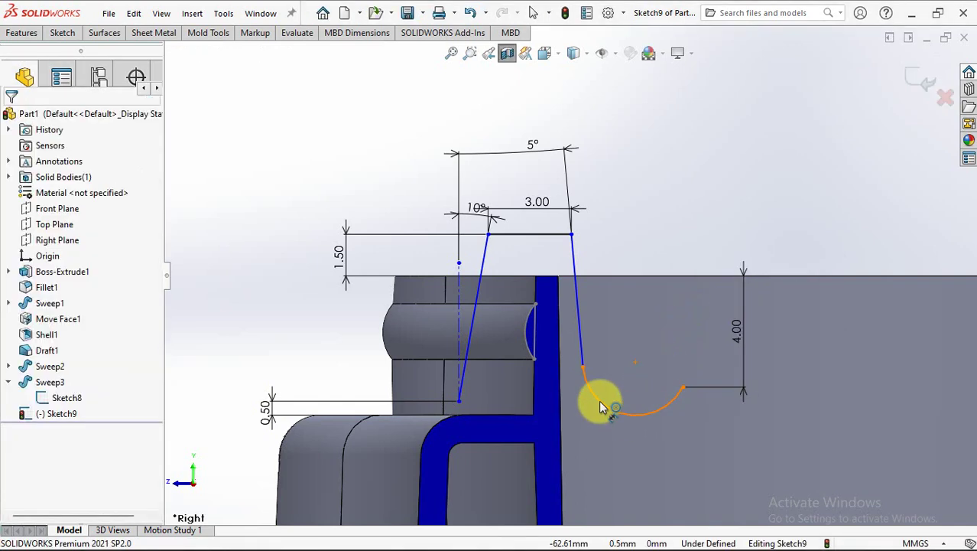
- Dimension the arc's lowest point from the rim edge, using the Max arc condition and a distance of 5 mm
left_click(599, 400)
left_click(685, 277)
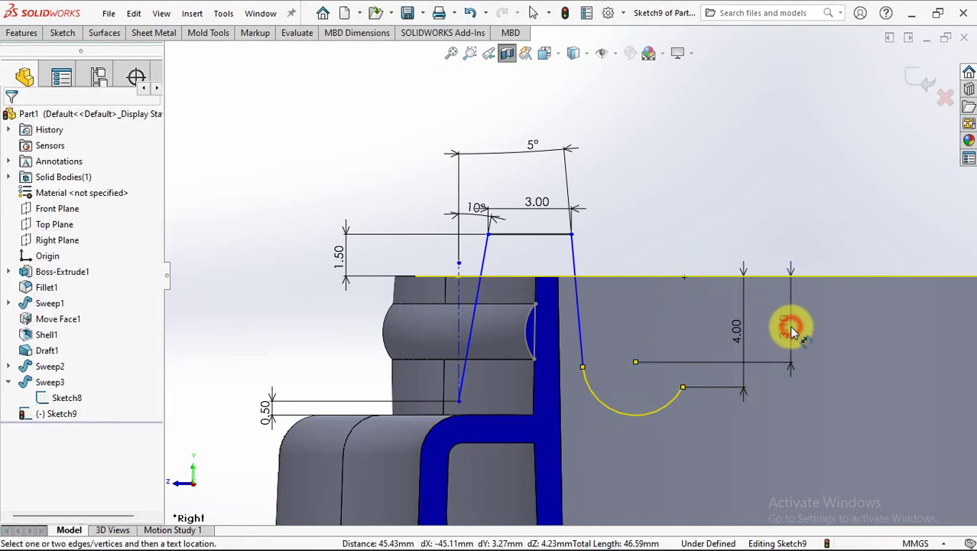
left_click(792, 330)
left_click(735, 306)
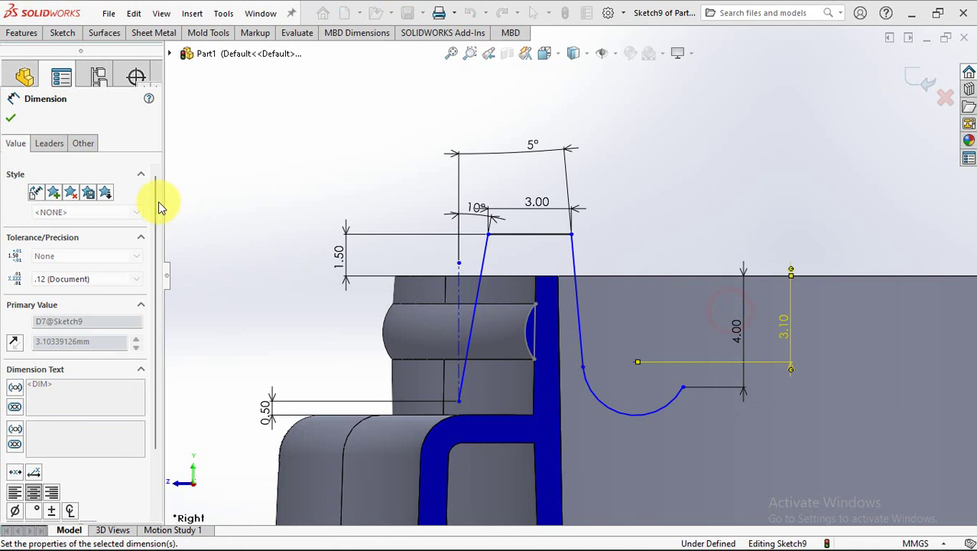
left_click(53, 146)
scroll(153, 328, "down", 2)
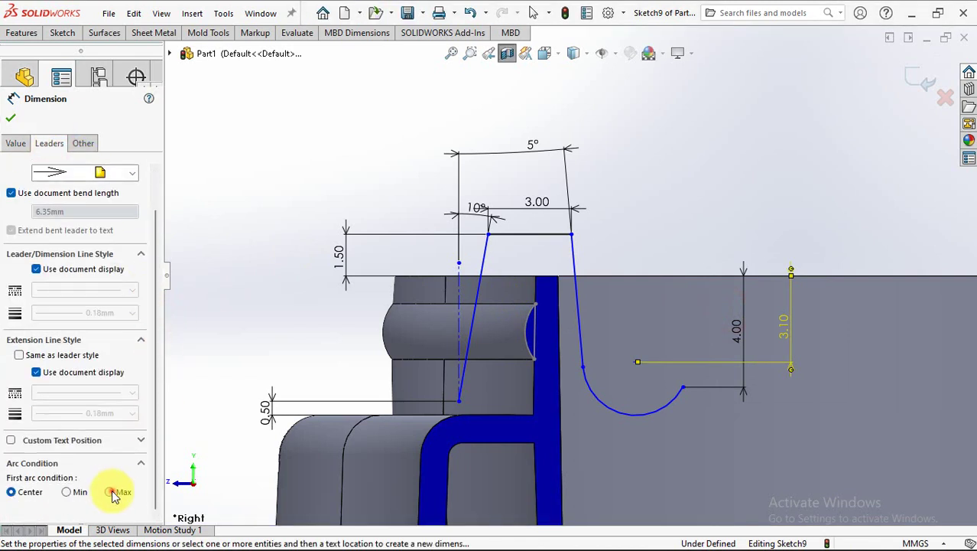
left_click(788, 365)
type("5")
left_click(725, 341)
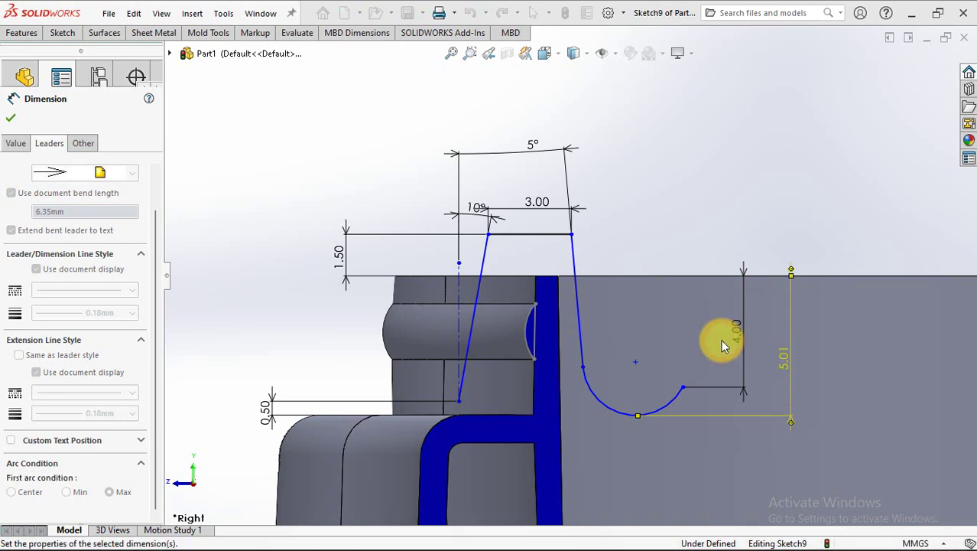
- Set the radius of the tangent arc to 2 mm and finish dimensioning
left_click(614, 413)
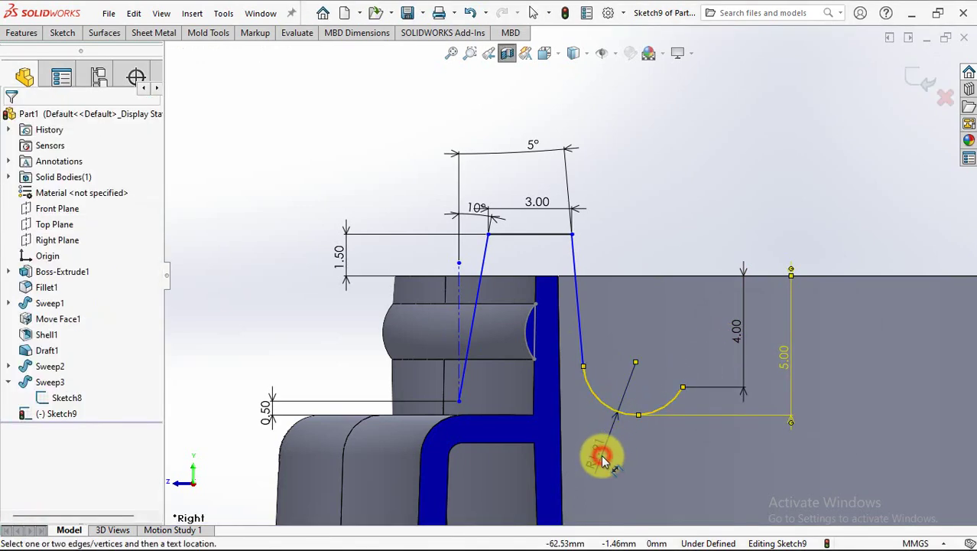
left_click(600, 452)
type("2")
left_click(541, 435)
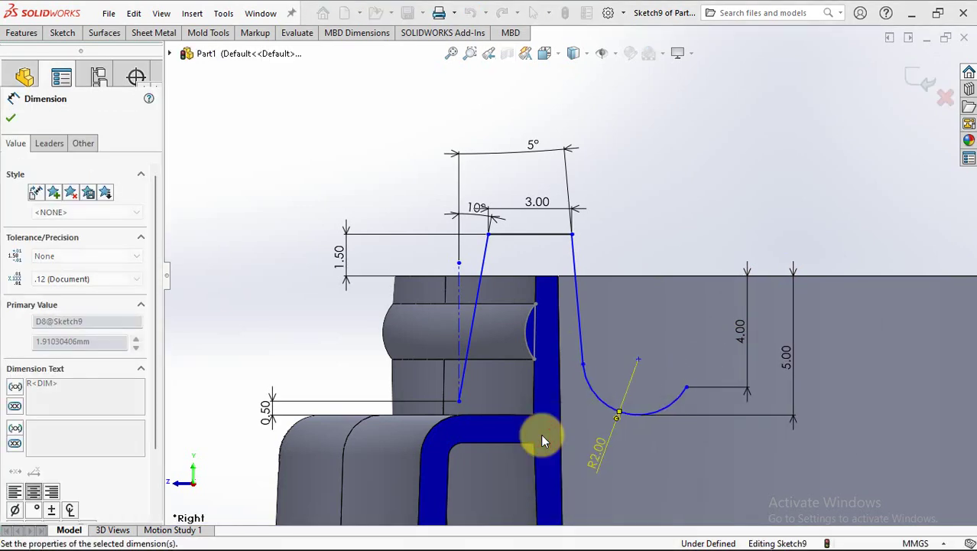
left_click(10, 122)
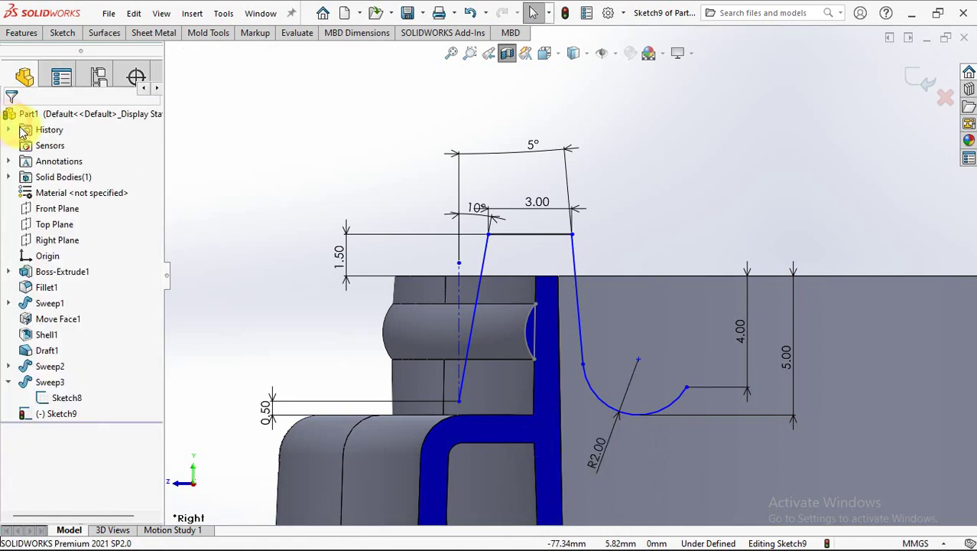
- Offset only the outer slanted line 1 mm toward the wall as construction geometry, with Select chain off
left_click(62, 33)
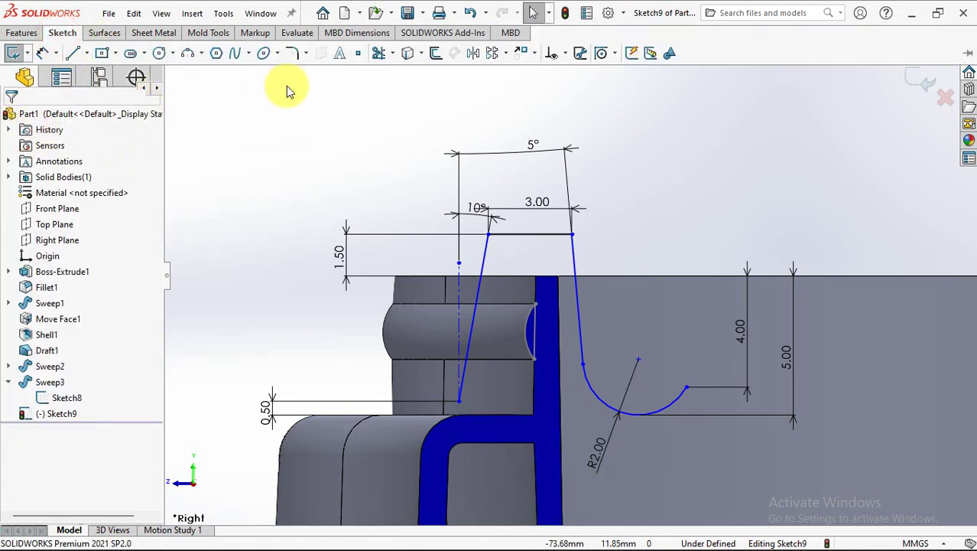
left_click(430, 52)
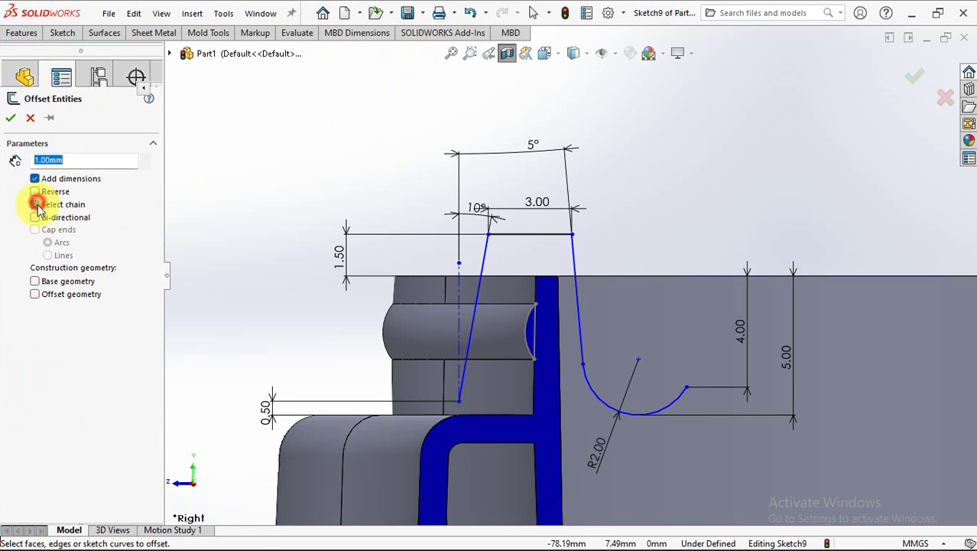
left_click(34, 294)
scroll(495, 314, "down", 2)
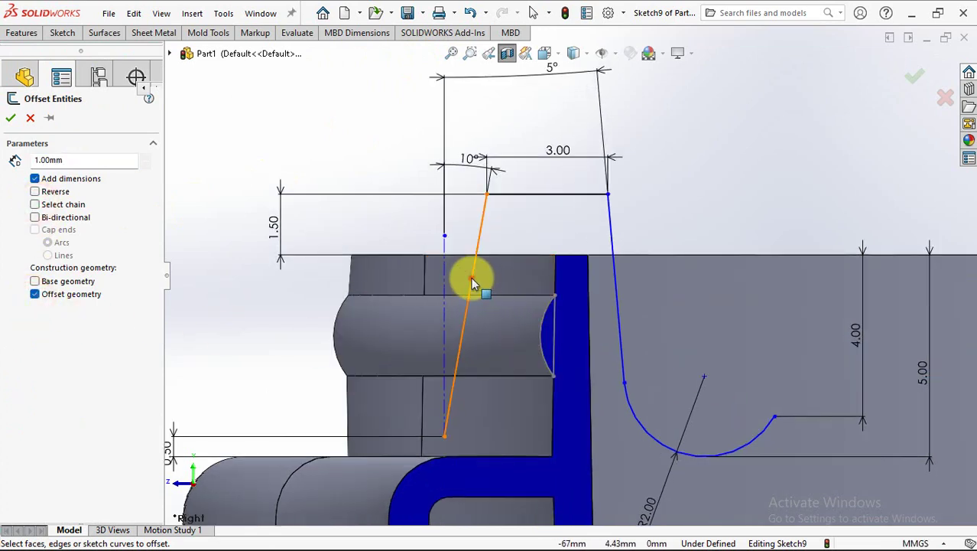
left_click(472, 280)
left_click(473, 285)
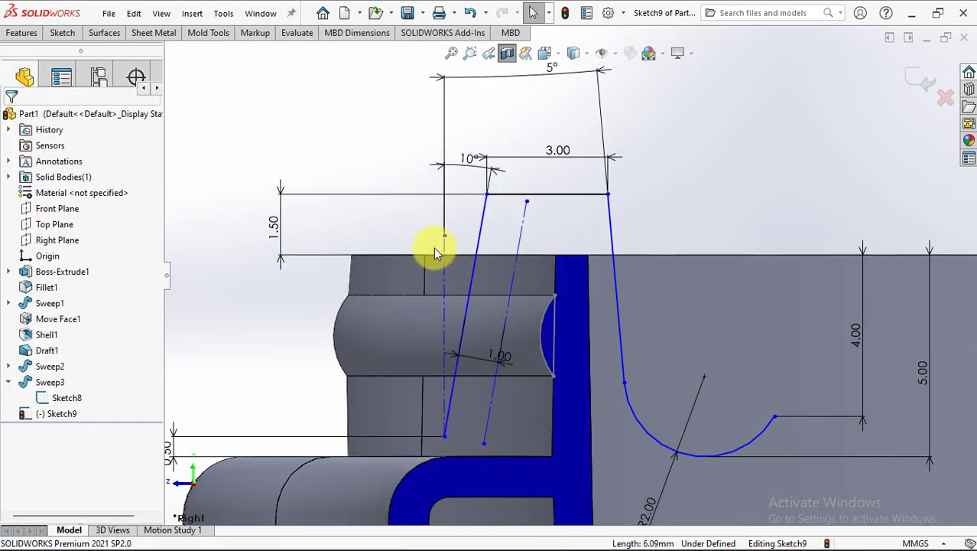
- Make the offset construction line tangent to the snap bead's sketch arc
left_click(522, 239)
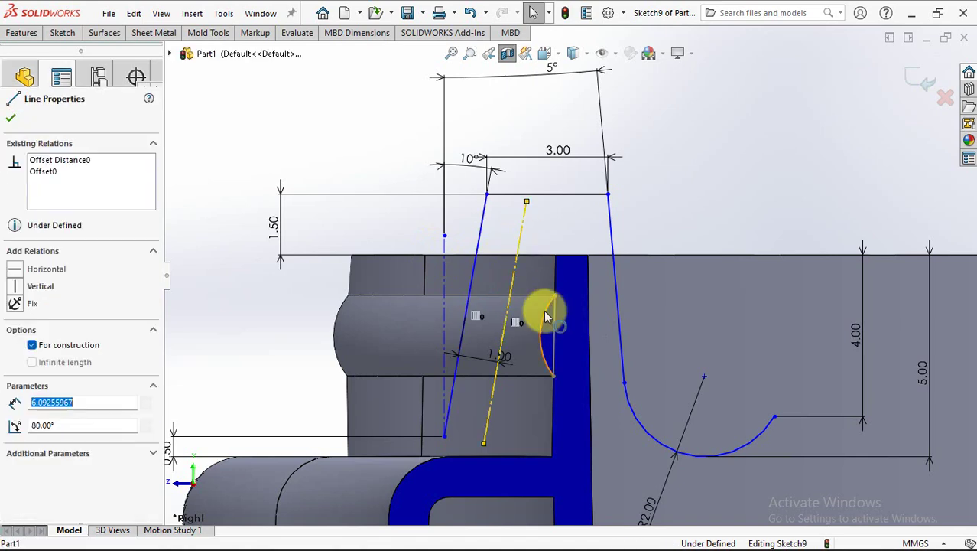
left_click(542, 319, "ctrl")
left_click(586, 251)
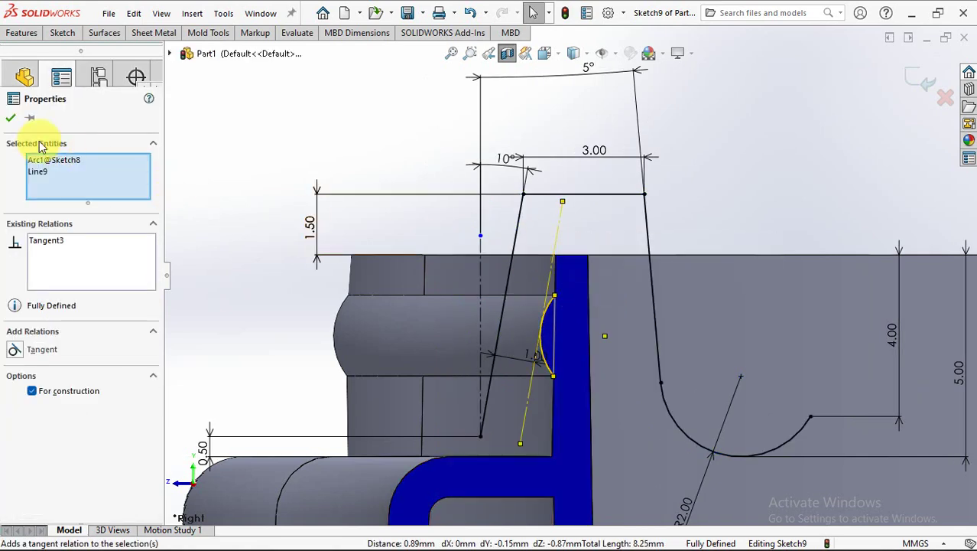
left_click(11, 117)
- Sketch a 3-point construction arc with both ends on the tangent offset line, bulging toward the container wall below the snap bead
left_click(61, 33)
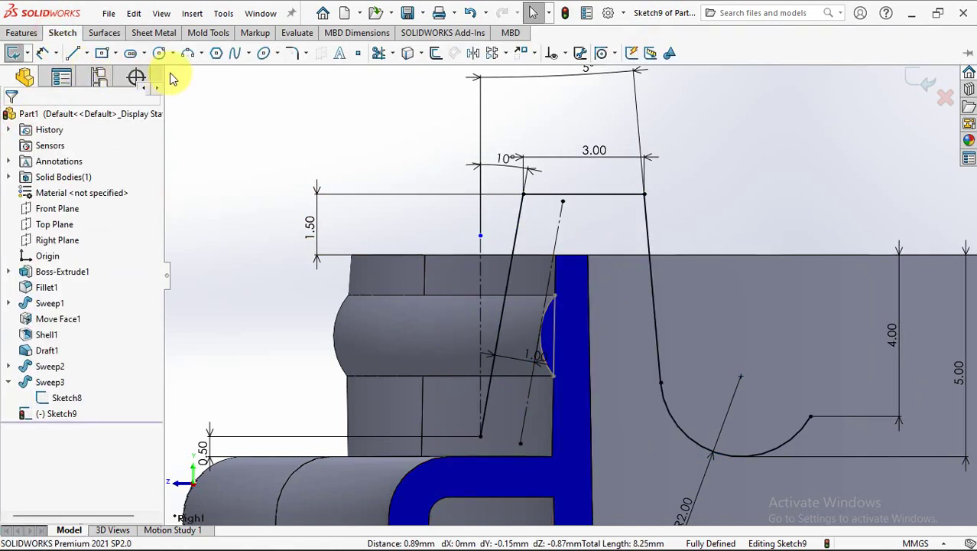
left_click(187, 57)
scroll(556, 379, "down", 3)
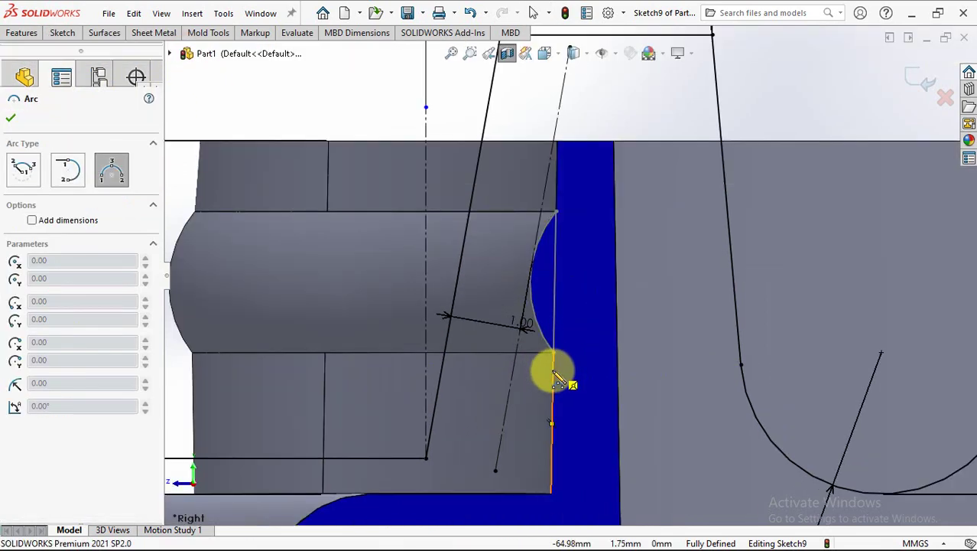
left_click(525, 310)
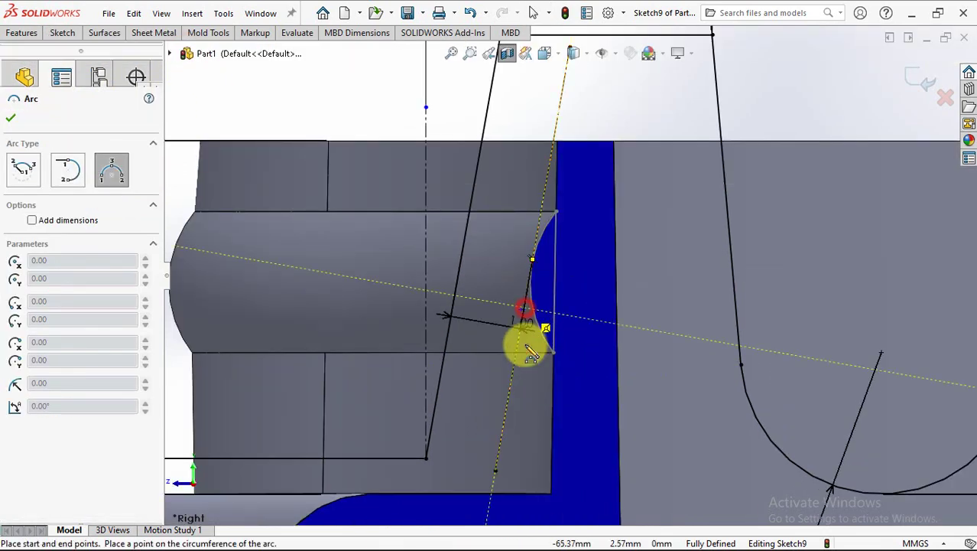
left_click(503, 425)
left_click(529, 376)
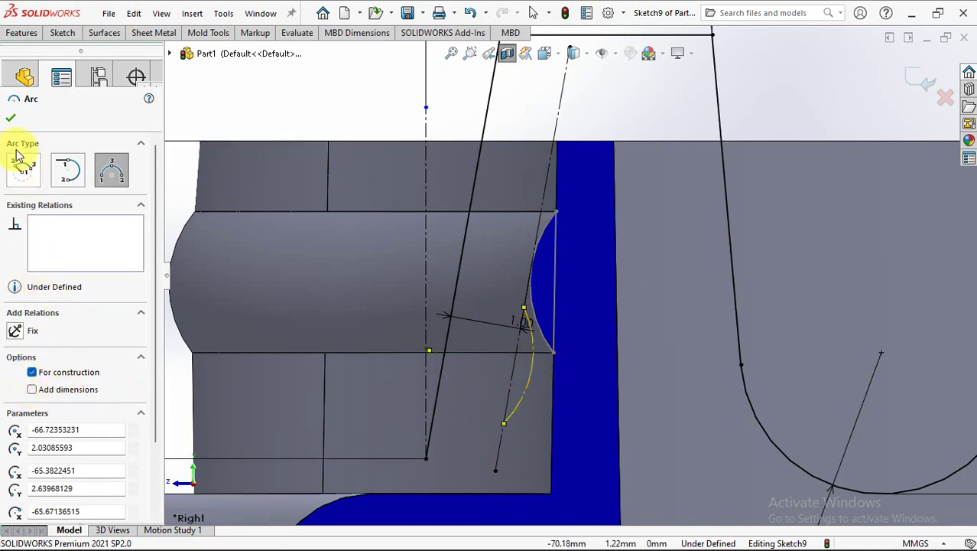
left_click(11, 117)
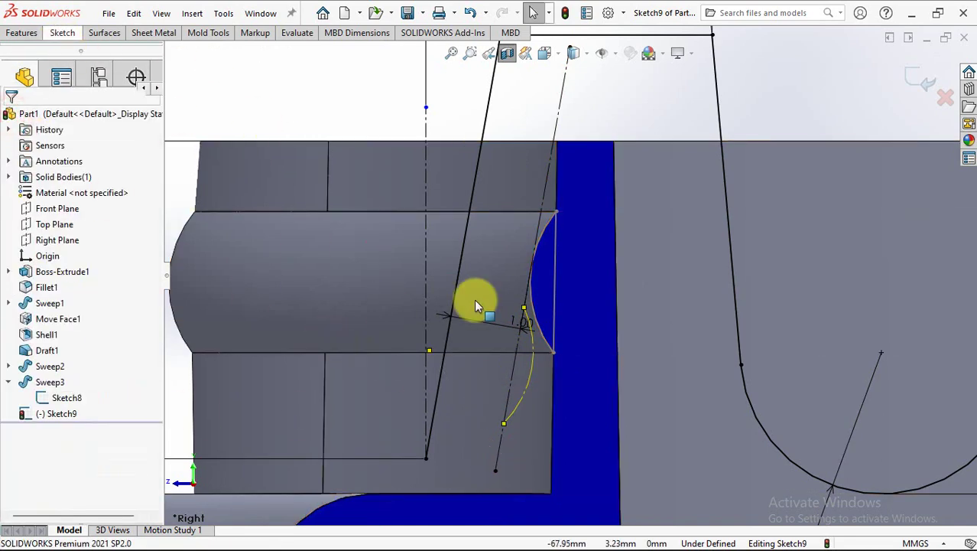
- Make the new construction arc tangent to the snap bead's sketch arc
left_click(553, 341, "ctrl")
left_click(608, 277)
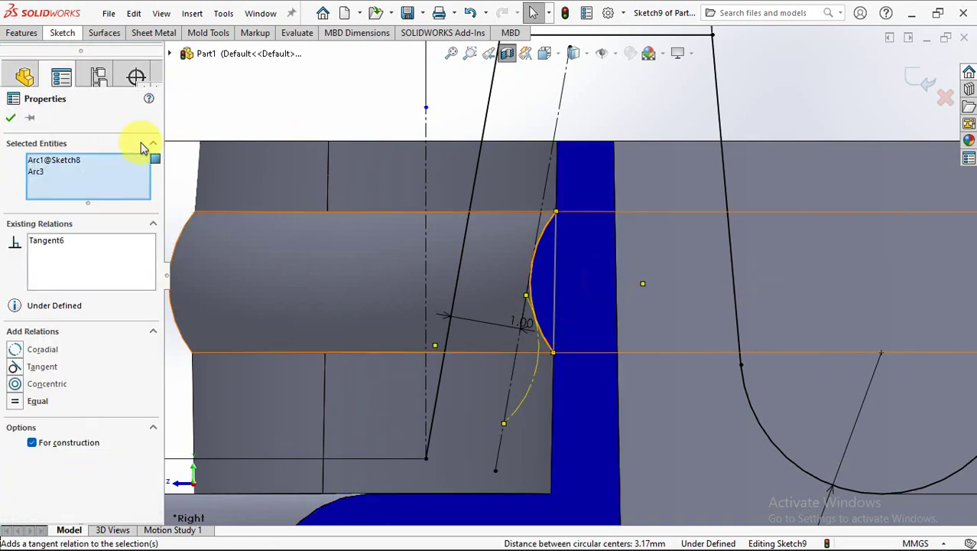
left_click(10, 117)
- Dimension the distance between the construction arc's two endpoints as 2 mm
left_click(61, 36)
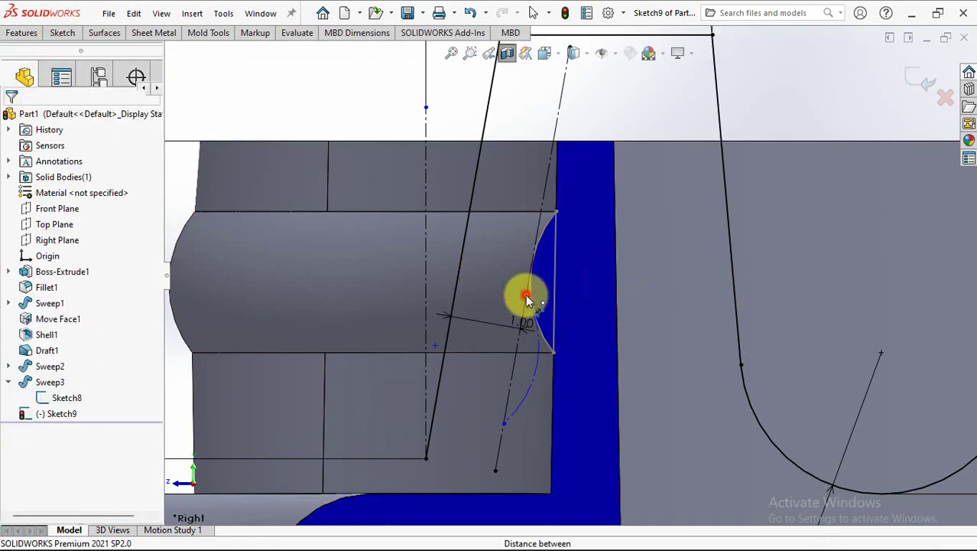
left_click(526, 295)
left_click(504, 424)
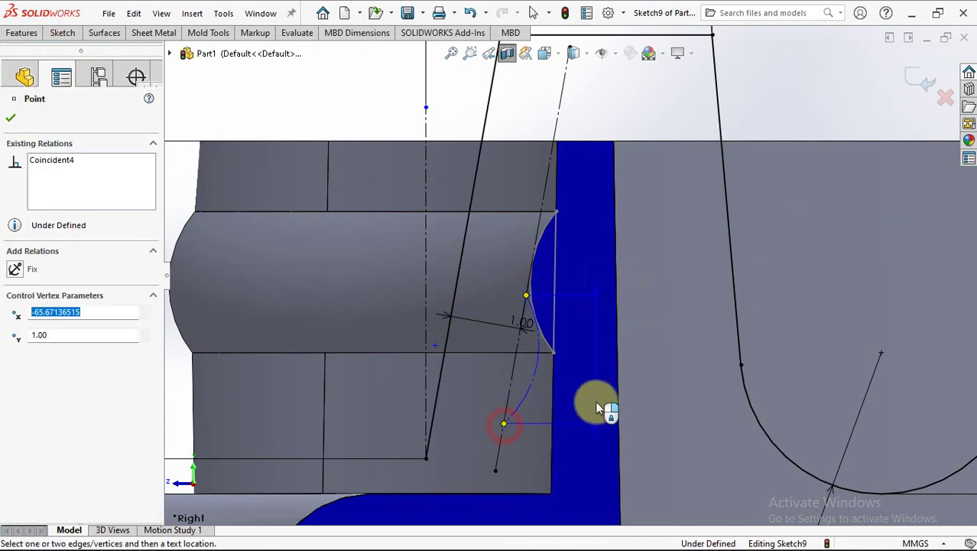
left_click(382, 273)
left_click(378, 278)
left_click(321, 254)
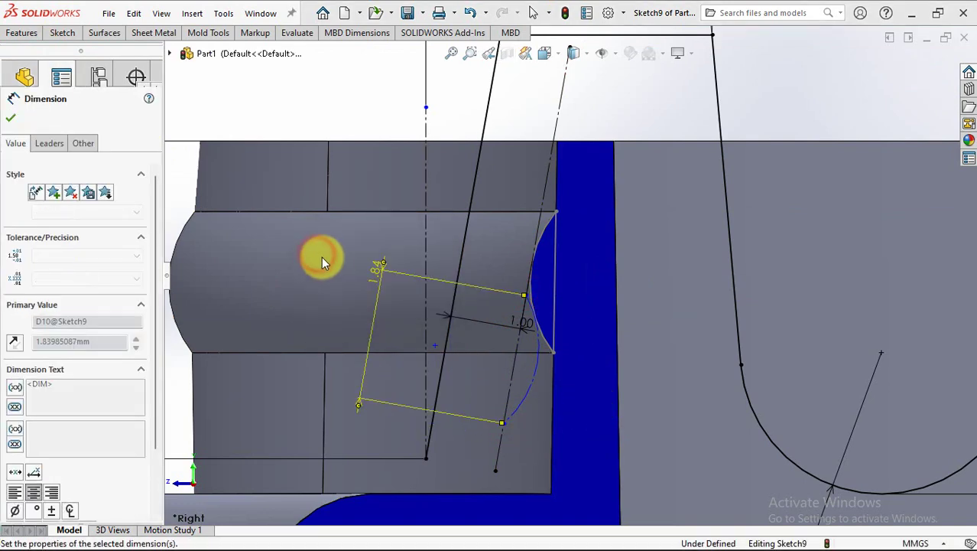
- Set the arc's bulge distance from the offset construction line to 0.35 mm and finish dimensioning
left_click(530, 359)
left_click(502, 401)
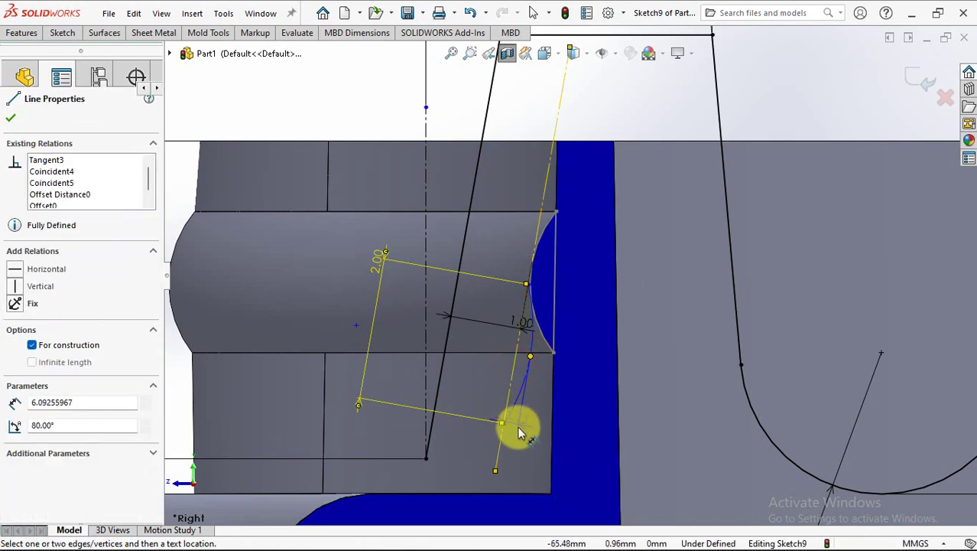
left_click(532, 434)
left_click(531, 433)
type("0.35")
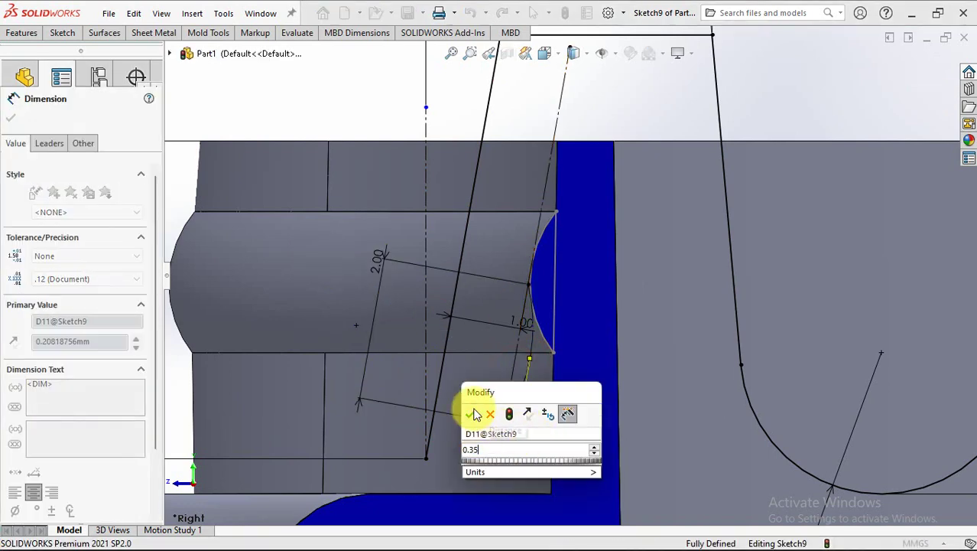
left_click(471, 414)
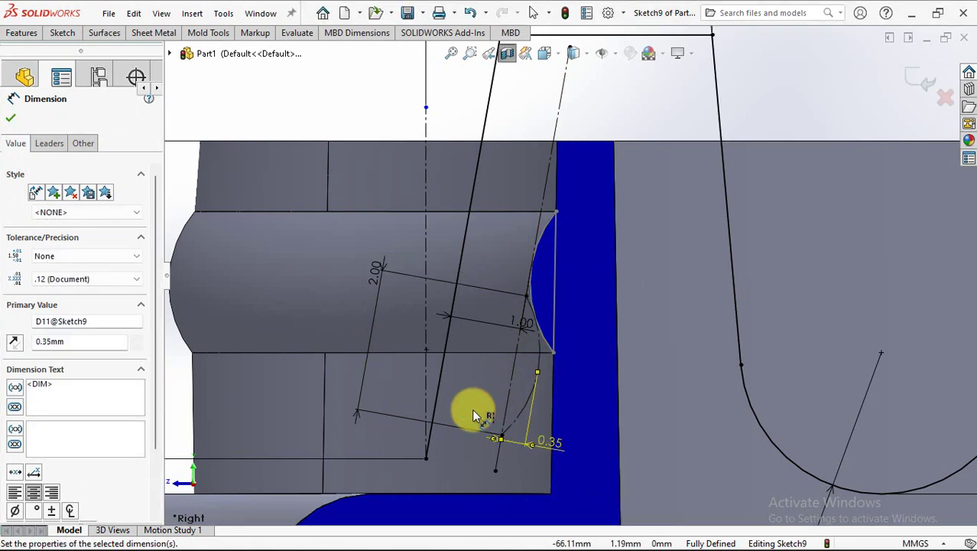
scroll(472, 412, "up", 1)
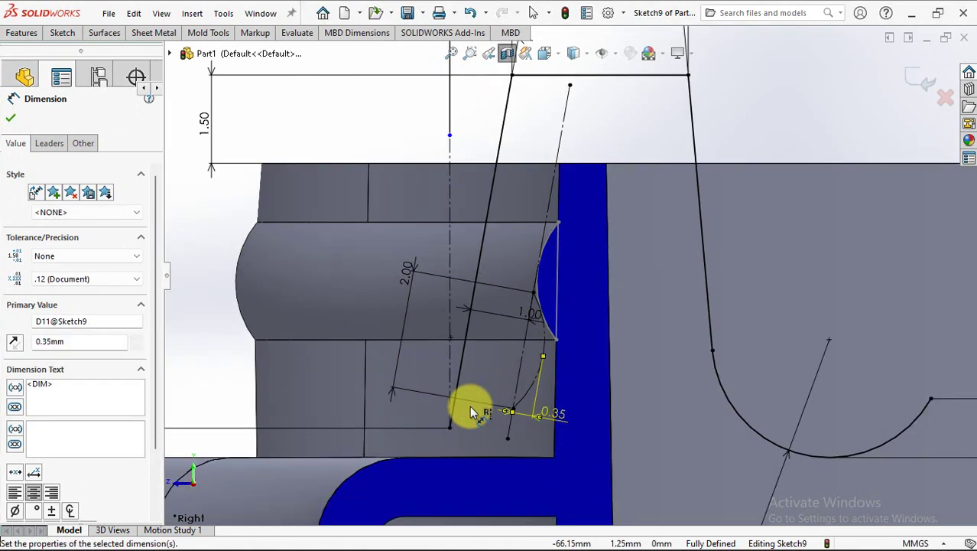
scroll(470, 405, "up", 2)
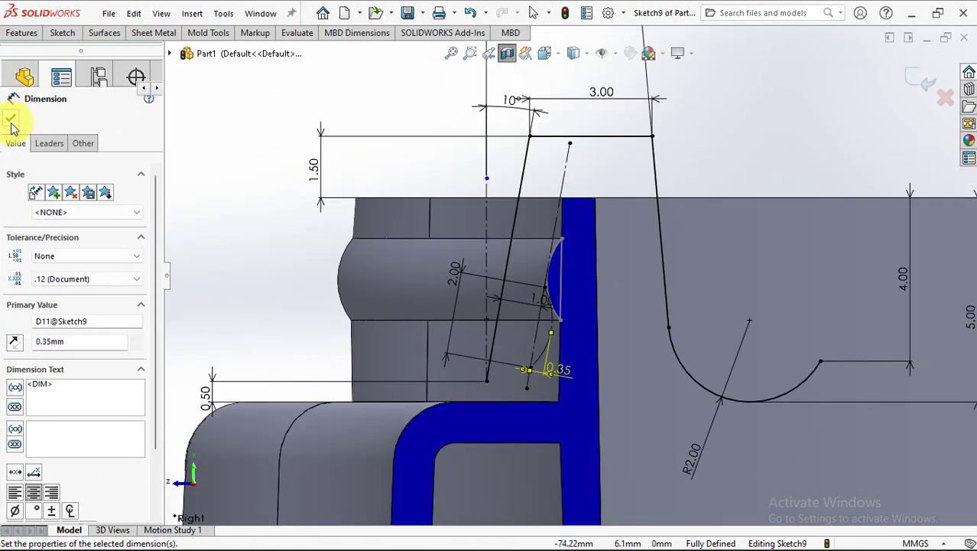
left_click(11, 119)
scroll(263, 146, "up", 4)
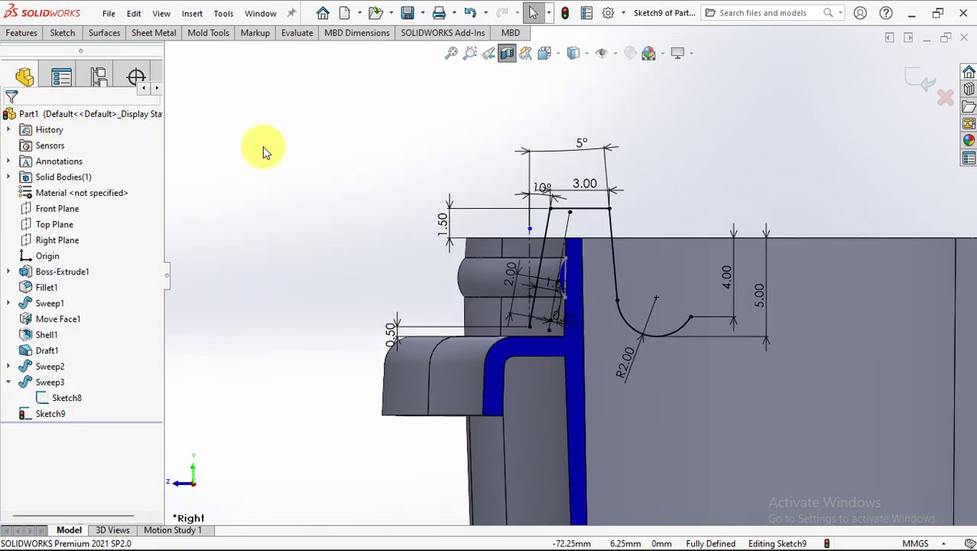
- Turn off the section view to display the whole container around the lid profile
middle_click_drag(267, 147, 276, 156)
left_click(507, 53)
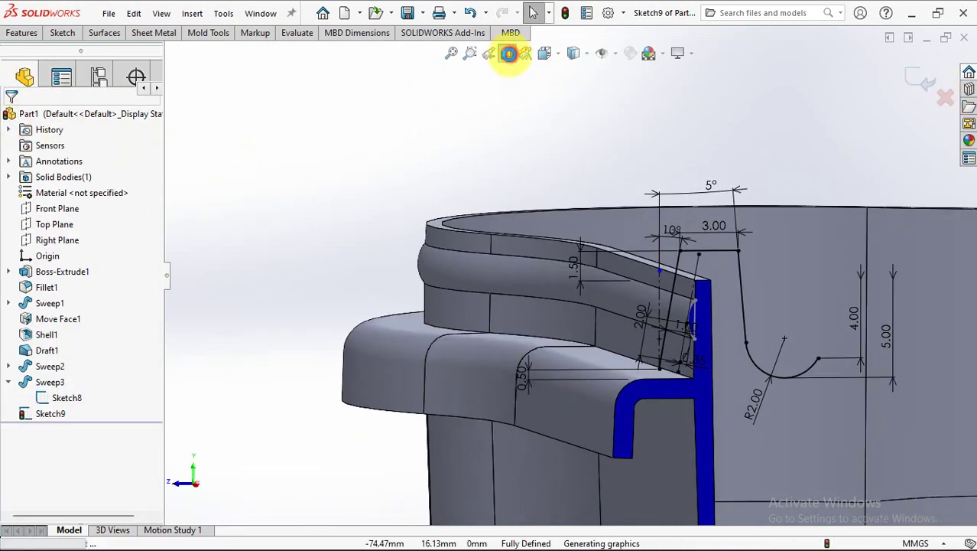
middle_click_drag(489, 116, 425, 157)
- Create a swept surface from the lid profile sketch along the closed loop of the container's outer top rim edges
left_click(100, 33)
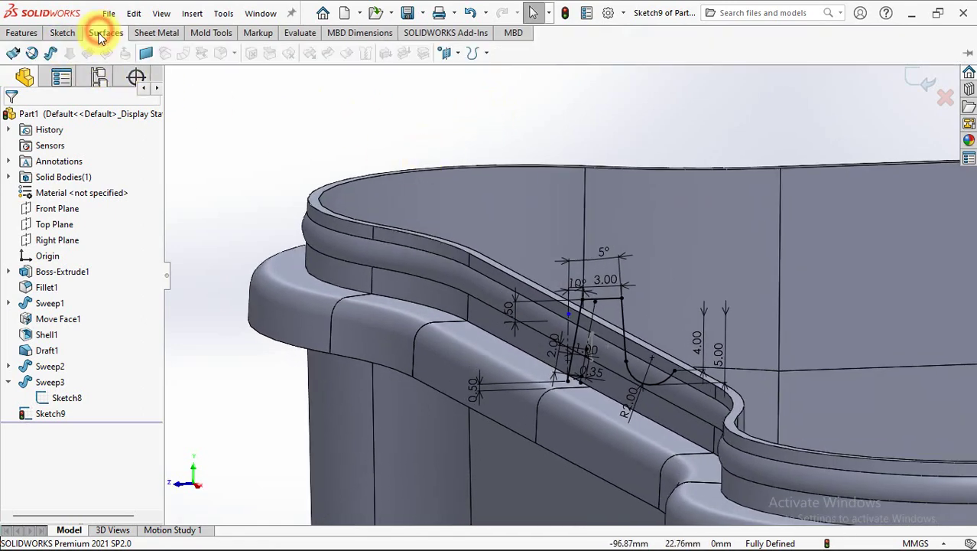
left_click(51, 53)
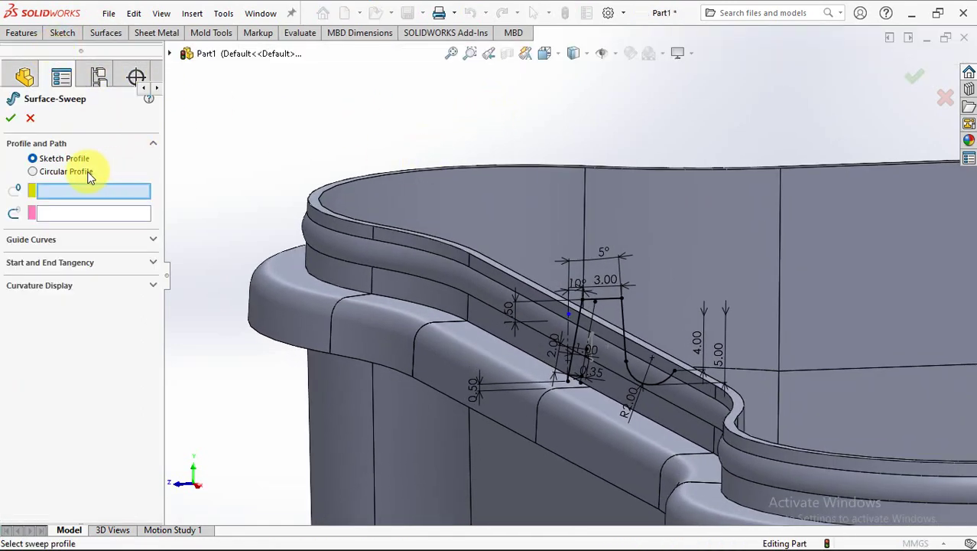
left_click(578, 333)
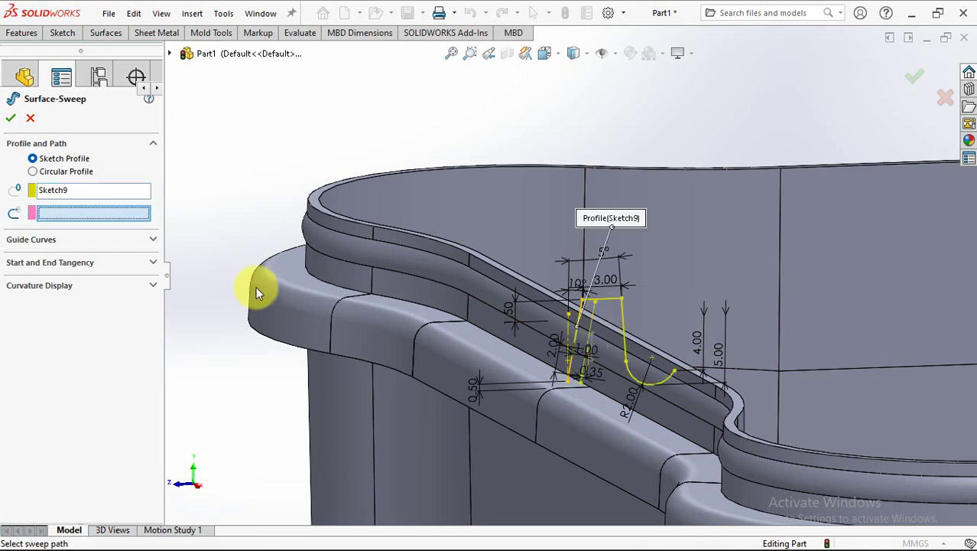
right_click(90, 216)
left_click(120, 235)
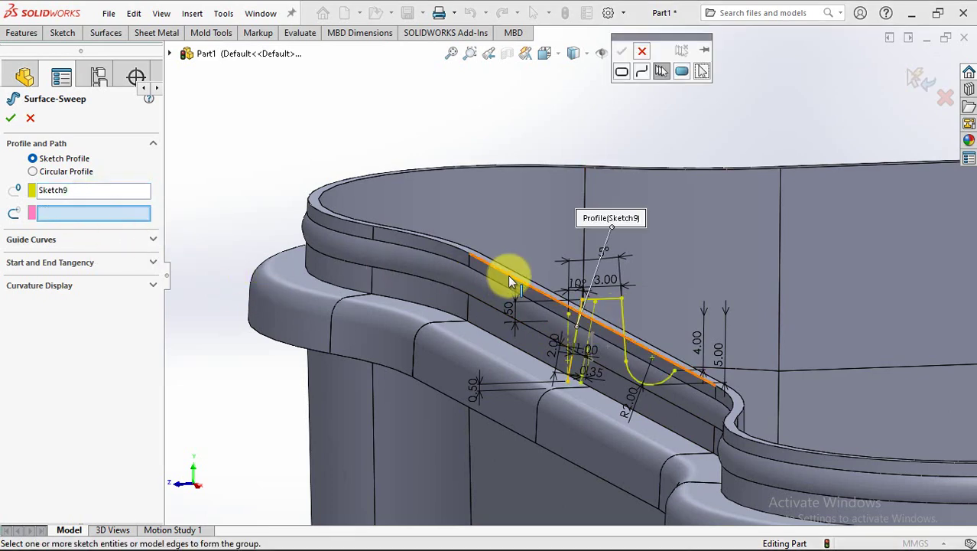
left_click(509, 279)
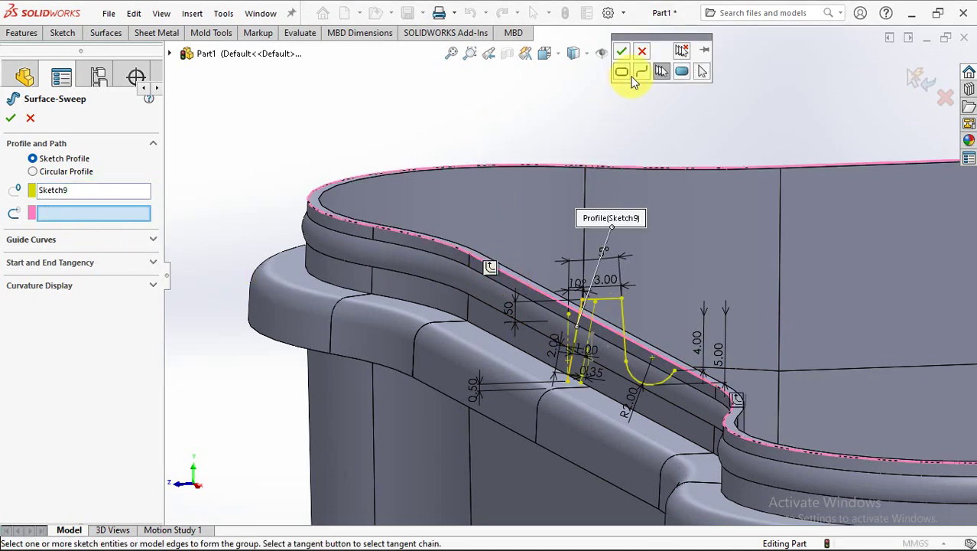
left_click(621, 51)
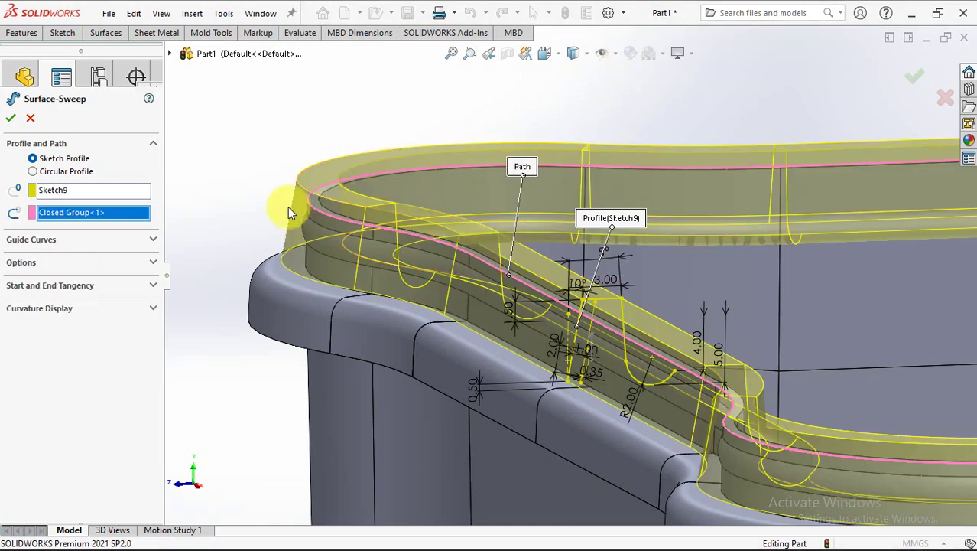
left_click(10, 120)
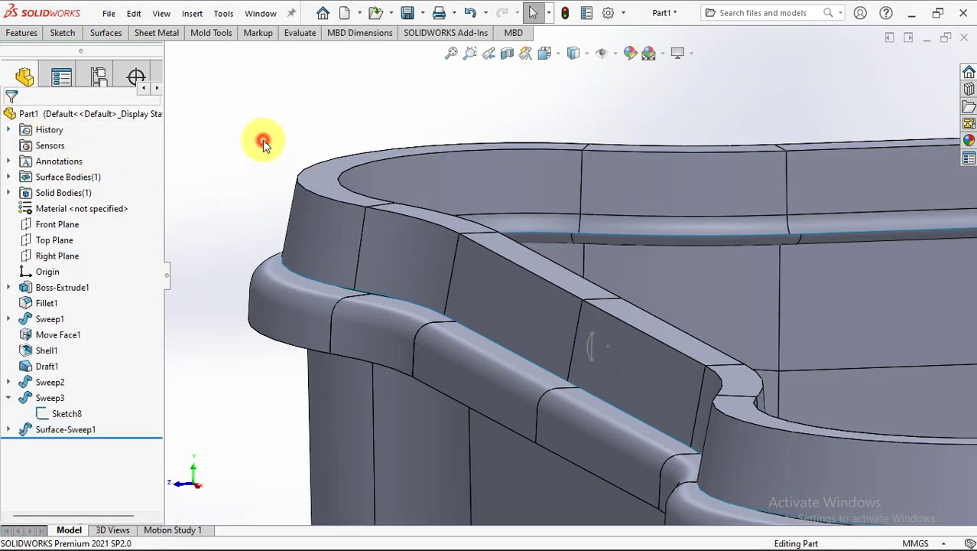
- Create a planar surface bounded by the tangent loop of the swept lid surface's inner lower edges
middle_click_drag(263, 144, 319, 201)
scroll(558, 357, "down", 3)
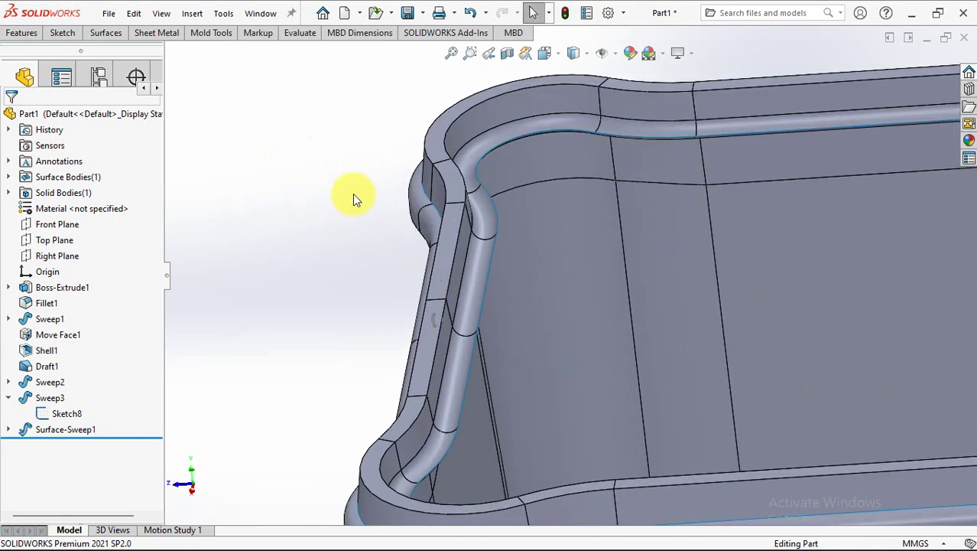
left_click(106, 33)
left_click(125, 49)
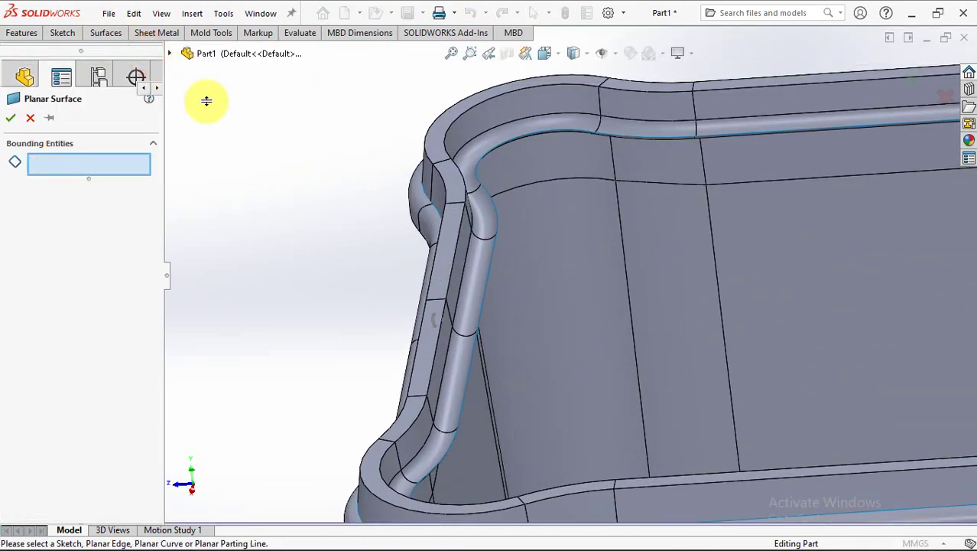
right_click(490, 272)
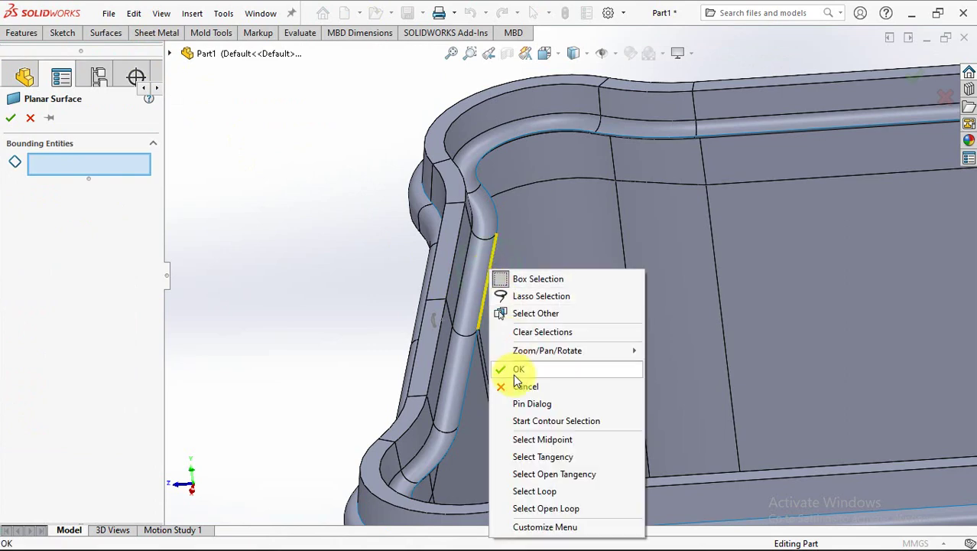
left_click(544, 457)
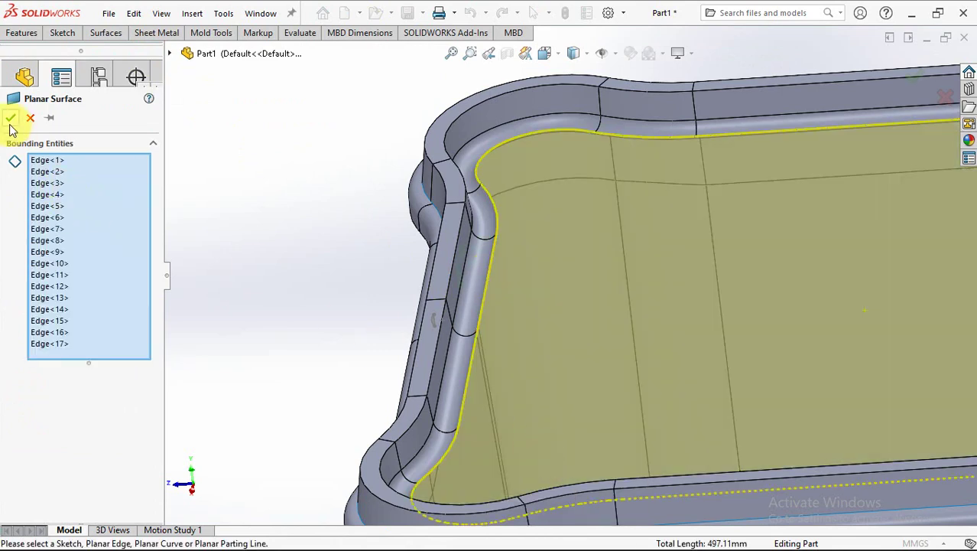
left_click(11, 118)
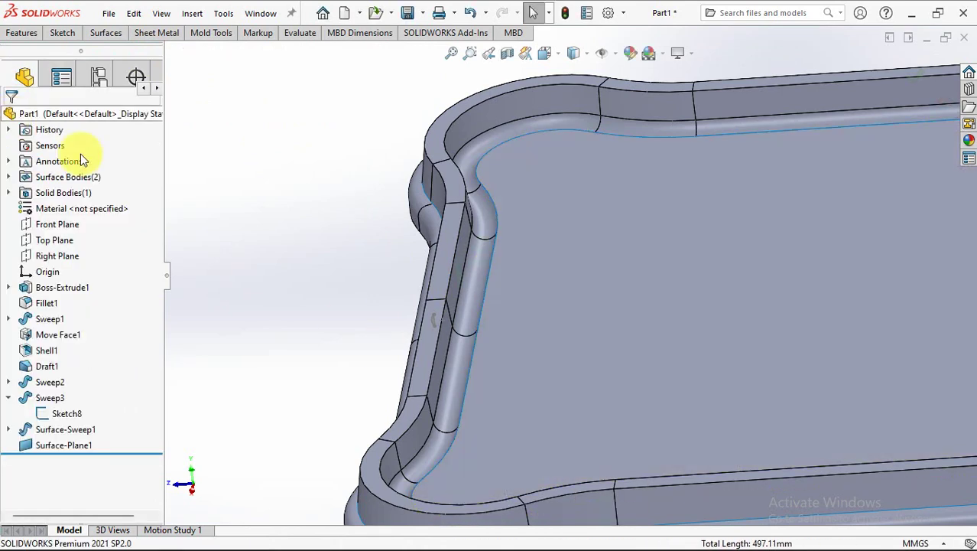
- Start a new sketch on the planar surface that closes the lid
middle_click_drag(289, 211, 327, 241)
left_click(484, 191)
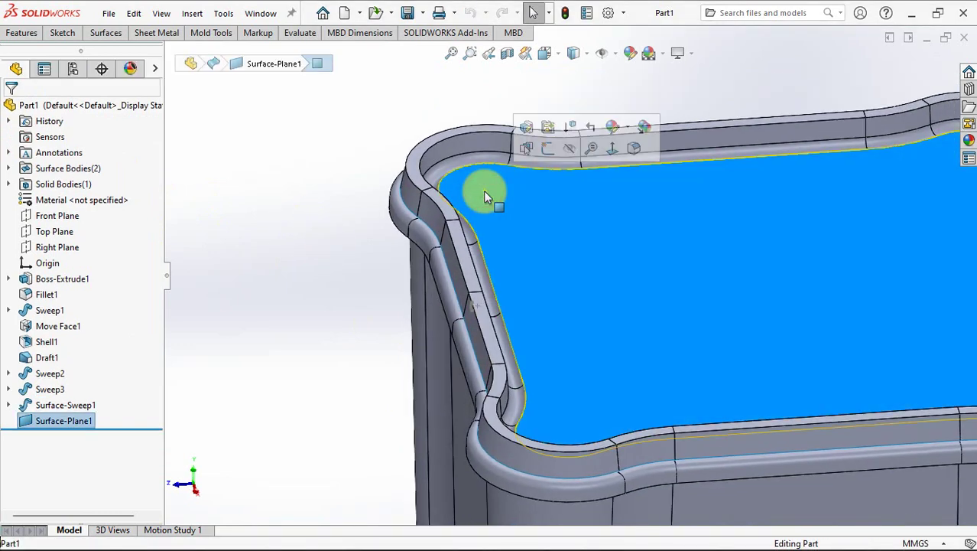
middle_click_drag(483, 191, 497, 209)
left_click(497, 210)
left_click(559, 165)
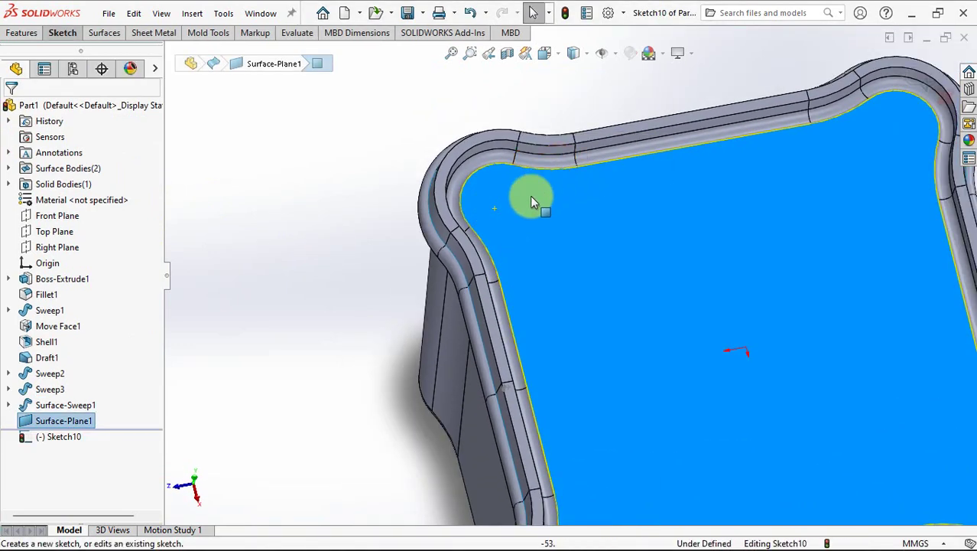
left_click(325, 178)
- Sketch a circle about 22 mm in diameter centred in the lid's rounded corner, reaching one end of the corner's curved edge
left_click(64, 33)
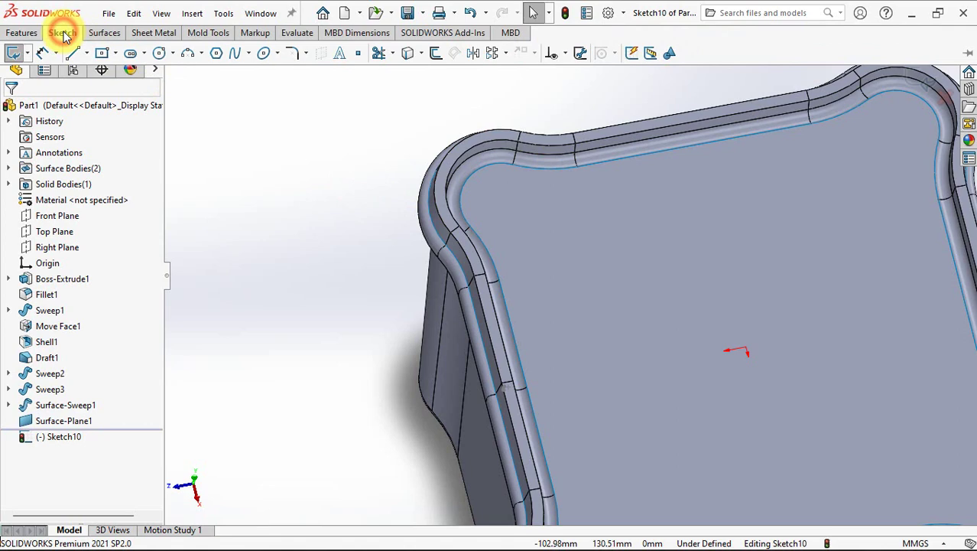
left_click(159, 53)
scroll(448, 300, "up", 3)
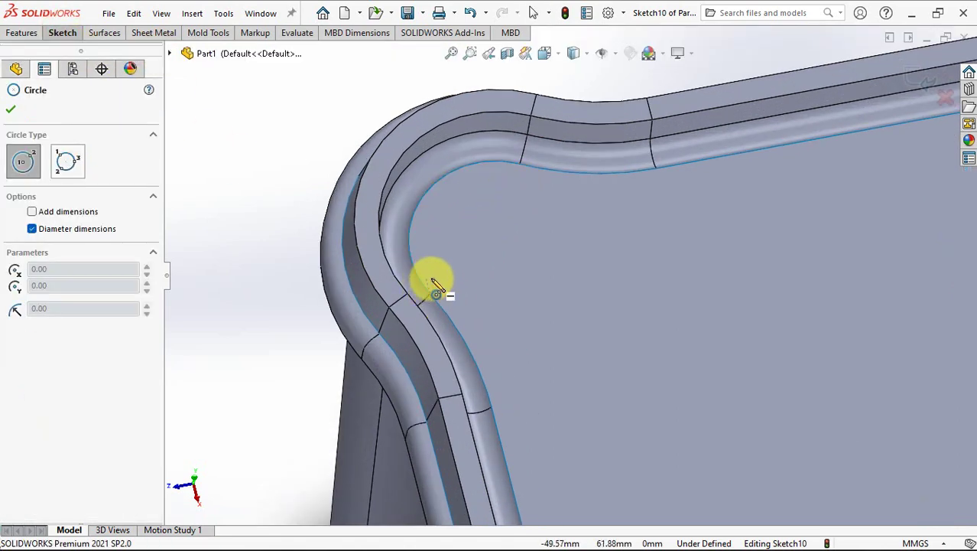
left_click(498, 243)
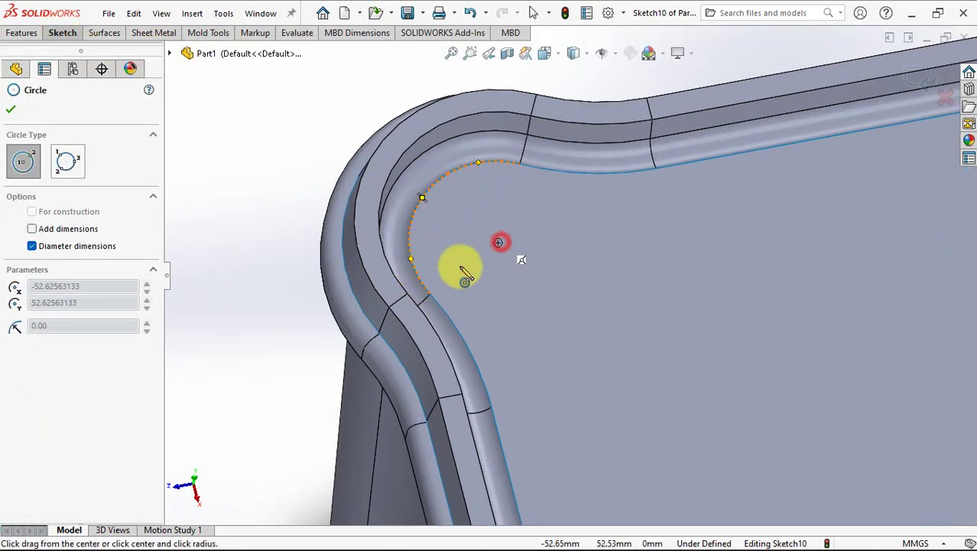
left_click(432, 296)
middle_click_drag(427, 287, 365, 241)
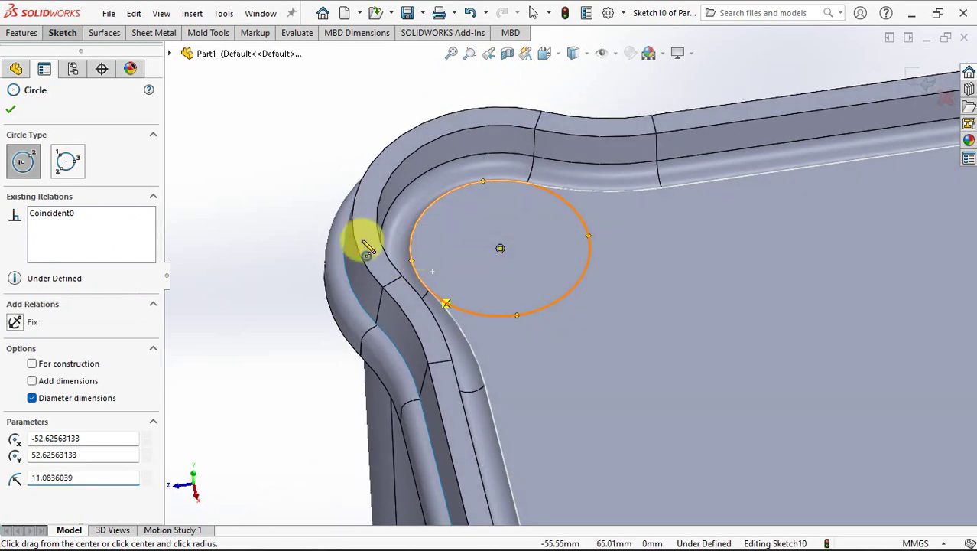
left_click(11, 110)
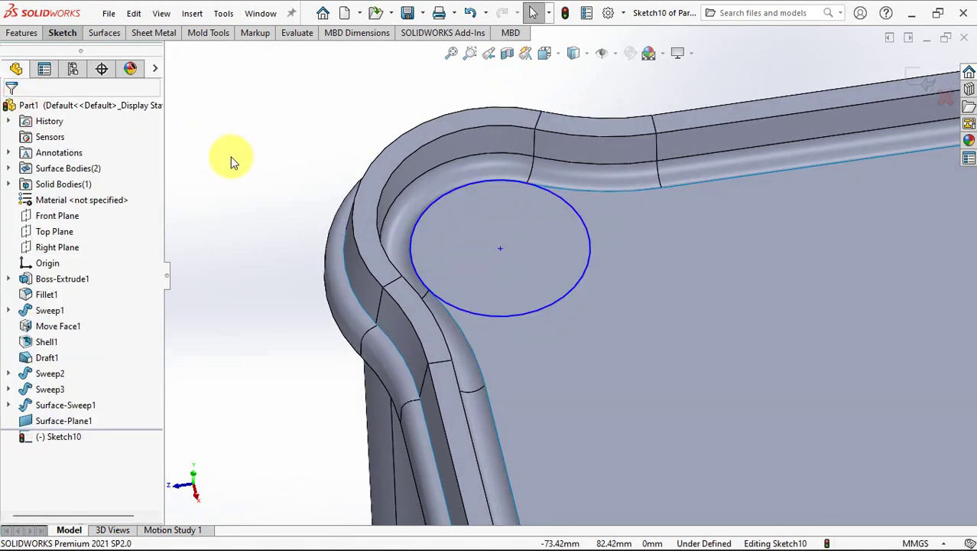
- Constrain the circle to the vertex at the other end of the corner's curved edge
scroll(453, 245, "down", 3)
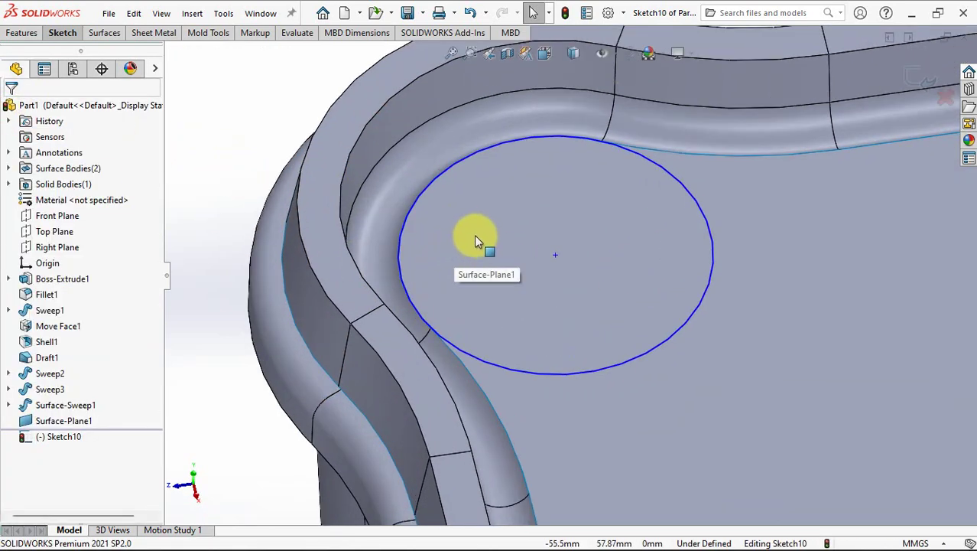
middle_click_drag(474, 241, 476, 260)
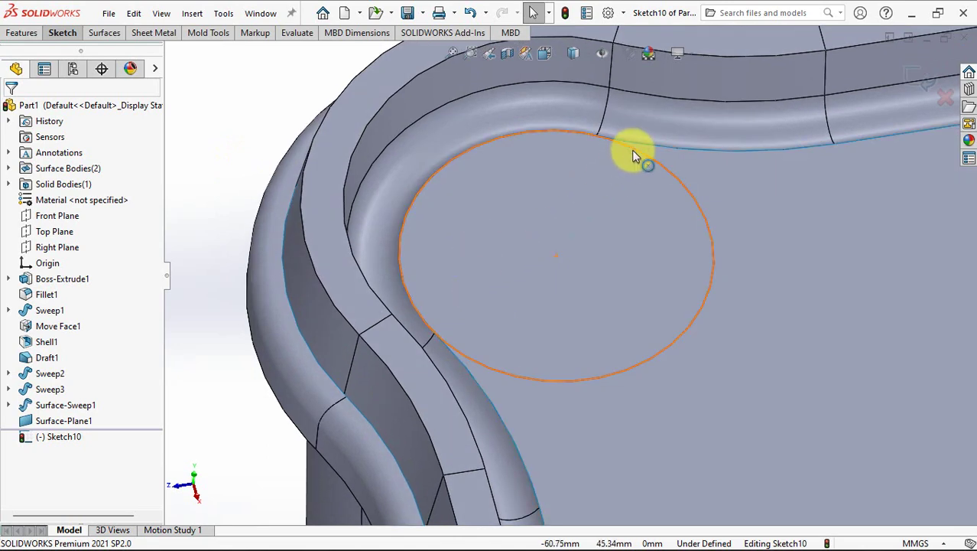
left_click(601, 141)
left_click(596, 137, "ctrl")
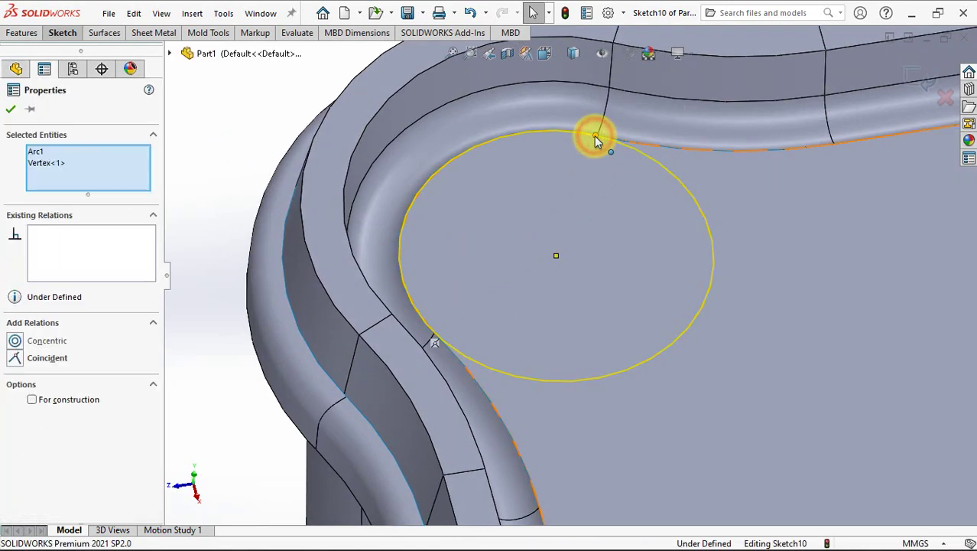
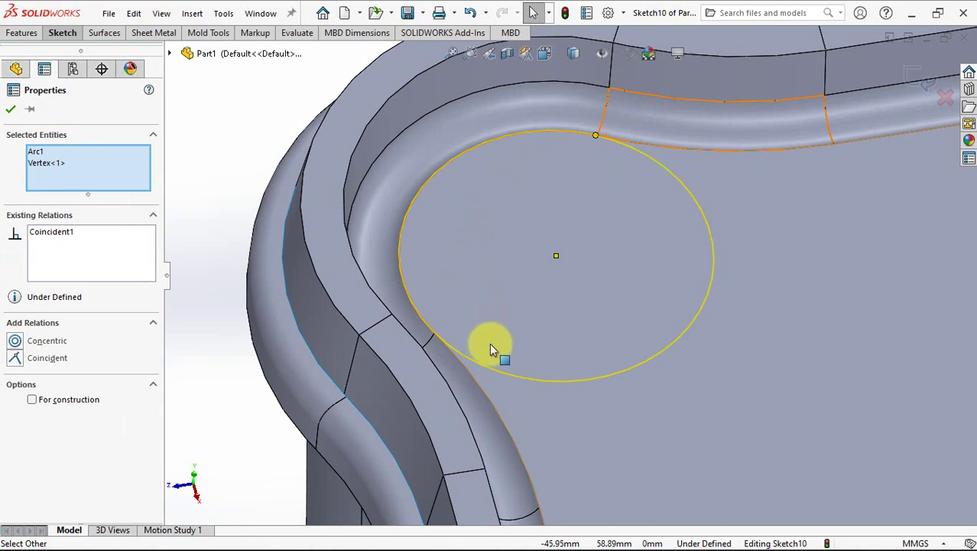
- Make the circle coincident with the vertex at the outer lower end of the corner's curved edge
left_click(434, 332)
left_click(454, 349, "ctrl")
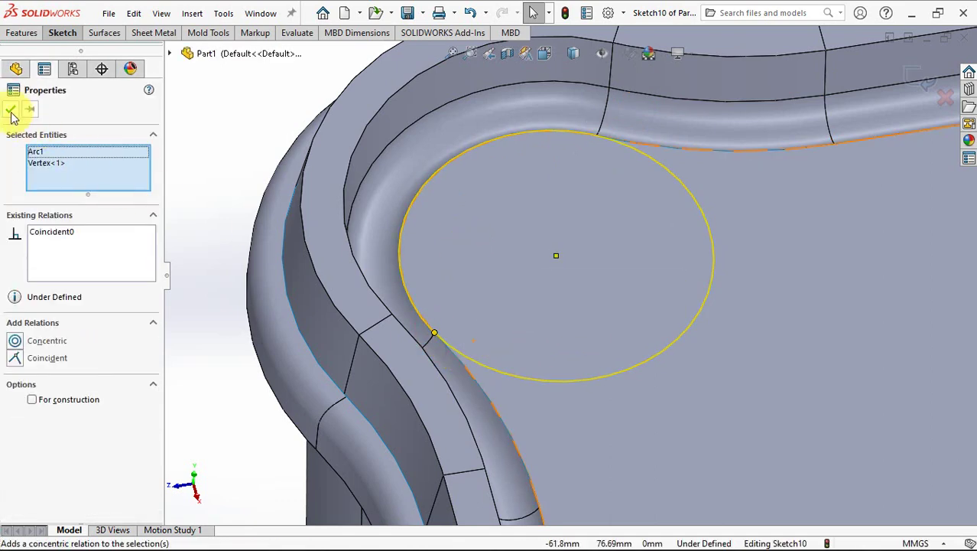
left_click(11, 110)
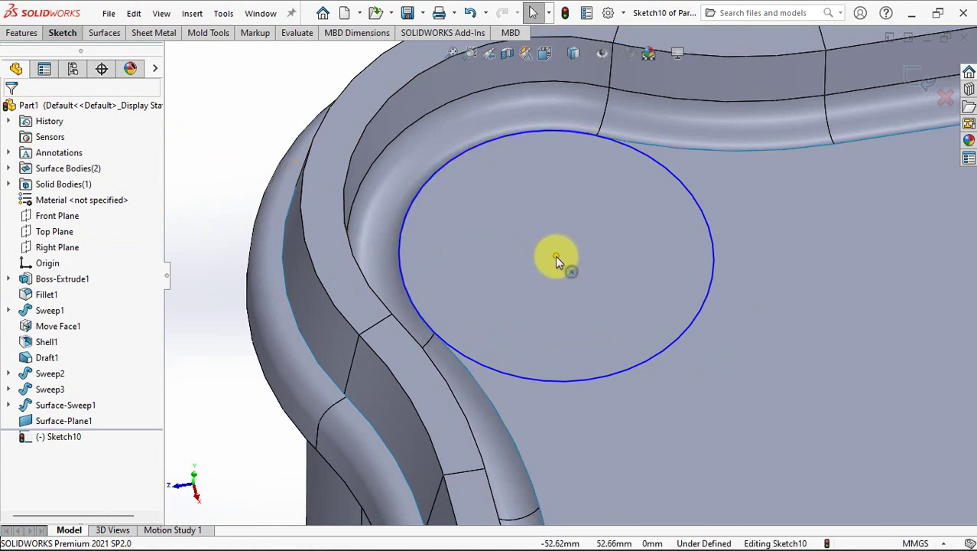
- Shift the circle's centre inward, and make the circle coradial with the lid corner's curved edge
left_click_drag(556, 255, 576, 268)
left_click(424, 212)
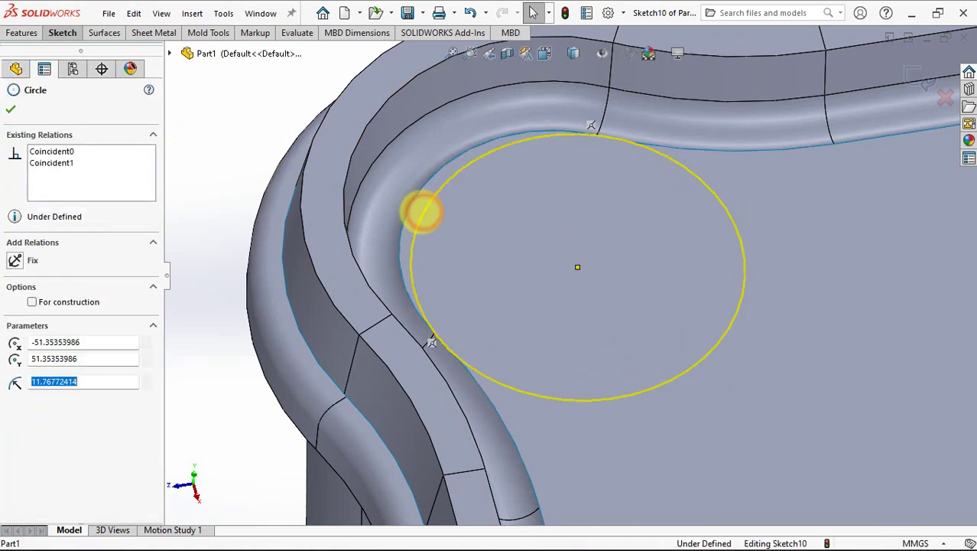
left_click(411, 205, "ctrl")
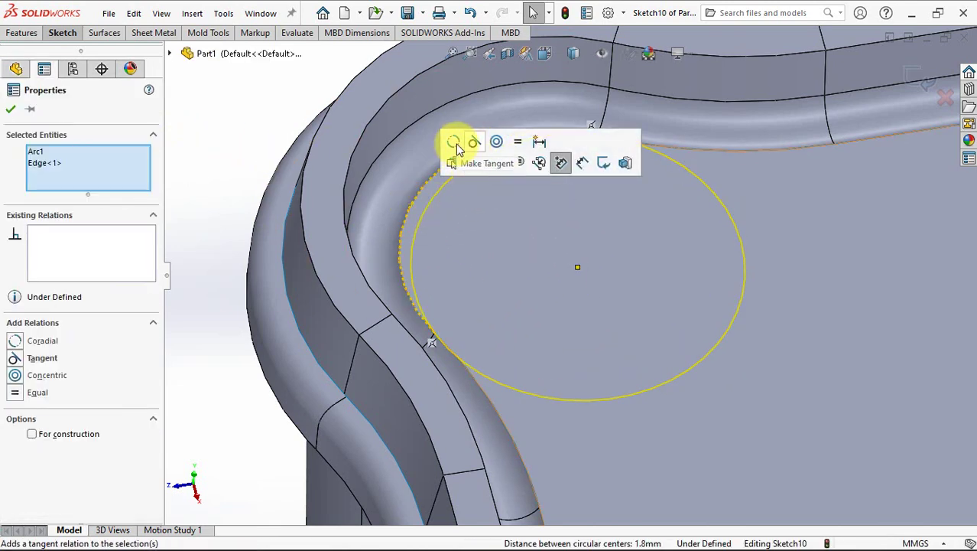
left_click(452, 143)
left_click(252, 136)
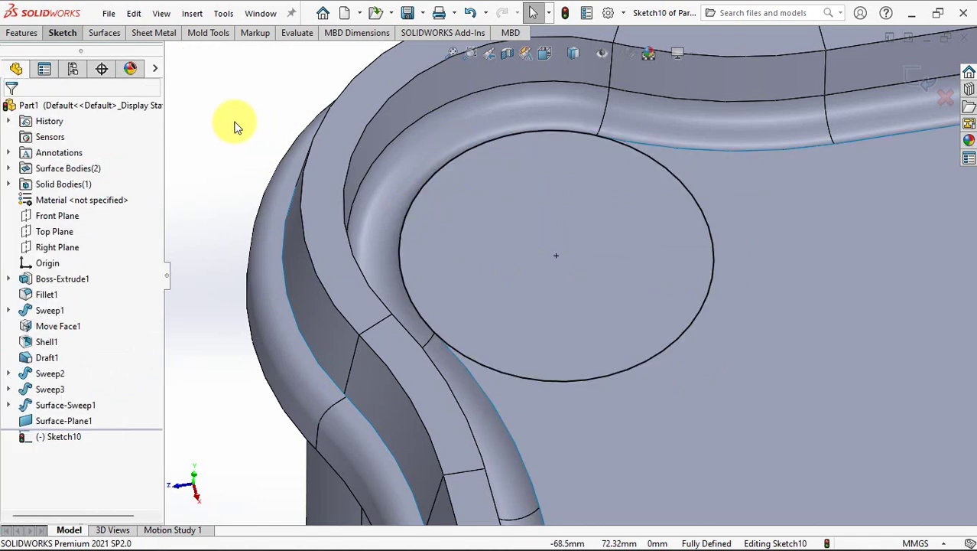
- Extrude the circle as a surface, 12 mm blind and upward, with a 2° inward draft
left_click(108, 32)
left_click(12, 54)
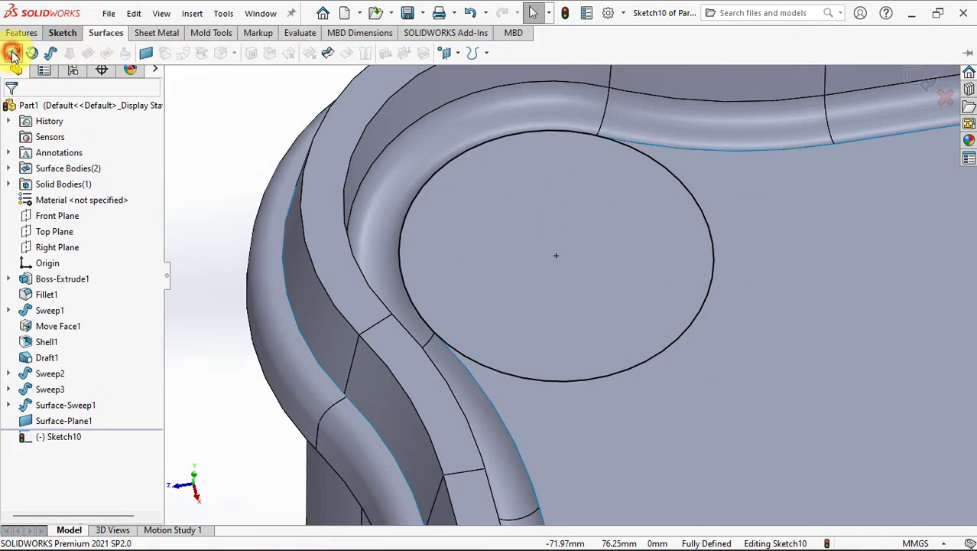
left_click(14, 195)
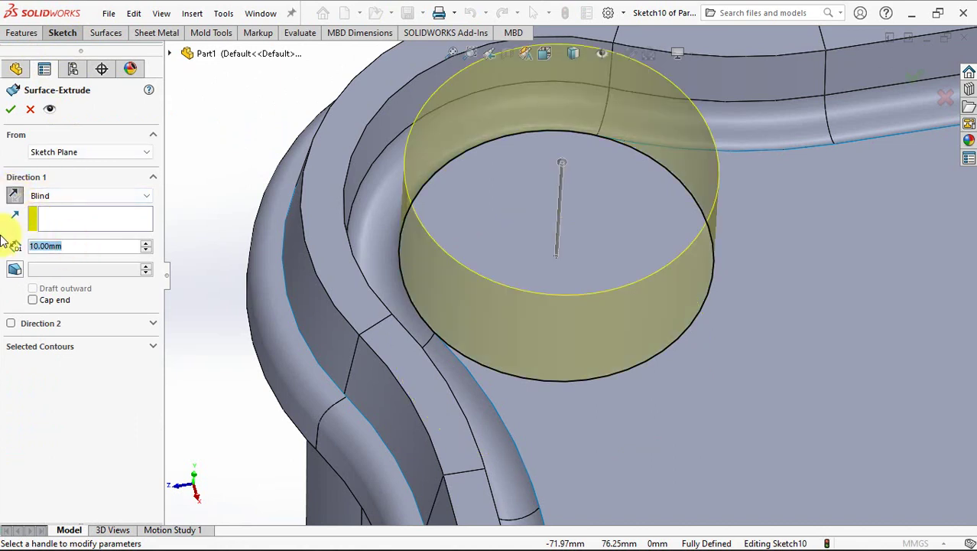
left_click(14, 269)
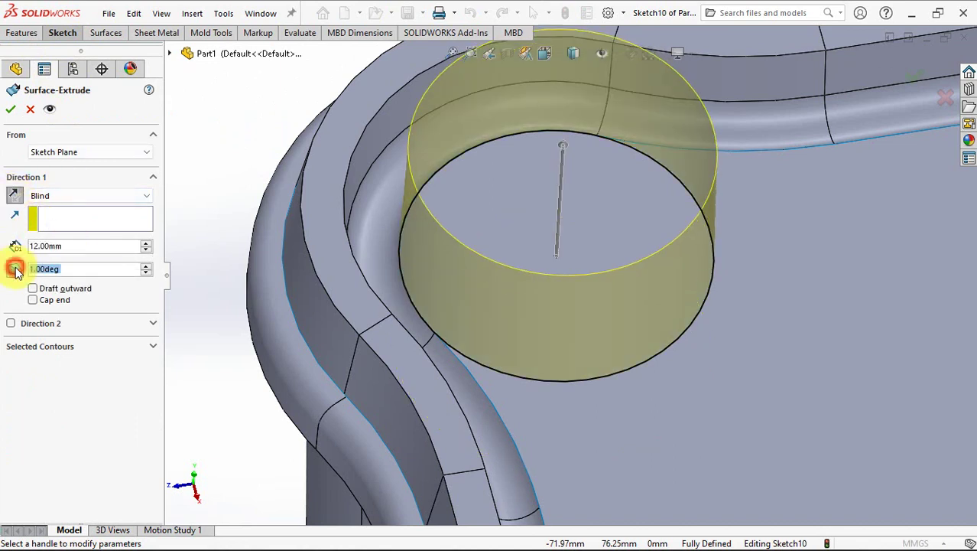
left_click(147, 268)
left_click(10, 111)
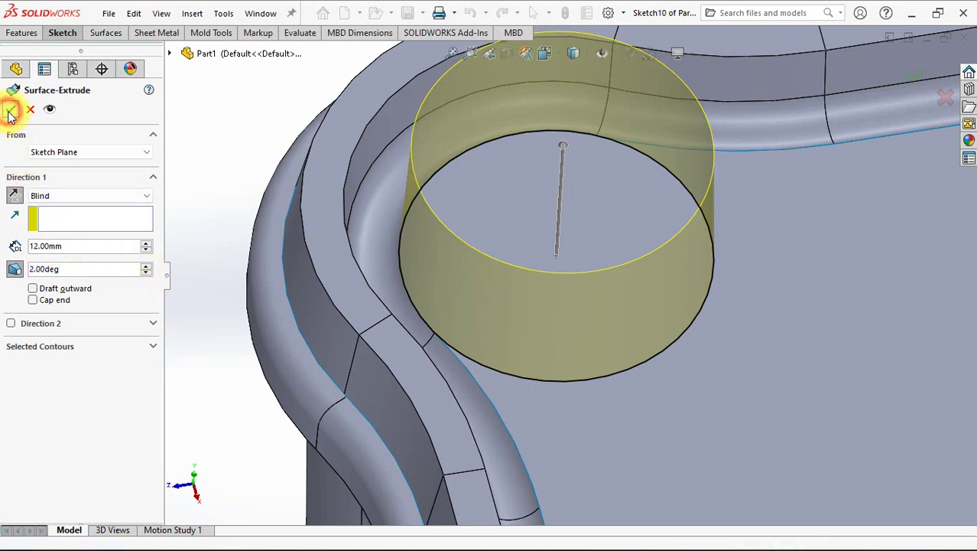
left_click(219, 151)
- Hide the container's solid body so that only the lid bodies are displayed
scroll(219, 152, "up", 10)
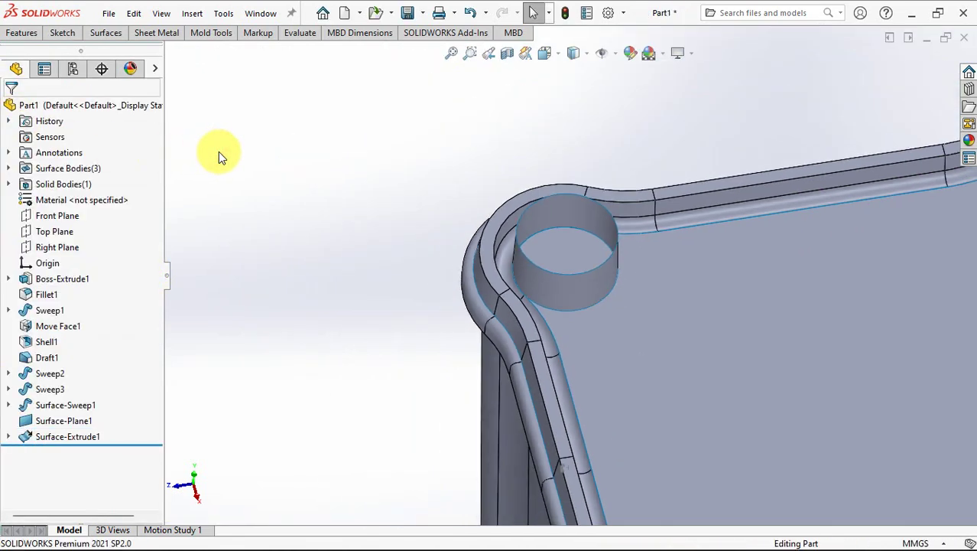
middle_click_drag(291, 244, 151, 143, "ctrl")
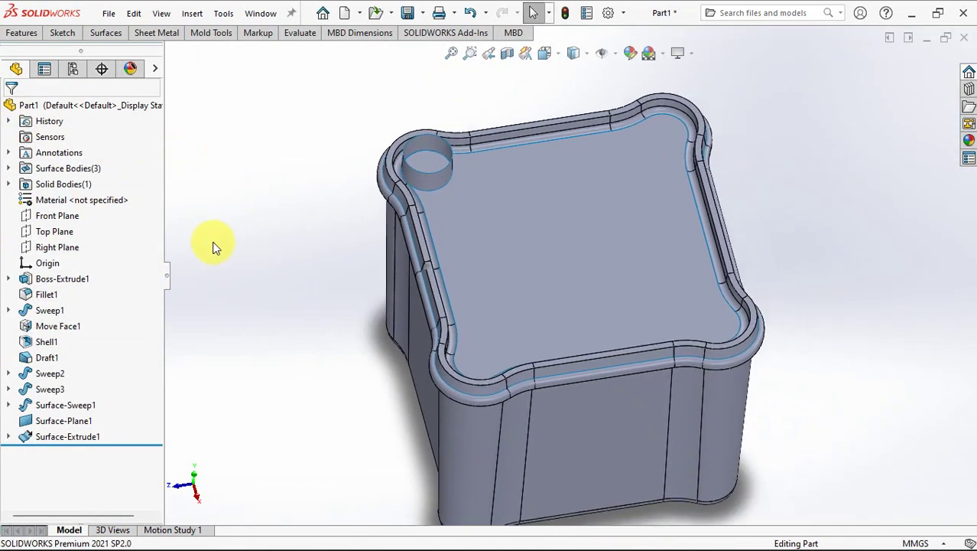
right_click(568, 436)
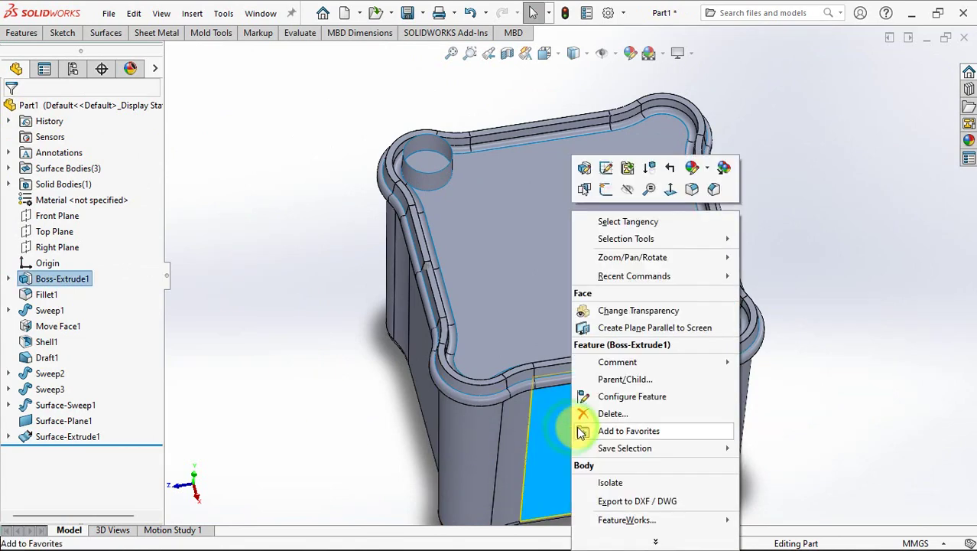
left_click(627, 186)
middle_click_drag(311, 286, 309, 275)
middle_click_drag(334, 226, 299, 308, "ctrl")
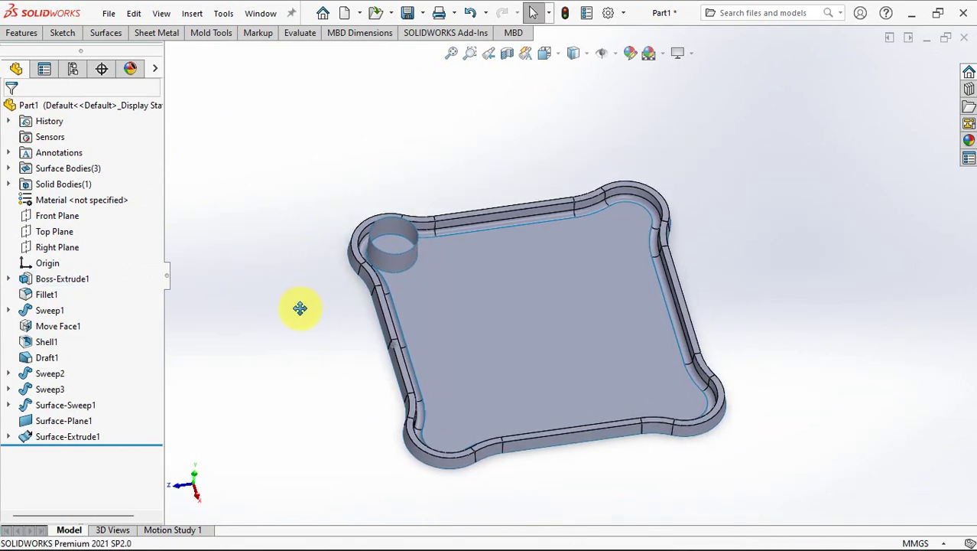
- Create a mid plane between the Front and Right Planes, flipped to run diagonally through the corner with the cylinder
scroll(299, 308, "up", 1)
scroll(428, 306, "down", 2)
left_click(57, 214)
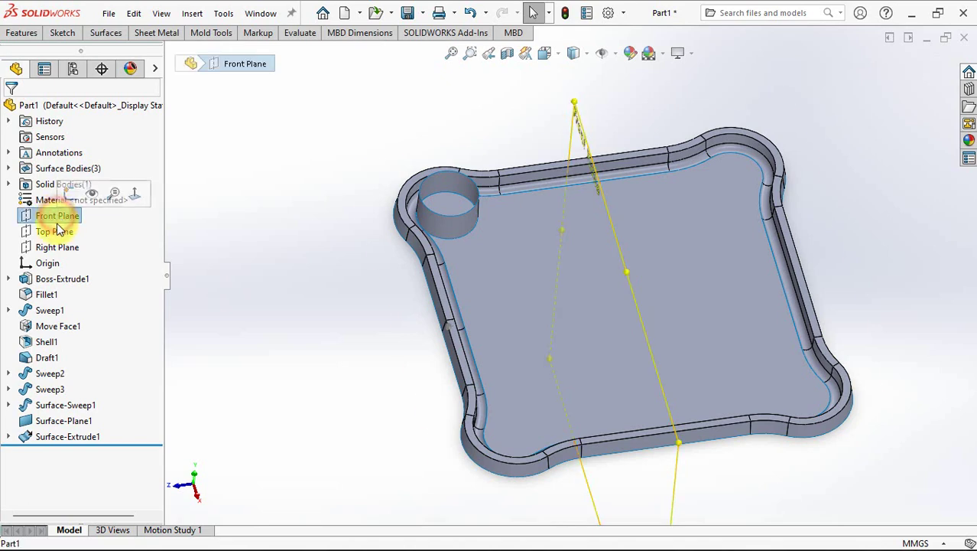
left_click(57, 247, "ctrl")
left_click(22, 33)
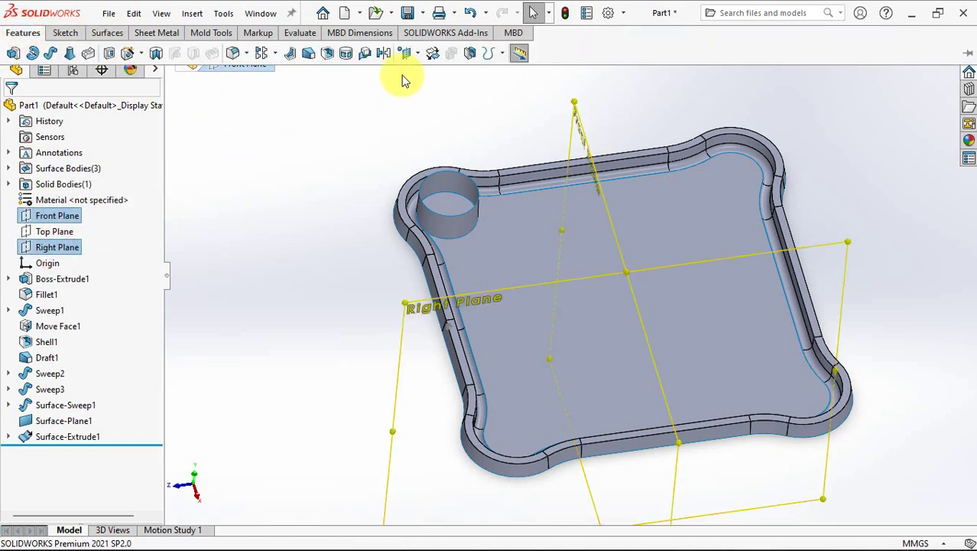
left_click(405, 52)
left_click(430, 69)
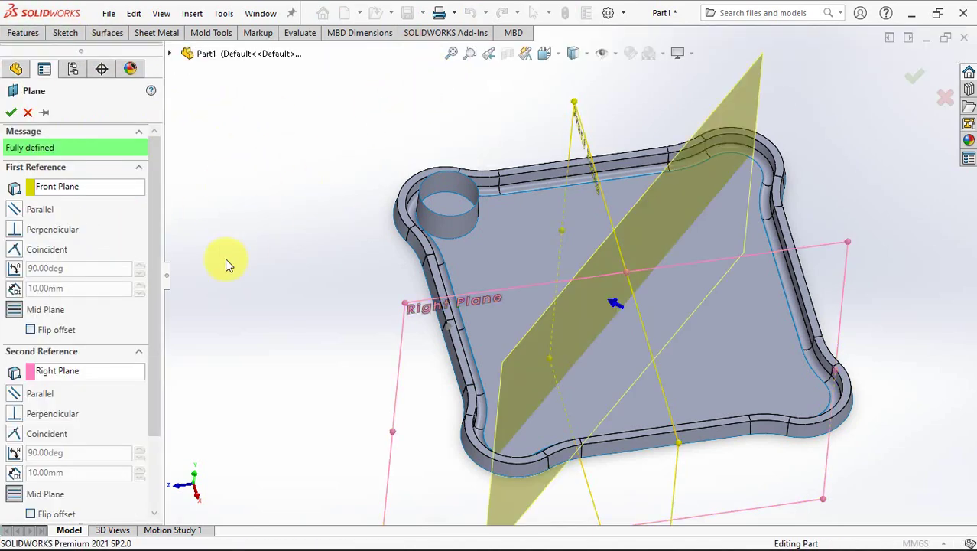
left_click(30, 331)
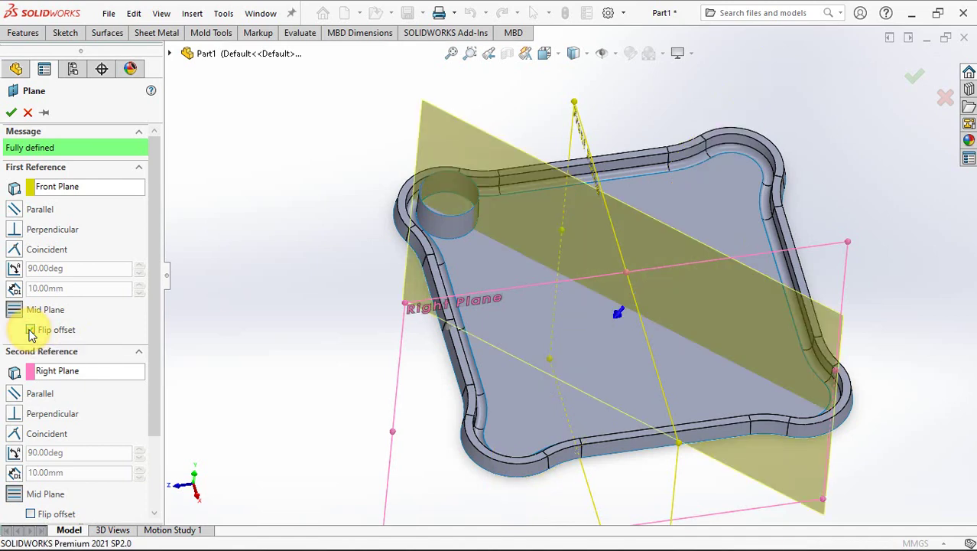
left_click(11, 113)
- Start a new sketch on the diagonal plane, facing the extruded corner cylinder
left_click(451, 126)
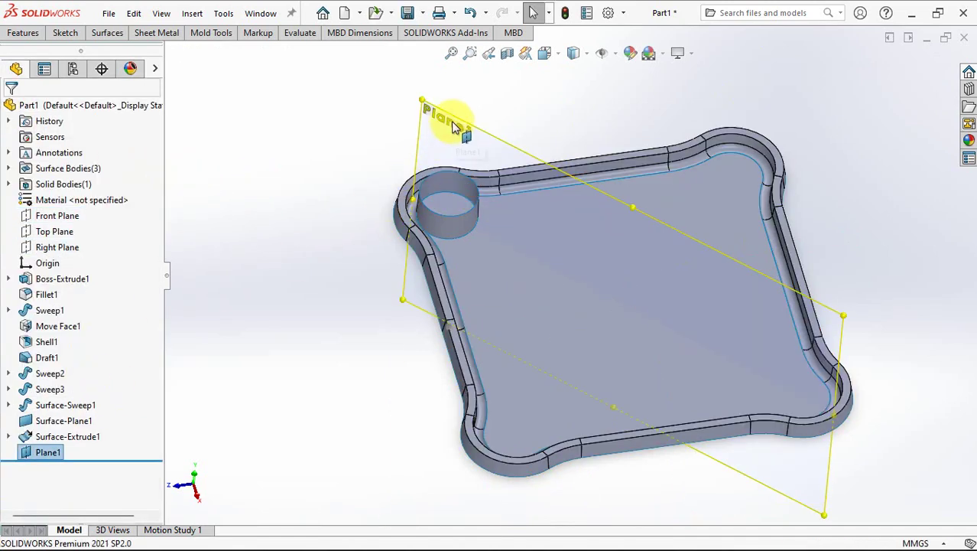
left_click(518, 81)
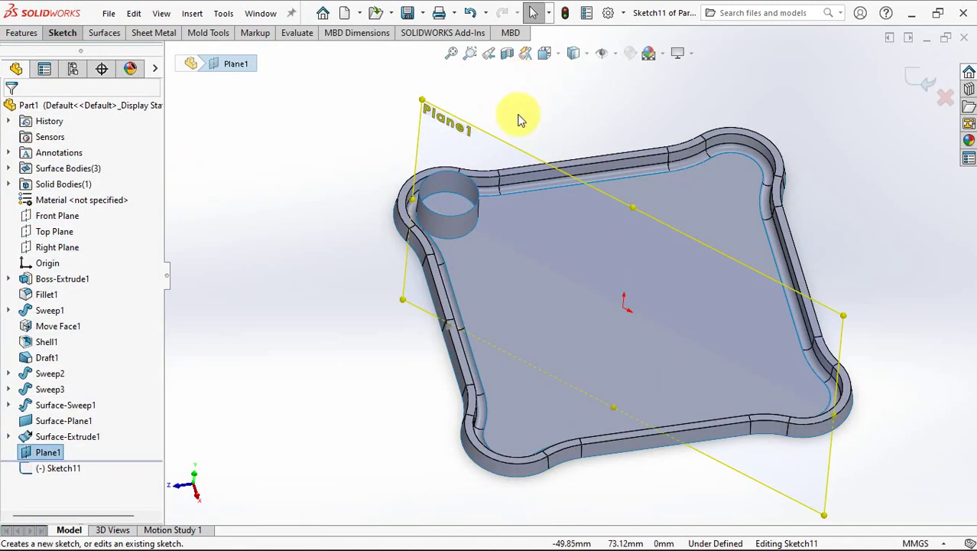
scroll(409, 245, "down", 8)
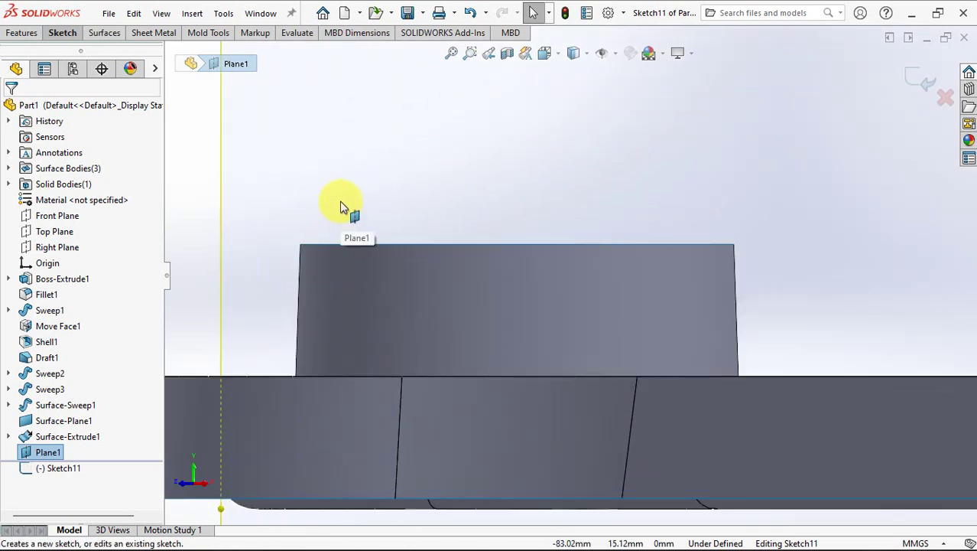
- Sketch a vertical centerline about 11.7 mm long, rising from the midpoint of the cylinder's top edge
left_click(63, 33)
left_click(86, 54)
left_click(96, 85)
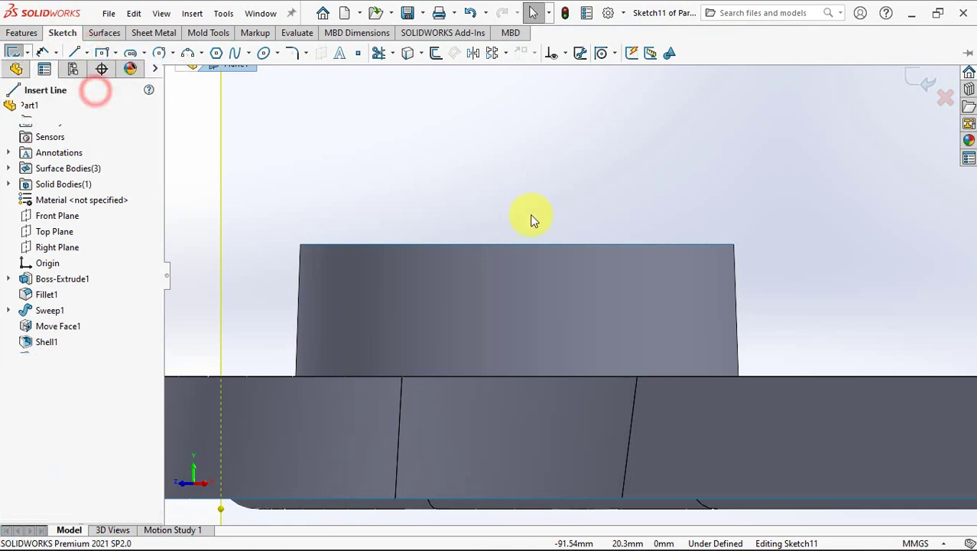
left_click(516, 245)
left_click(516, 247)
scroll(530, 133, "up", 3)
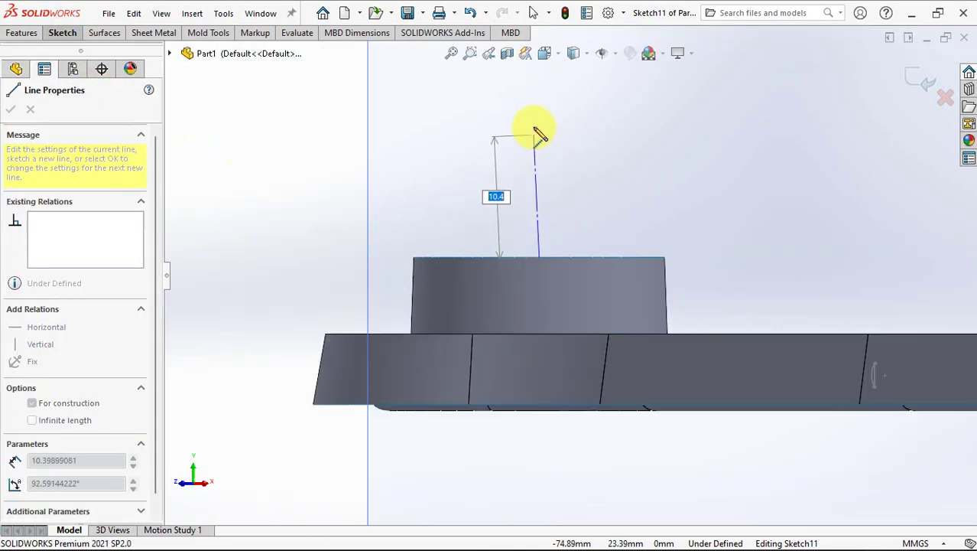
left_click(539, 120)
right_click(544, 130)
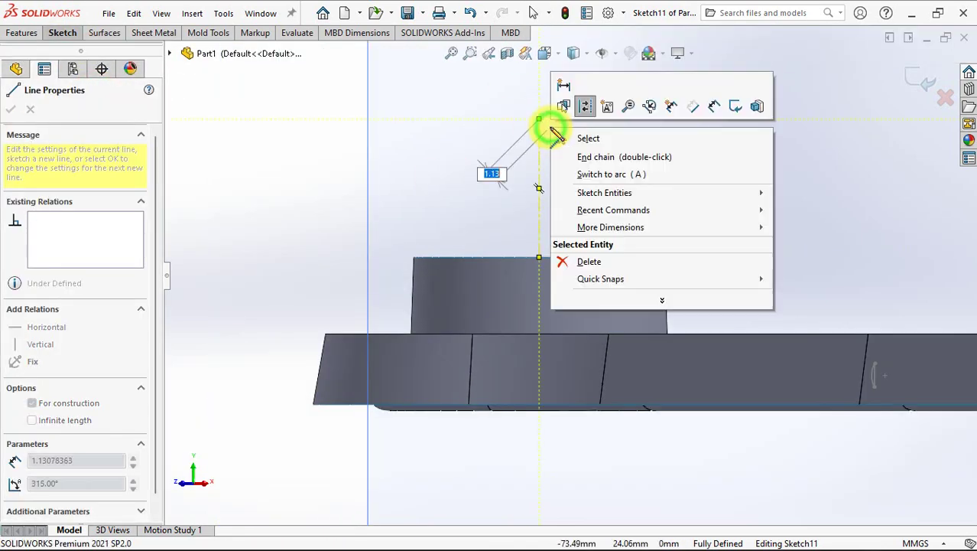
left_click(567, 139)
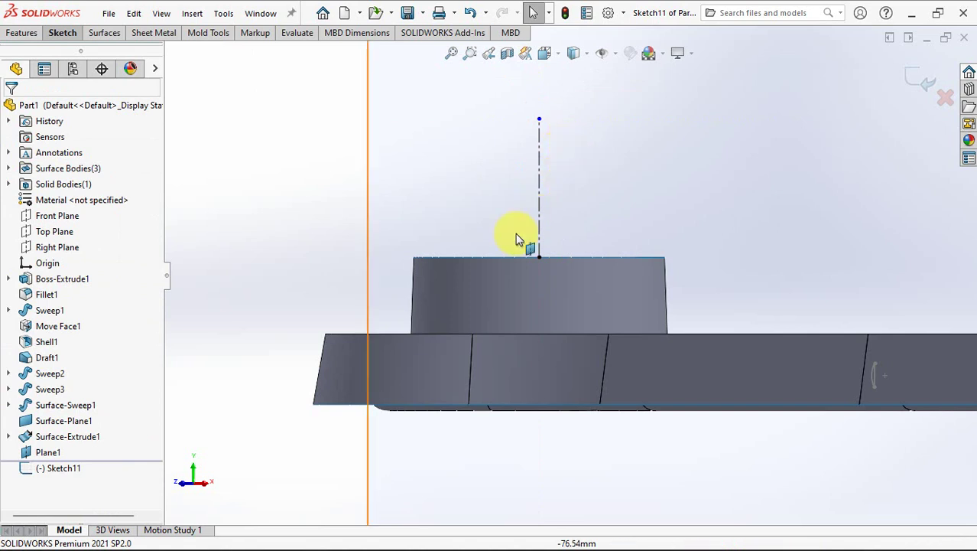
- Offset the cylinder's outer side silhouette 0.50 mm inward as construction geometry
left_click(64, 32)
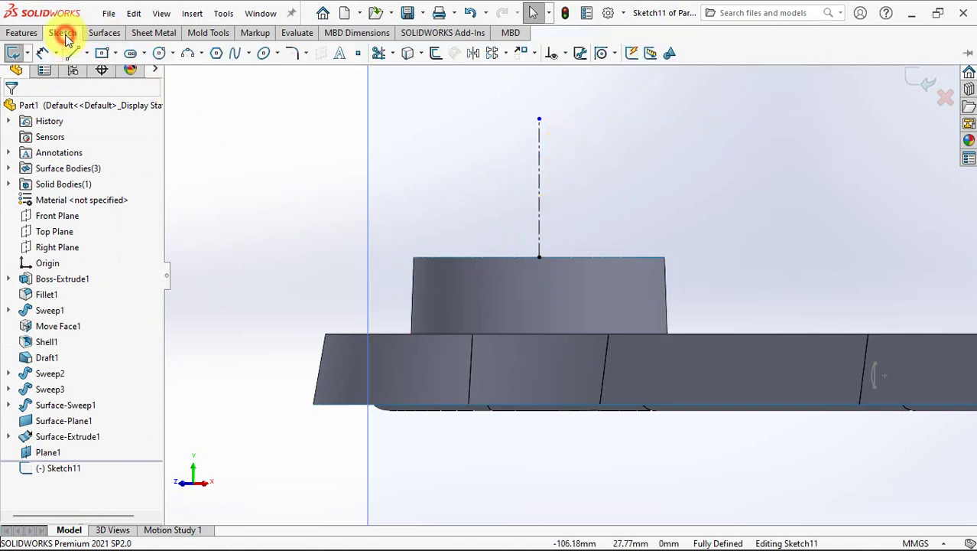
left_click(430, 52)
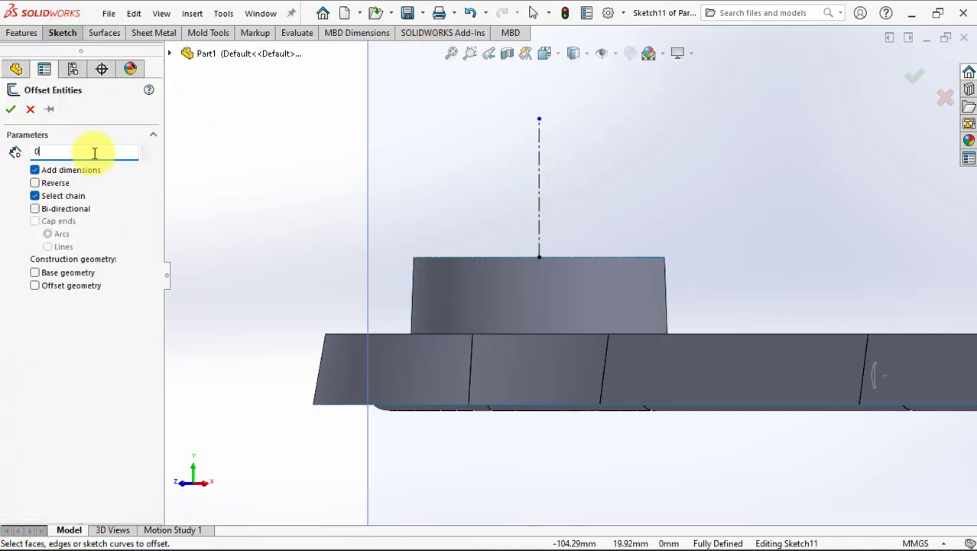
left_click(35, 285)
scroll(439, 290, "down", 3)
left_click(410, 288)
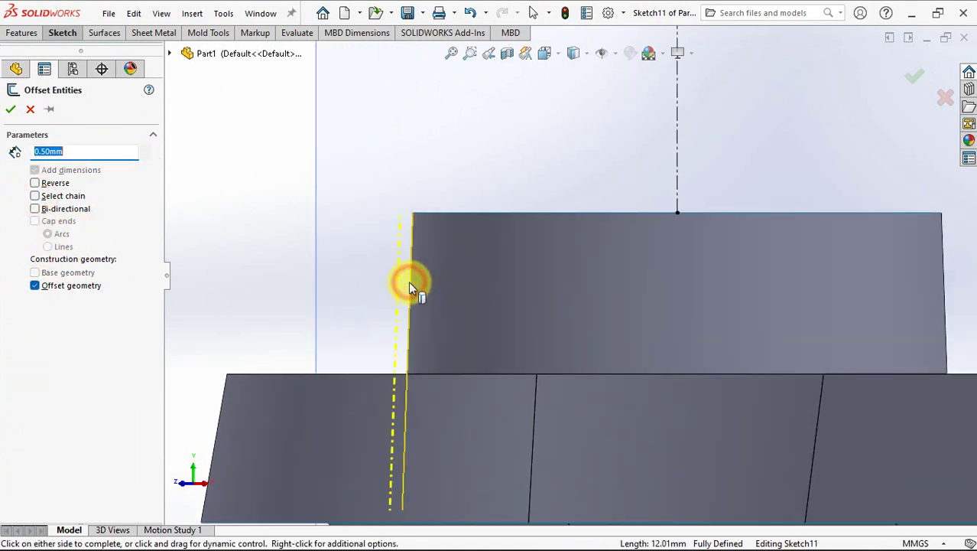
left_click(35, 183)
left_click(10, 111)
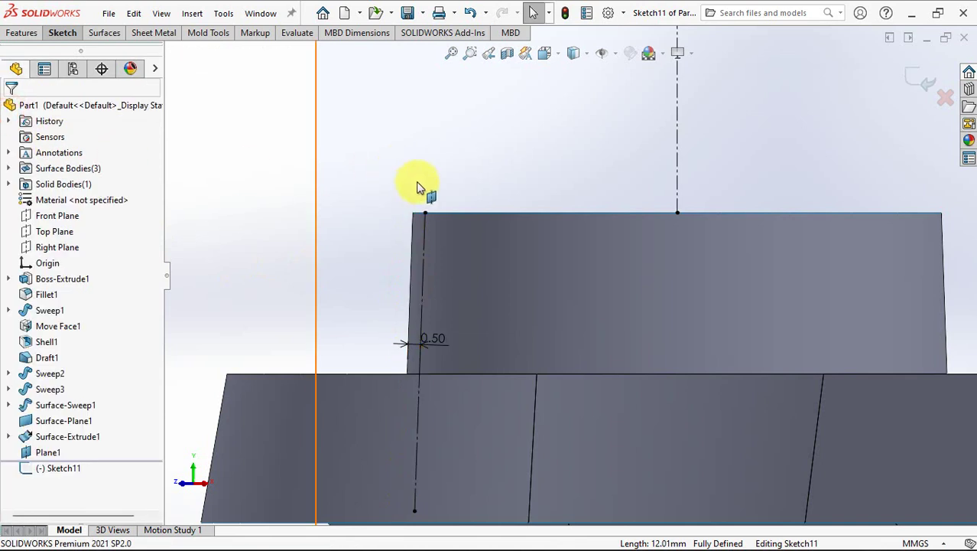
- Draw a two-point spline from the offset line's upper endpoint to the top of the vertical centerline
left_click(426, 217)
scroll(430, 222, "up", 2)
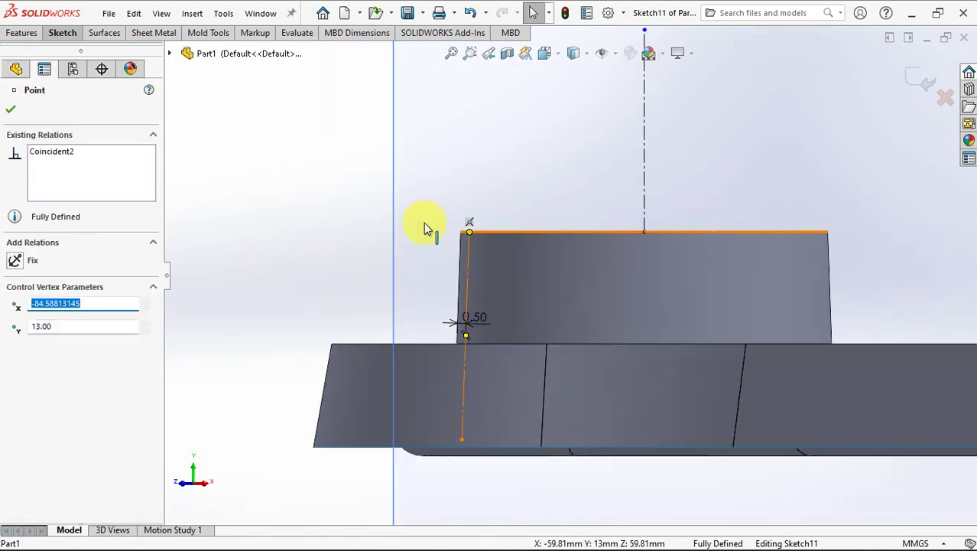
middle_click_drag(501, 187, 436, 277, "ctrl")
left_click(63, 33)
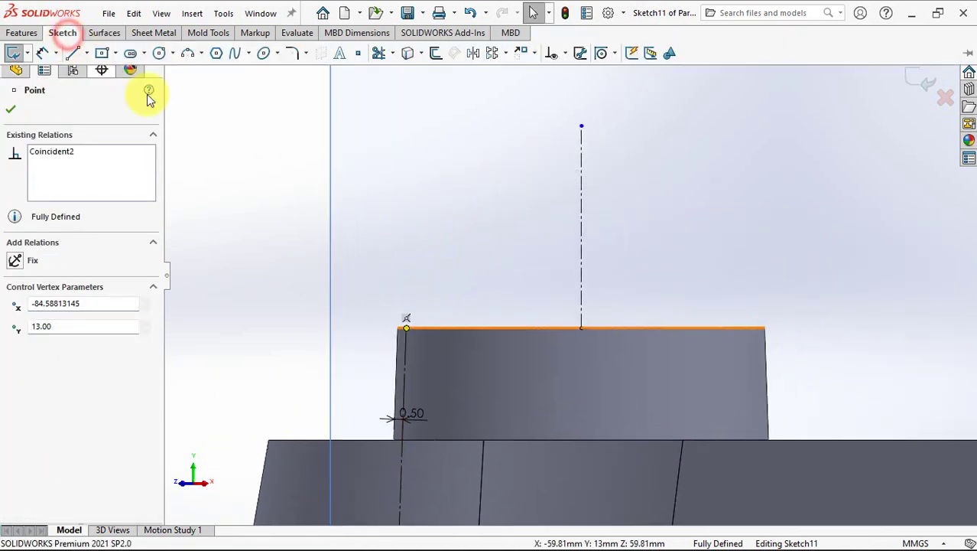
left_click(237, 53)
left_click(406, 329)
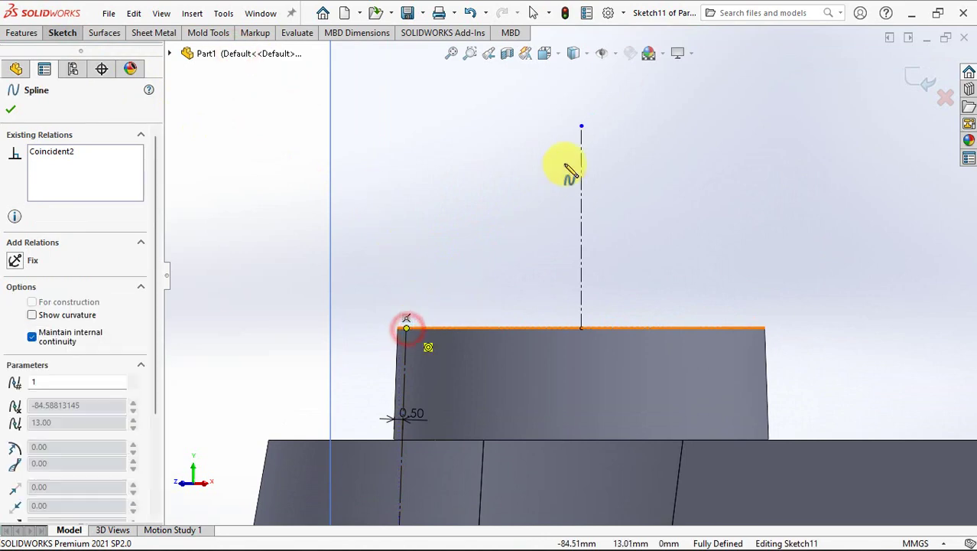
left_click(581, 127)
right_click(581, 127)
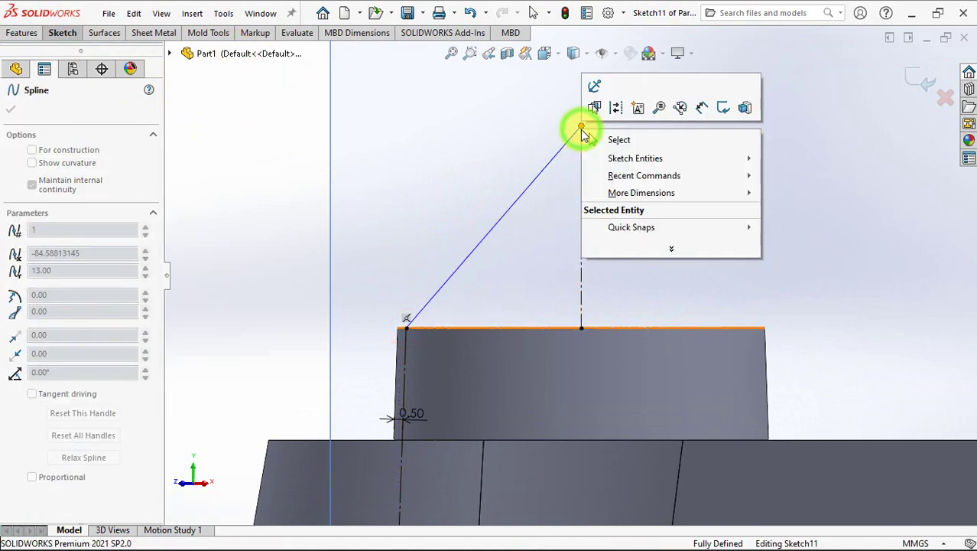
- Dimension the vertical centerline's length to 10 mm
left_click(65, 32)
left_click(47, 49)
left_click(581, 204)
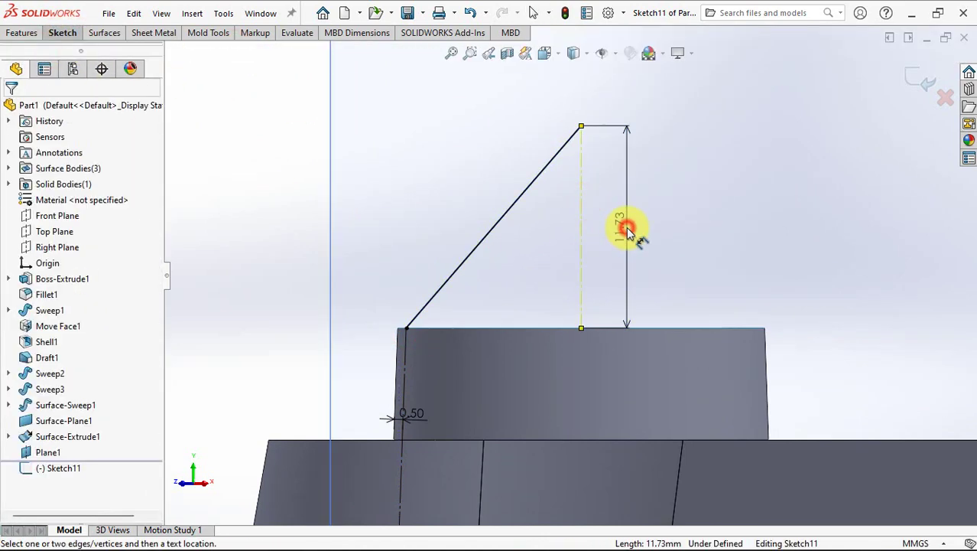
left_click(626, 227)
left_click(565, 207)
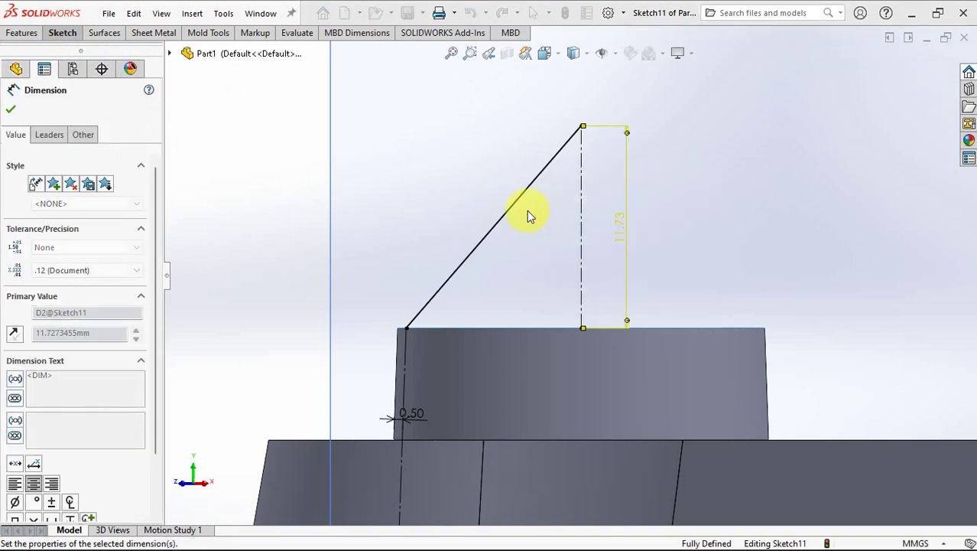
left_click(11, 109)
left_click(256, 160)
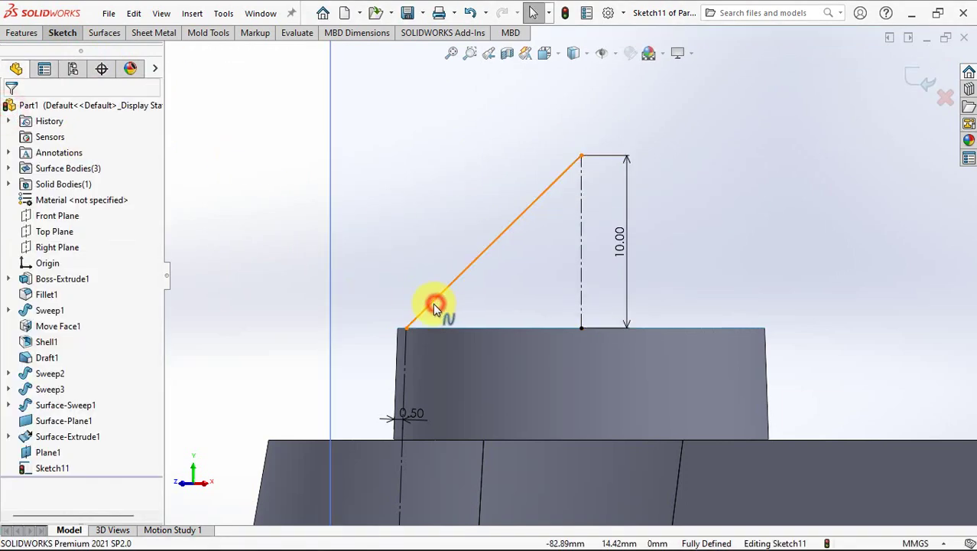
- Make the spline tangent to the offset construction line and shorten the tangent handle at its lower endpoint
left_click(433, 307)
left_click(404, 351, "ctrl")
left_click(467, 290)
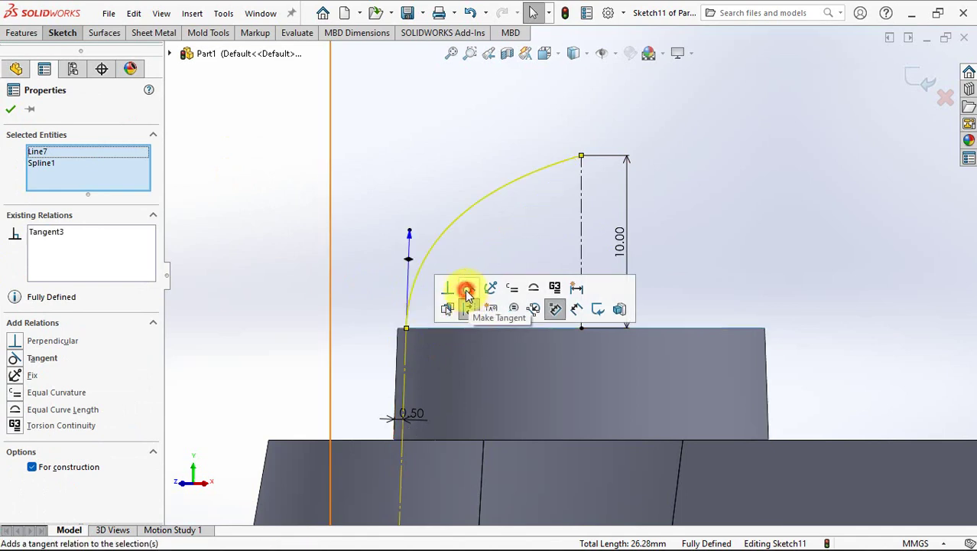
left_click(11, 109)
left_click_drag(410, 232, 407, 257)
- Sketch a short line from the cylinder's upper outer corner to the spline's lower endpoint
left_click(59, 33)
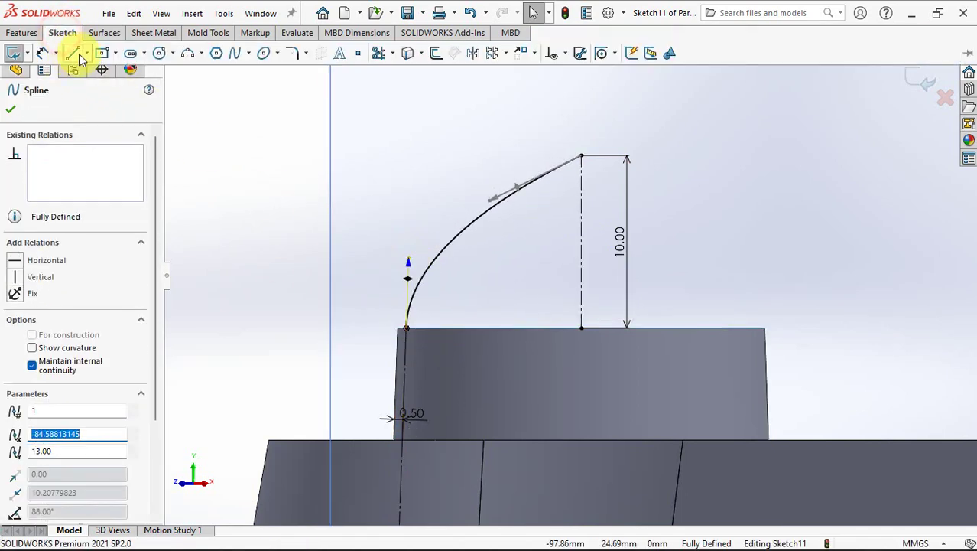
scroll(398, 332, "down", 3)
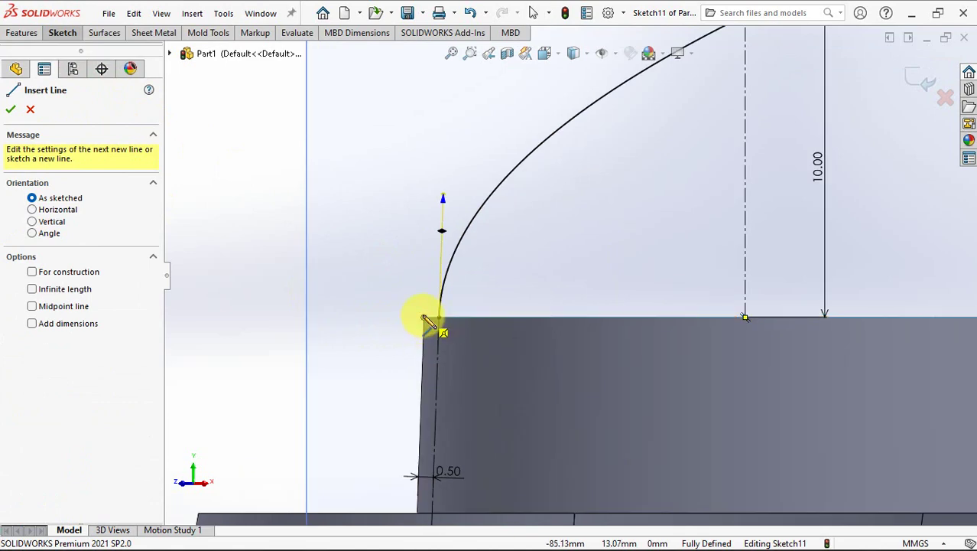
left_click(424, 316)
right_click(435, 314)
left_click(459, 329)
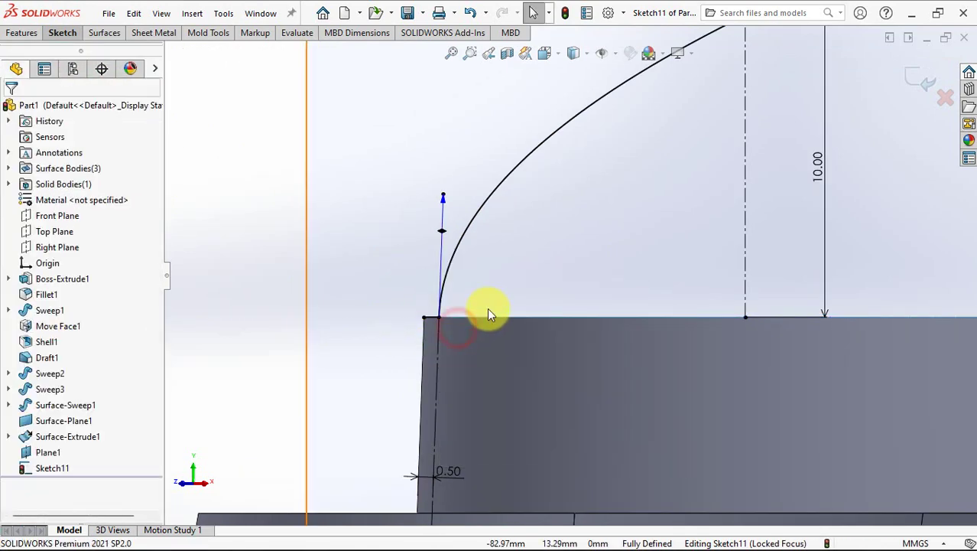
- Revolve the dome profile 360 degrees around the 10 mm vertical centerline as a surface
scroll(487, 307, "up", 5)
mouse_move(550, 302)
middle_mouse_down()
mouse_move(530, 327)
mouse_move(524, 366)
middle_mouse_up()
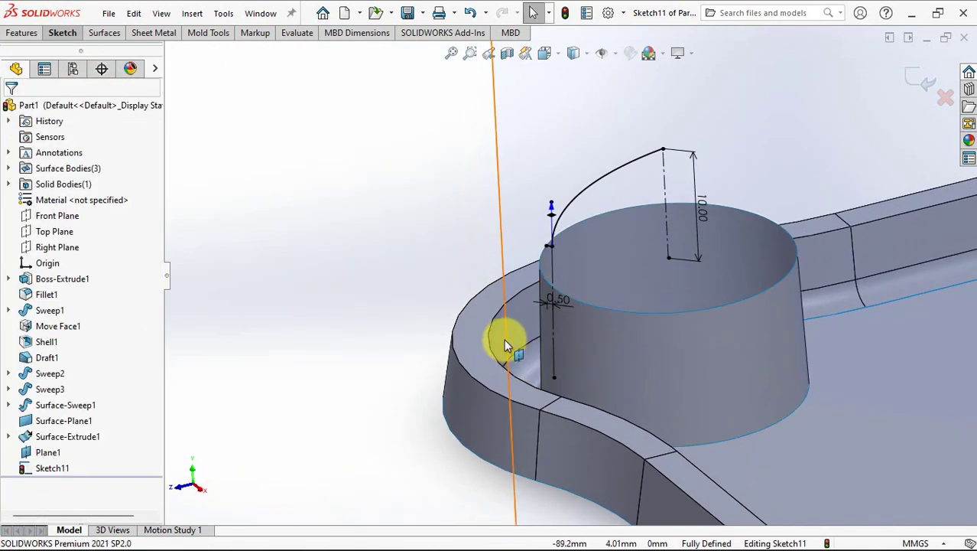
left_click(104, 32)
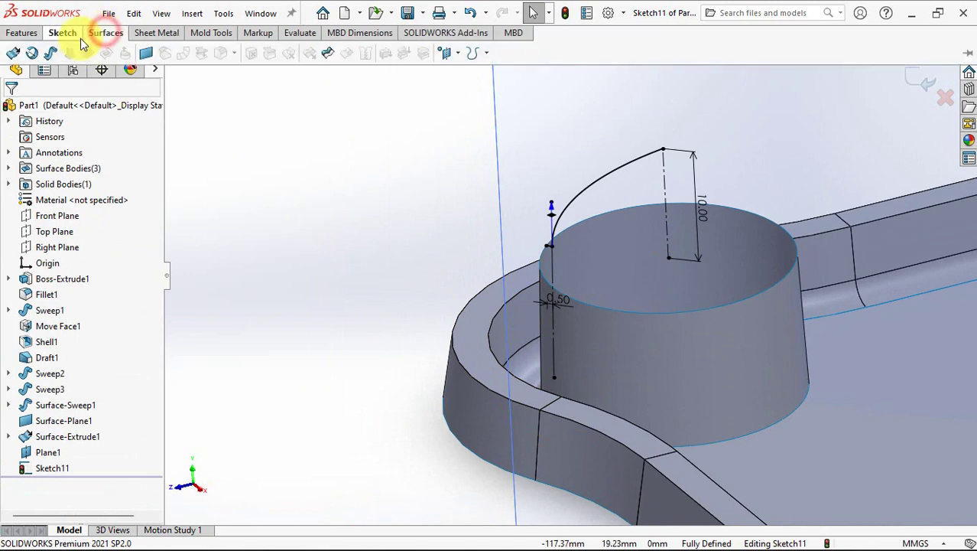
left_click(35, 59)
left_click(665, 191)
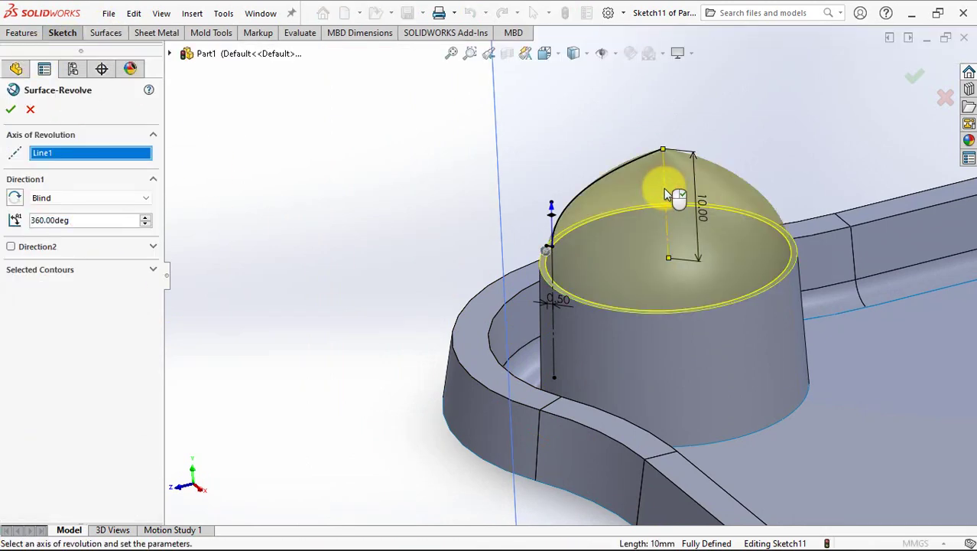
left_click(917, 79)
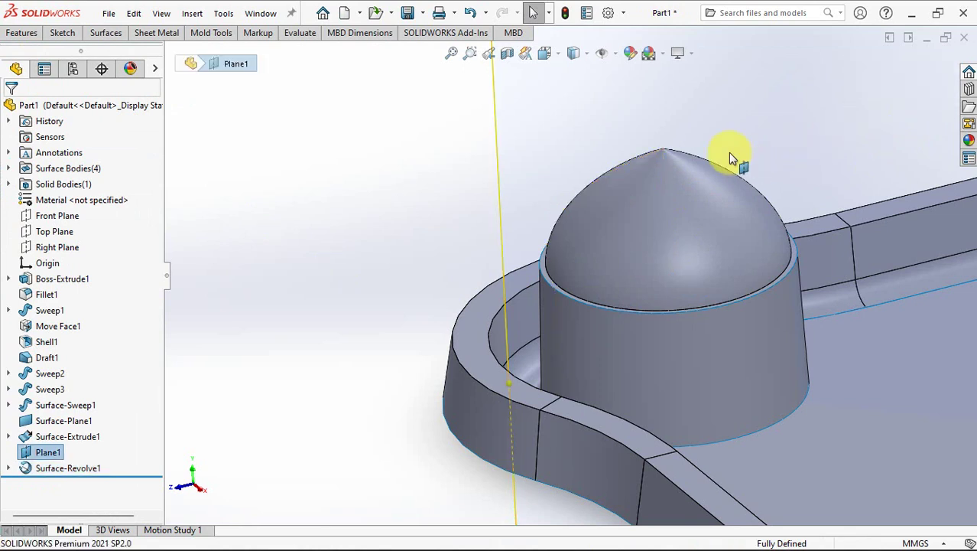
- Knit the corner cylinder surface and the revolved dome surface together with merged entities and no solid
left_click(104, 34)
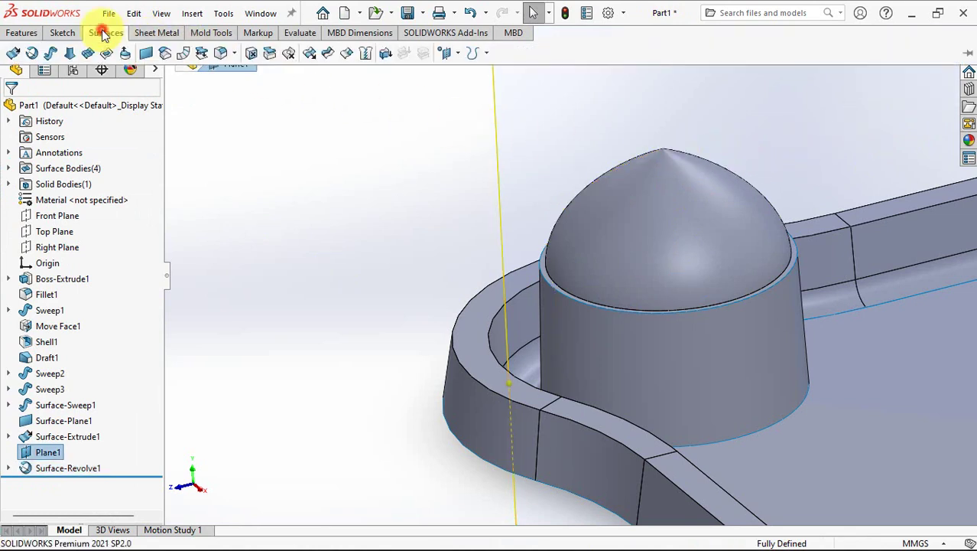
left_click(366, 56)
left_click(736, 344)
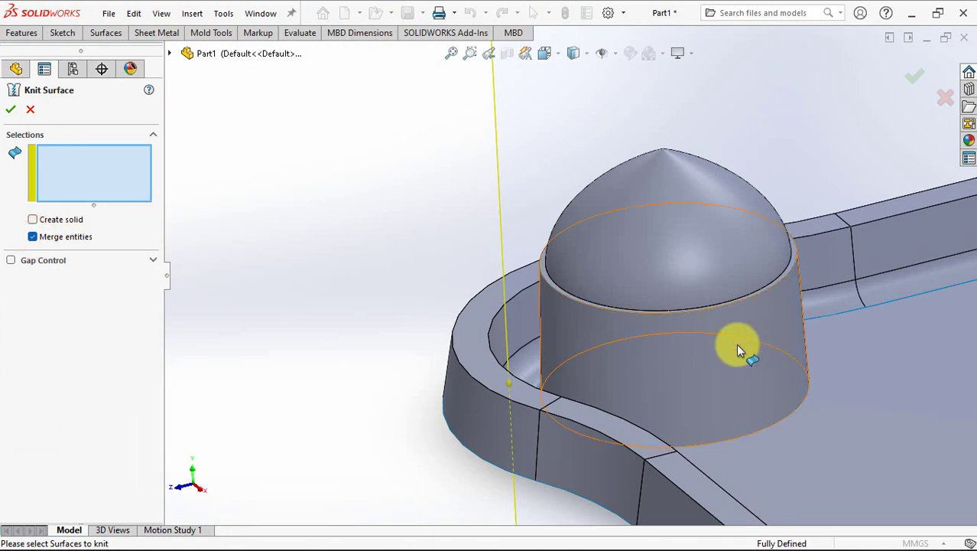
left_click(648, 261)
left_click(914, 85)
left_click(808, 123)
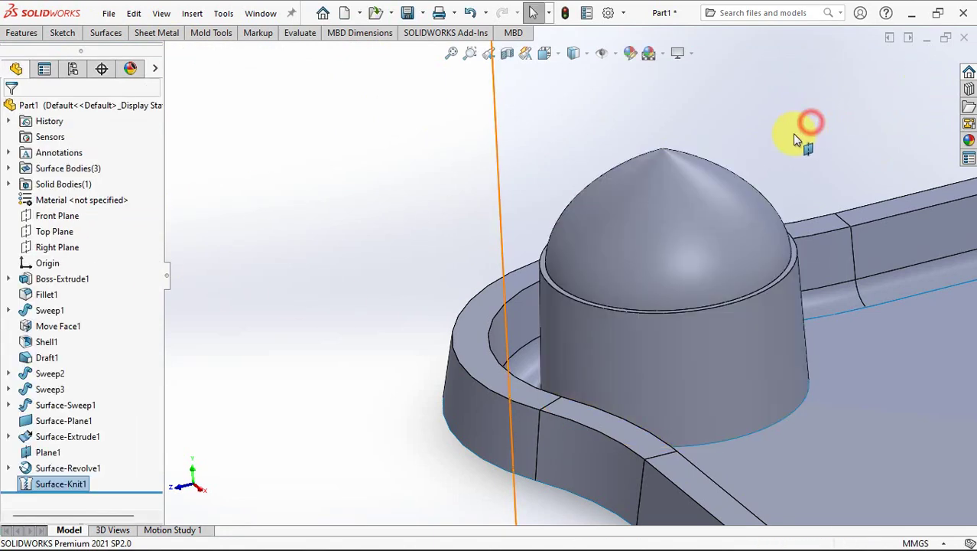
- Create a reference axis at the intersection of the Front Plane and the Right Plane
scroll(758, 162, "up", 9)
middle_click_drag(748, 167, 723, 182)
scroll(698, 200, "down", 1)
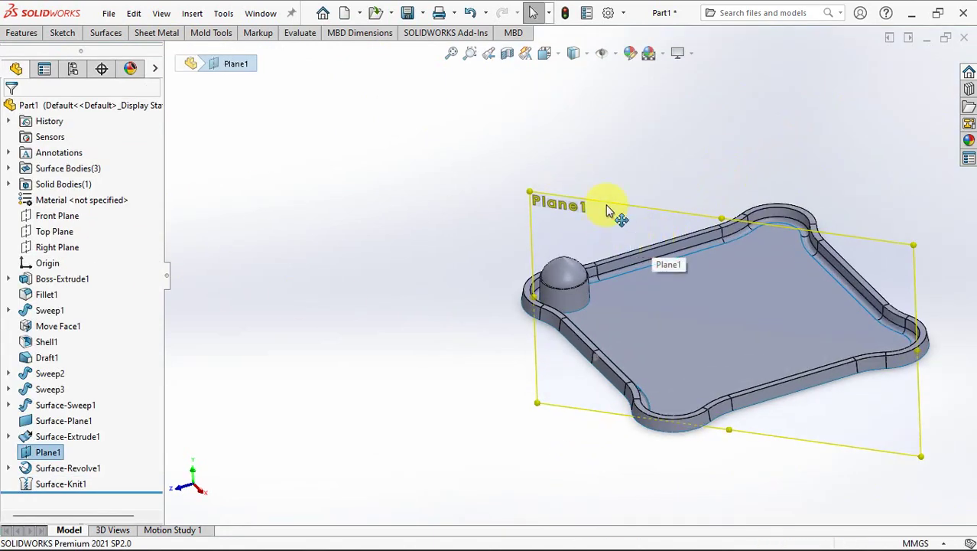
left_click(690, 162)
left_click(46, 217)
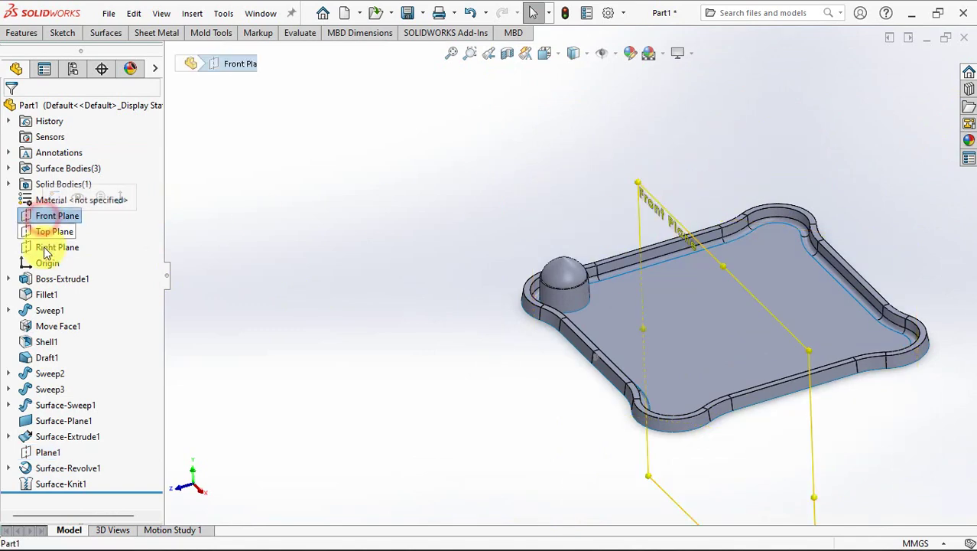
left_click(39, 248, "ctrl")
left_click(23, 33)
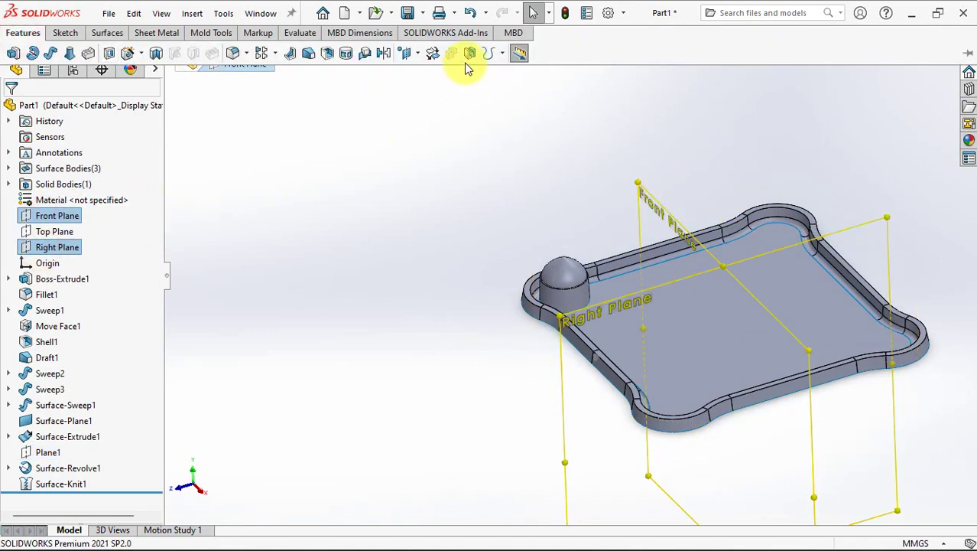
left_click(405, 53)
left_click(455, 90)
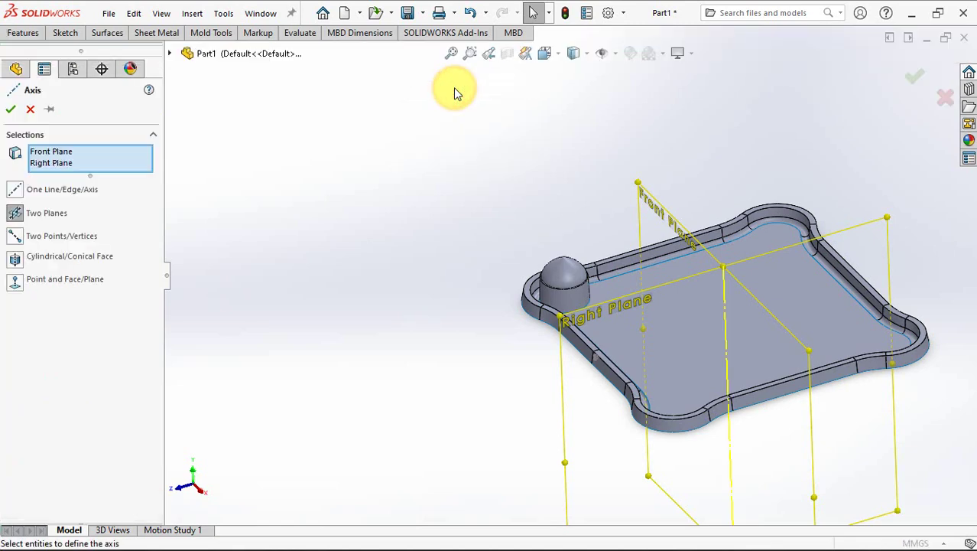
left_click(12, 108)
- Circular-pattern the knitted dome body around the new axis with 4 equally spaced instances over 360 degrees
left_click(21, 34)
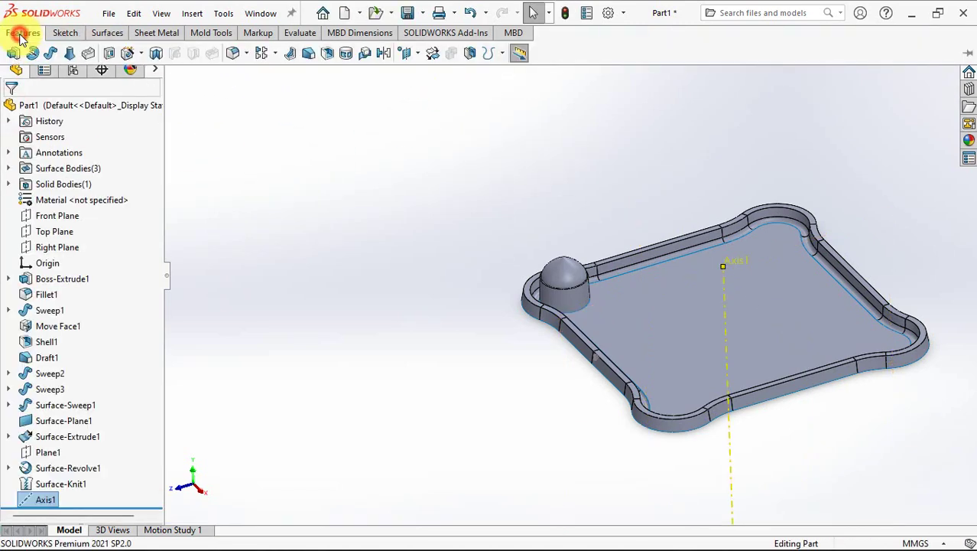
left_click(275, 55)
left_click(293, 88)
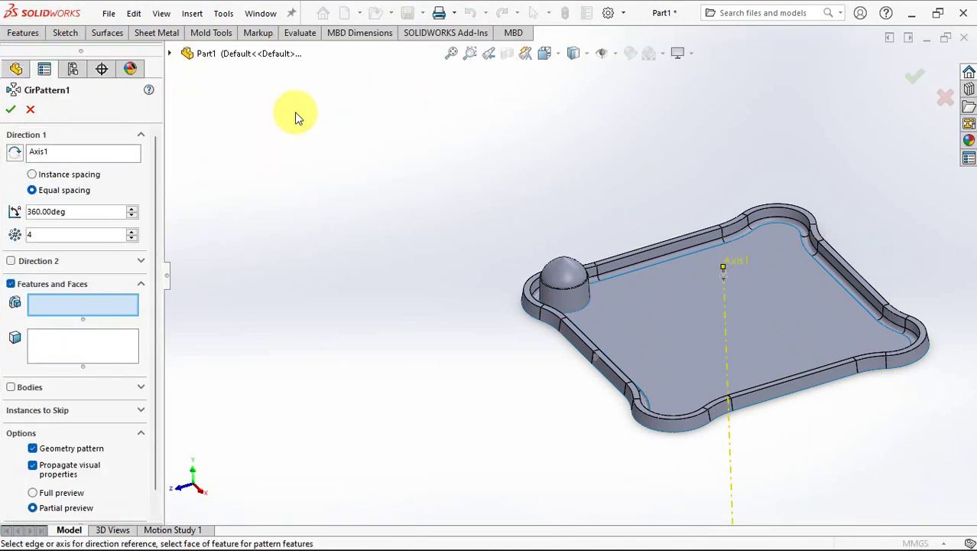
left_click(10, 388)
scroll(583, 273, "down", 3)
left_click(583, 273)
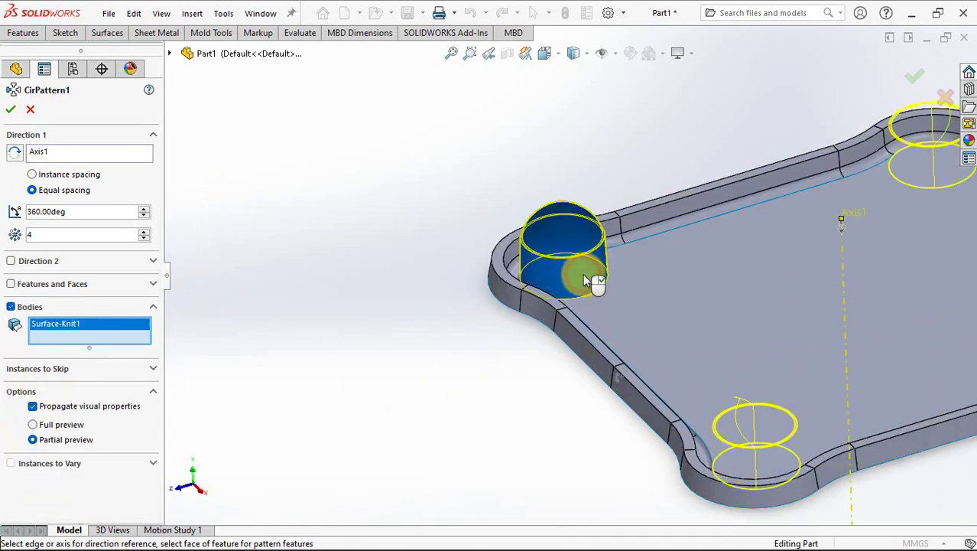
scroll(582, 273, "up", 3)
left_click(9, 111)
left_click(268, 203)
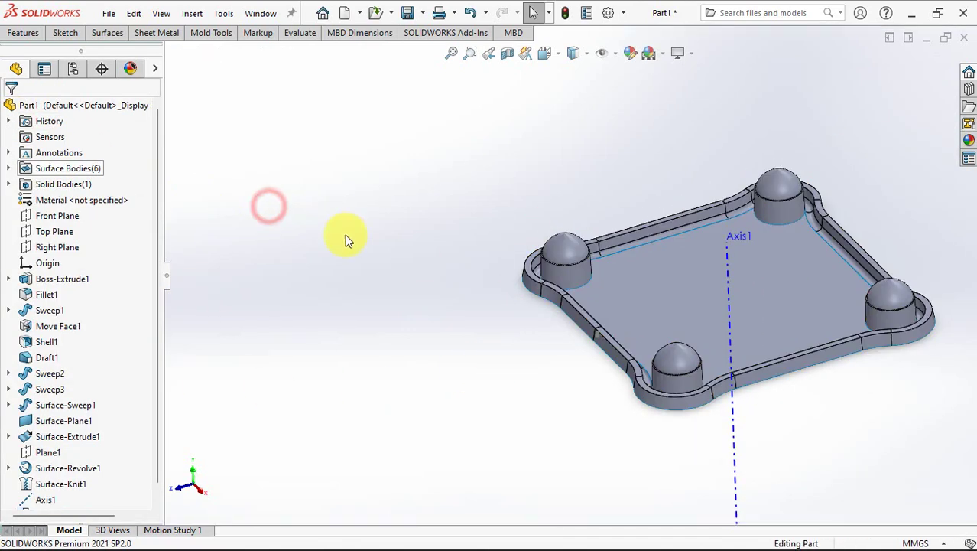
- Start a sketch on the Right Plane and show the model sectioned at that plane, viewed straight on
left_click(58, 247)
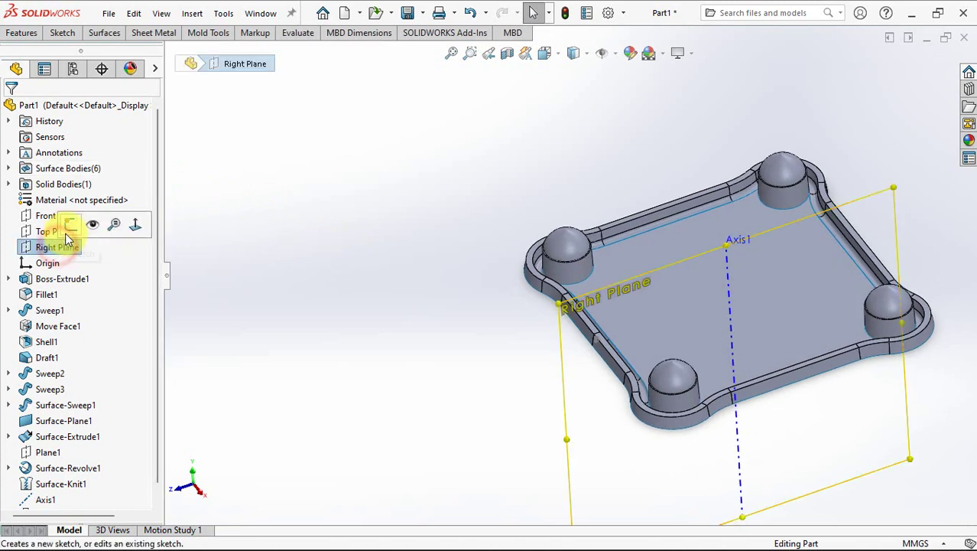
left_click(66, 224)
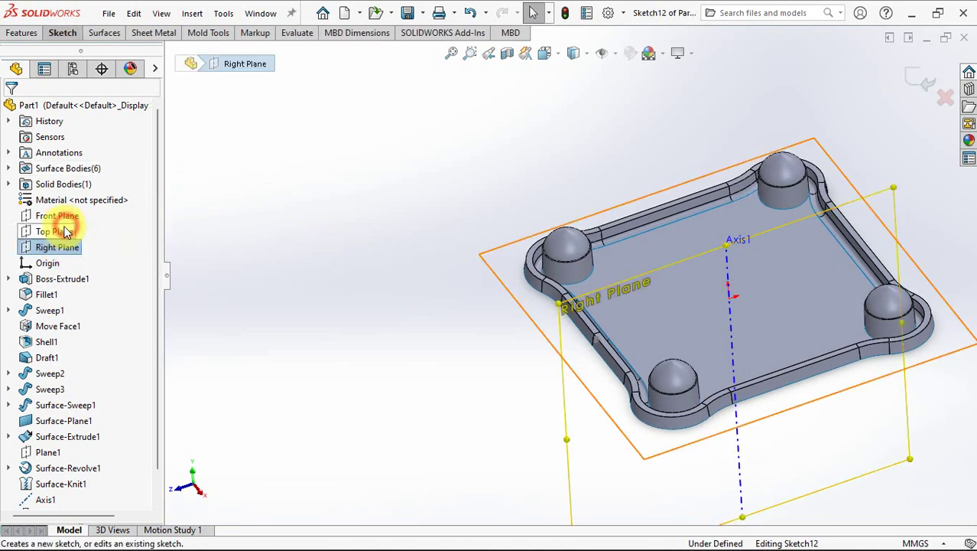
left_click(507, 55)
left_click(13, 105)
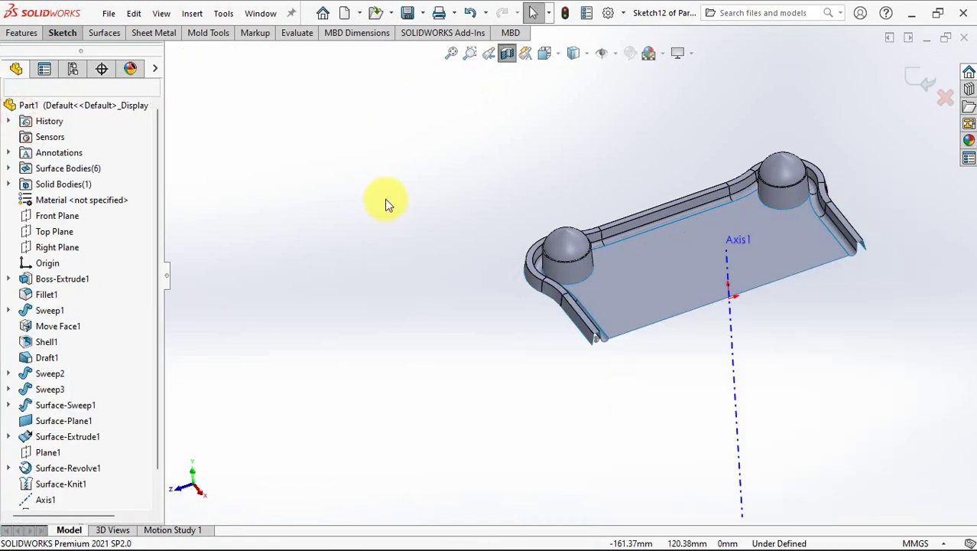
key("ctrl+8")
middle_click_drag(381, 202, 302, 394, "ctrl")
scroll(316, 346, "down", 5)
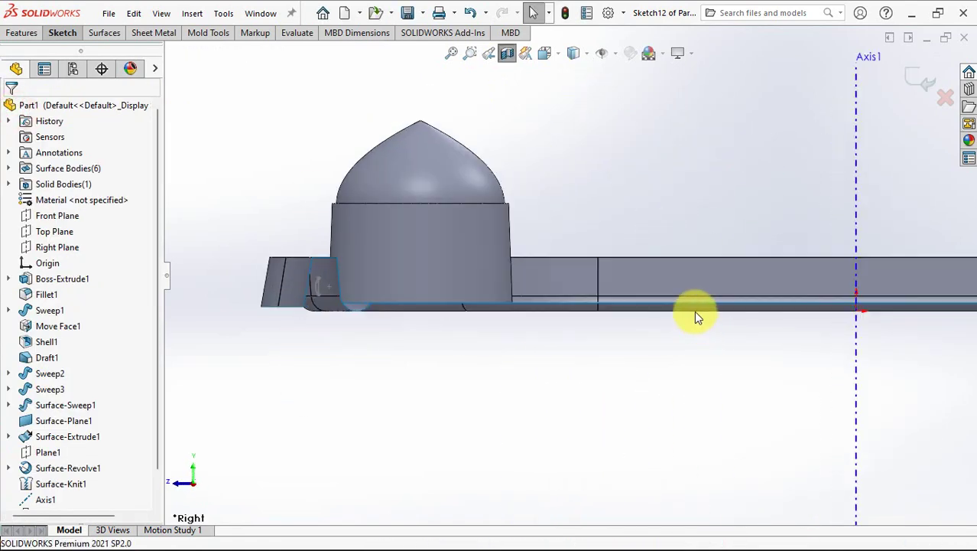
middle_click_drag(657, 316, 511, 410, "ctrl")
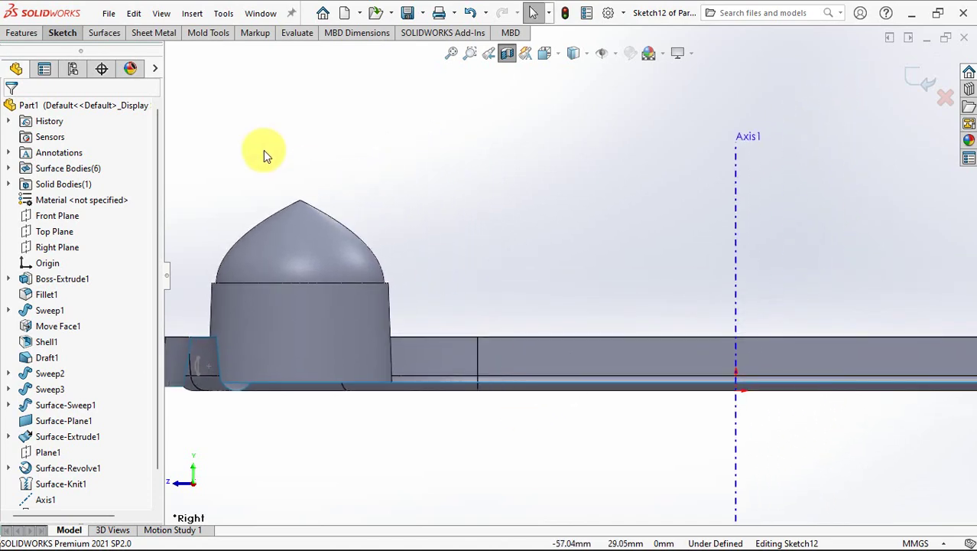
- Sketch a vertical centerline up from the origin, ending in a horizontal centerline about 8 mm long
left_click(62, 33)
left_click(85, 53)
left_click(98, 89)
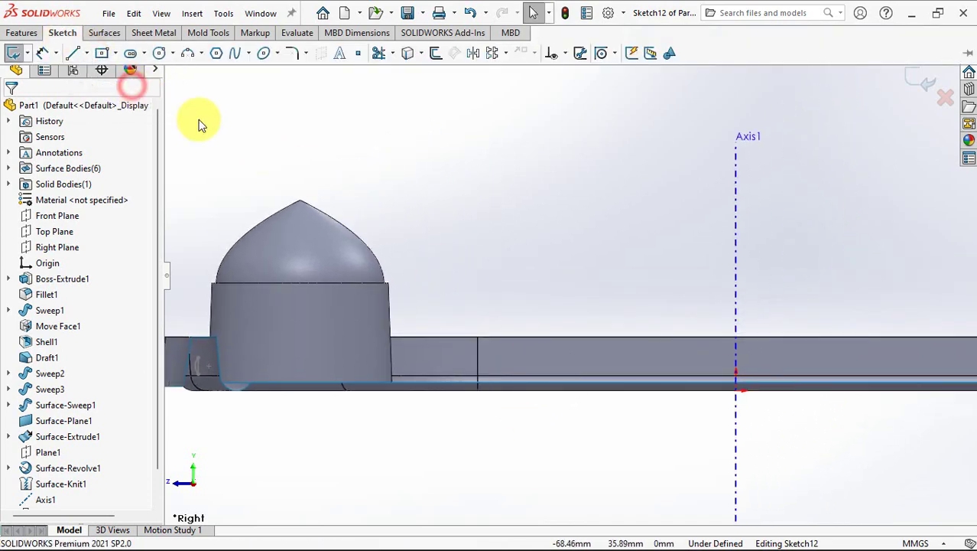
left_click(736, 392)
scroll(753, 203, "up", 4)
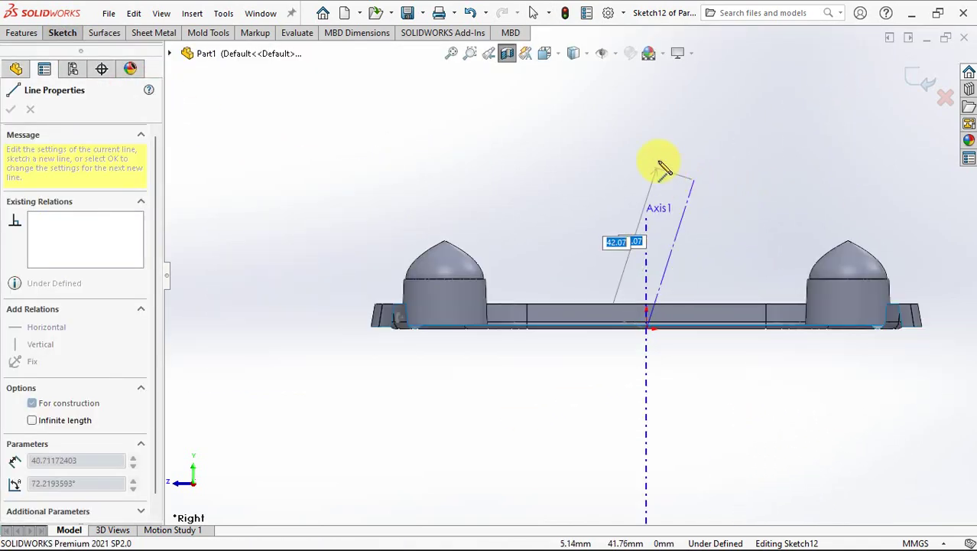
left_click(647, 157)
left_click(678, 156)
right_click(679, 157)
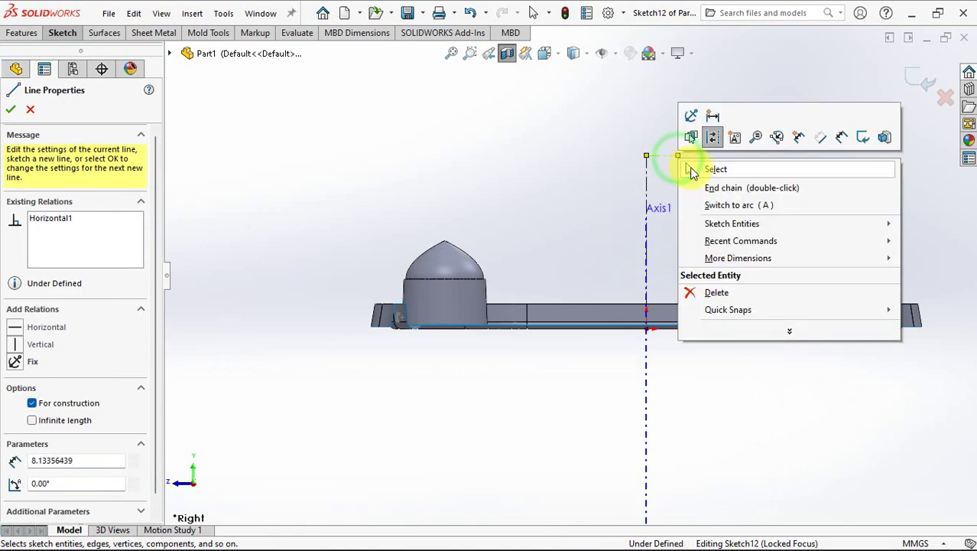
left_click(690, 168)
- Draw a three-point arc of about 70 mm radius from the lid floor beneath one corner dome to the vertical centerline's upper endpoint
left_click(63, 33)
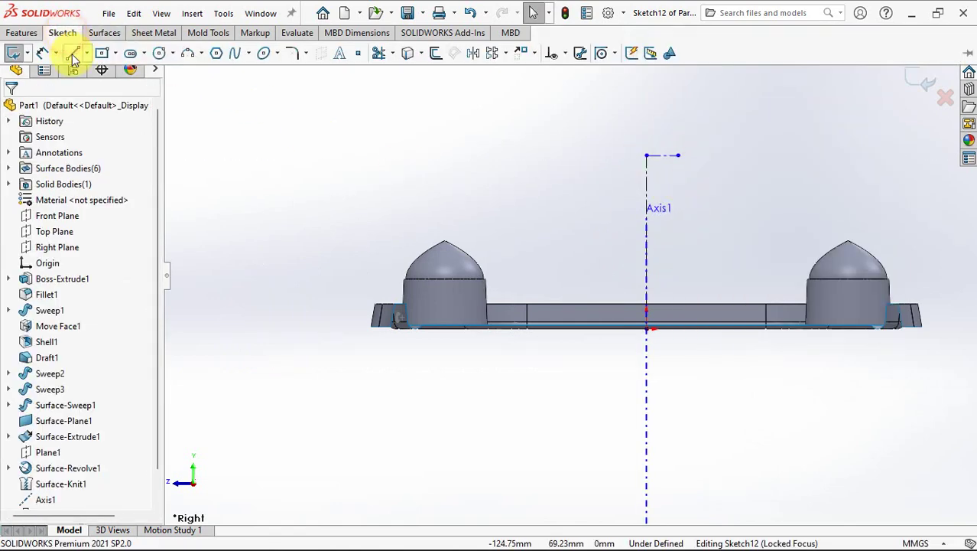
left_click(187, 54)
scroll(454, 336, "down", 5)
left_click(459, 304)
scroll(458, 305, "up", 2)
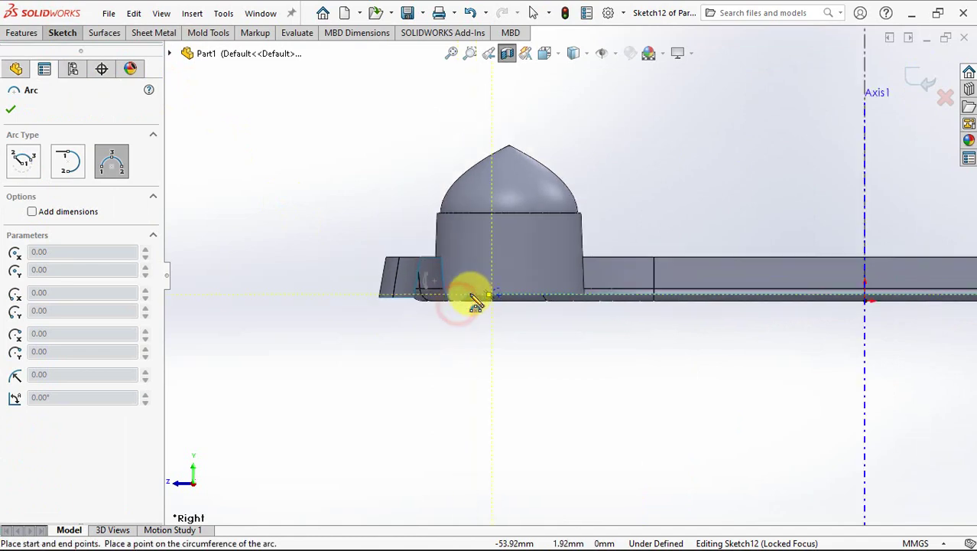
scroll(767, 159, "up", 2)
left_click(775, 81)
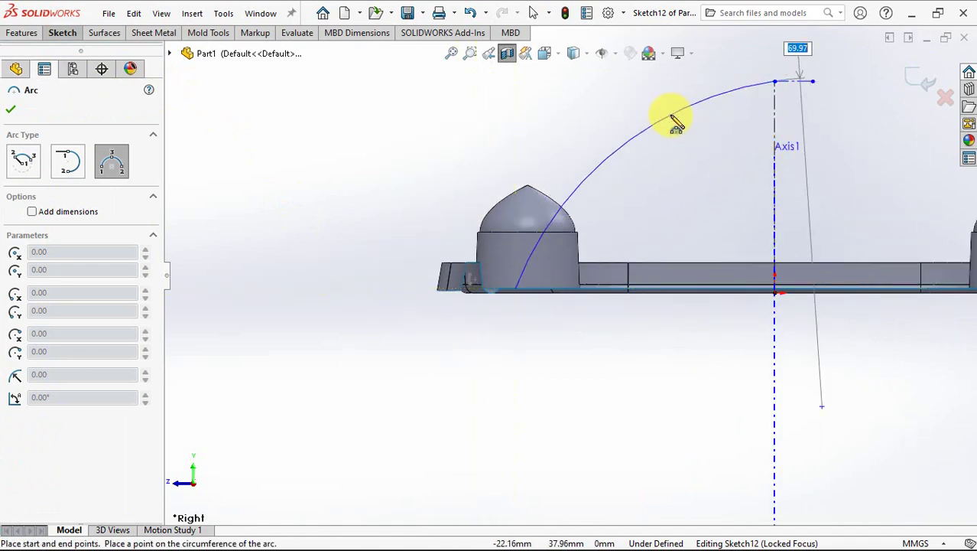
left_click(674, 115)
key("Escape")
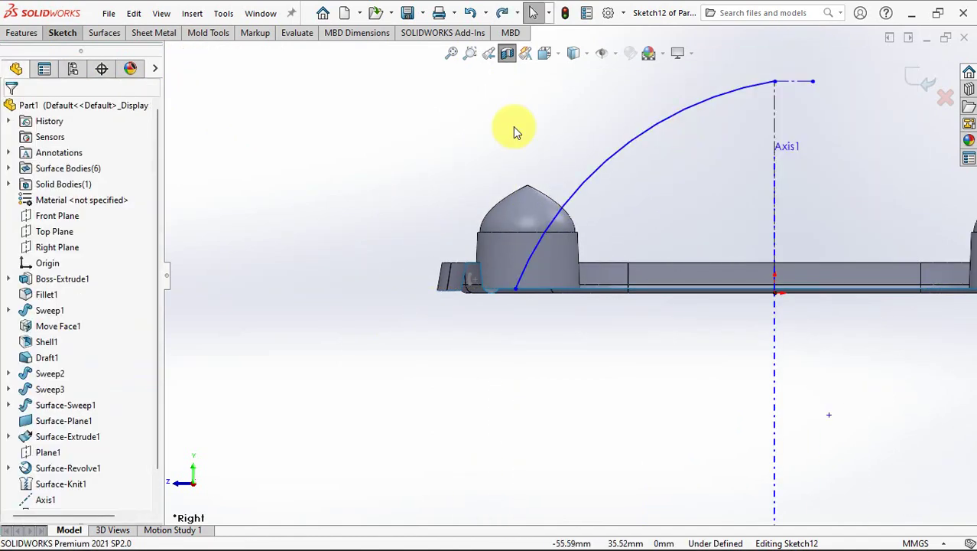
- Sketch a second vertical centerline rising from the arc's upper endpoint
middle_click_drag(513, 126, 422, 273, "ctrl")
left_click(62, 32)
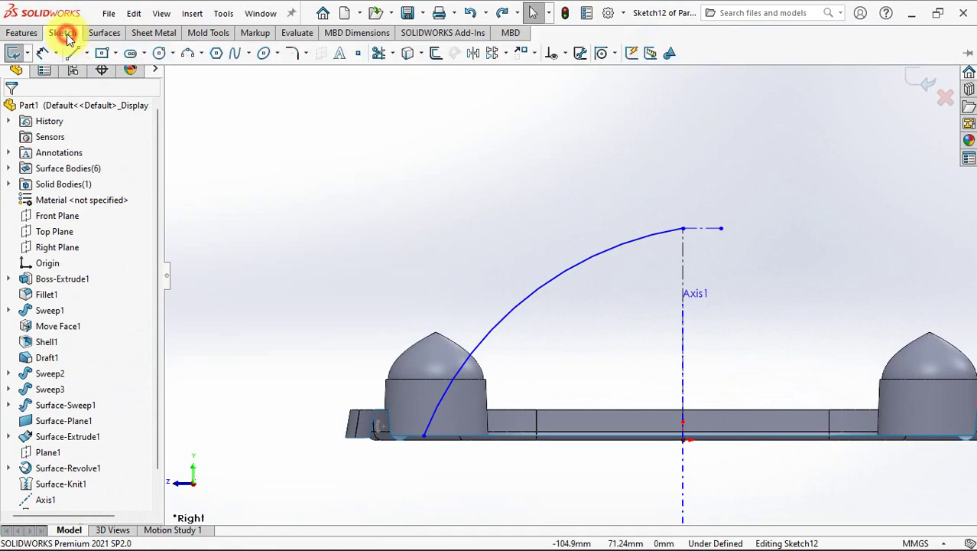
left_click(74, 53)
left_click(683, 229)
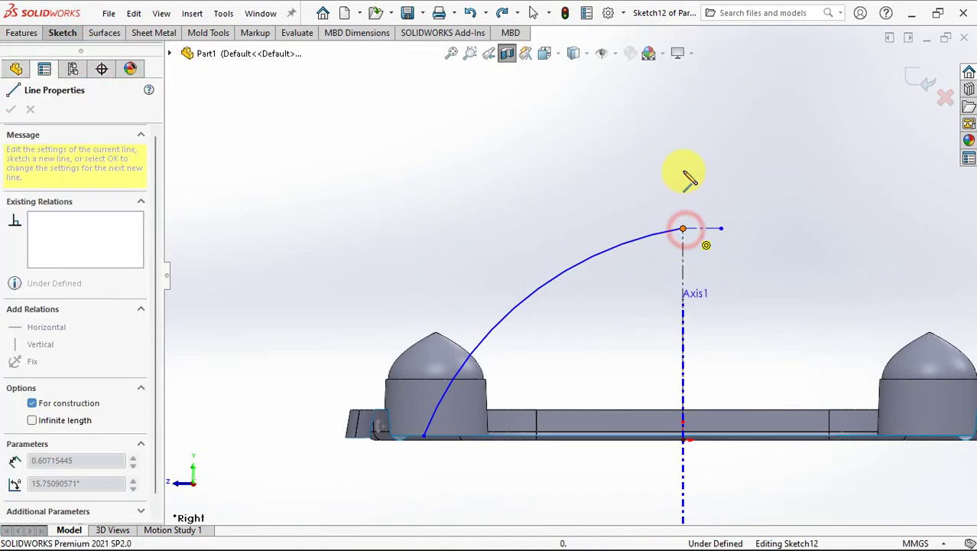
left_click(683, 168)
right_click(683, 166)
left_click(708, 176)
- Draw three-point arcs for the dome's tip: a cap of about 3 mm radius from the centerline top, and a concave arc of about 17 mm down to the dome arc
left_click(65, 35)
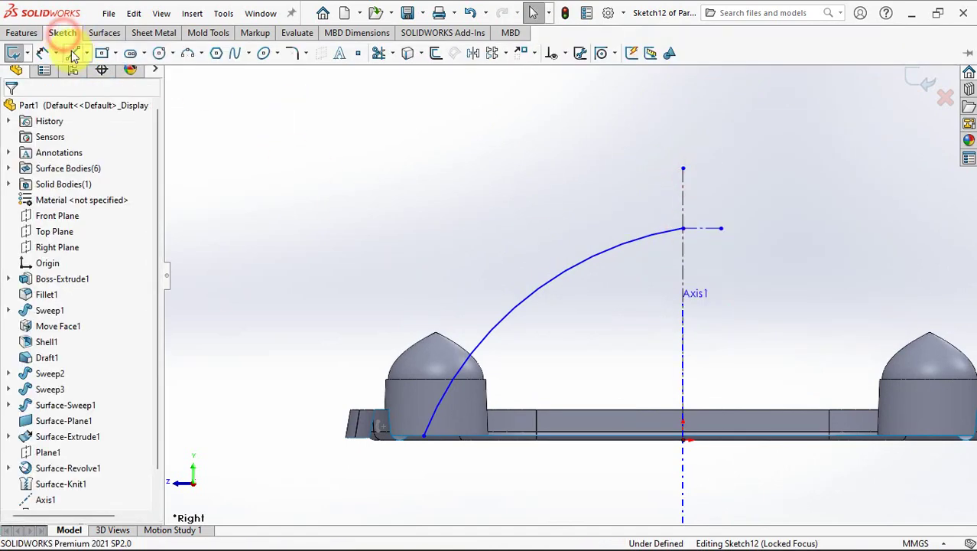
left_click(180, 56)
scroll(684, 195, "down", 2)
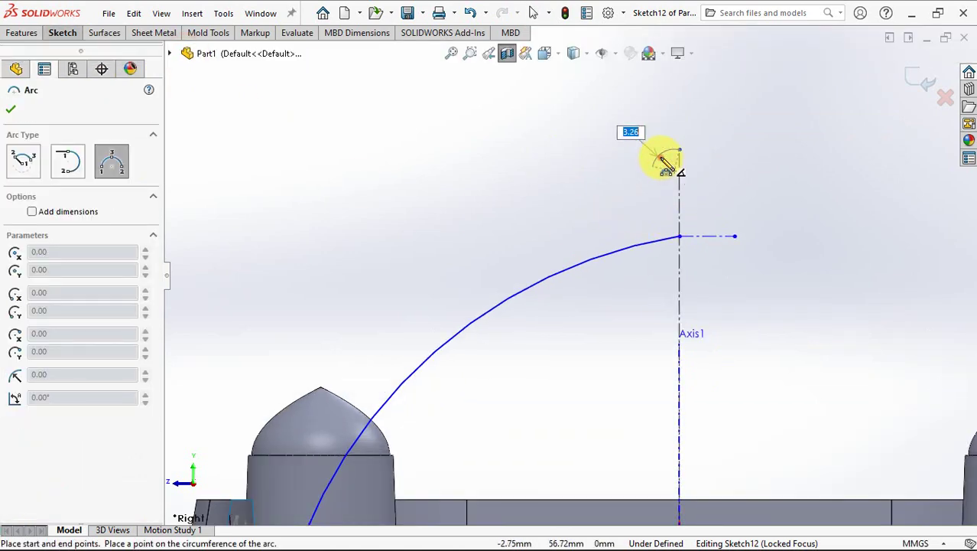
left_click(664, 162)
left_click(590, 259)
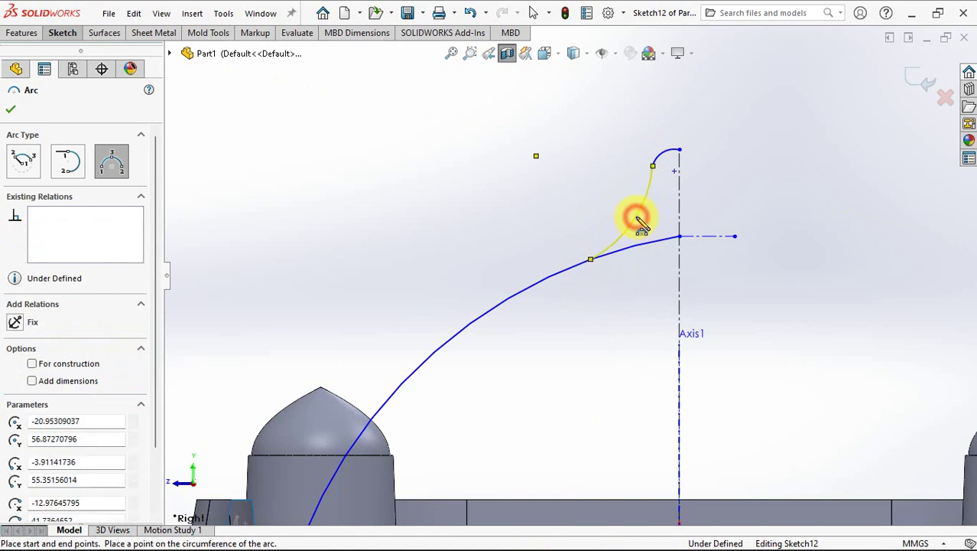
left_click(636, 218)
right_click(629, 220)
left_click(660, 230)
- Make the small cap arc's center coincident with the vertical centerline and the cap arc tangent to the concave arc
middle_click_drag(628, 233, 626, 176, "ctrl")
left_click(672, 114)
left_click(678, 158, "ctrl")
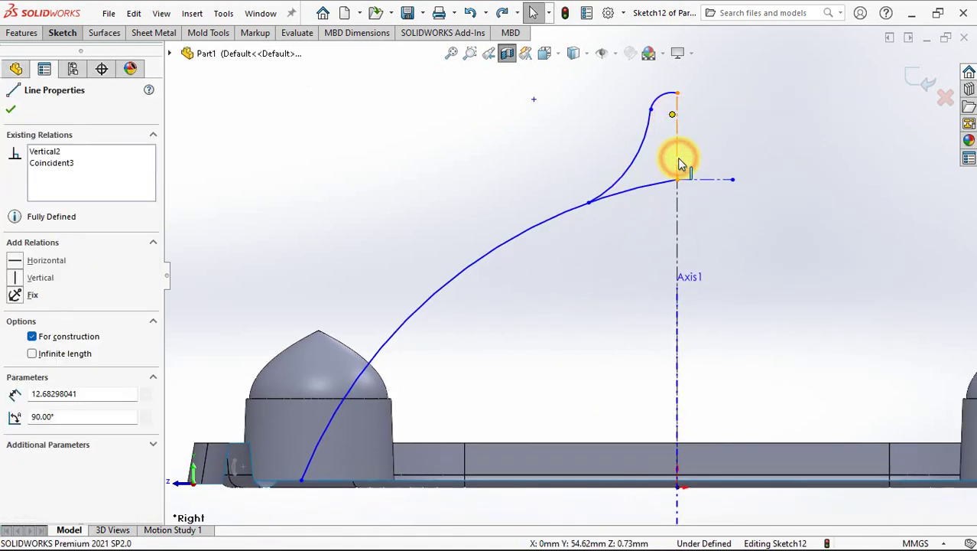
left_click(663, 99)
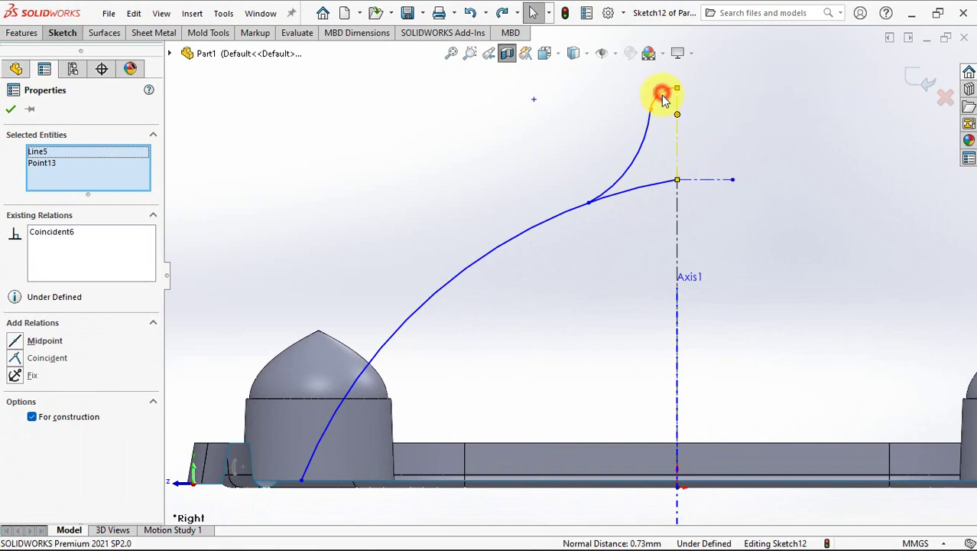
left_click(647, 136, "ctrl")
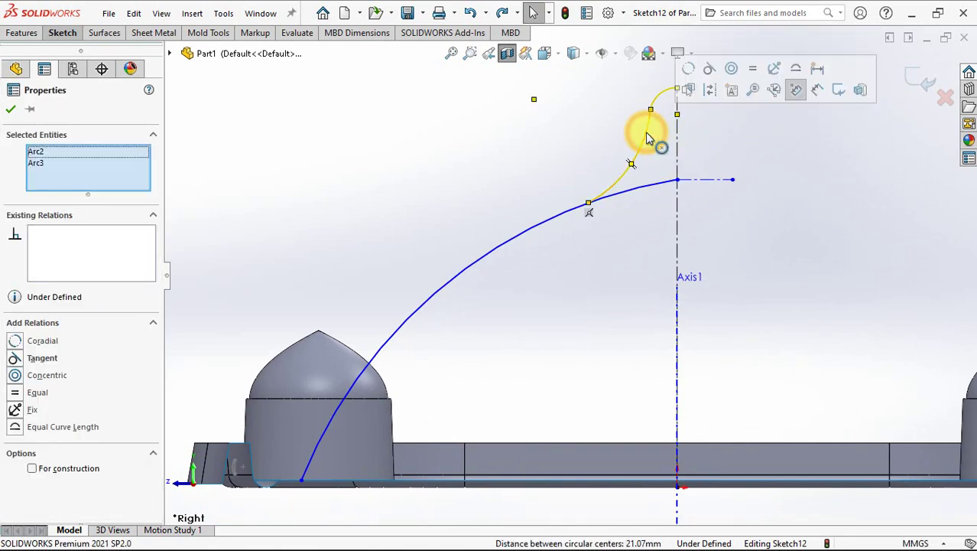
left_click(710, 73)
- Dimension the small cap arc at the dome's tip with a radius of 1.5 mm
scroll(67, 38, "up", 1)
left_click(67, 38)
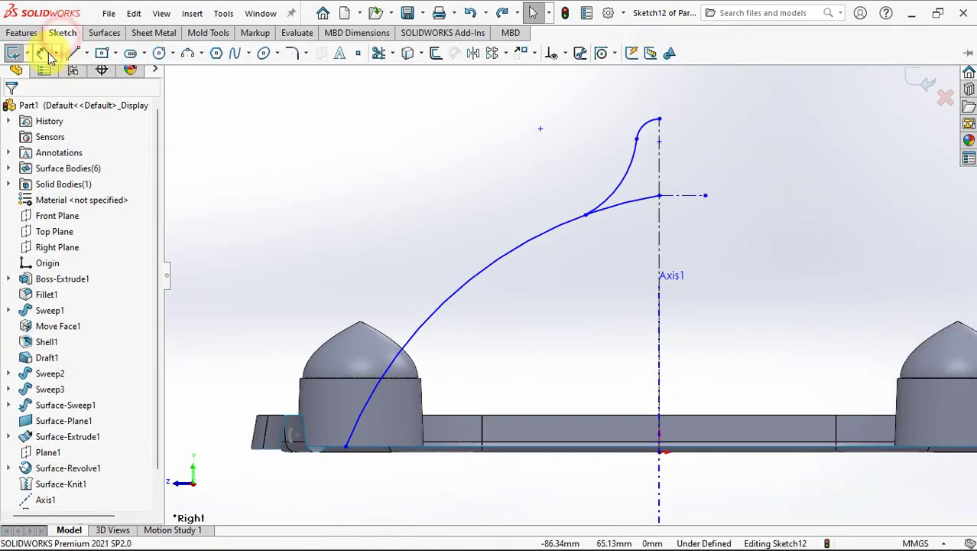
left_click(46, 53)
left_click(641, 136)
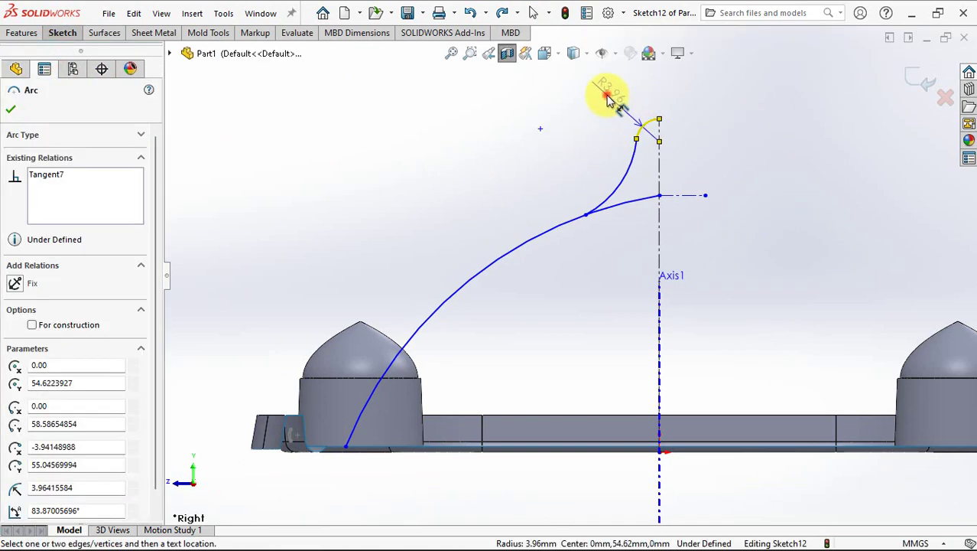
left_click(602, 93)
type("1.5")
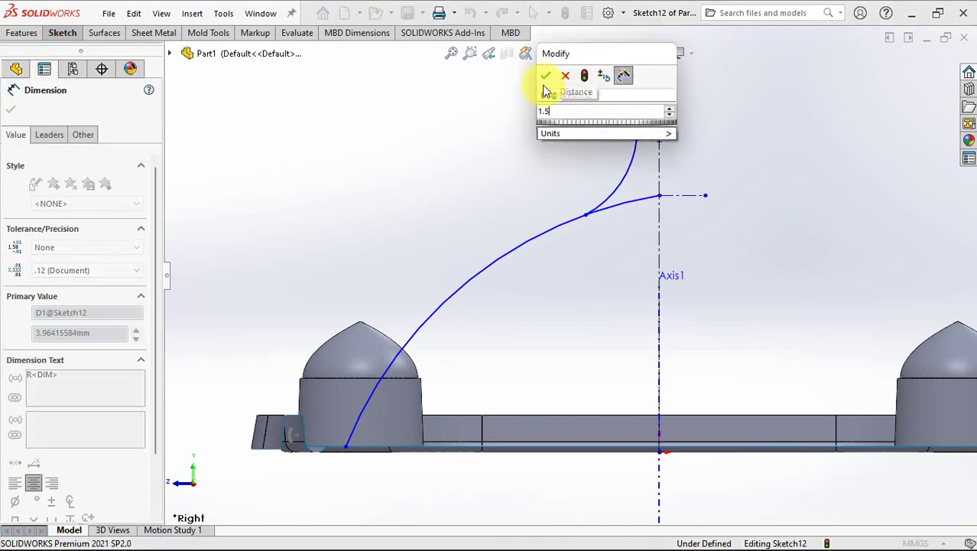
left_click(545, 75)
- Dimension the concave arc below the tip with a radius of 20 mm
left_click(626, 191)
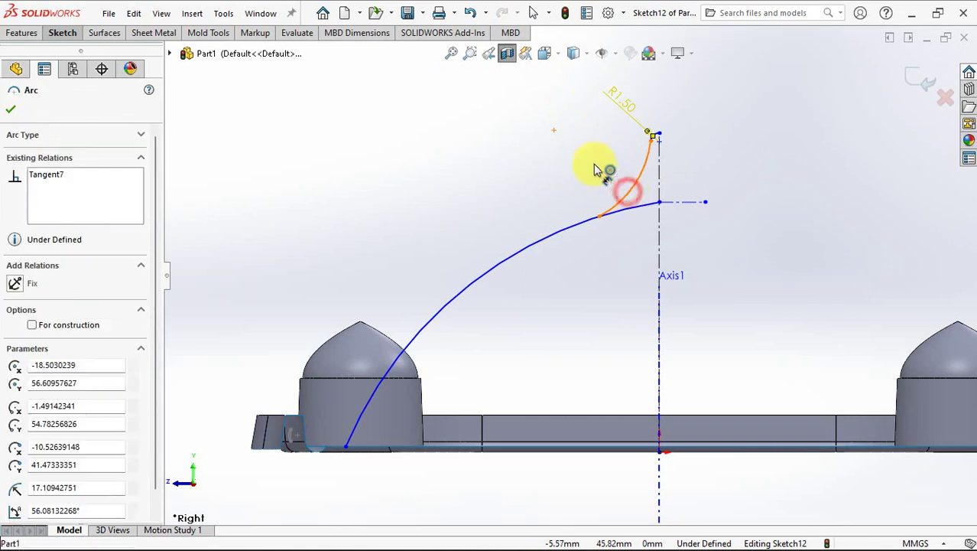
left_click(591, 160)
type("2")
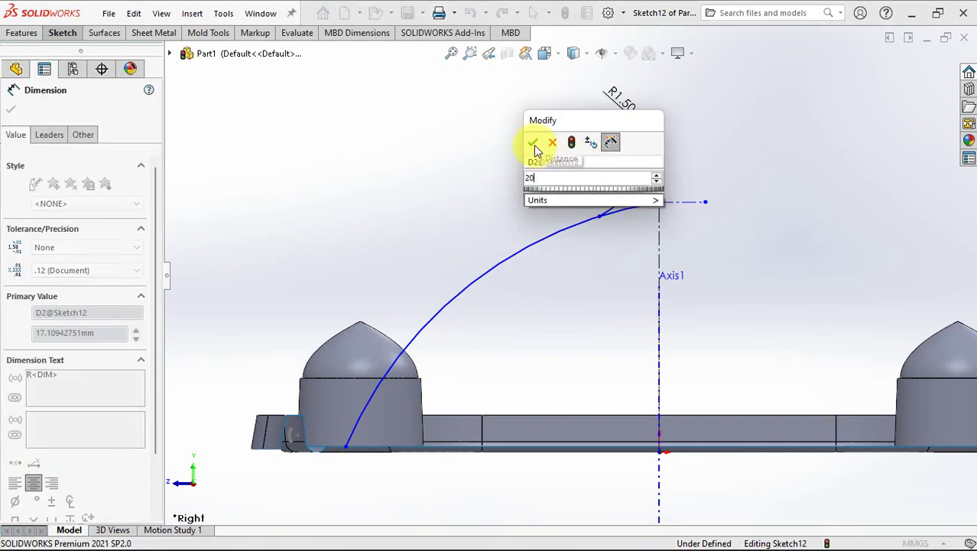
type("0")
left_click(533, 143)
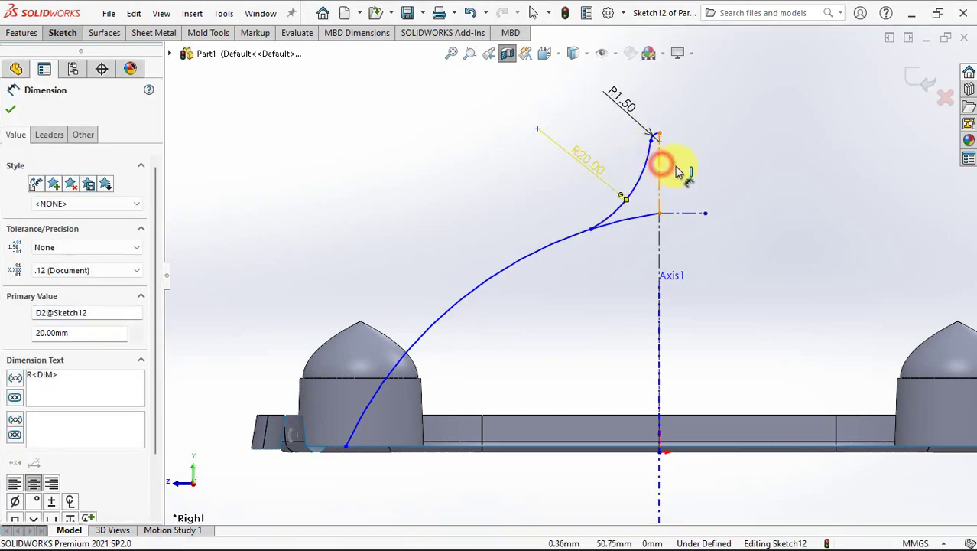
- Set the length of the upper vertical centerline to 13 mm
left_click(689, 164)
left_click(694, 164)
type("1")
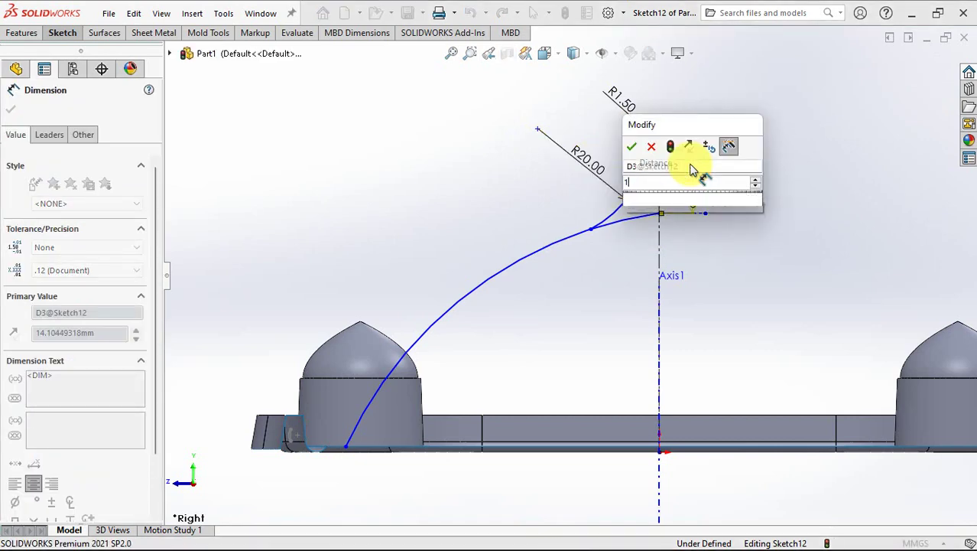
type("3")
left_click(632, 146)
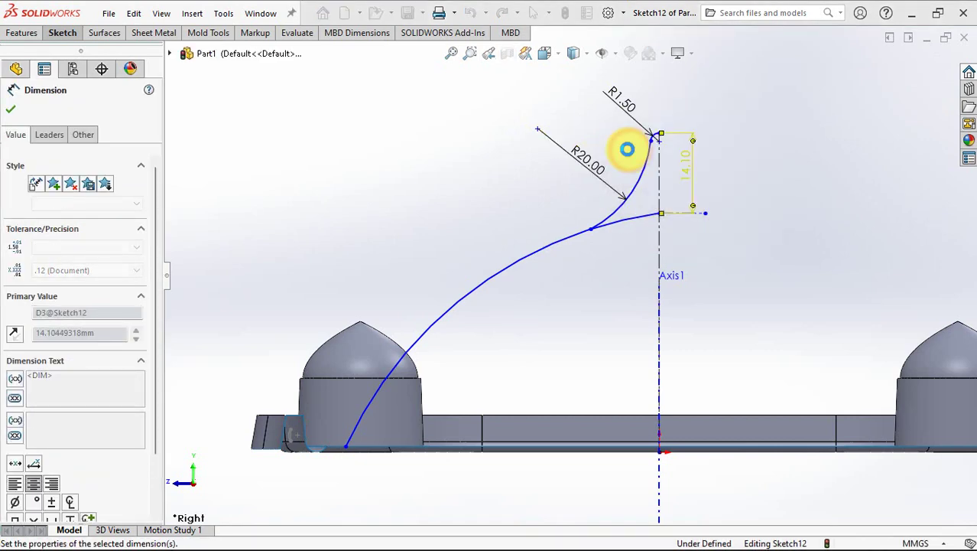
- Dimension the height from the origin to the short horizontal centerline as 36 mm
left_click(685, 215)
left_click(661, 453)
left_click(693, 332)
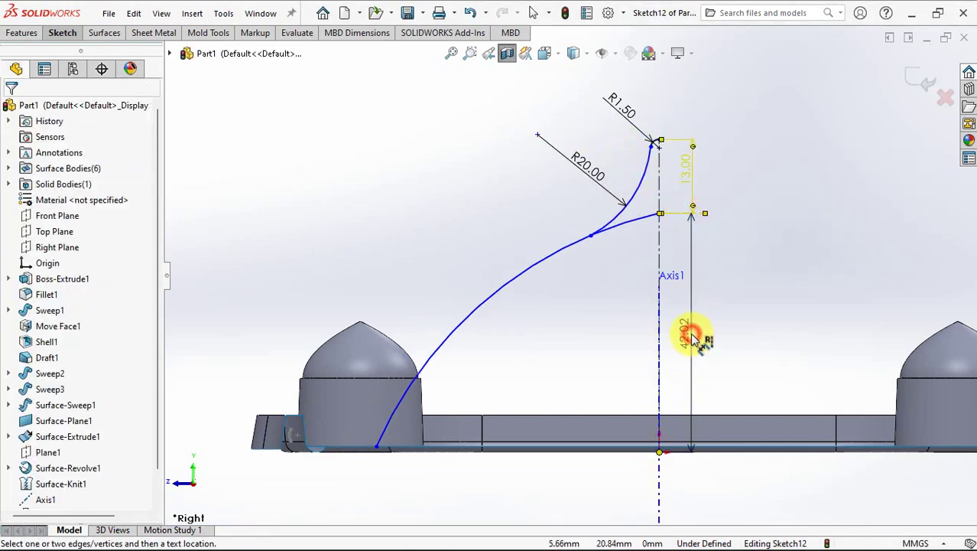
type("36")
left_click(629, 316)
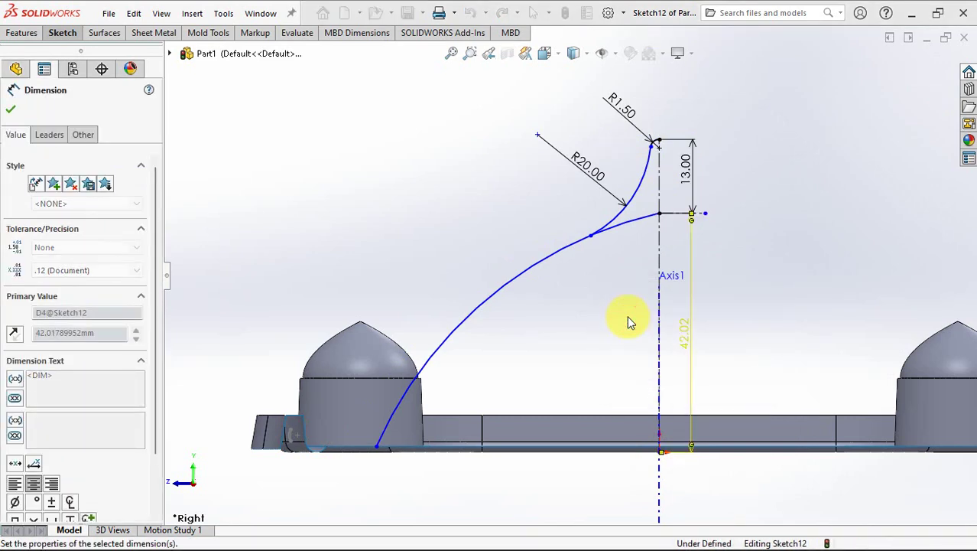
left_click(390, 172)
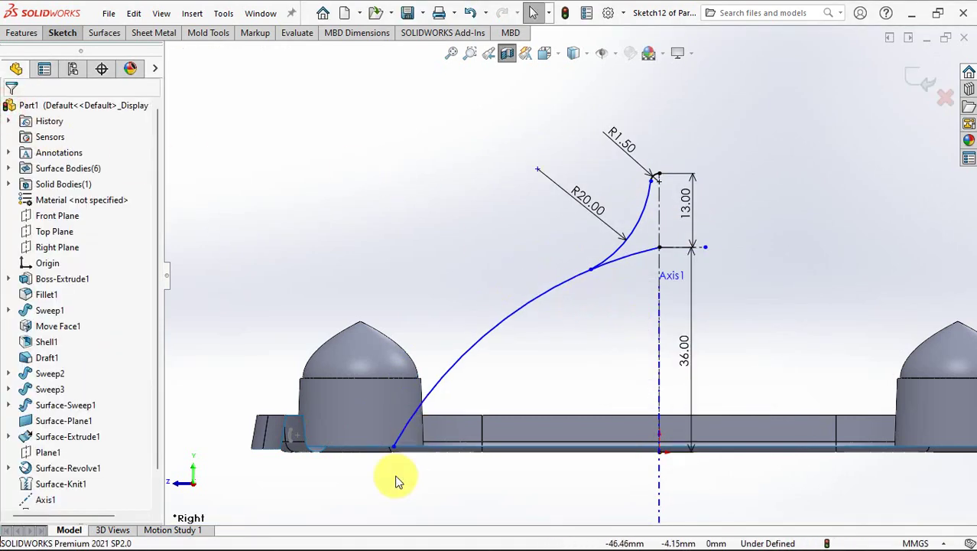
- Sketch a horizontal line about 11.8 mm long on the lid floor from the rim fillet's inner edge to the dome arc's lower endpoint
middle_click_drag(397, 477, 560, 294, "ctrl")
left_click(71, 32)
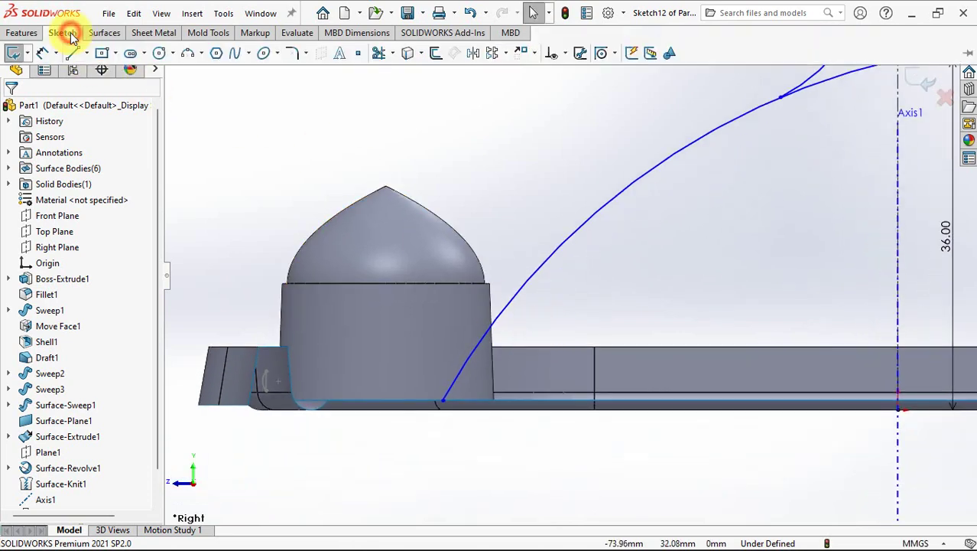
left_click(73, 51)
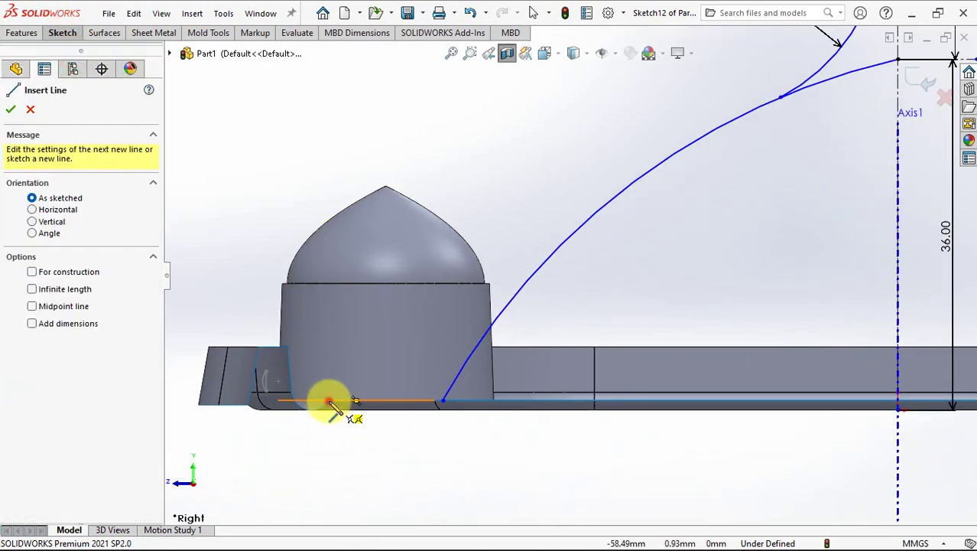
left_click(329, 401)
left_click(443, 400)
left_click(13, 109)
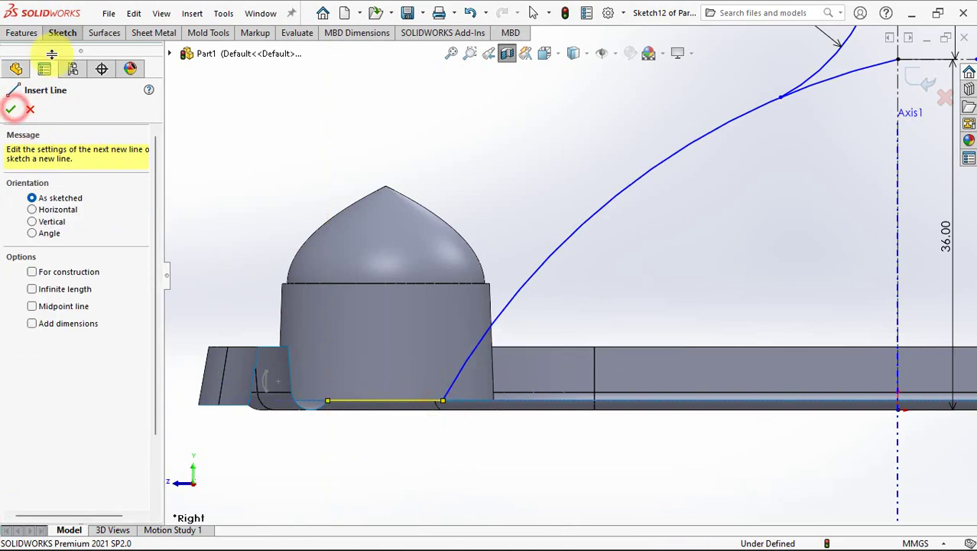
- Set the length of the horizontal line on the lid floor to 4 mm
left_click(42, 51)
left_click(420, 403)
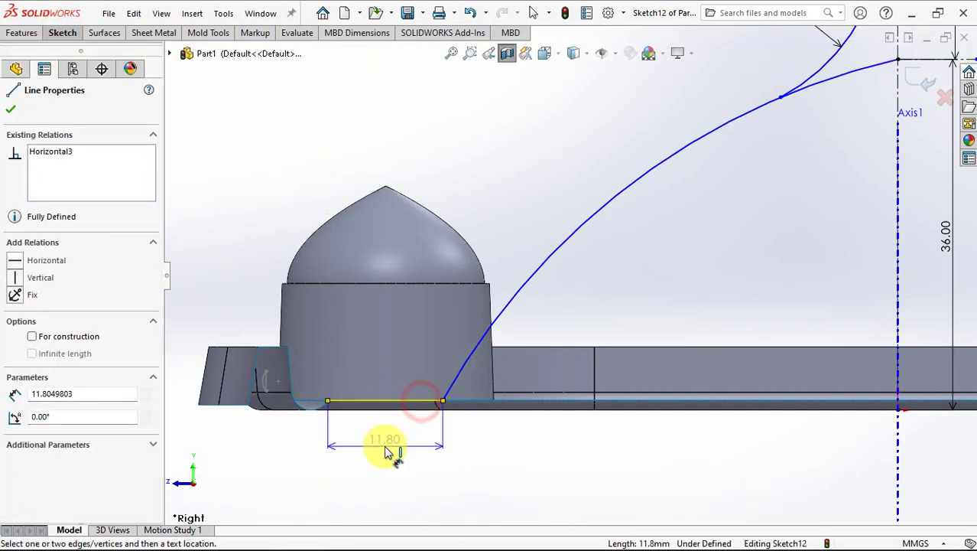
left_click(386, 443)
type("4")
left_click(325, 427)
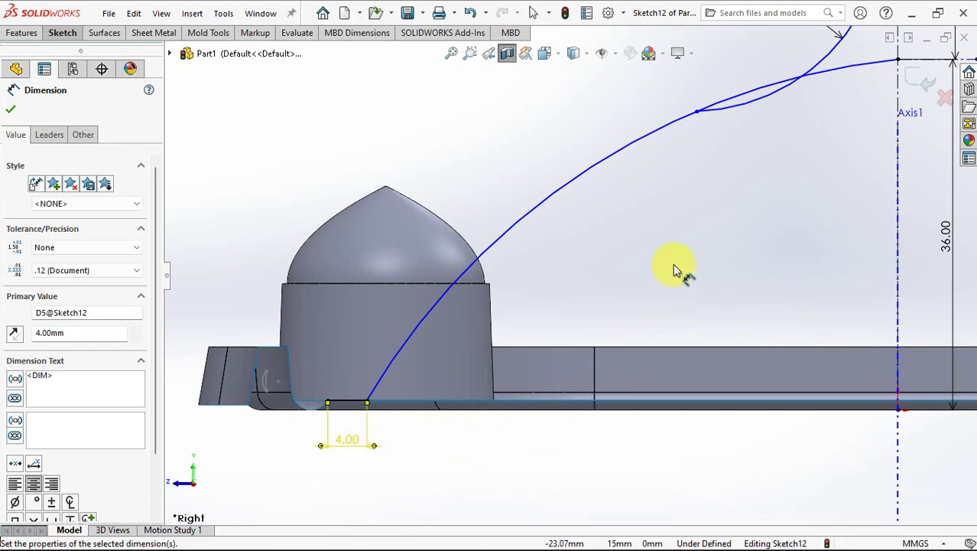
- Dimension the horizontal distance from the concave arc's lower endpoint to the vertical centerline as 12 mm
scroll(673, 263, "up", 1)
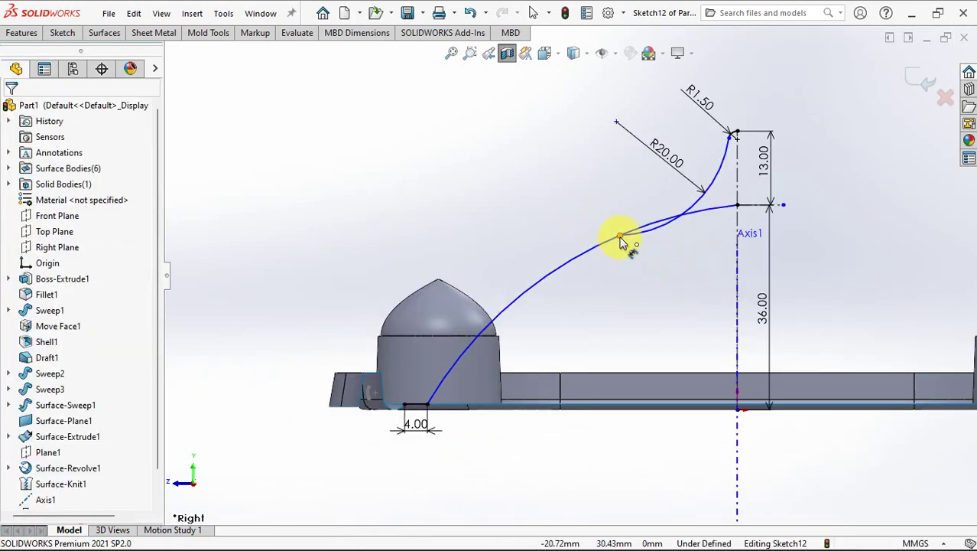
left_click(621, 242)
left_click(737, 243)
left_click(686, 281)
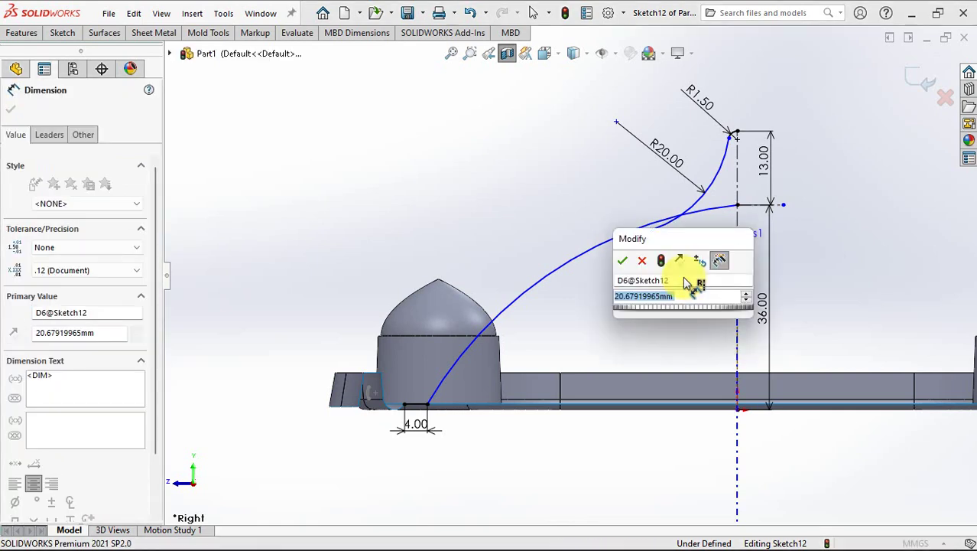
type("12")
left_click(623, 260)
key("Escape")
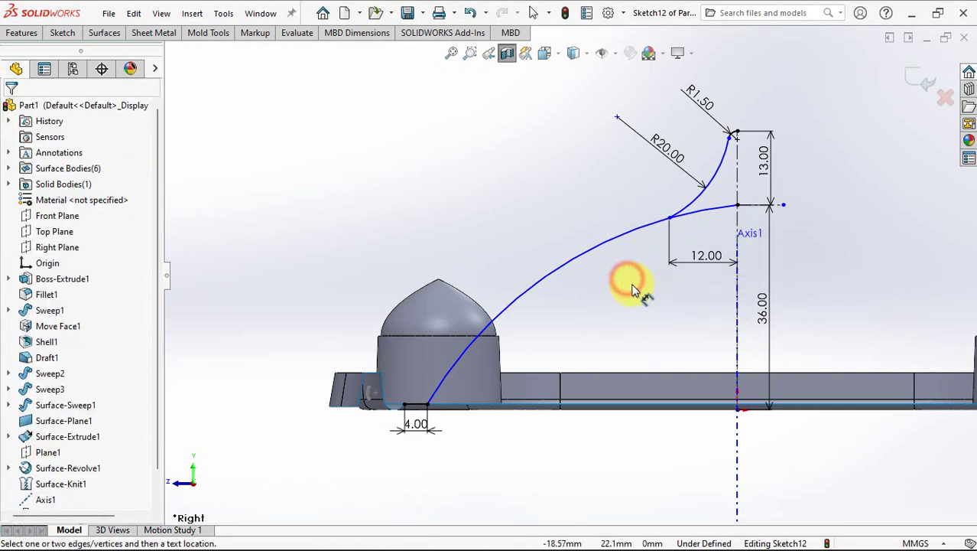
right_click(536, 189)
left_click(577, 230)
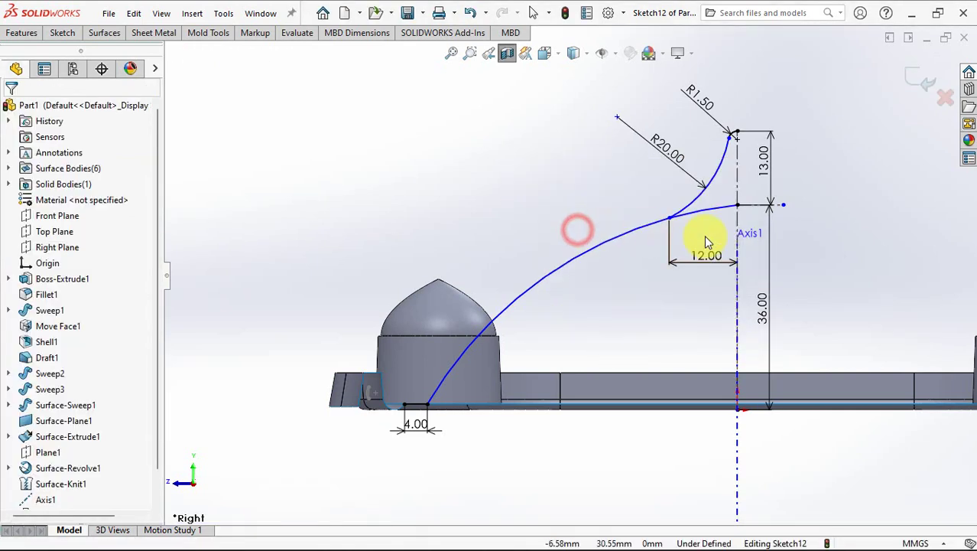
- Make the large dome arc tangent to the short horizontal centerline at its top
left_click(708, 217)
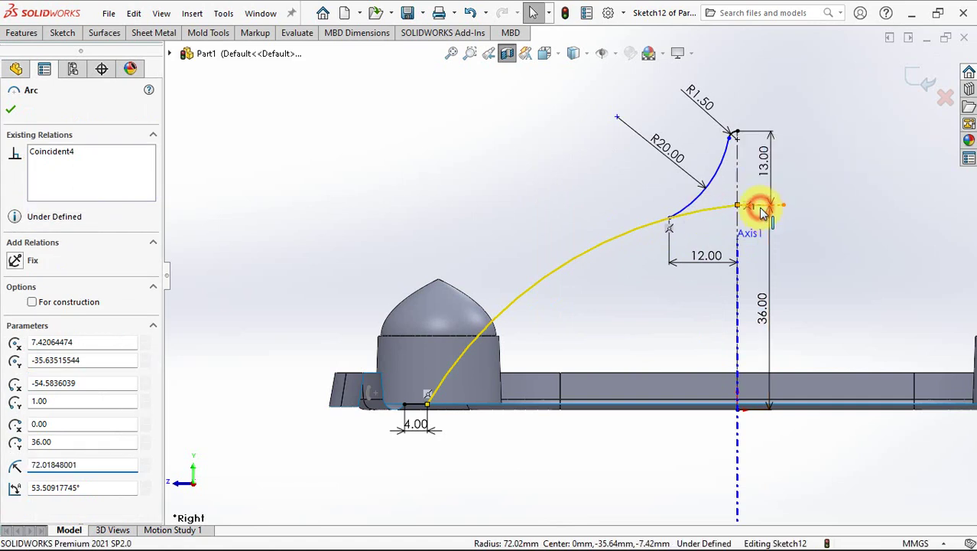
left_click(761, 210, "ctrl")
left_click(791, 138)
left_click(11, 107)
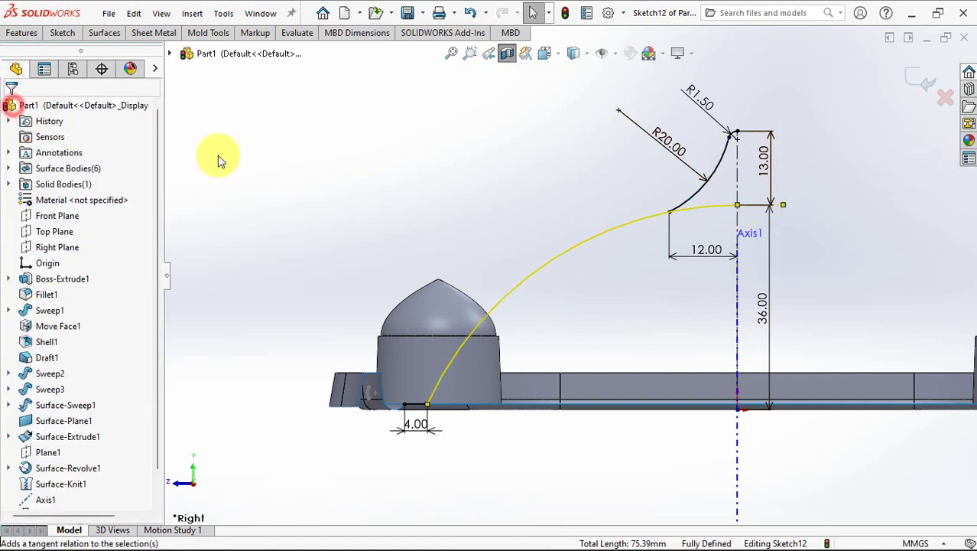
left_click(220, 160)
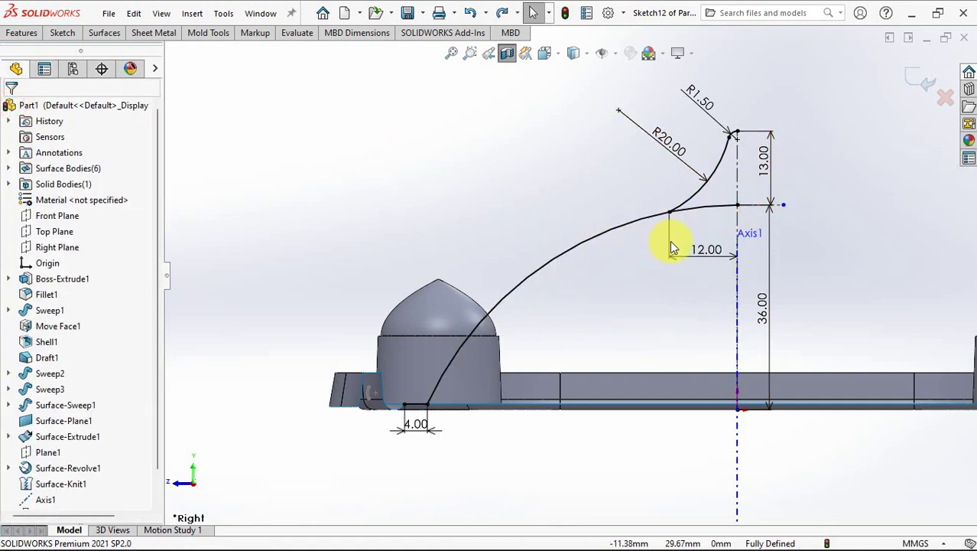
- Split the dome arc where it meets the concave arc and convert the segment nearest the axis to construction geometry
left_click(711, 215)
right_click(711, 213)
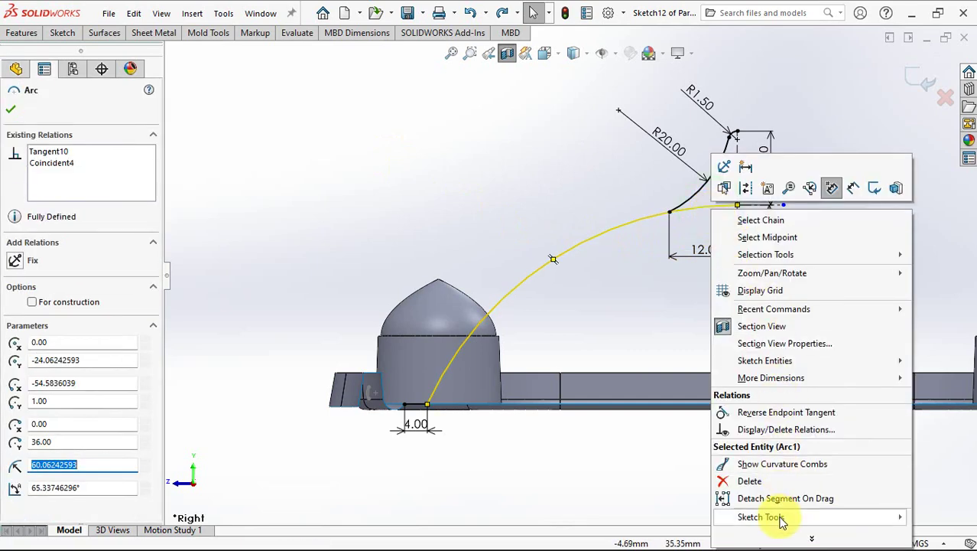
mouse_move(748, 526)
left_click(653, 513)
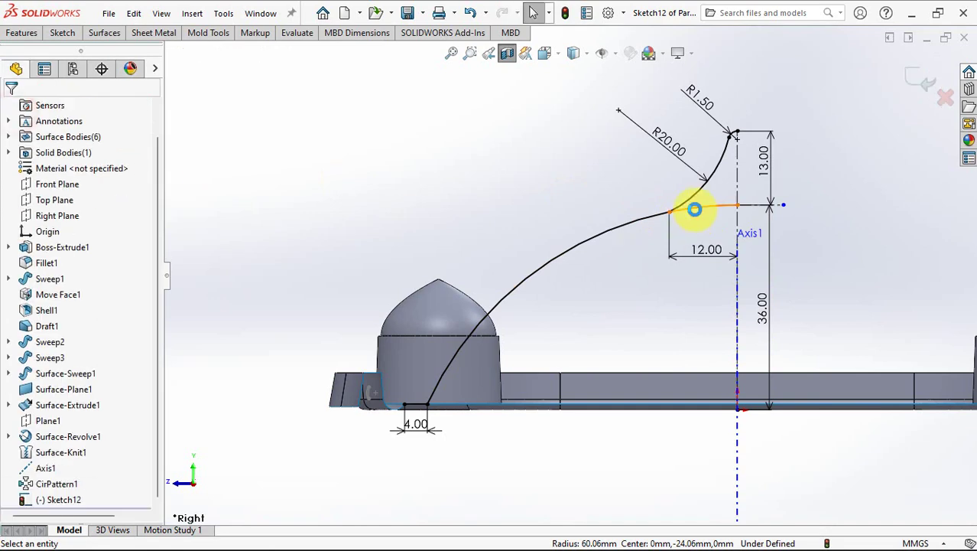
left_click(693, 208)
left_click(759, 166)
- Inspect the profile's foot on the lid floor at an angle and turn off the section view to show the whole lid
scroll(604, 213, "up", 2)
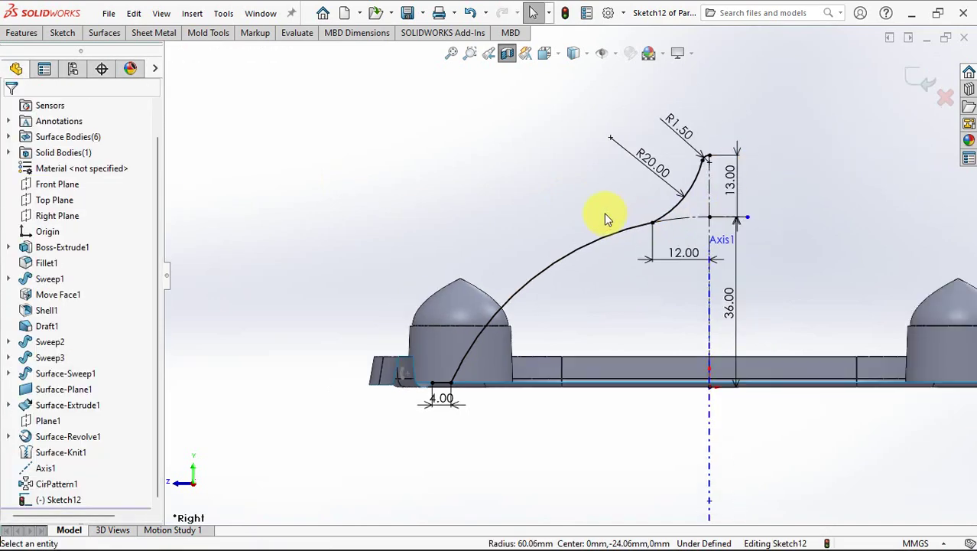
middle_click_drag(605, 213, 511, 370)
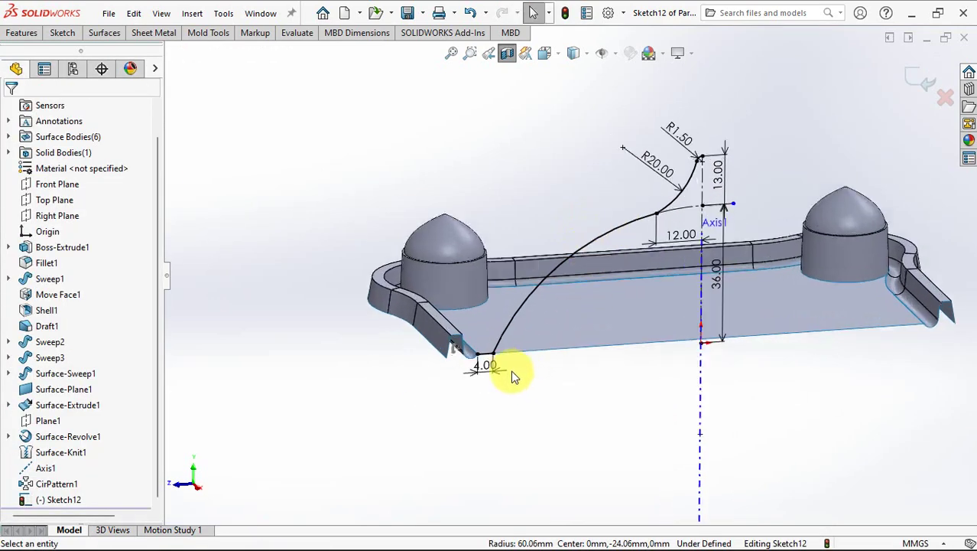
scroll(505, 363, "down", 3)
left_click(471, 328)
left_click(534, 289)
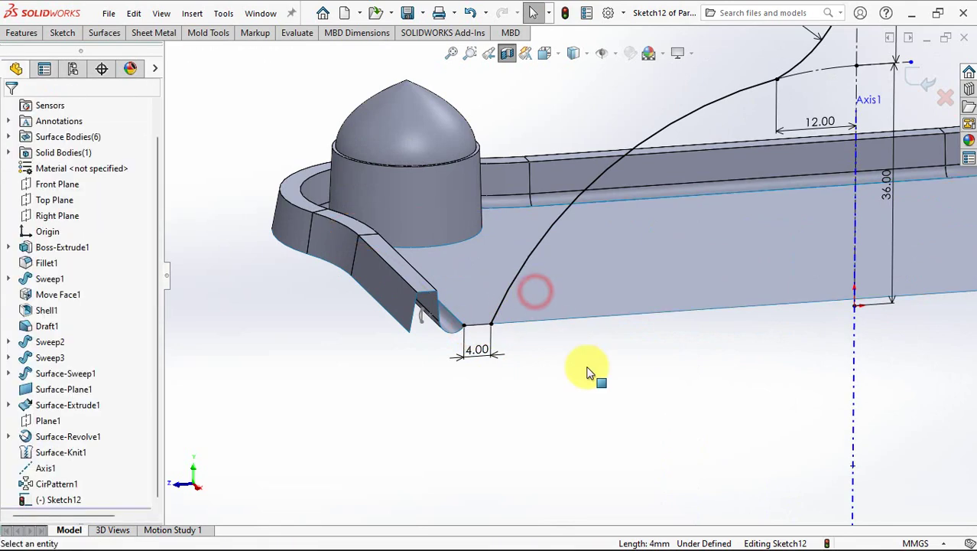
scroll(588, 371, "up", 4)
middle_click_drag(587, 371, 581, 372)
left_click(507, 53)
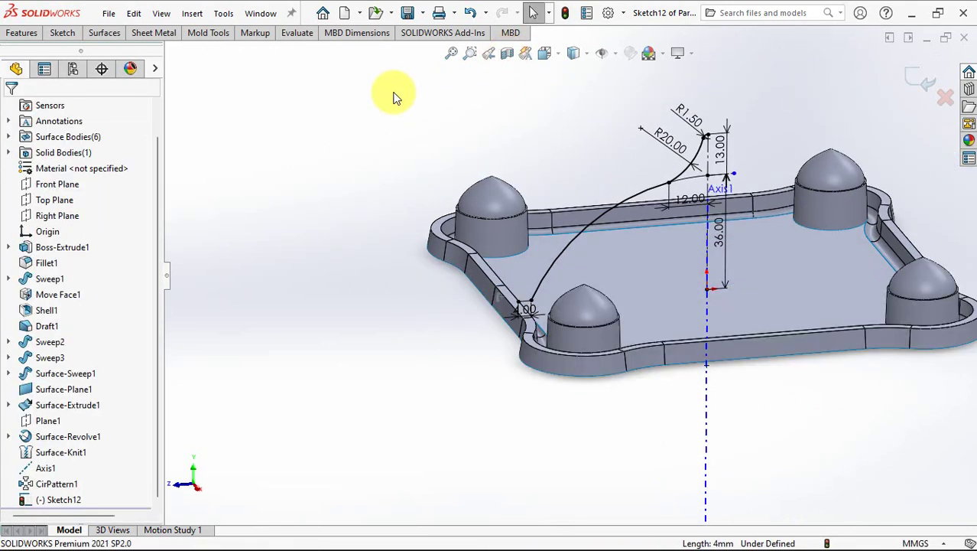
- Revolve the central dome profile 360° about its vertical centerline as a surface and hide Axis1
left_click(106, 32)
left_click(31, 53)
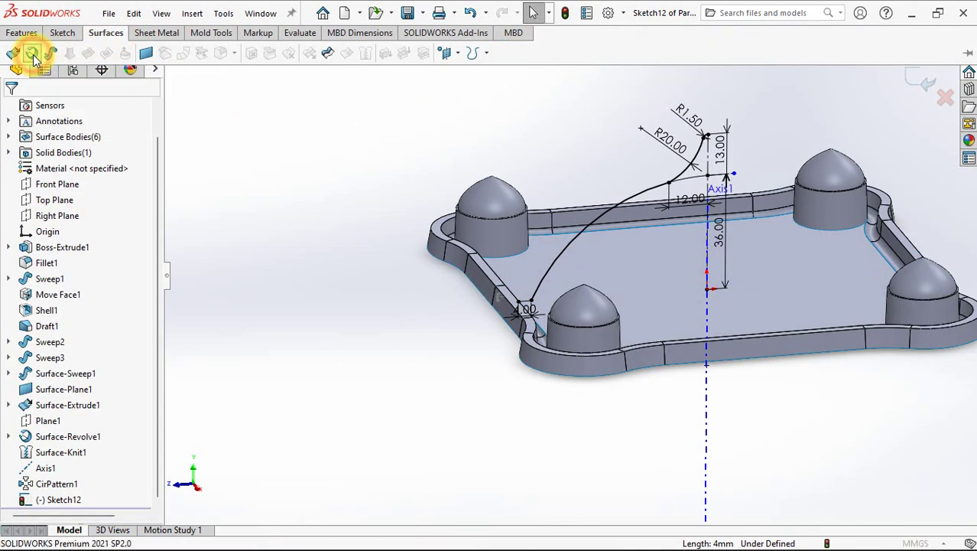
left_click(709, 243)
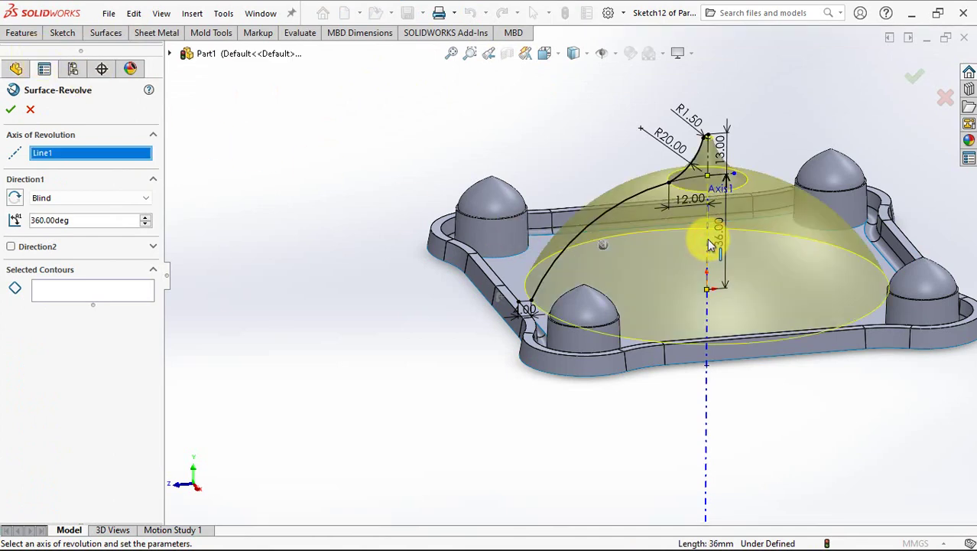
left_click(914, 75)
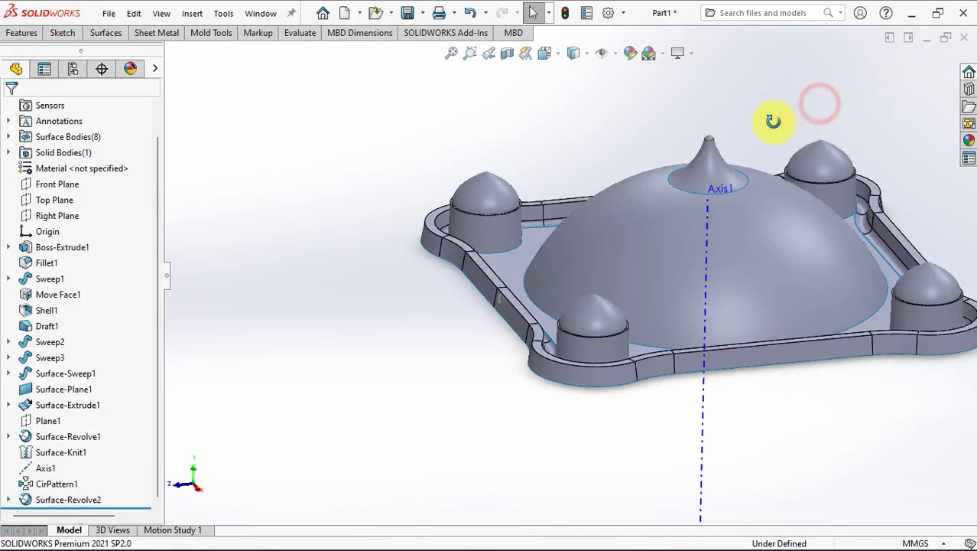
left_click(703, 433)
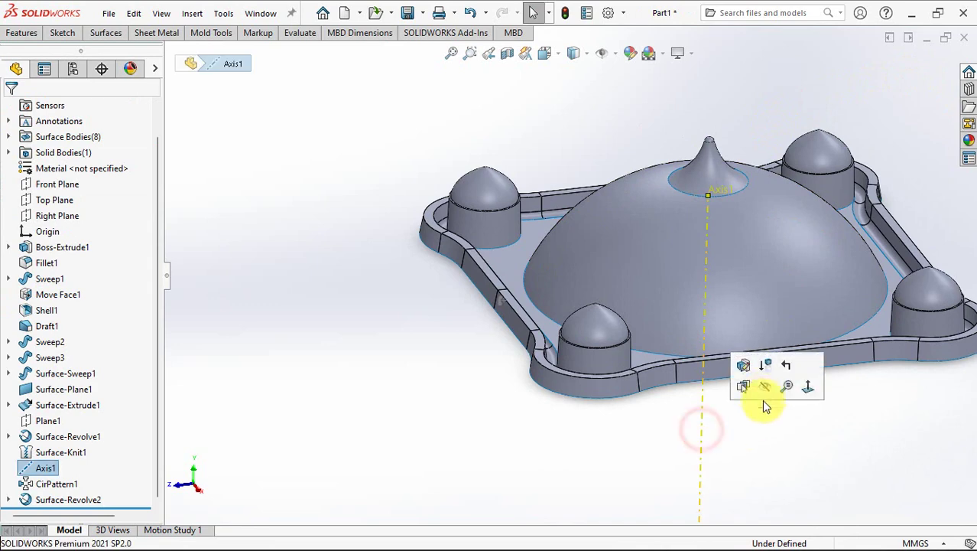
left_click(763, 391)
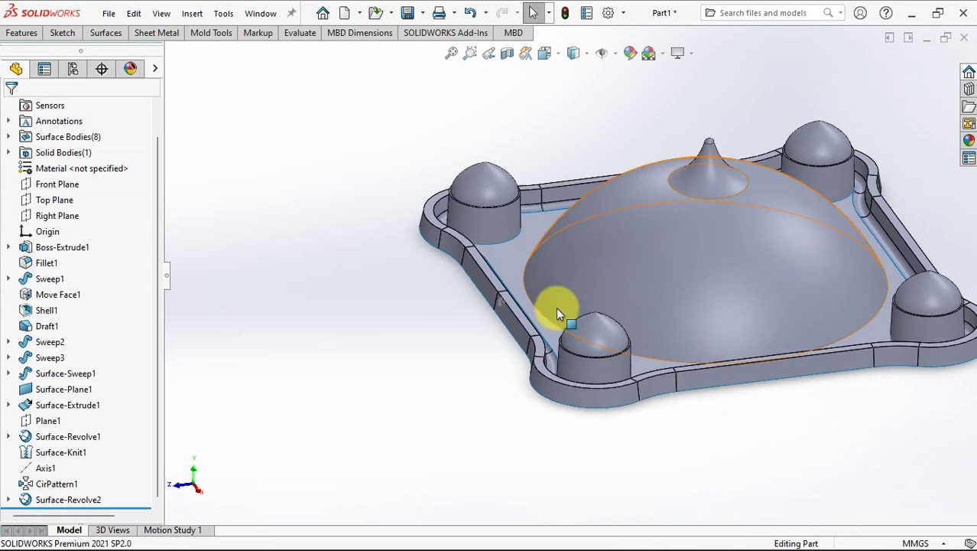
- Set up a mutual surface trim between the central dome, the lid floor, the swept rim and all four corner column surfaces
left_click(106, 34)
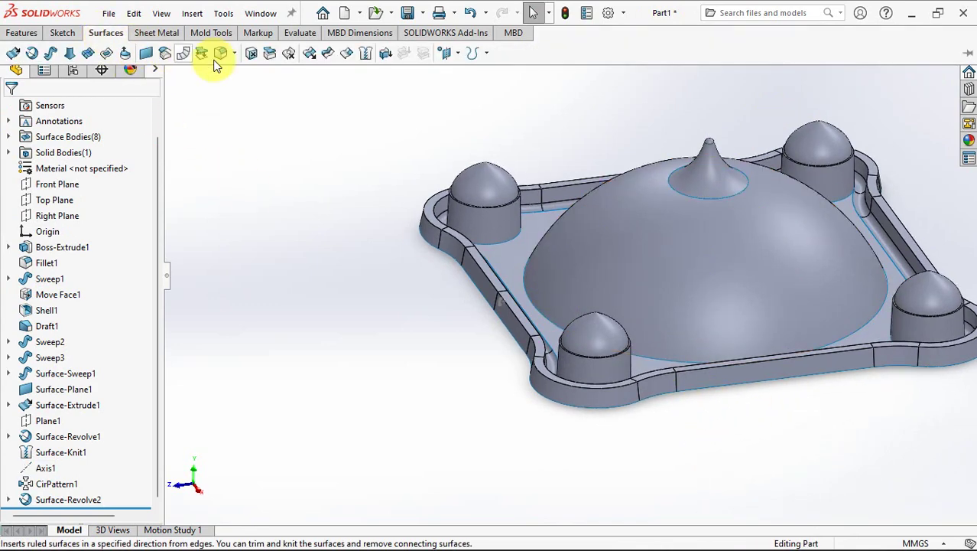
left_click(328, 52)
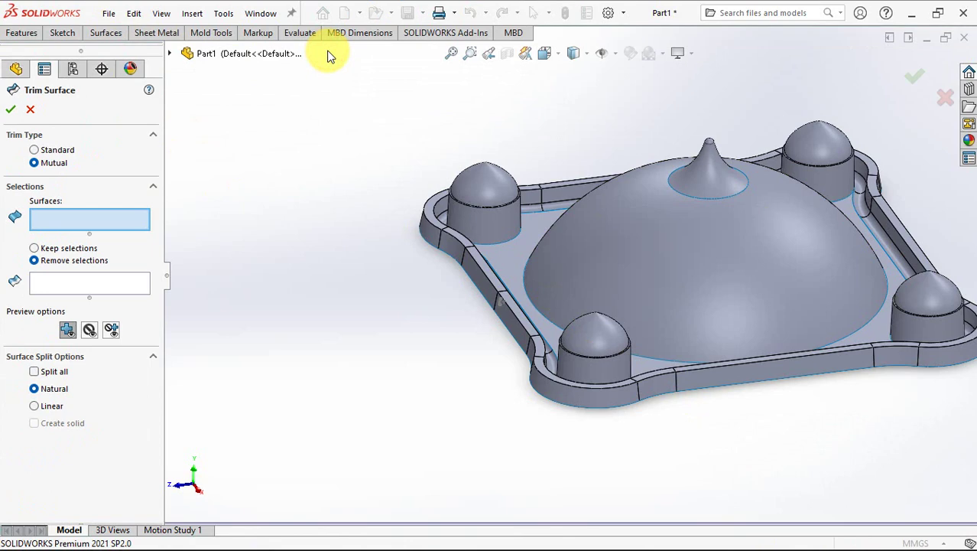
left_click(617, 238)
left_click(505, 237)
left_click(475, 246)
left_click(539, 329)
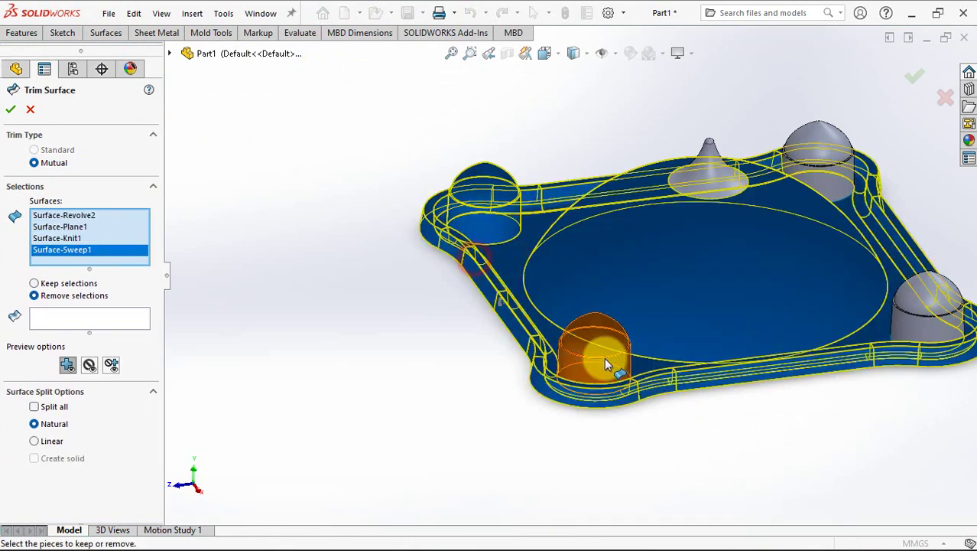
left_click(604, 357)
left_click(908, 316)
left_click(831, 179)
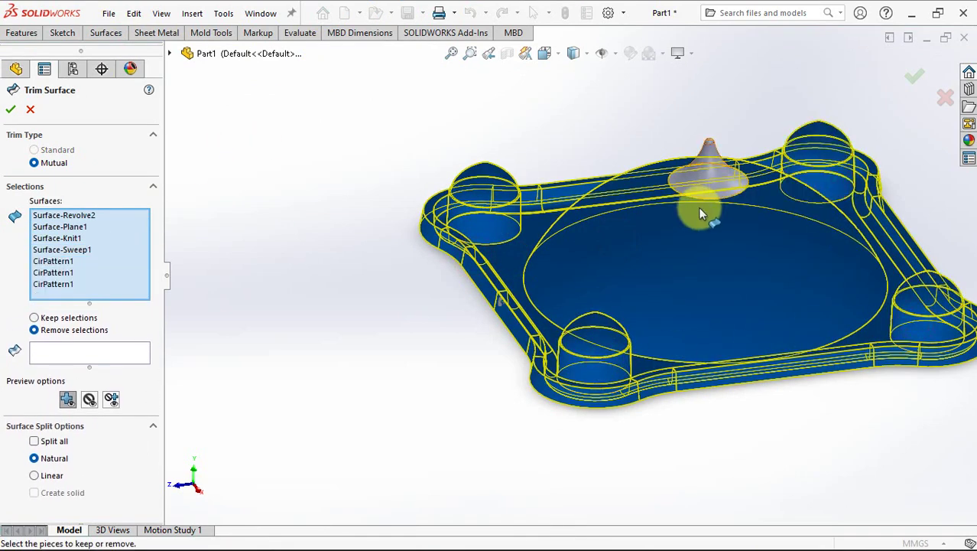
- Trim away the floor pieces beneath the central dome and the four corner columns
left_click(80, 352)
middle_click_drag(386, 350, 404, 300)
left_click(620, 294)
left_click(532, 211)
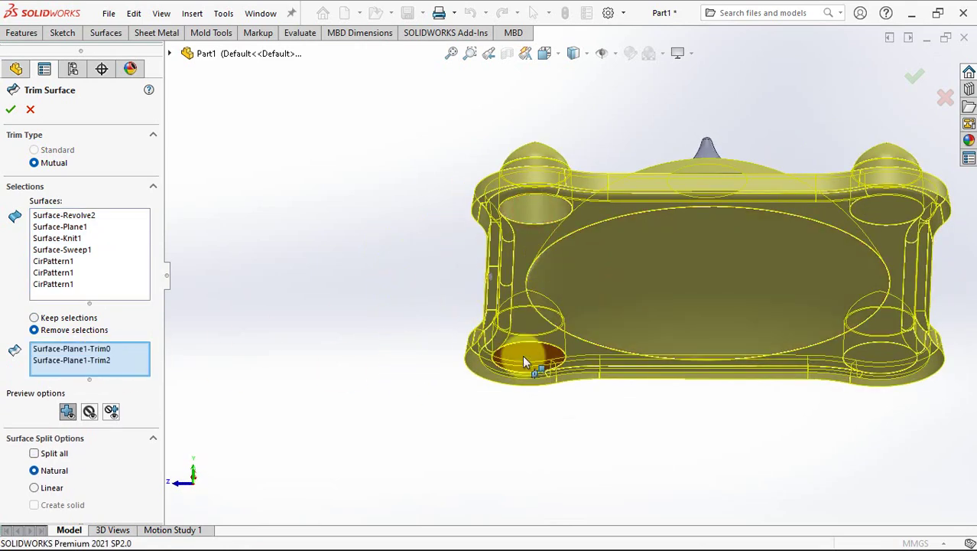
left_click(522, 355)
left_click(892, 357)
left_click(877, 224)
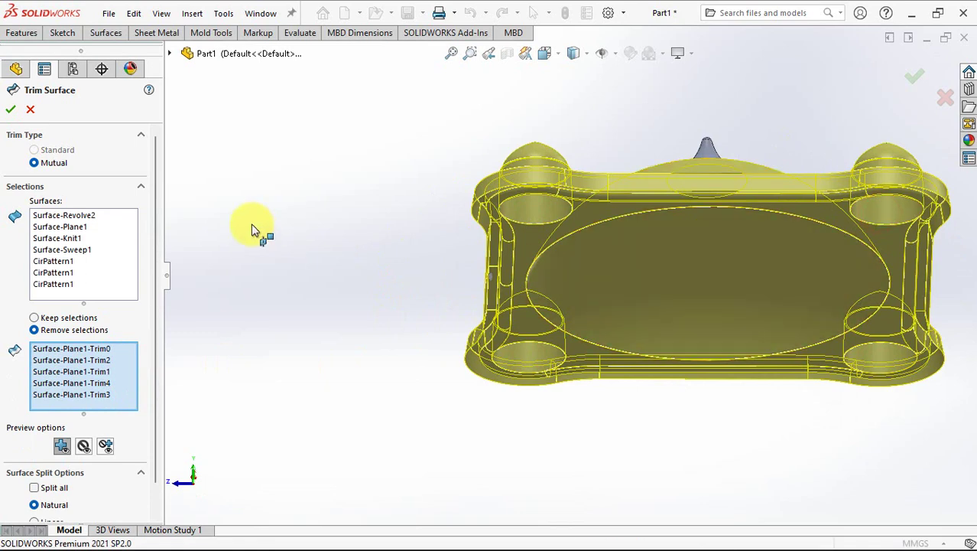
left_click(11, 111)
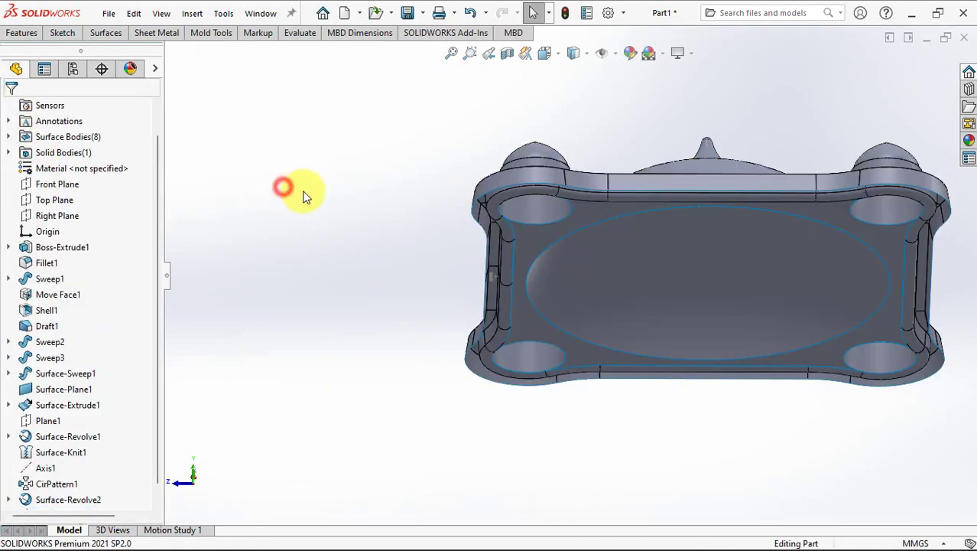
- Create a planar surface bounded by the tangent chain of the rim's outer bottom edges
middle_click_drag(303, 196, 351, 331)
left_click(107, 33)
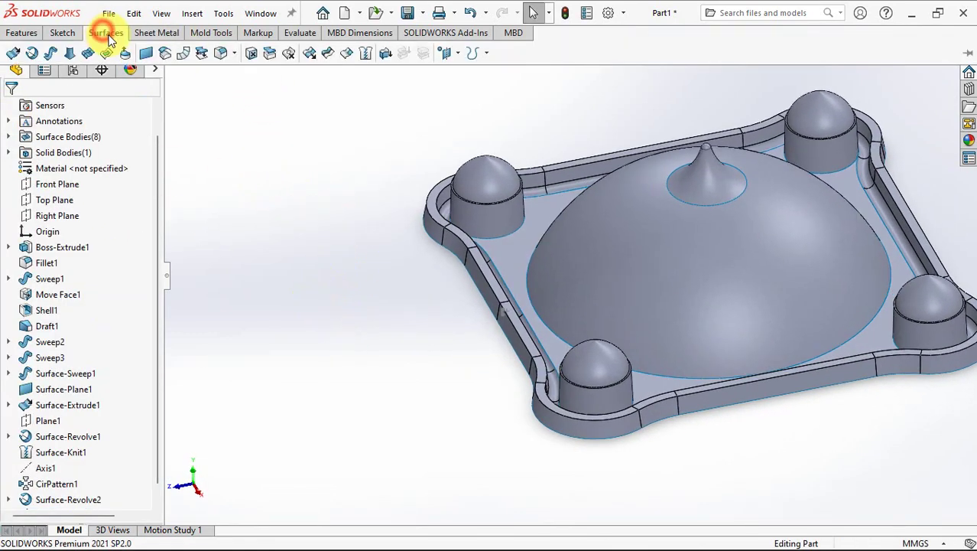
left_click(144, 54)
middle_click_drag(323, 301, 316, 170)
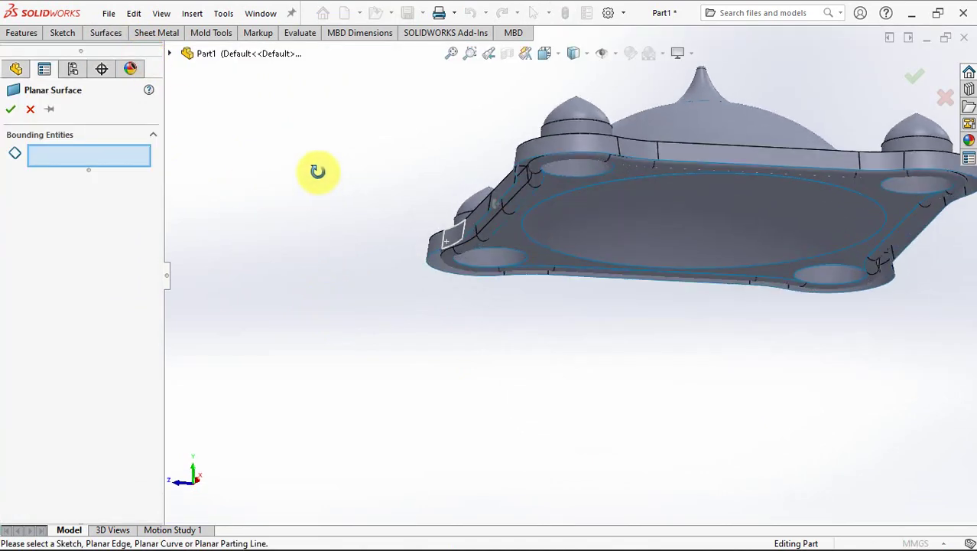
middle_click_drag(432, 305, 623, 328)
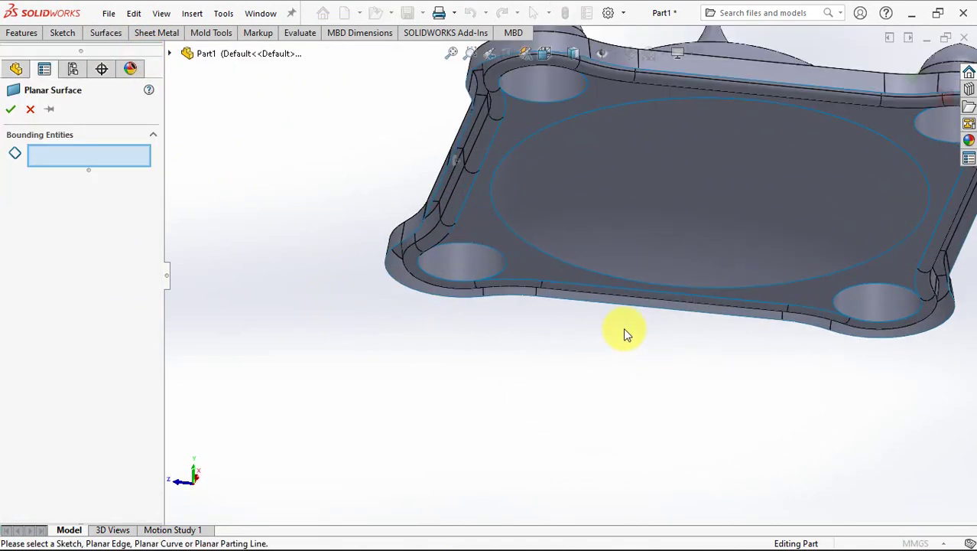
right_click(604, 303)
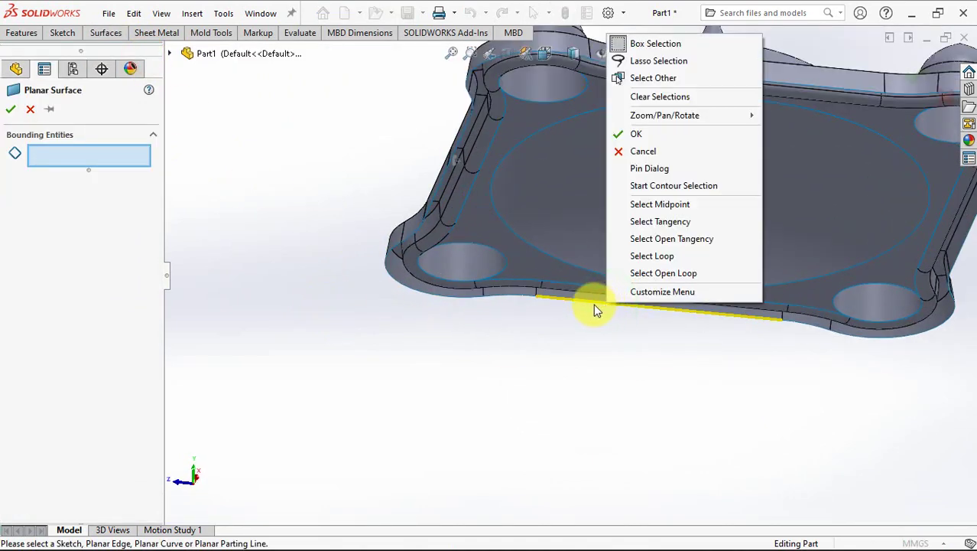
left_click(666, 221)
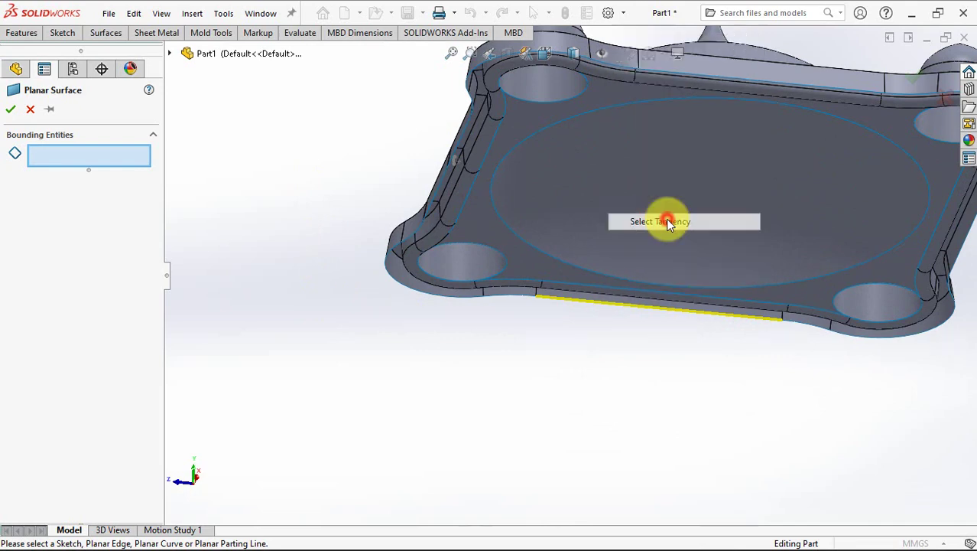
left_click(10, 108)
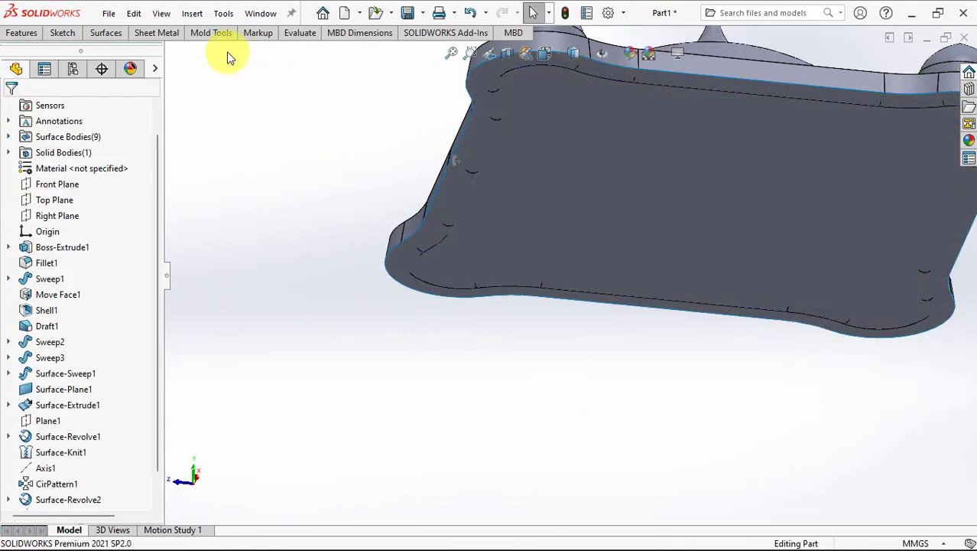
left_click(104, 33)
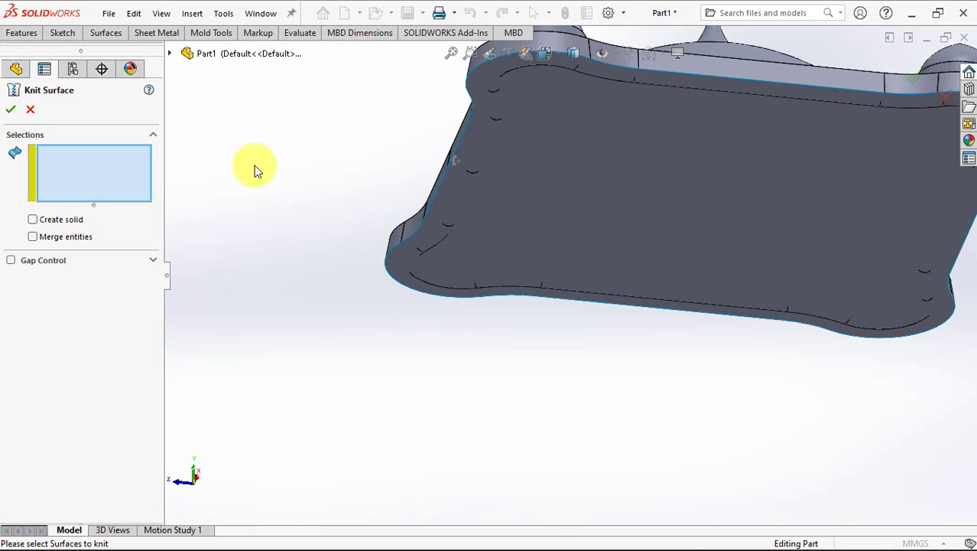
left_click(517, 223)
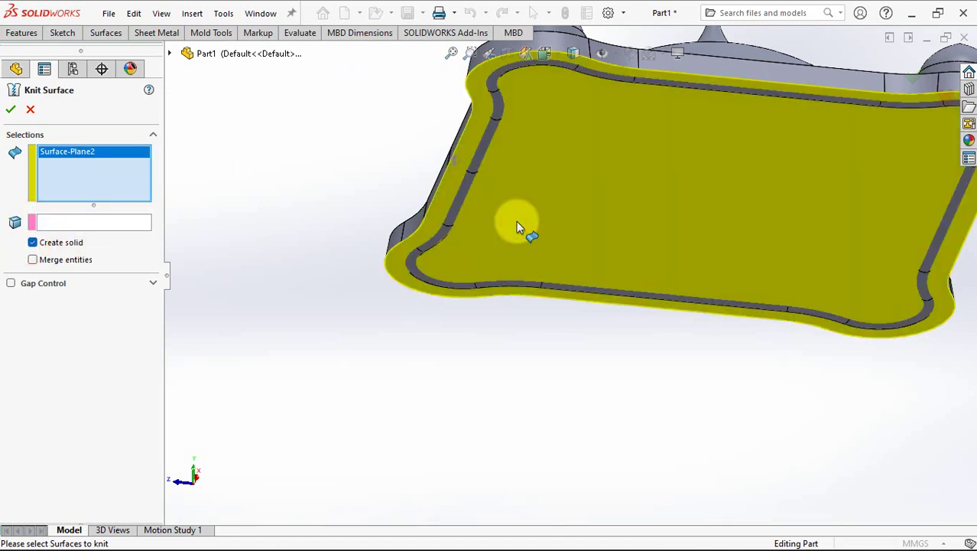
left_click(516, 224)
left_click(29, 110)
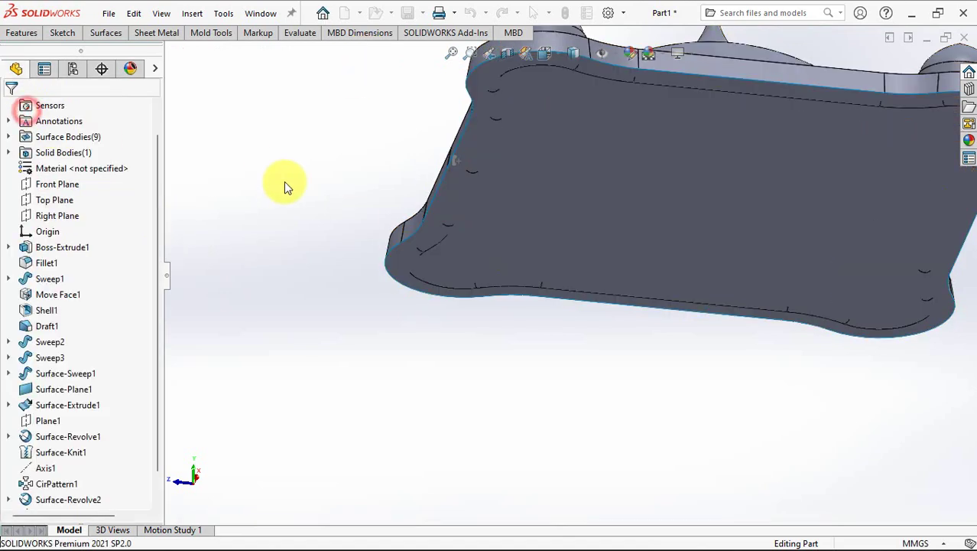
- Examine the underside of the lid and its rim profile in a straight-on section at the Right Plane
middle_click_drag(295, 208, 280, 314, "ctrl")
scroll(444, 292, "down", 3)
scroll(444, 291, "up", 5)
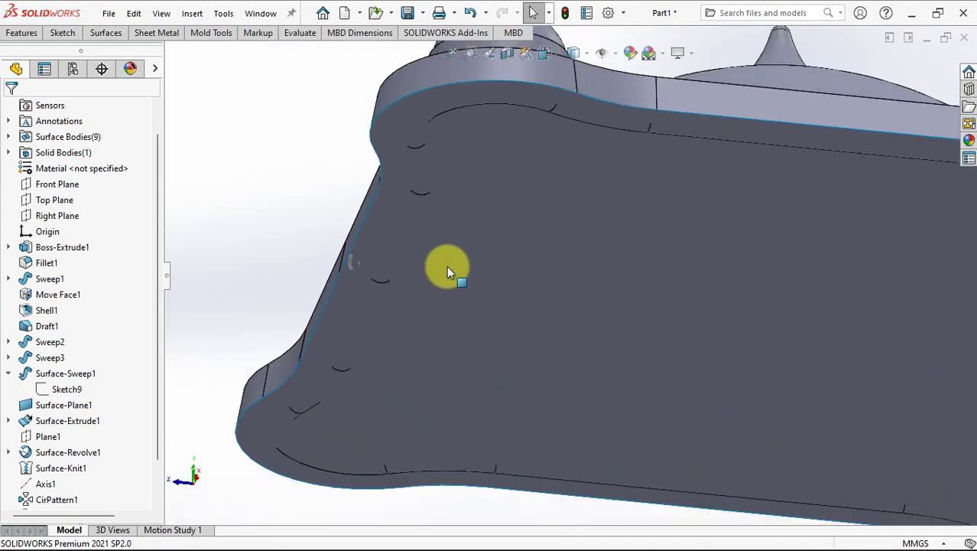
key("ctrl+7")
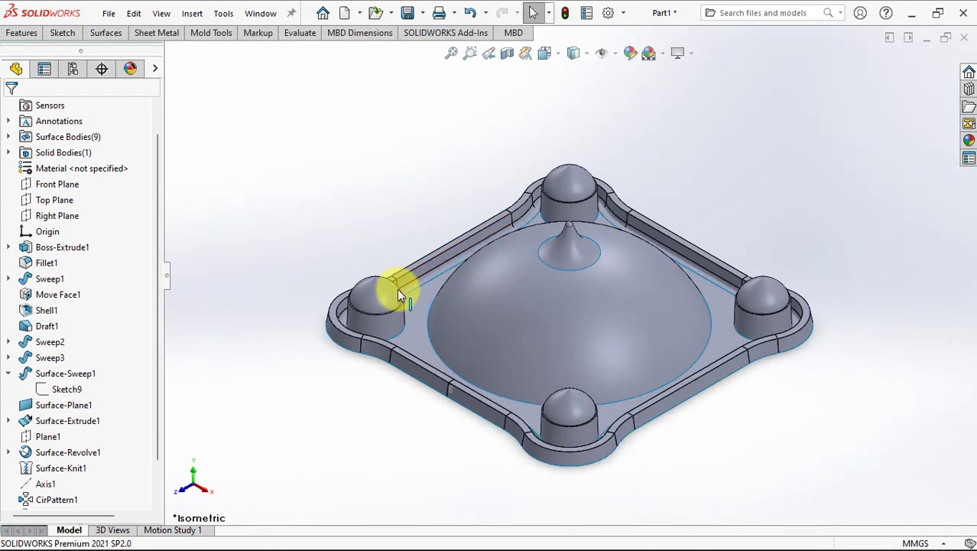
left_click(46, 218)
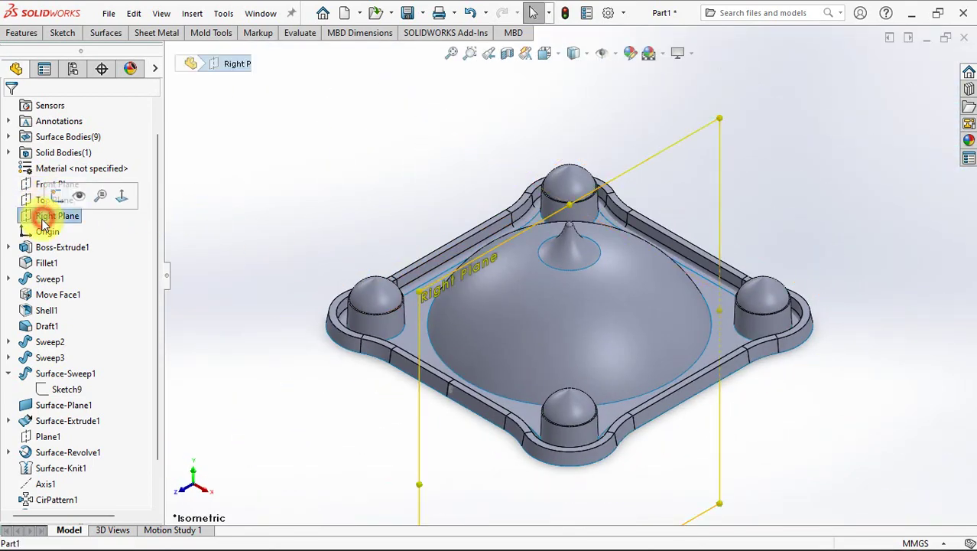
left_click(120, 196)
scroll(349, 376, "down", 5)
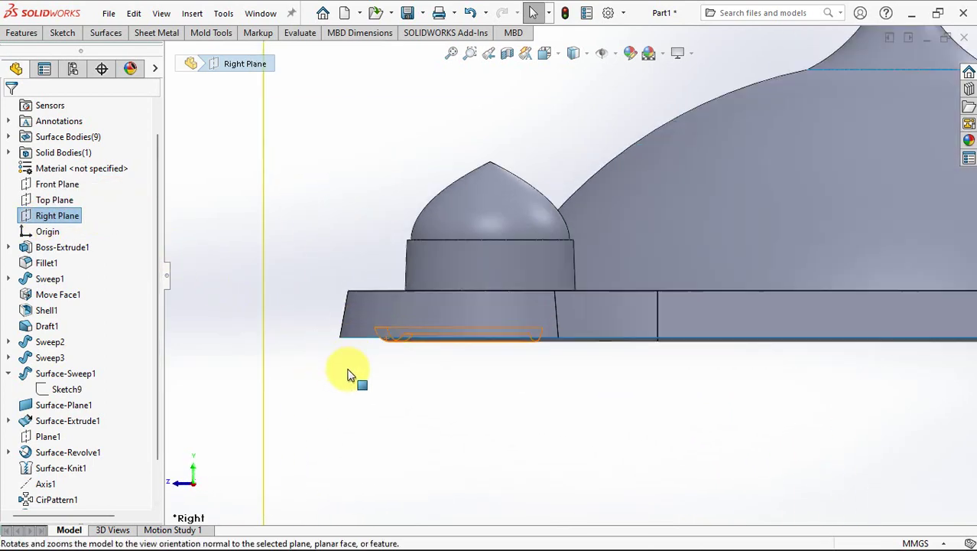
left_click(508, 53)
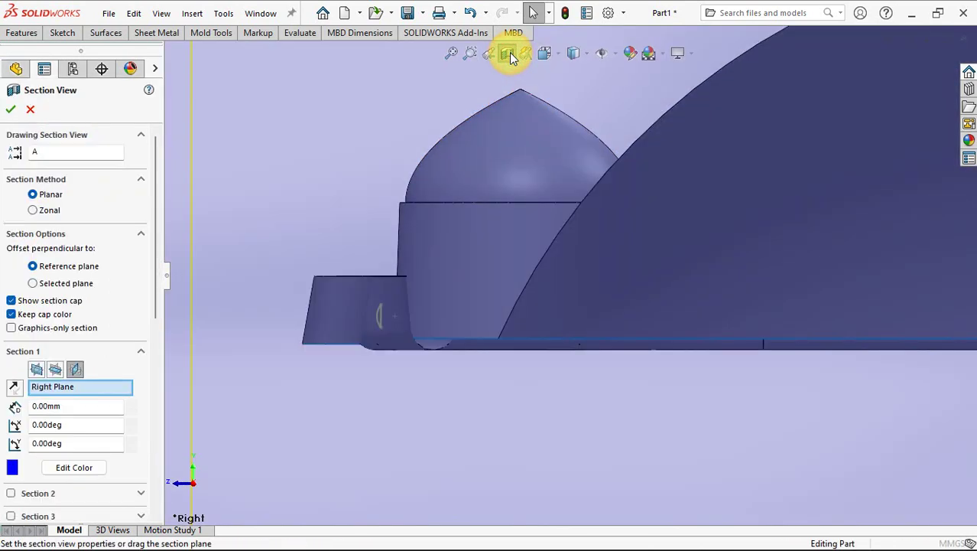
left_click(31, 111)
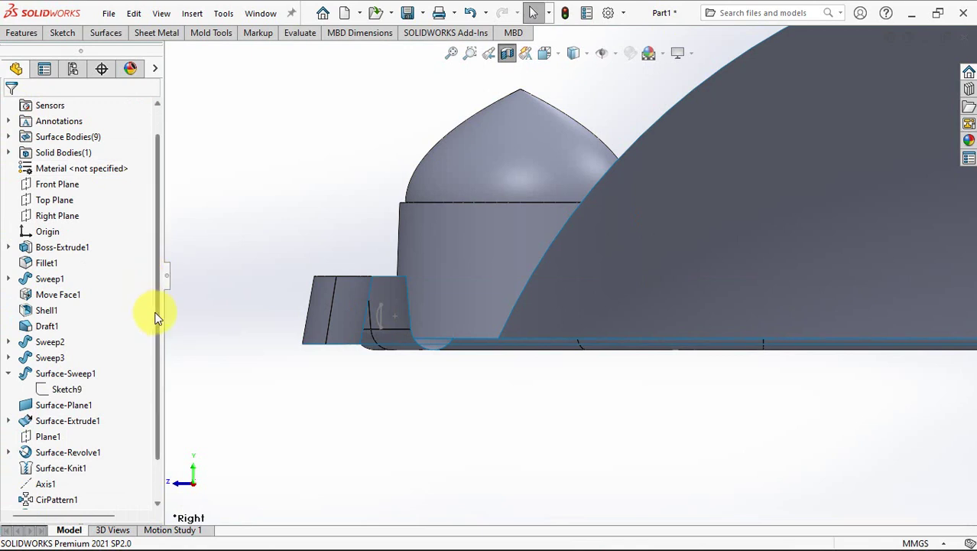
- Edit Sketch9 of the rim sweep and delete the 5 mm and 4 mm vertical dimensions at the R2 arc
left_click_drag(156, 322, 152, 367)
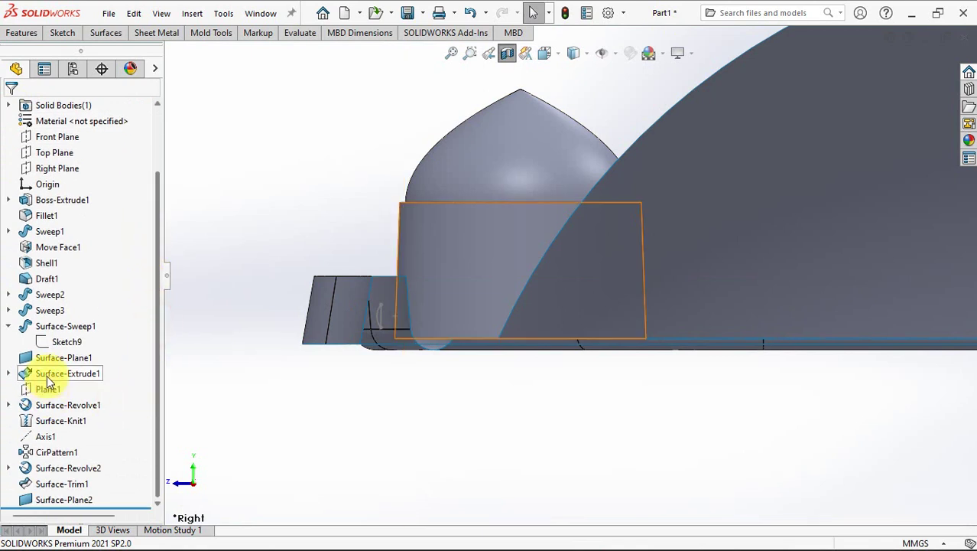
left_click(55, 344)
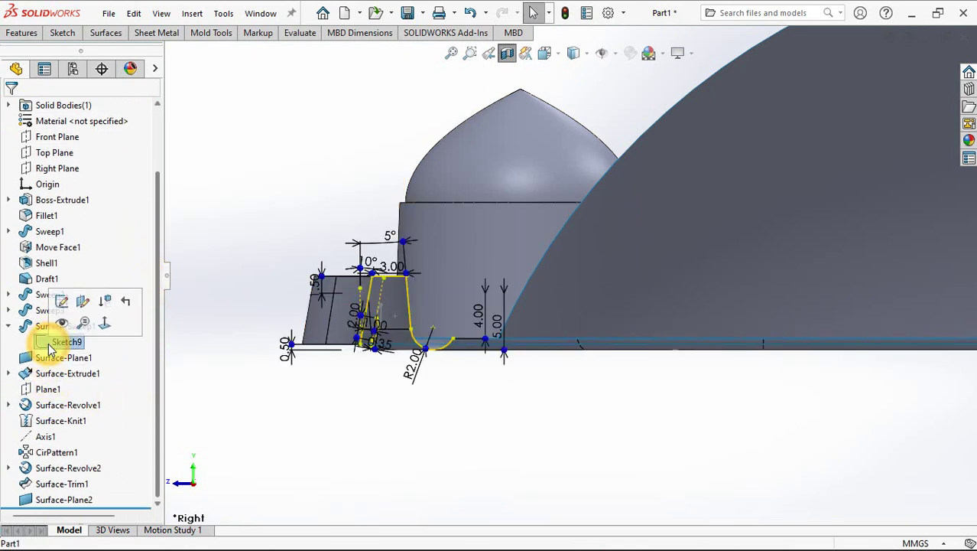
left_click(62, 301)
scroll(443, 338, "down", 5)
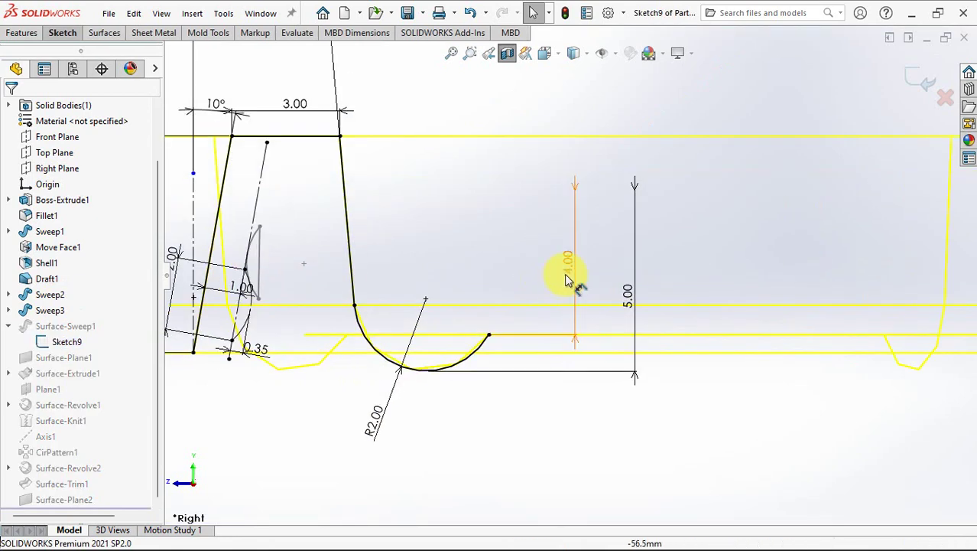
key("Delete")
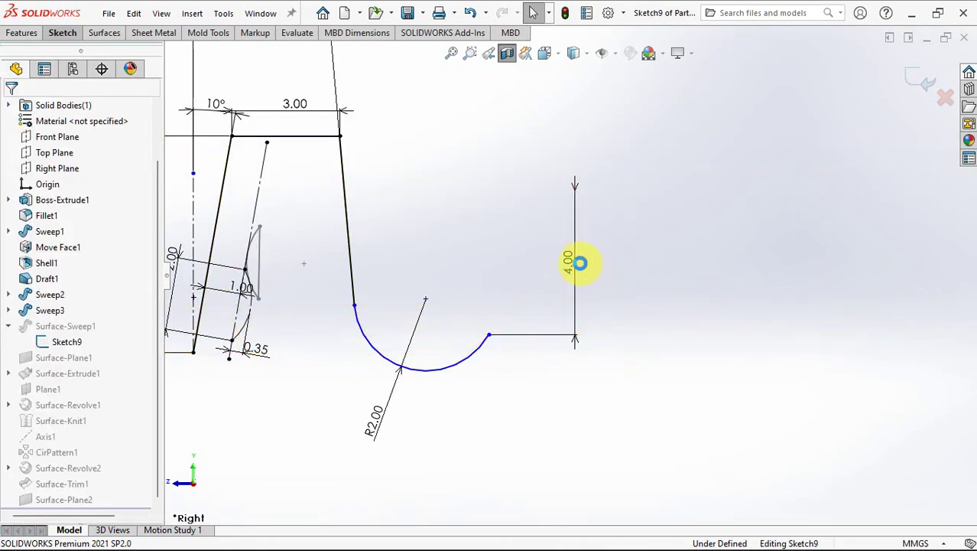
left_click(573, 263)
key("Delete")
- Dimension the vertical distance from the rim profile's top line to the R2 arc's free endpoint as 4 mm
left_click(63, 33)
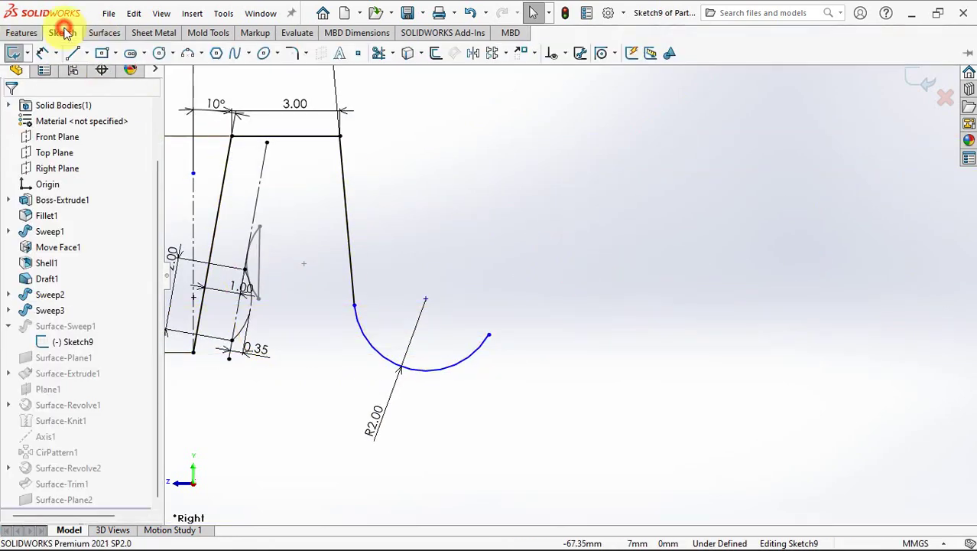
left_click(43, 55)
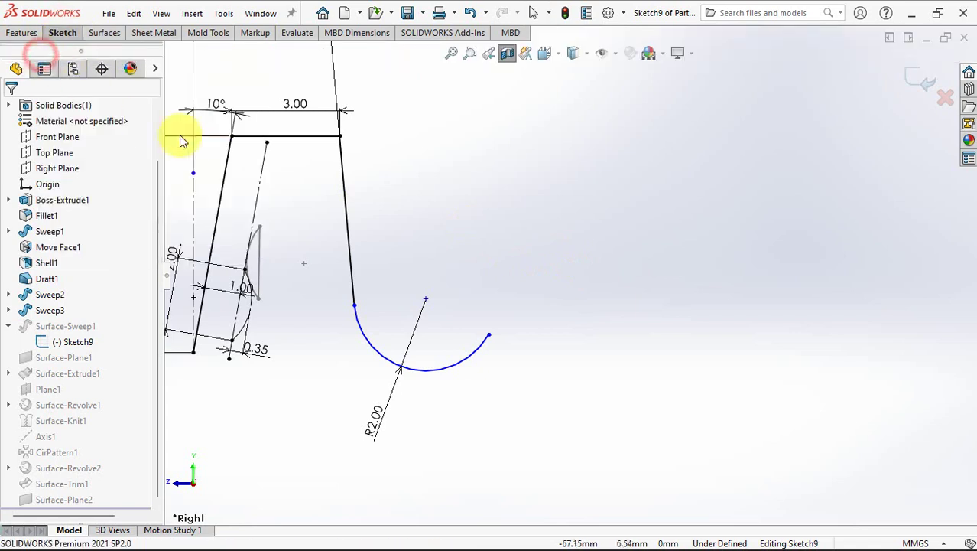
left_click(321, 137)
left_click(491, 333)
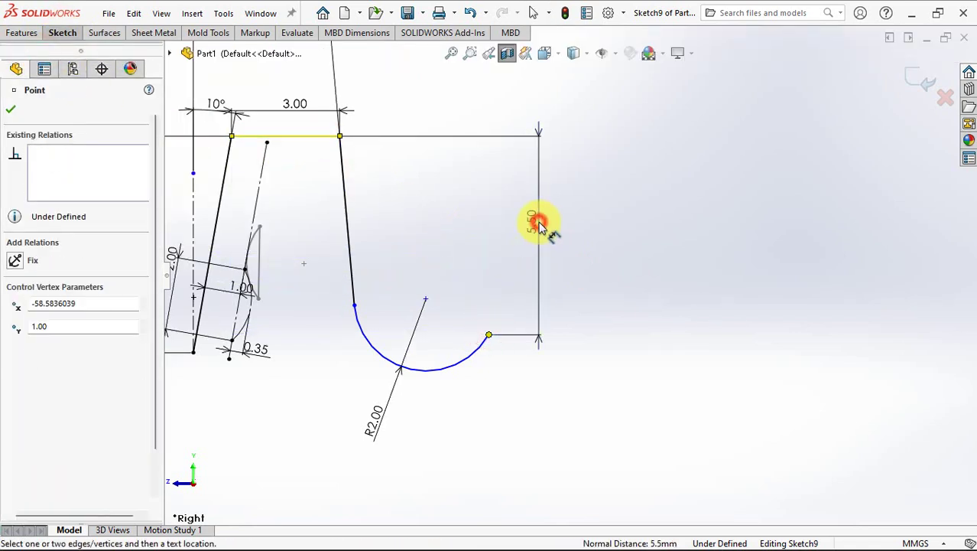
left_click(542, 224)
type("4")
left_click(476, 203)
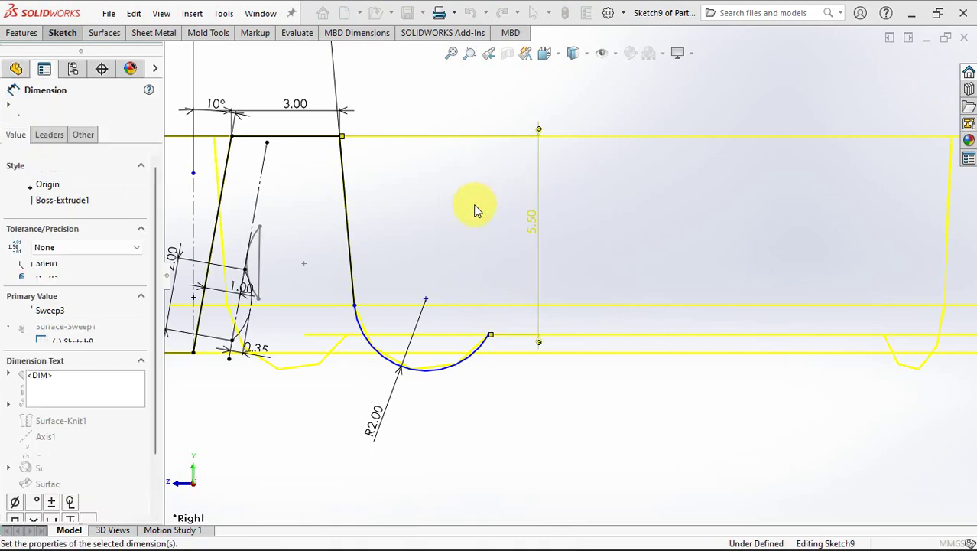
- Dimension the vertical distance from the rim profile's top line to the R2 arc, using the Max arc condition
left_click(451, 318)
left_click(313, 136)
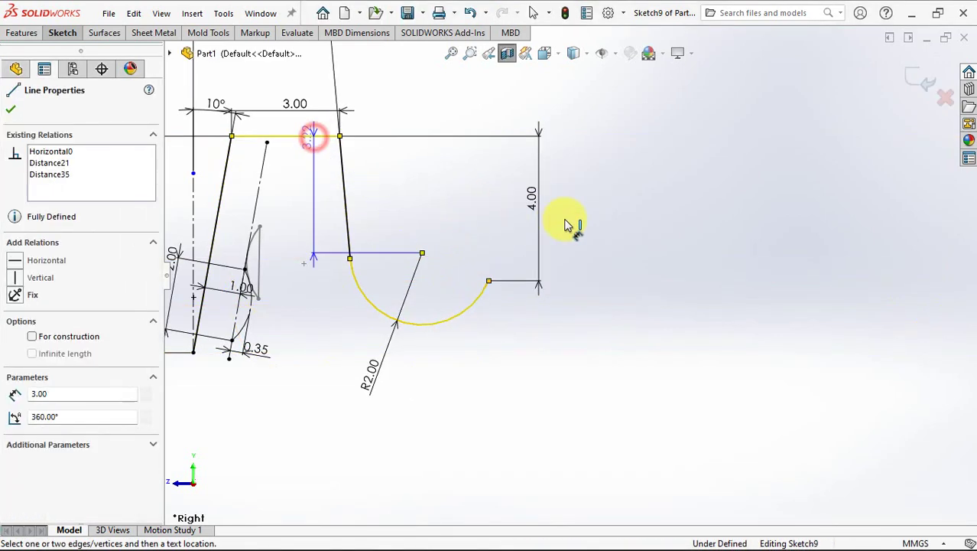
left_click(590, 225)
left_click(537, 201)
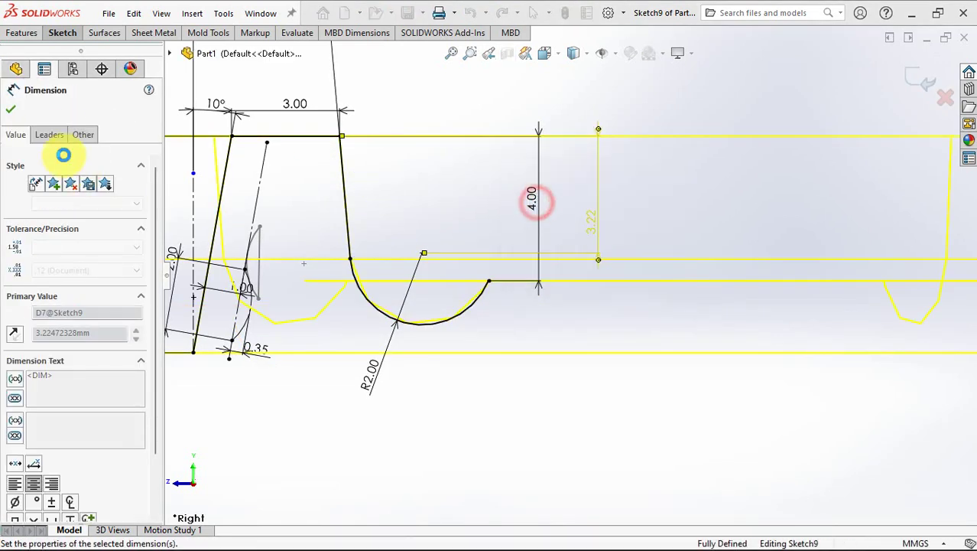
left_click(49, 134)
left_click_drag(154, 373, 142, 452)
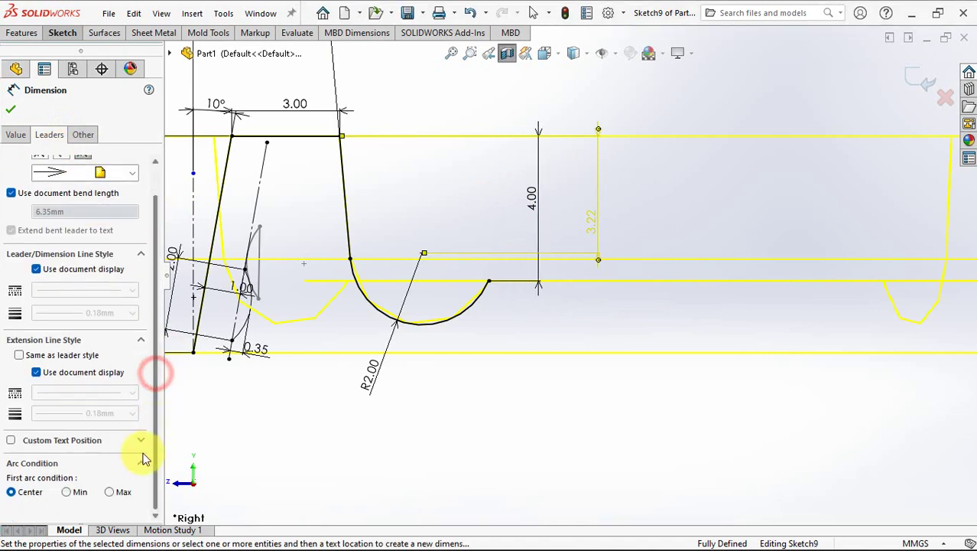
left_click(111, 494)
- Set the vertical distance from the top line to the R2 arc's lowest point to 5 mm and exit Sketch9
left_click_drag(592, 271, 597, 226)
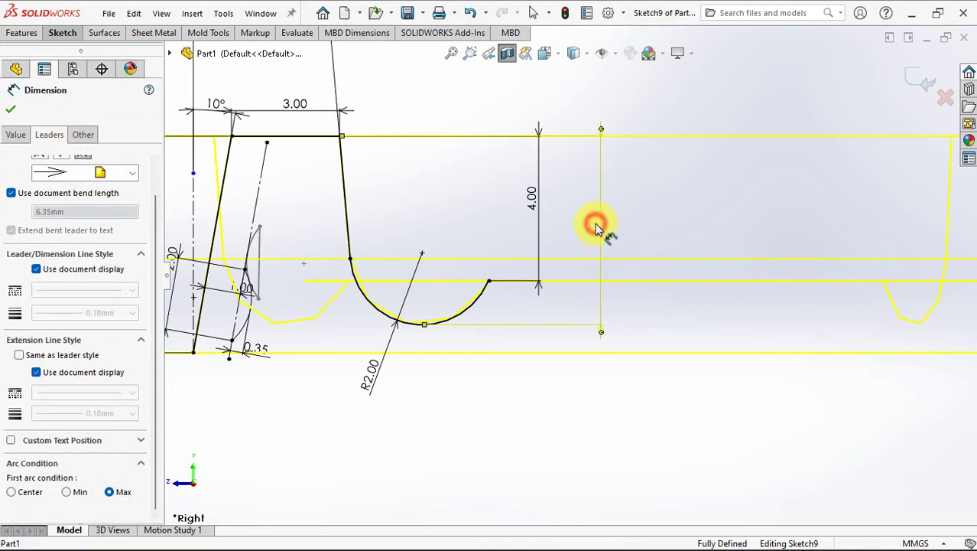
double_click(594, 223)
type("5")
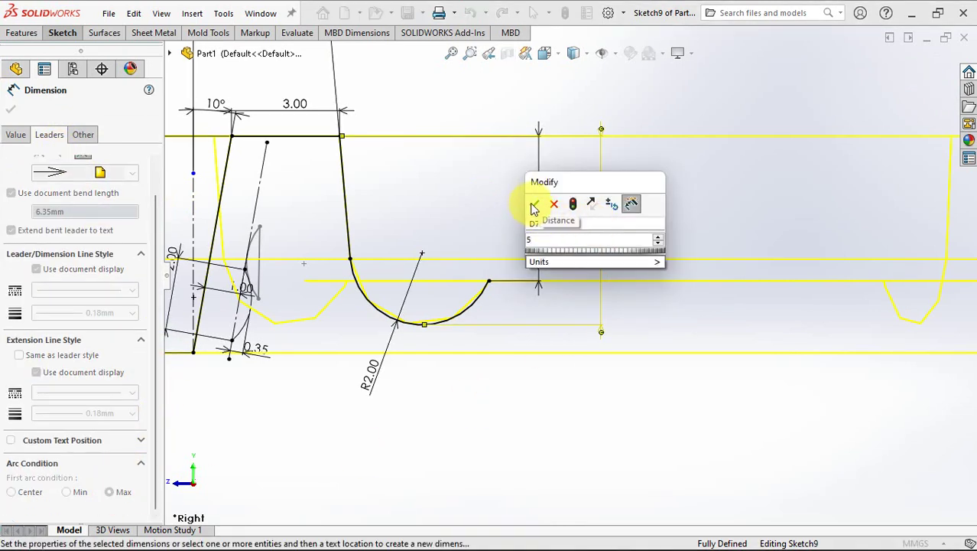
left_click(534, 205)
left_click(11, 110)
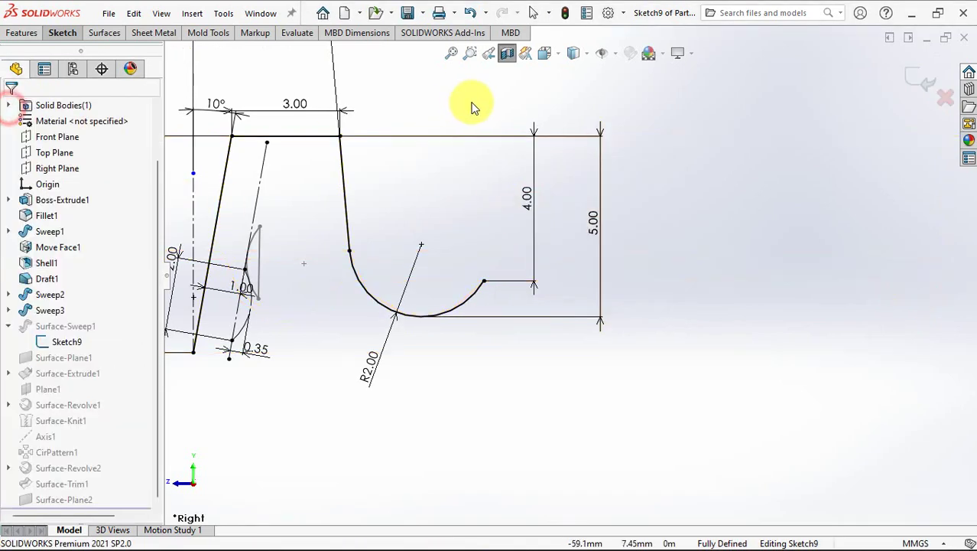
left_click(473, 102)
left_click(926, 75)
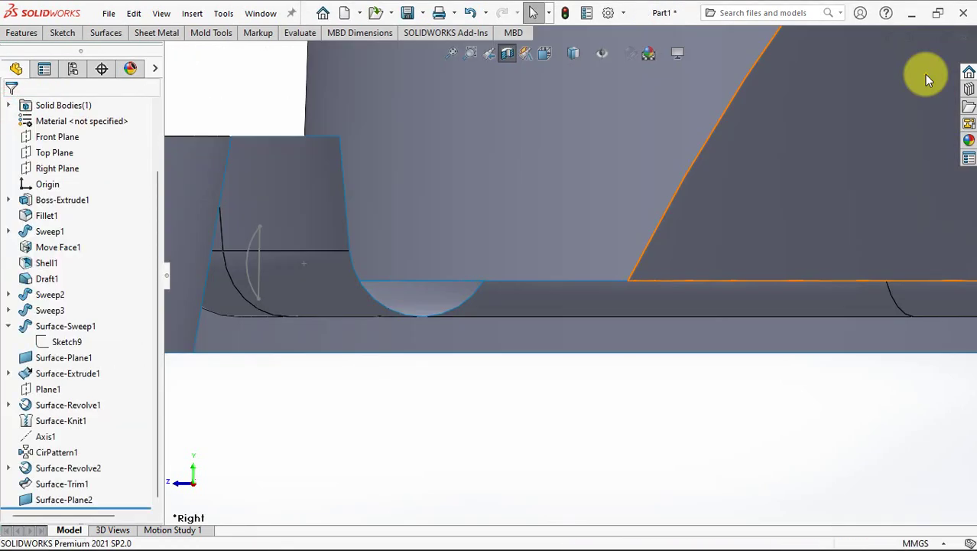
- Turn off the section view and hide the sketch still showing on the rim's straight outer side
scroll(631, 274, "up", 8)
middle_click_drag(568, 258, 580, 282)
scroll(580, 283, "up", 4)
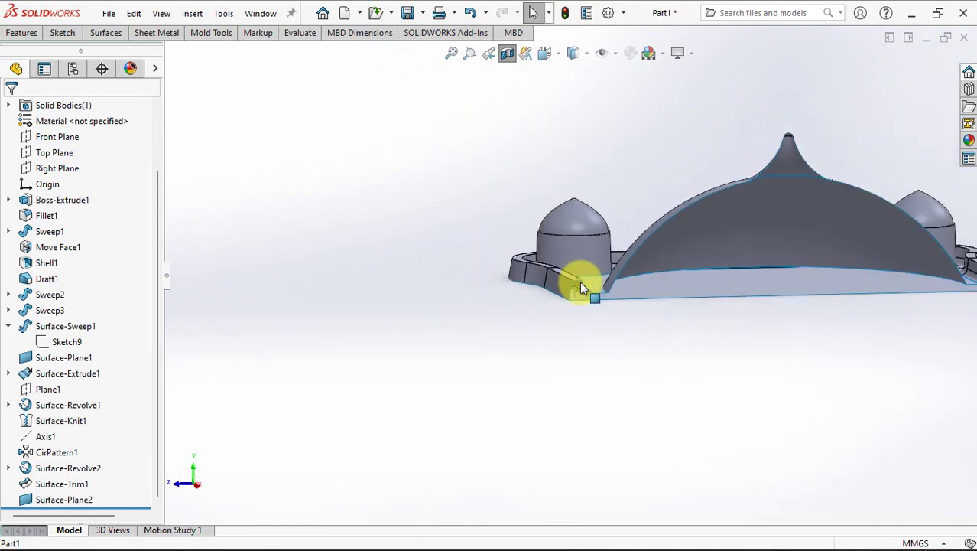
left_click(507, 53)
scroll(546, 367, "down", 3)
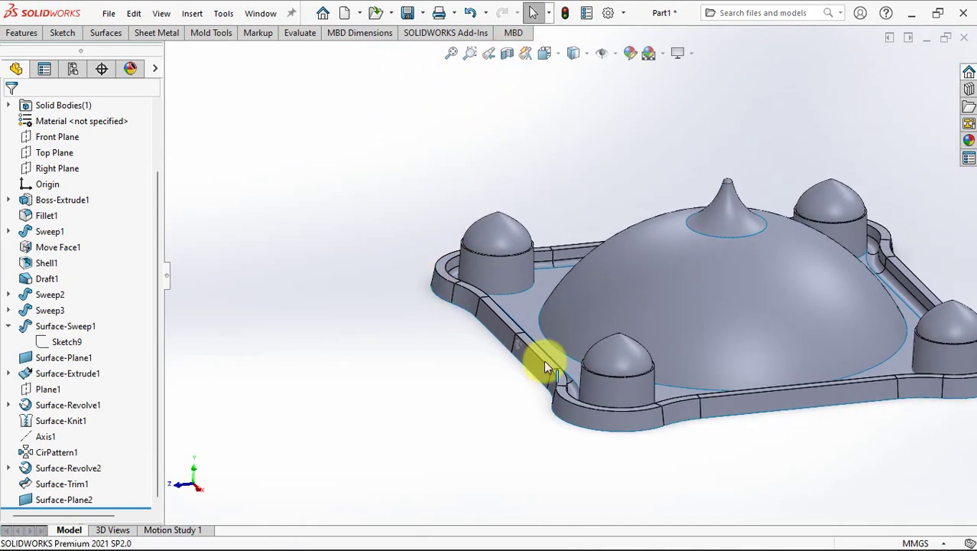
scroll(544, 360, "down", 5)
left_click(498, 301)
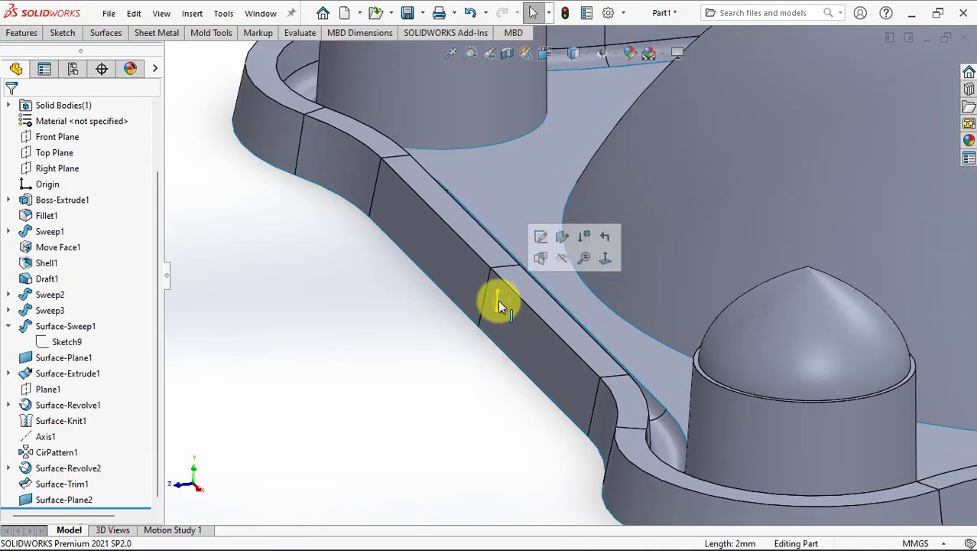
left_click(563, 257)
- Start a Knit Surface with Create solid enabled, selecting the lid's bottom planar surface and the rim's swept surface
scroll(452, 373, "up", 3)
middle_click_drag(452, 372, 304, 337)
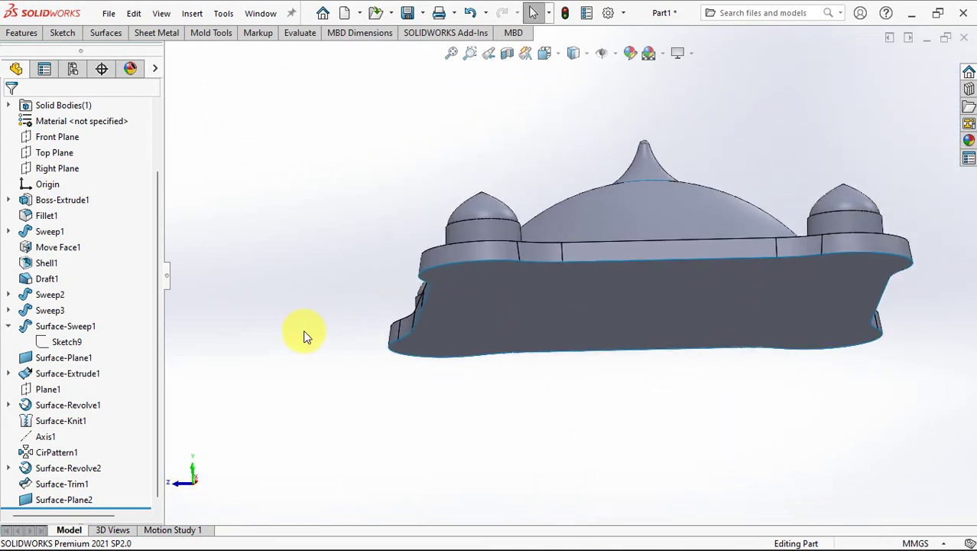
left_click(108, 35)
left_click(366, 55)
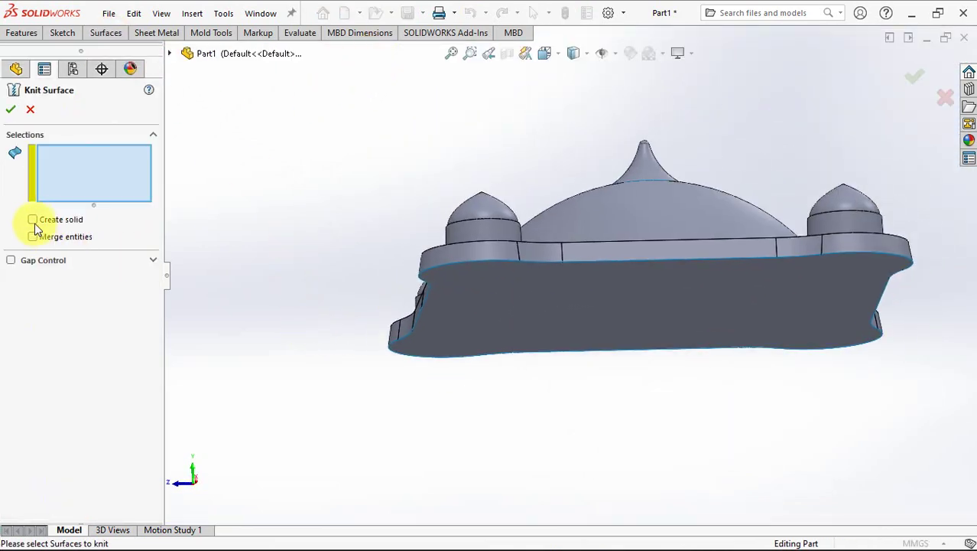
left_click(518, 331)
left_click(484, 255)
middle_click_drag(484, 255, 500, 384)
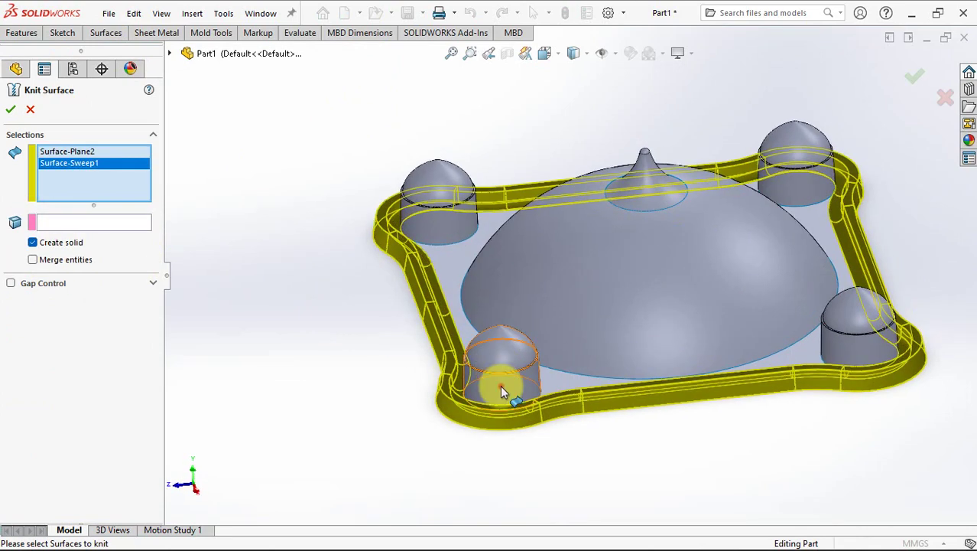
- Add the four corner towers, the trimmed flat surface, the central dome and its finial to the knit and create the solid
left_click(500, 385)
left_click(457, 308)
left_click(445, 227)
left_click(586, 265)
left_click(644, 203)
left_click(815, 181)
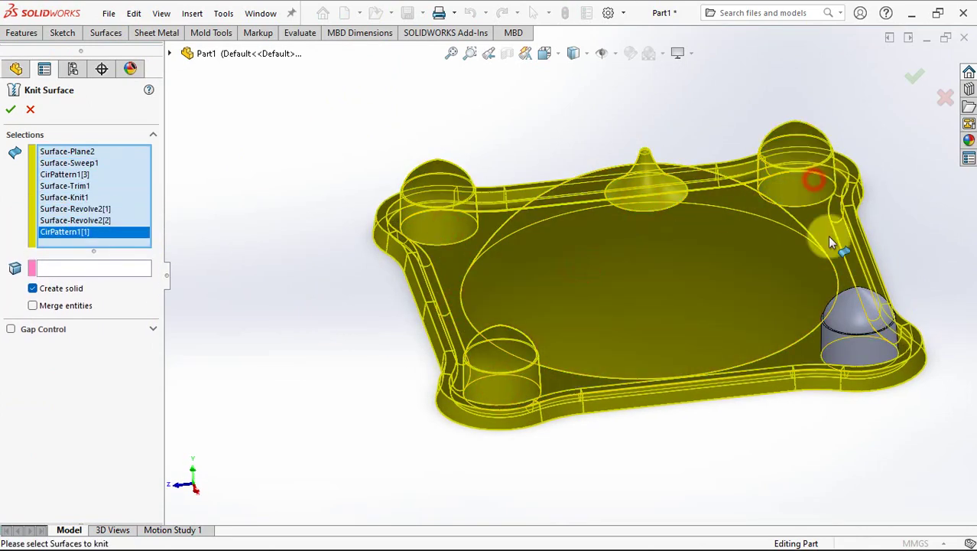
left_click(847, 343)
left_click(918, 76)
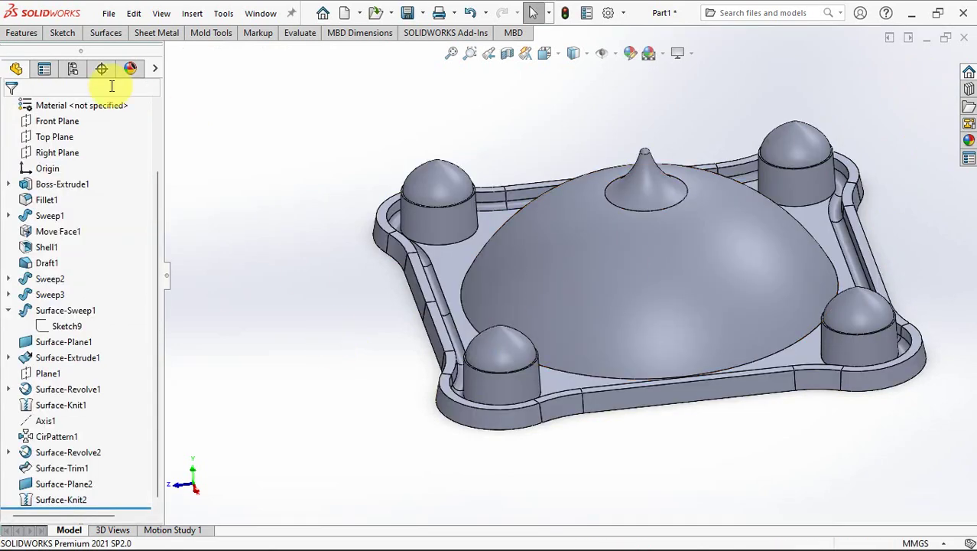
- Apply a full round fillet to the rim, using its top as the center face and its outer and inner walls as side faces
left_click(23, 35)
left_click(235, 58)
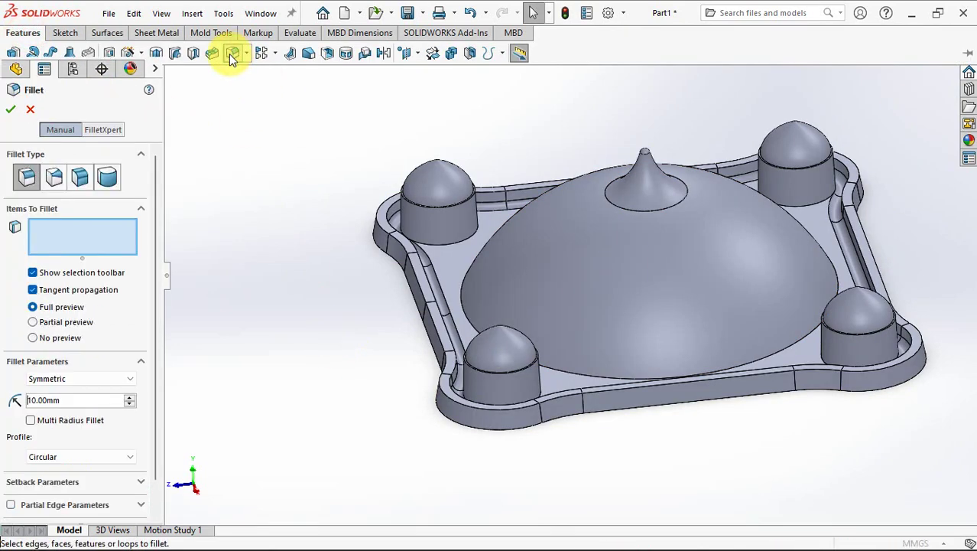
left_click(108, 176)
scroll(436, 304, "down", 5)
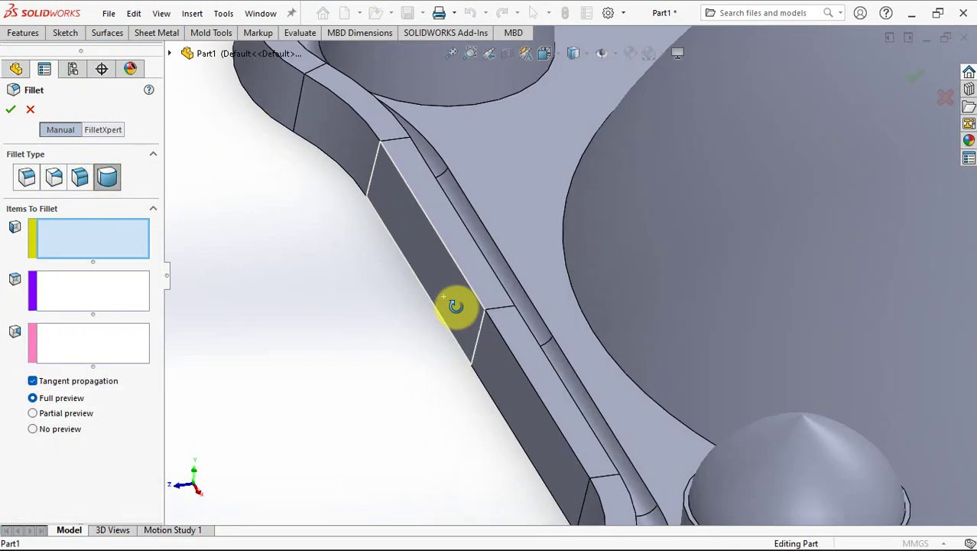
left_click(461, 279)
left_click(96, 291)
left_click(490, 264)
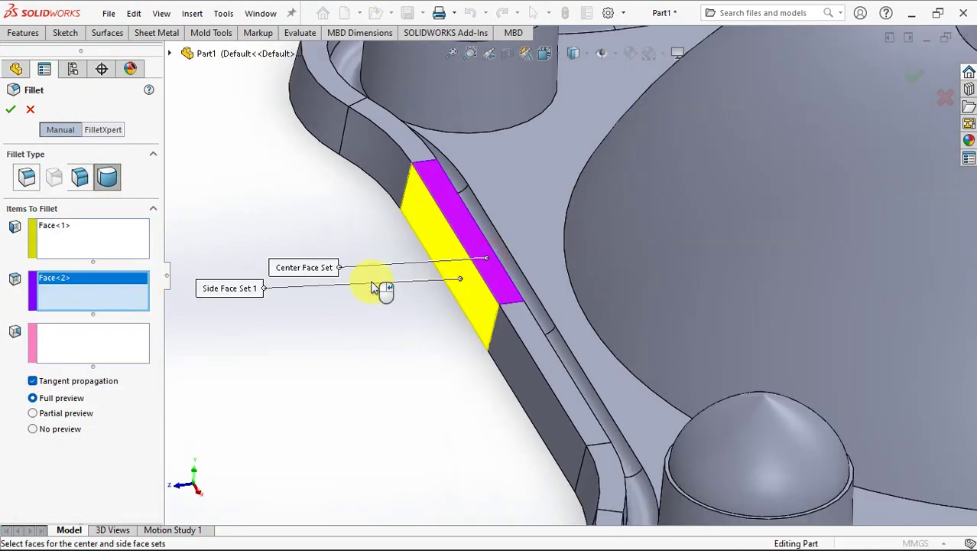
left_click(103, 340)
middle_click_drag(349, 320, 398, 322)
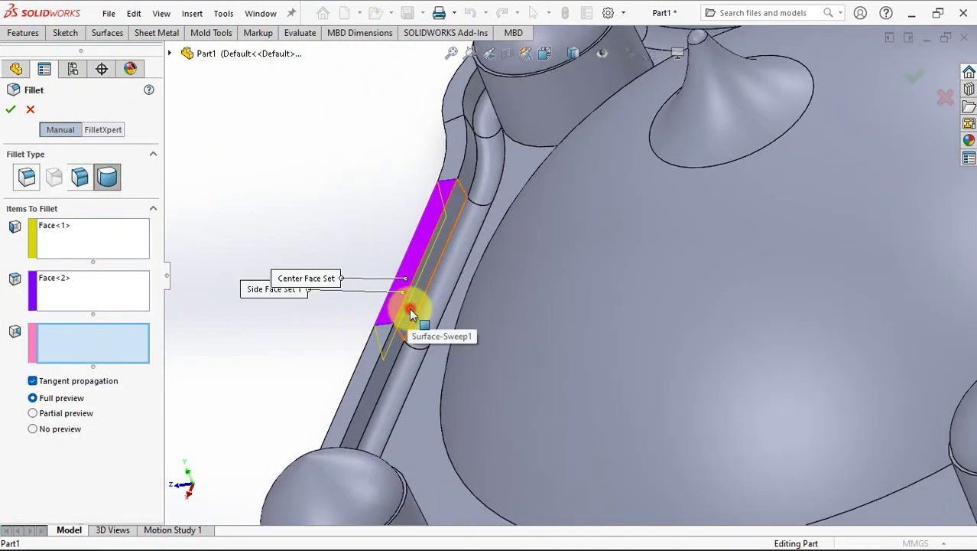
left_click(409, 309)
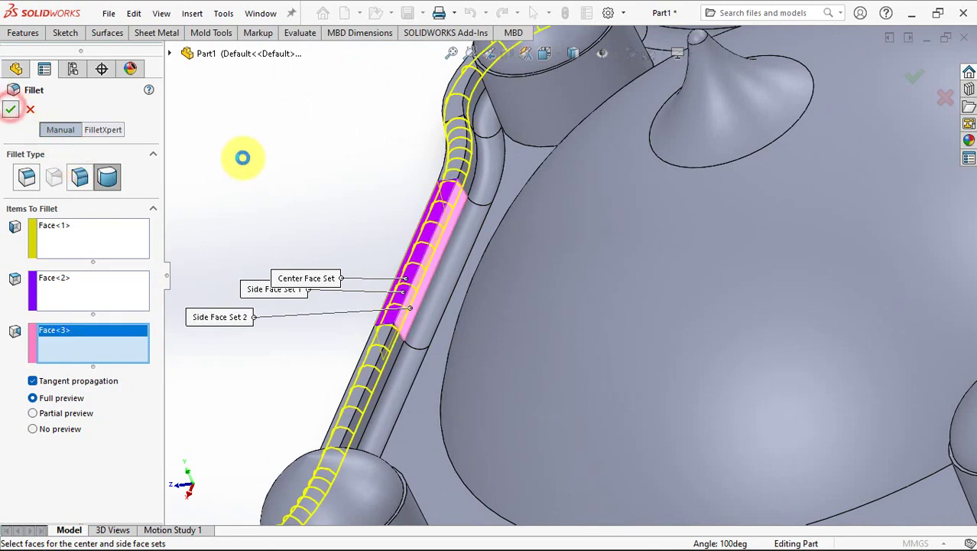
- Examine the rounded rim around the lid and highlight the faces of its full round fillet
scroll(308, 216, "up", 5)
middle_click_drag(310, 217, 368, 278)
scroll(517, 289, "down", 2)
scroll(497, 284, "up", 5)
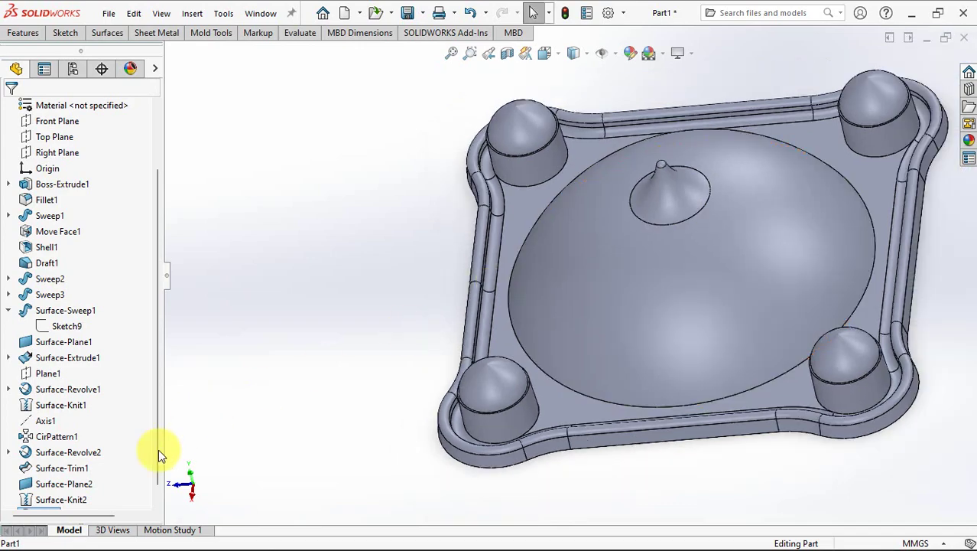
left_click_drag(158, 475, 159, 499)
left_click(34, 501)
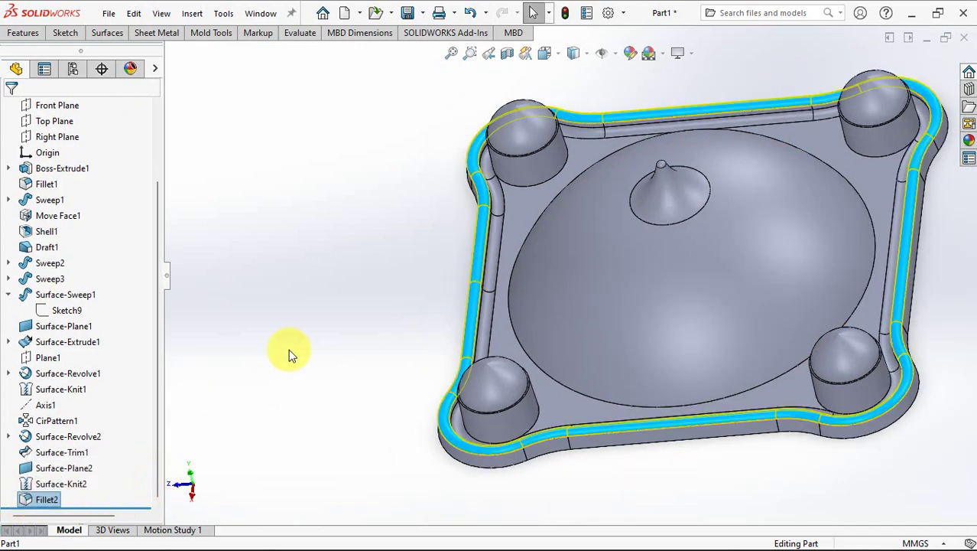
left_click(305, 329)
- Start a Shell with a 0.8 mm wall thickness and select the lid's flat underside as the face to remove
middle_click_drag(514, 348, 402, 222)
scroll(517, 318, "down", 3)
left_click(23, 32)
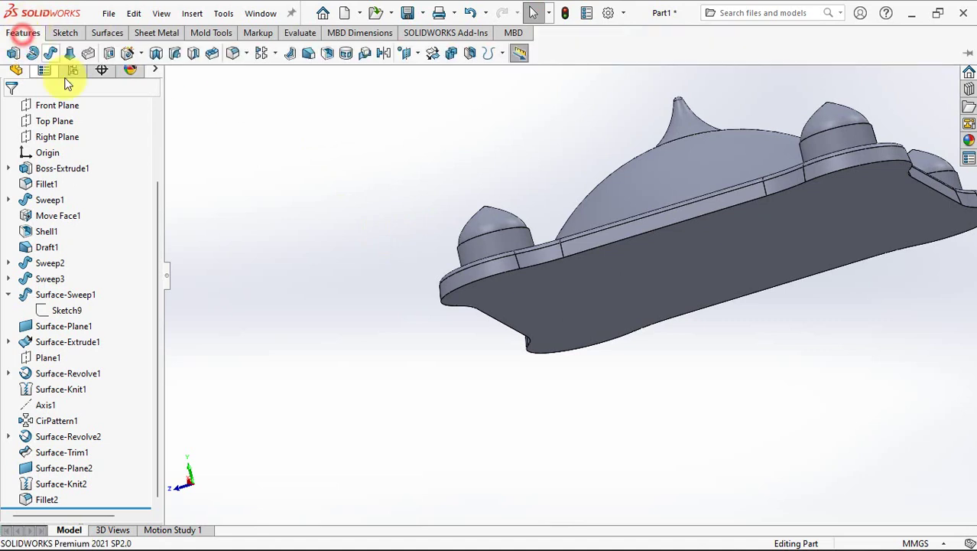
left_click(327, 55)
type("0.8")
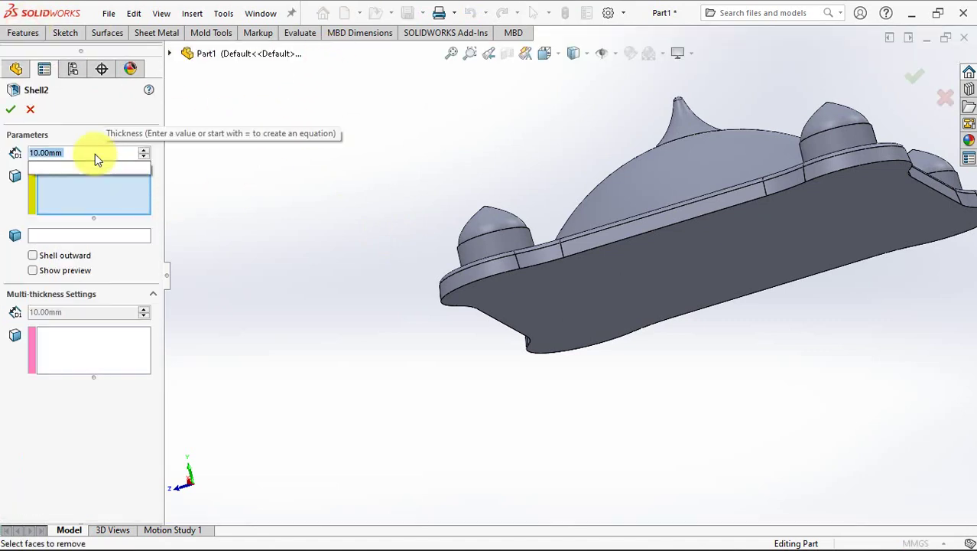
key("Tab")
left_click(559, 302)
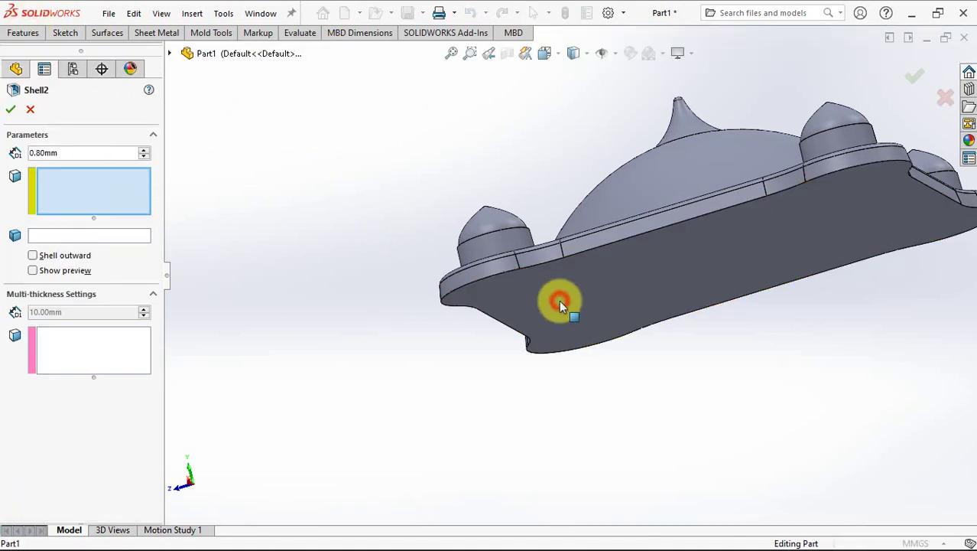
- Assign a 1 mm multi-thickness to the rim's outer side face and all faces tangent to it, preview, and create the shell
left_click(79, 330)
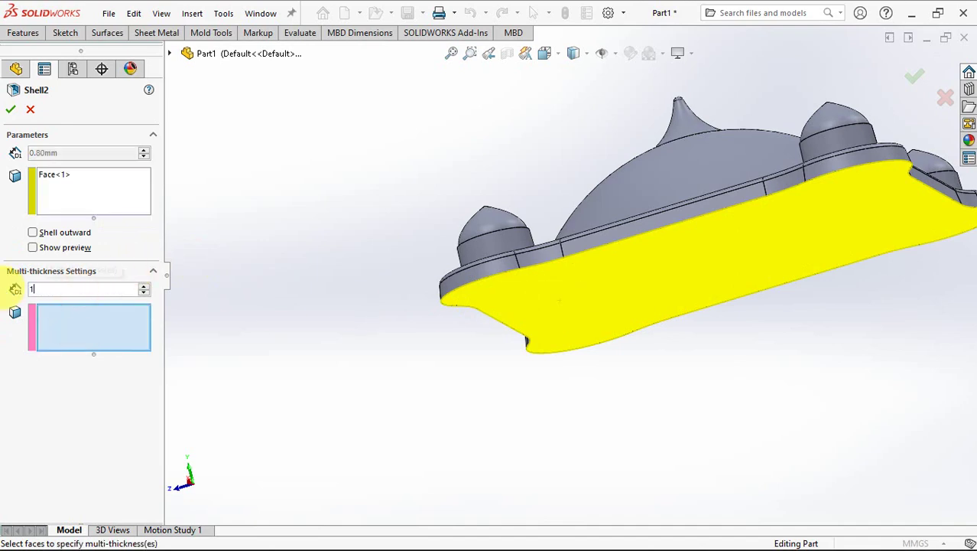
type("1")
key("Tab")
middle_click_drag(432, 391, 465, 406)
scroll(546, 355, "down", 5)
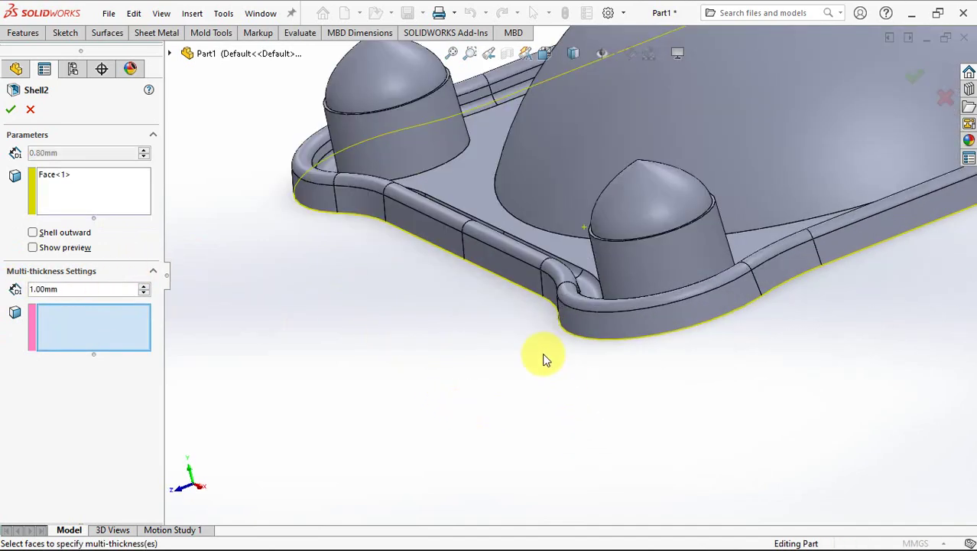
right_click(492, 265)
left_click(545, 414)
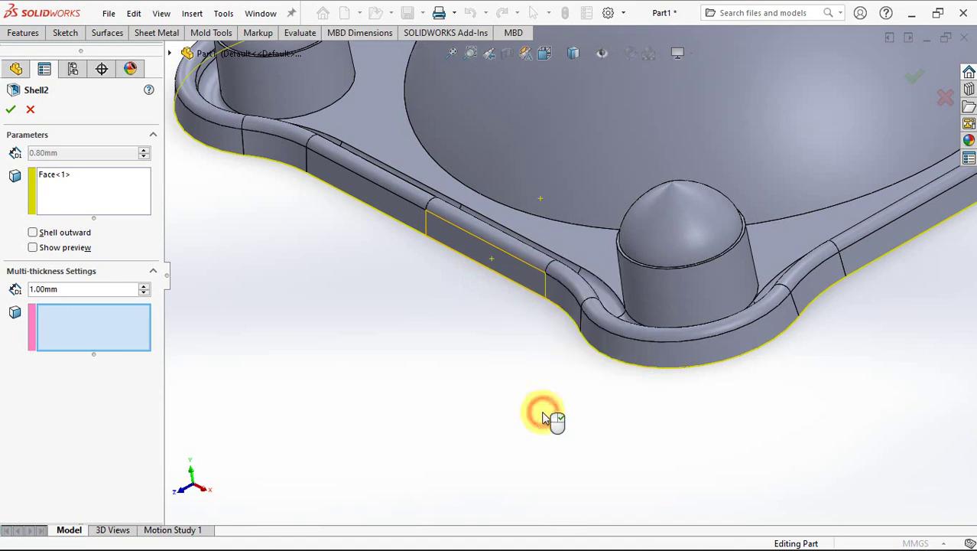
middle_click_drag(549, 418, 475, 341)
scroll(455, 374, "up", 4)
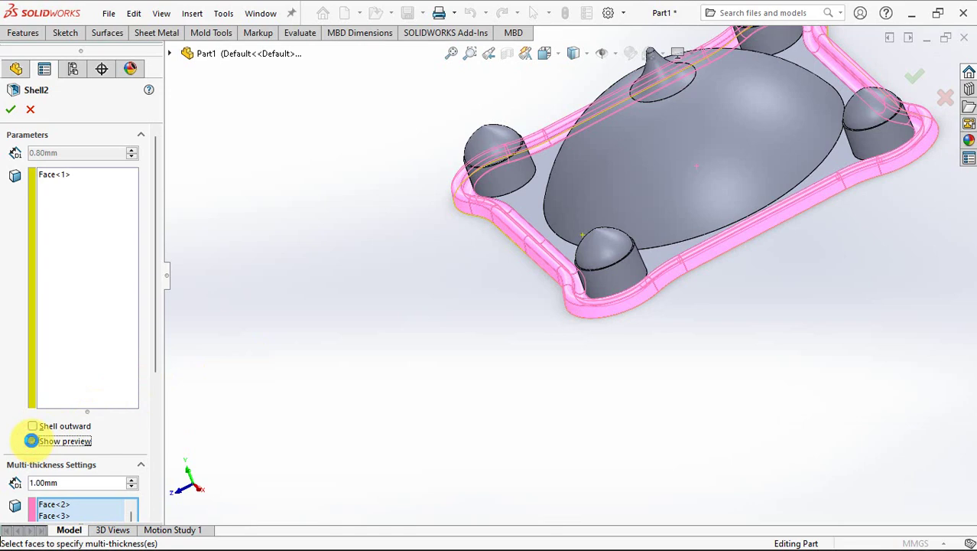
middle_click_drag(345, 372, 334, 257)
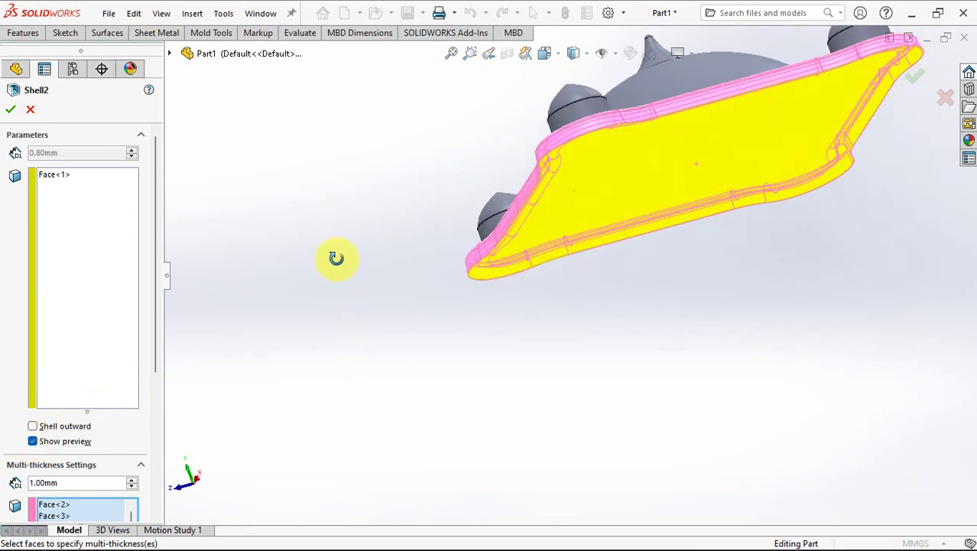
left_click(12, 112)
- Examine the shelled lid's wall and rim profile in a section view, then return to the full model
middle_click_drag(425, 233, 418, 320)
scroll(603, 343, "up", 1)
scroll(624, 310, "down", 3)
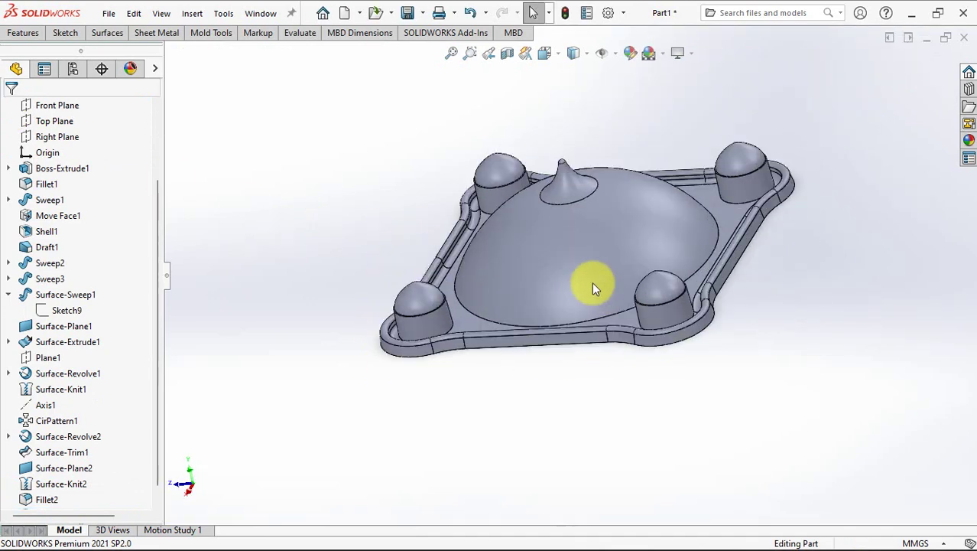
left_click(509, 53)
left_click(11, 109)
middle_click_drag(360, 327, 436, 254)
scroll(451, 299, "down", 5)
mouse_move(451, 301)
middle_mouse_down()
mouse_move(445, 254)
mouse_move(438, 305)
middle_mouse_up()
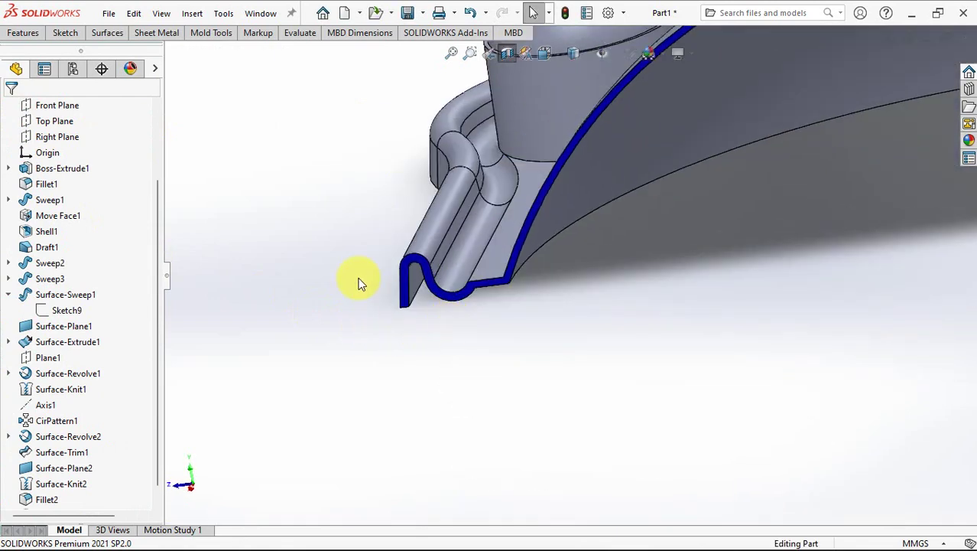
middle_click_drag(358, 263, 362, 286)
left_click(507, 53)
scroll(452, 235, "up", 4)
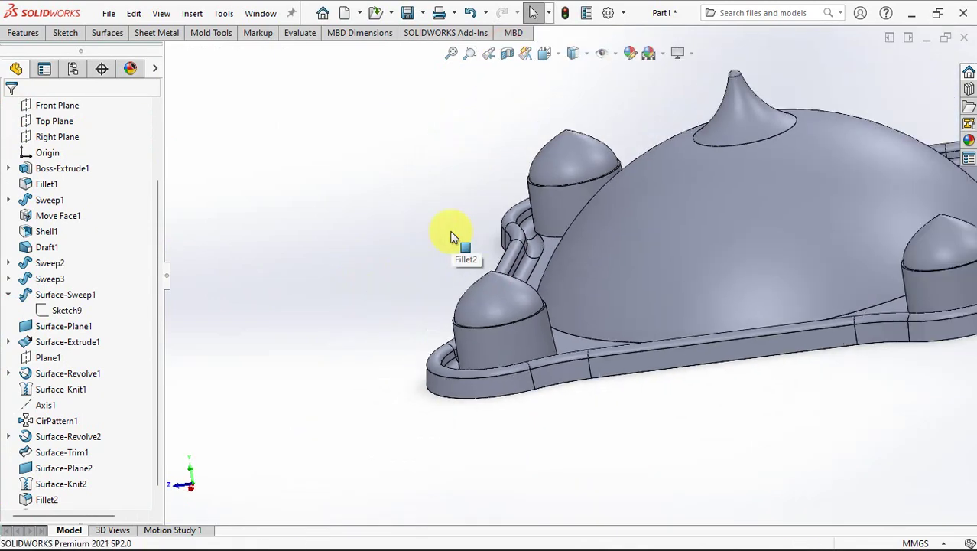
middle_click_drag(451, 259, 391, 258)
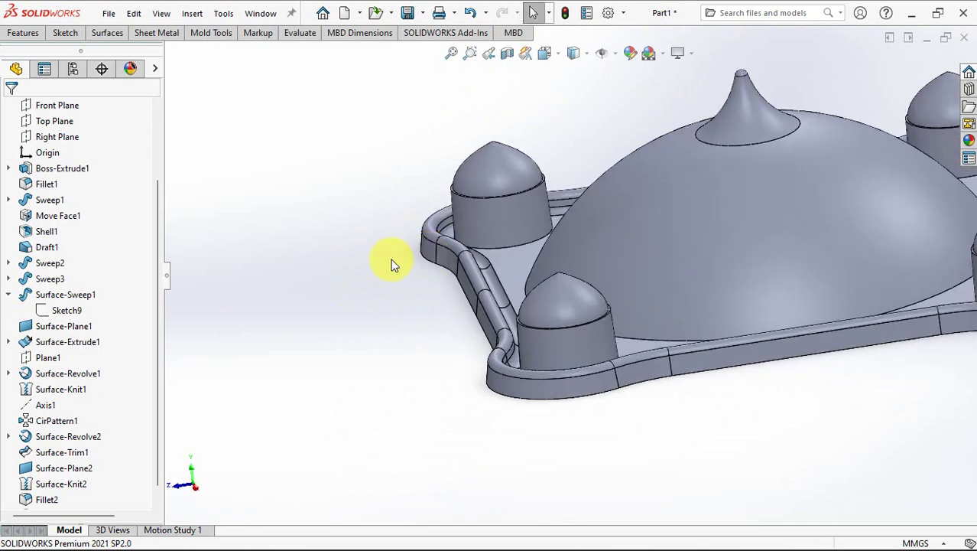
left_click_drag(157, 257, 169, 196)
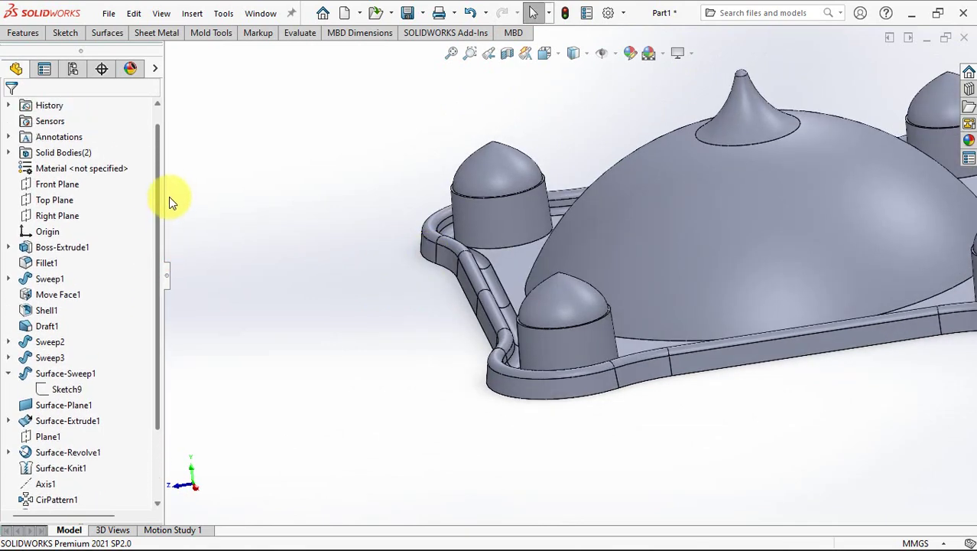
- Start a sketch on the Right Plane, show Sketch9, and section the lid at that plane, facing the cut rim squarely
left_click(55, 216)
left_click(68, 197)
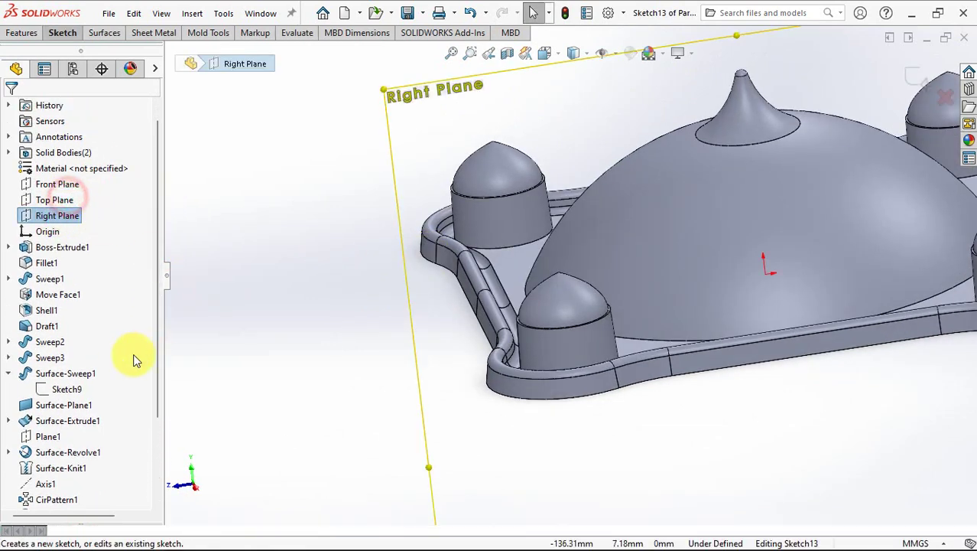
left_click(65, 390)
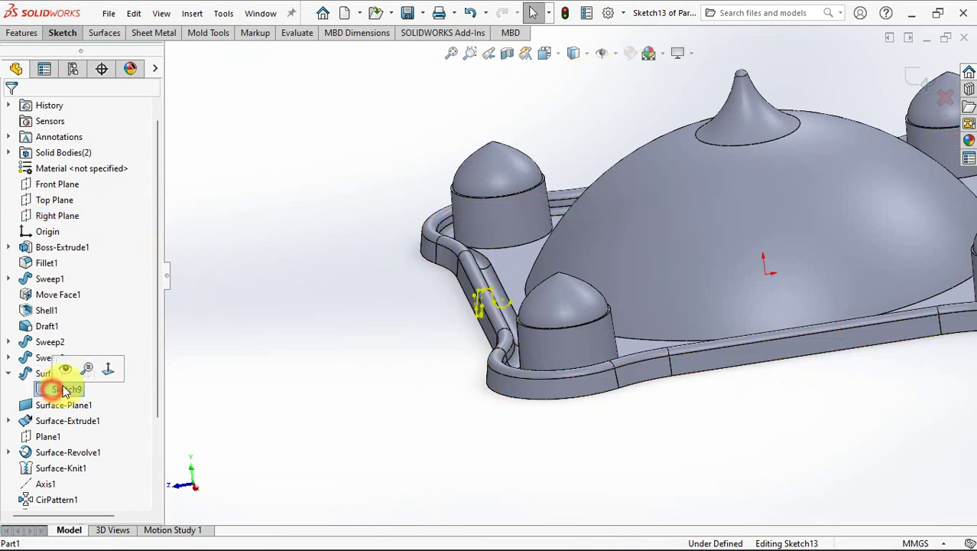
left_click(297, 321)
left_click(507, 52)
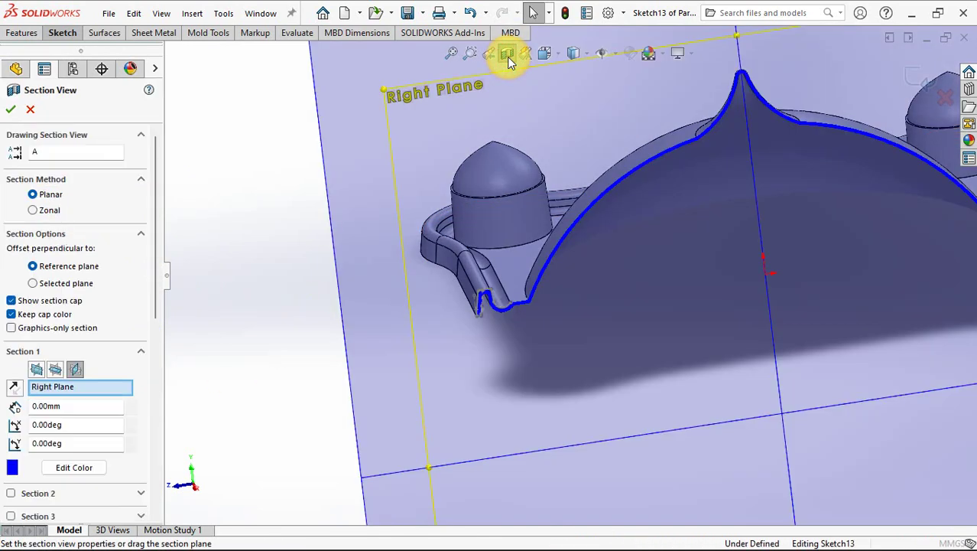
left_click(15, 68)
key("ctrl+8")
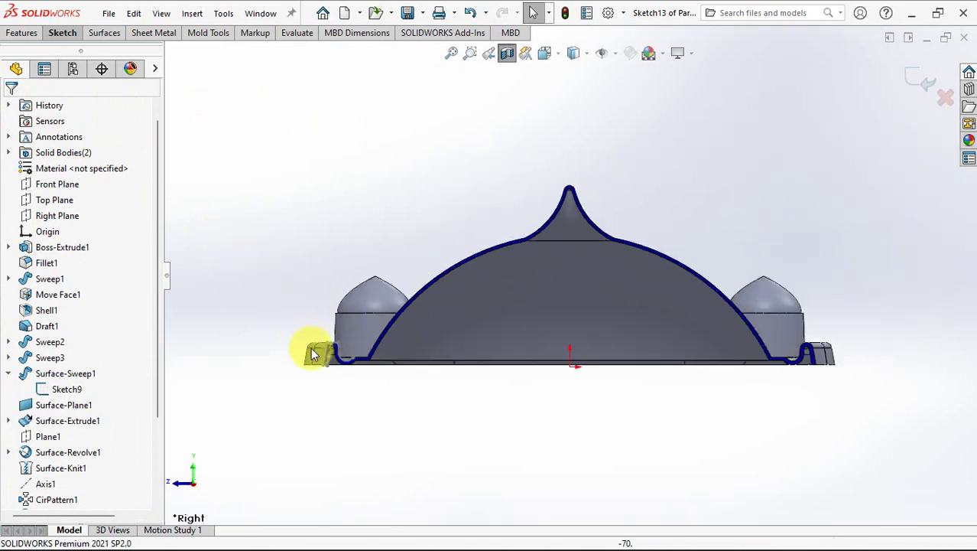
scroll(315, 352, "down", 10)
scroll(480, 300, "down", 3)
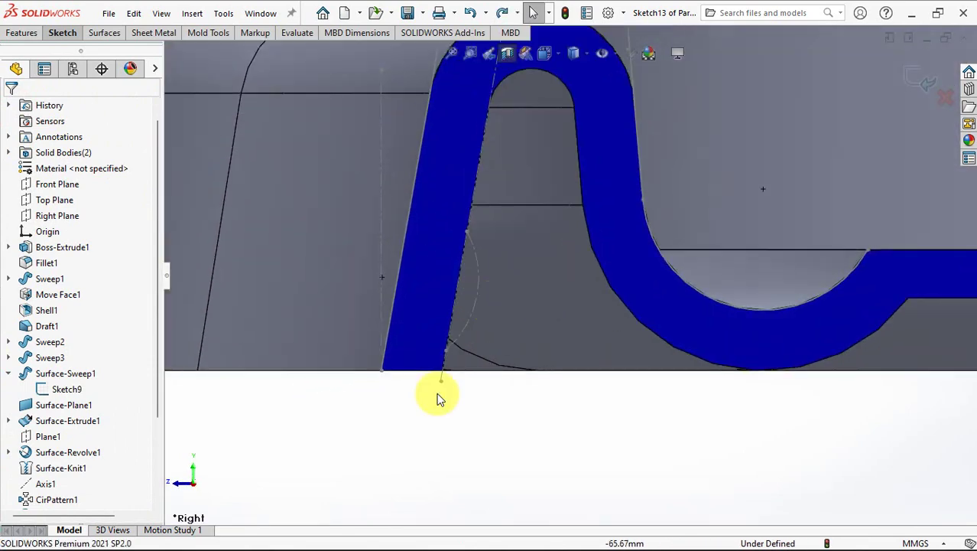
- Convert Sketch9's slanted inner-wall line and the small arc beside it into the current sketch
left_click(62, 32)
left_click(383, 64)
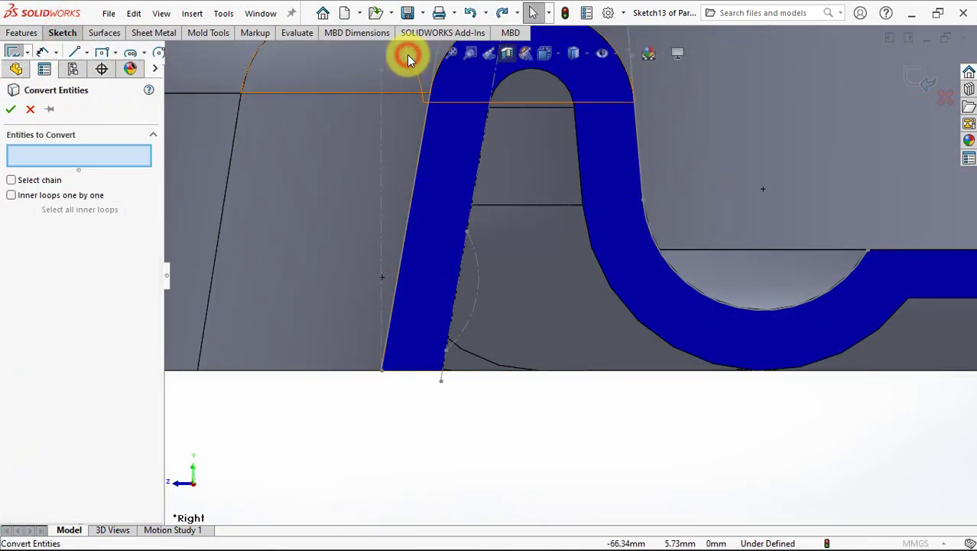
left_click(458, 282)
left_click(478, 283)
left_click(13, 110)
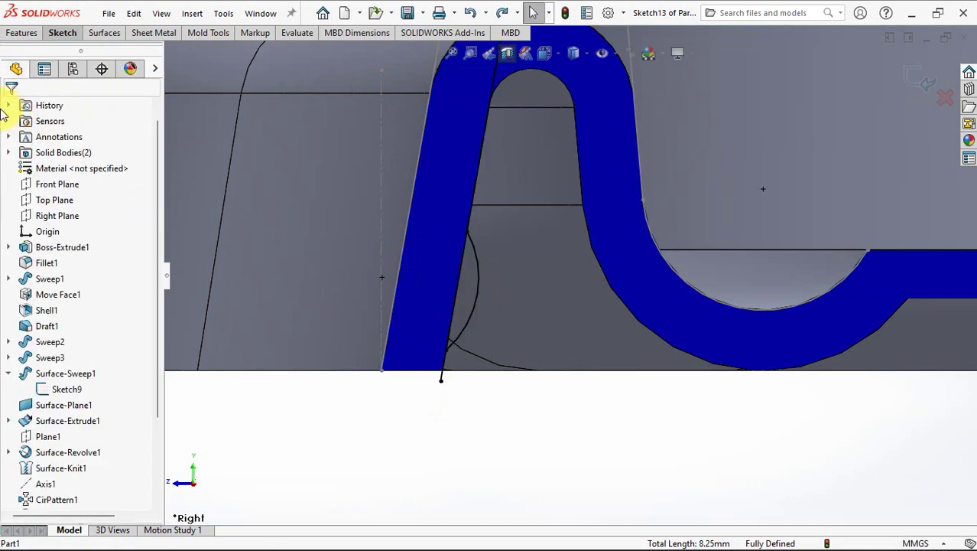
- Trim the converted line's ends beyond the arc to leave a closed crescent-shaped bead profile
left_click(67, 32)
left_click(377, 55)
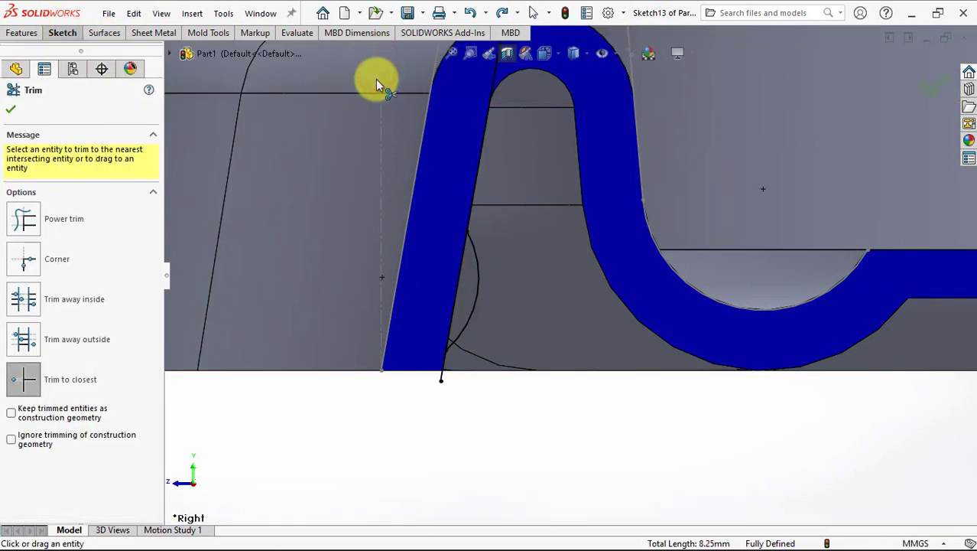
left_click(472, 221)
scroll(527, 308, "up", 7)
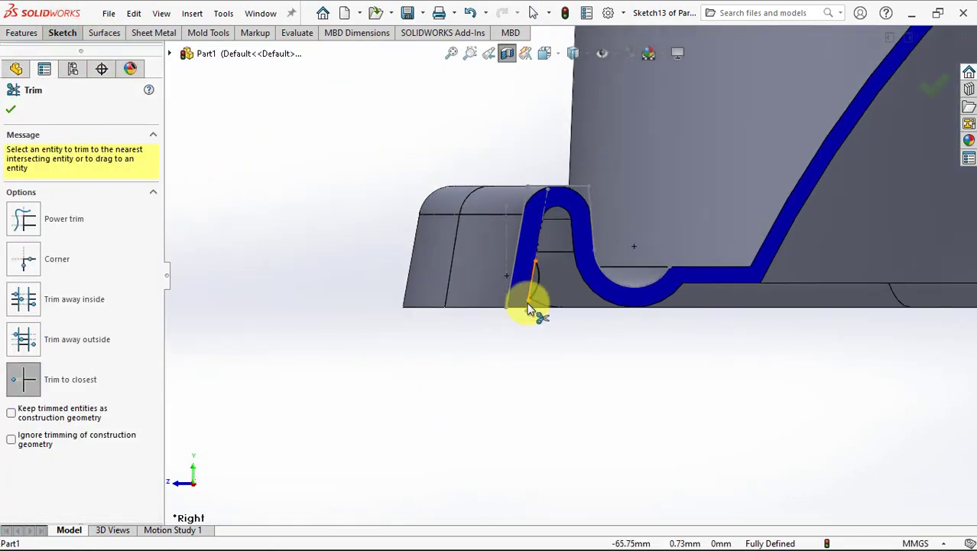
mouse_move(528, 306)
middle_mouse_down()
mouse_move(502, 311)
mouse_move(484, 279)
middle_mouse_up()
- Turn off the section view, finish trimming, and hide Sketch9
left_click(507, 55)
left_click(11, 109)
scroll(753, 337, "down", 2)
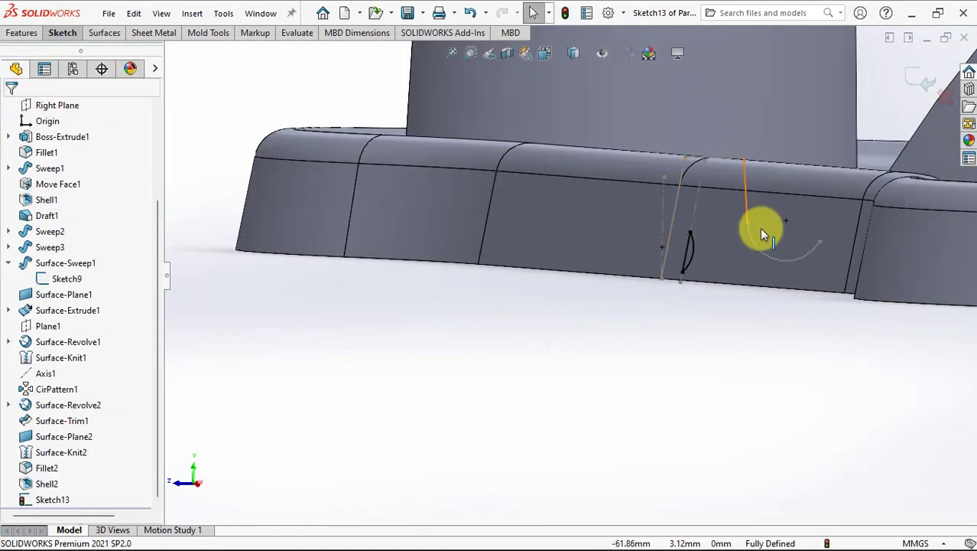
right_click(747, 215)
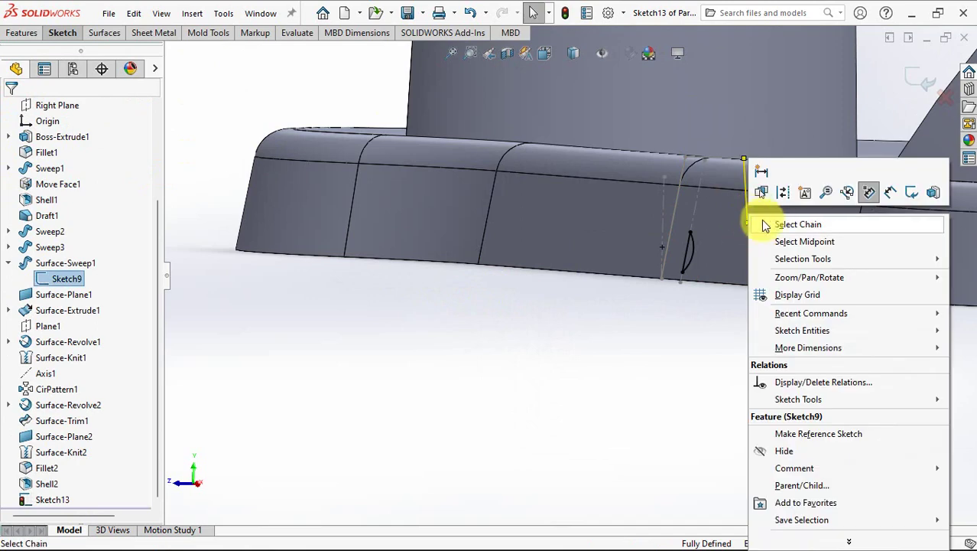
left_click(786, 450)
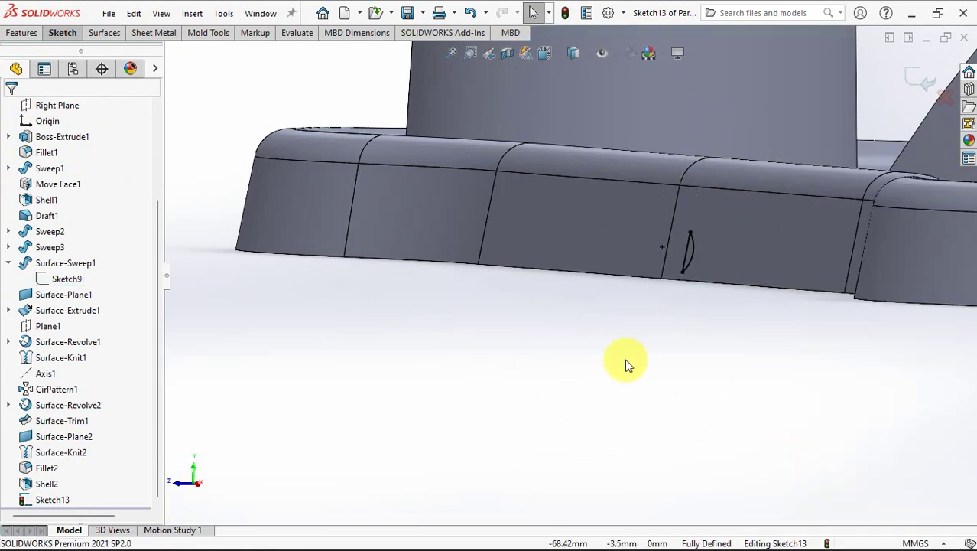
- Set up a Sweep of the crescent bead sketch along the open loop of the lid rim's inner bottom edge
left_click(21, 32)
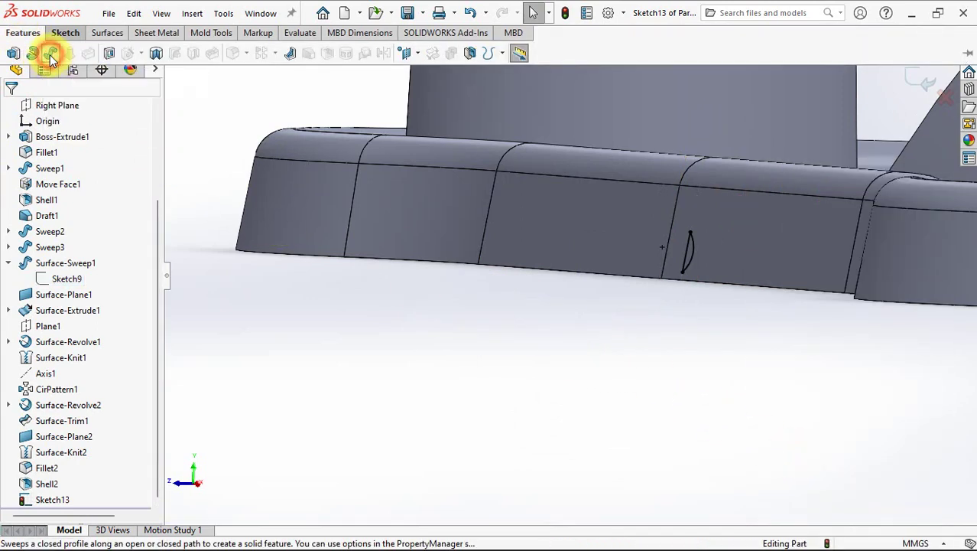
left_click(49, 58)
left_click(683, 262)
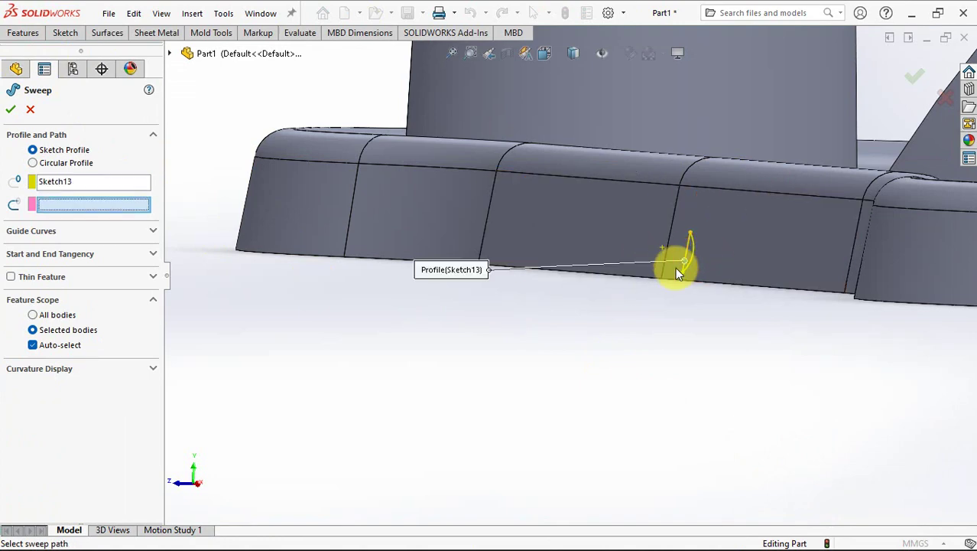
right_click(111, 209)
left_click(164, 231)
middle_click_drag(458, 312, 545, 296)
right_click(600, 265)
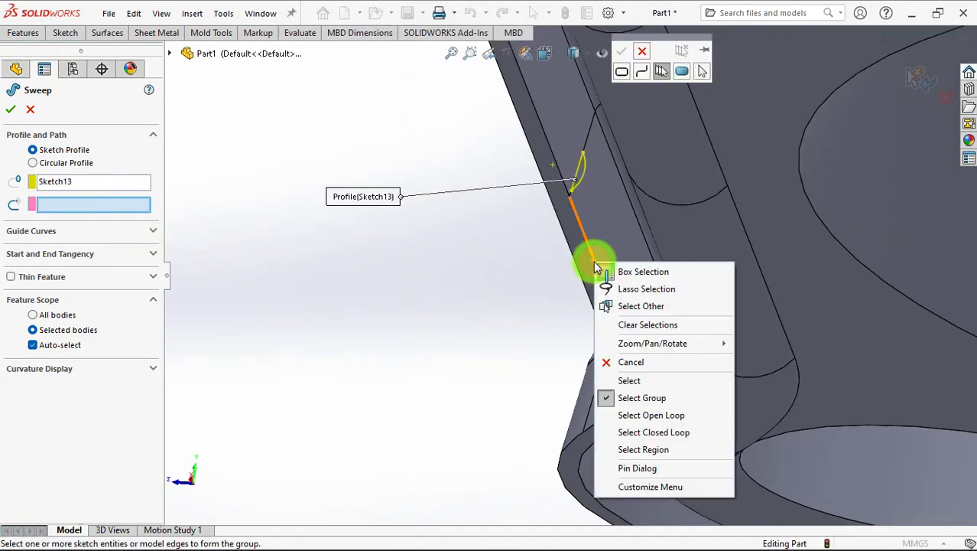
left_click(652, 412)
scroll(641, 399, "up", 6)
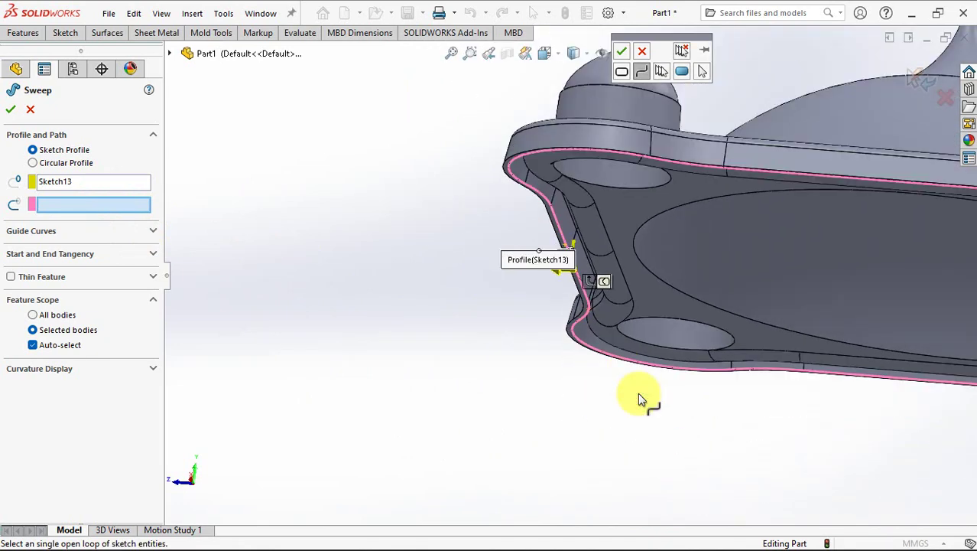
left_click(621, 51)
scroll(623, 266, "down", 2)
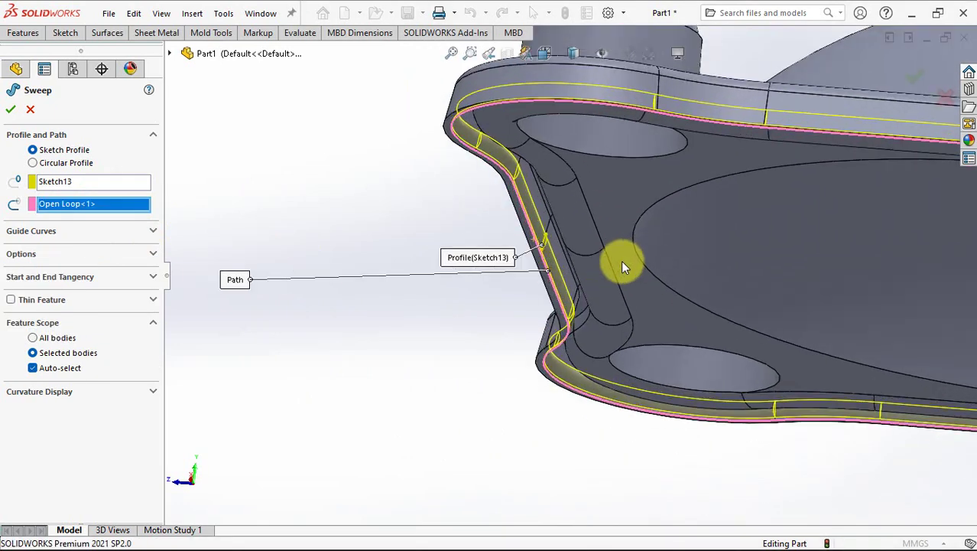
- Create the bead sweep with Merge tangent faces off and Merge result on
left_click(23, 254)
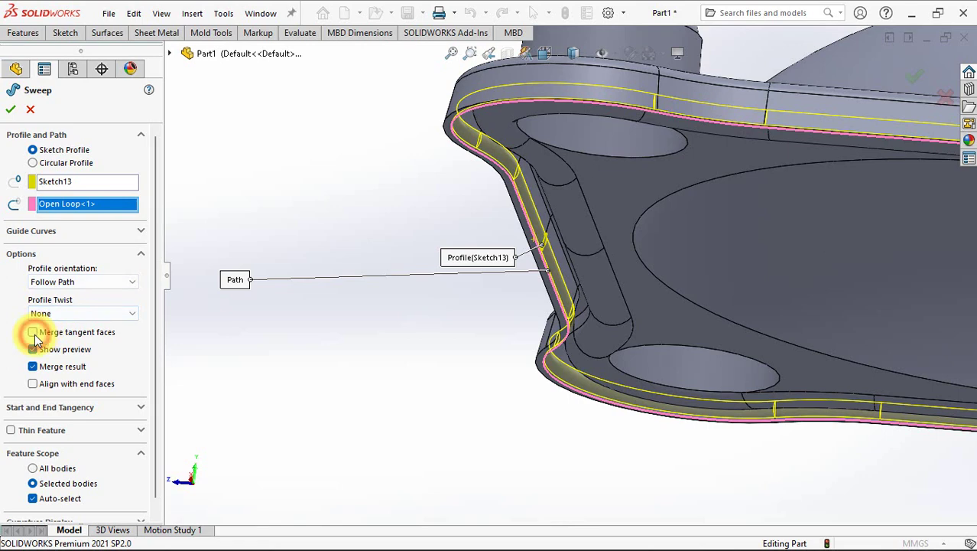
scroll(316, 395, "up", 6)
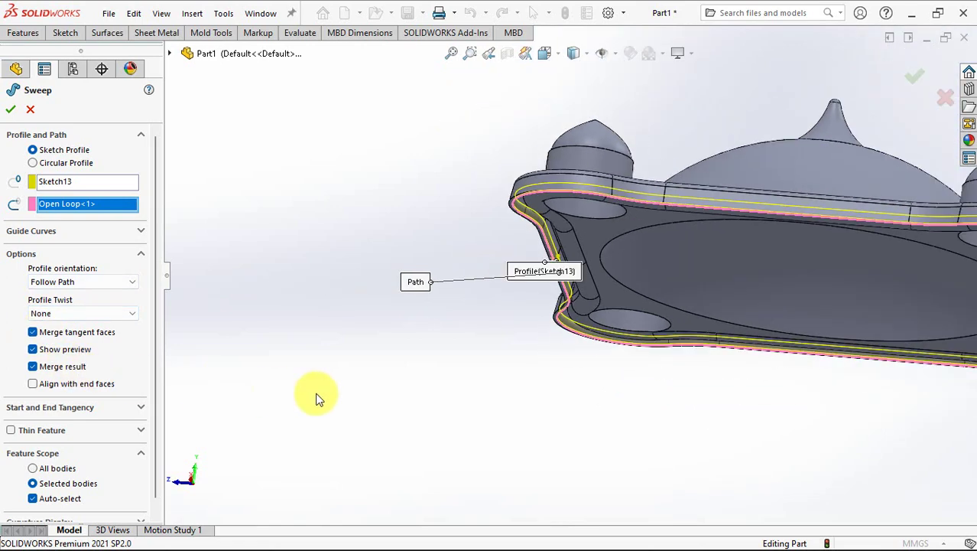
middle_click_drag(399, 428, 299, 310)
scroll(299, 308, "down", 1)
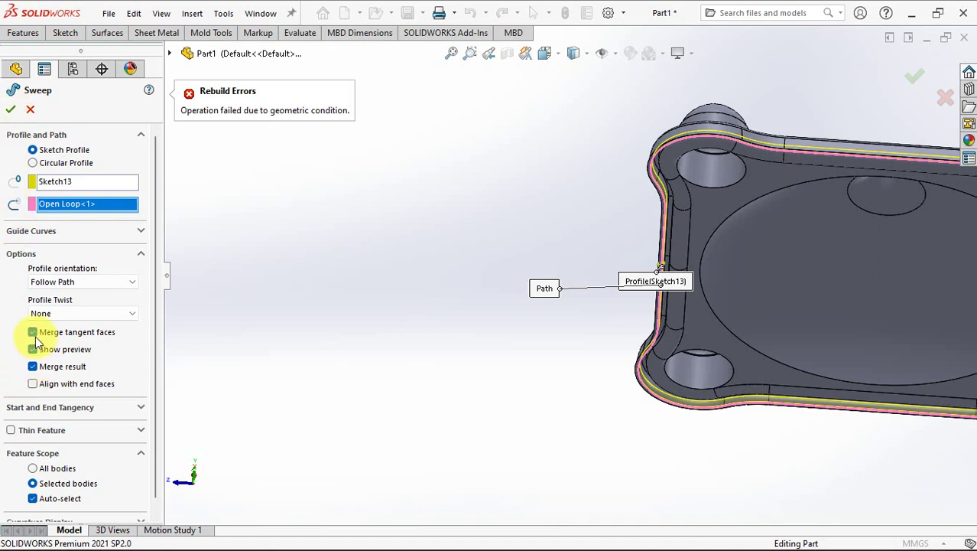
left_click(11, 112)
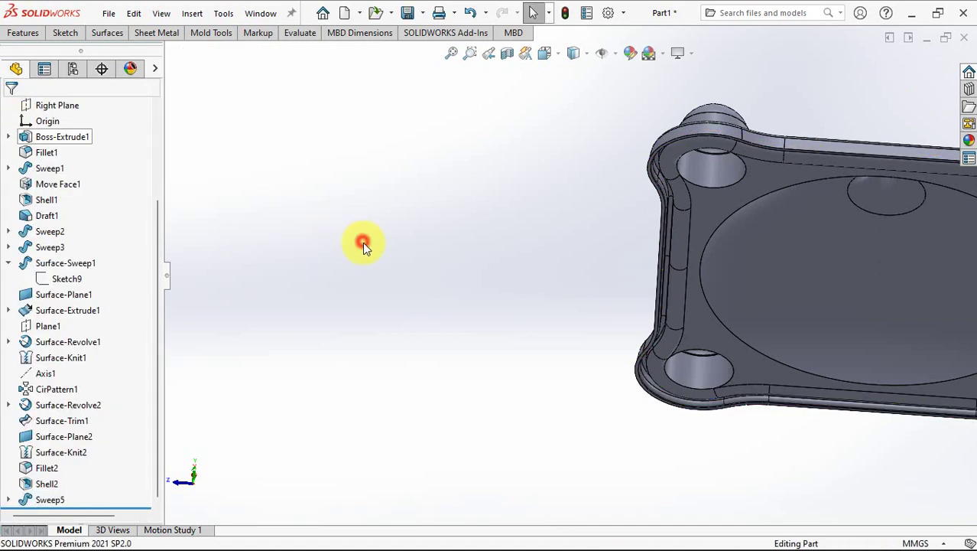
- Start another sketch on the Right Plane and section the lid there, facing the rim with its inner bead squarely
left_click_drag(156, 231, 153, 149)
middle_click_drag(156, 146, 650, 269)
scroll(676, 255, "down", 5)
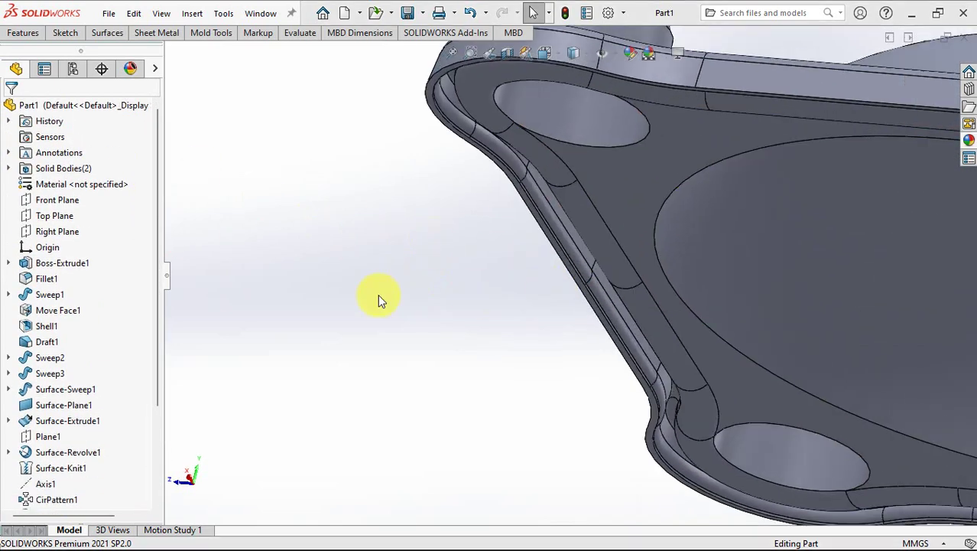
left_click(60, 235)
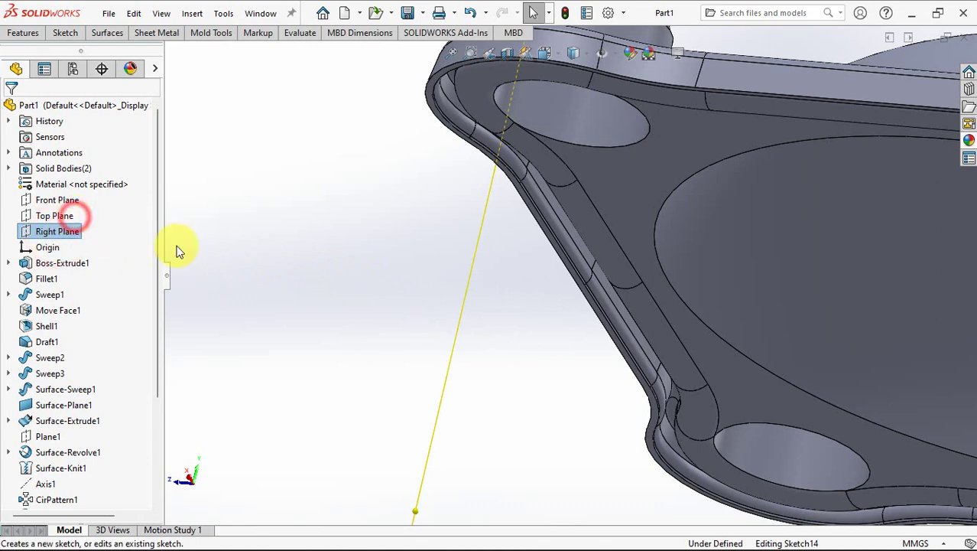
mouse_move(410, 253)
middle_mouse_down()
mouse_move(410, 290)
mouse_move(395, 270)
mouse_move(452, 365)
mouse_move(484, 185)
middle_mouse_up()
left_click(508, 53)
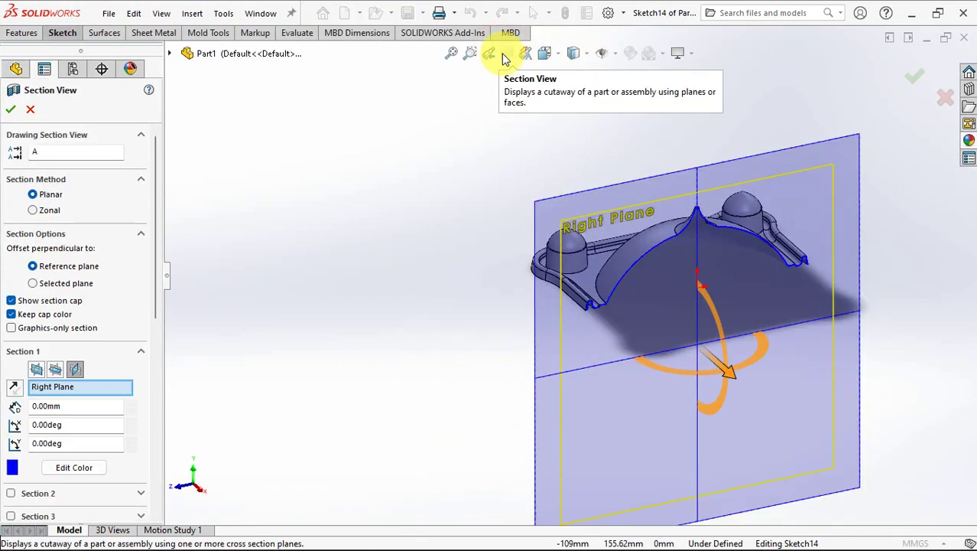
left_click(29, 112)
scroll(601, 316, "down", 3)
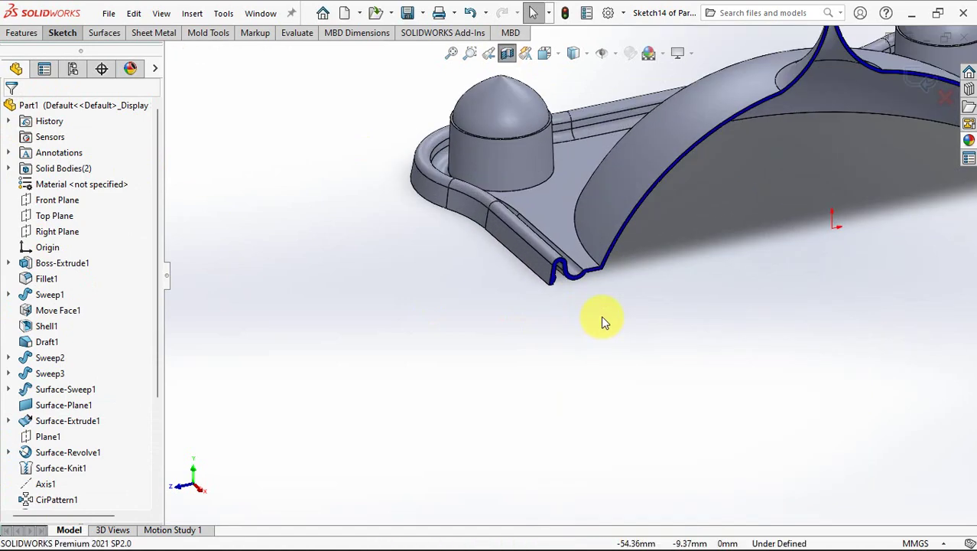
key("ctrl+8")
scroll(489, 294, "down", 5)
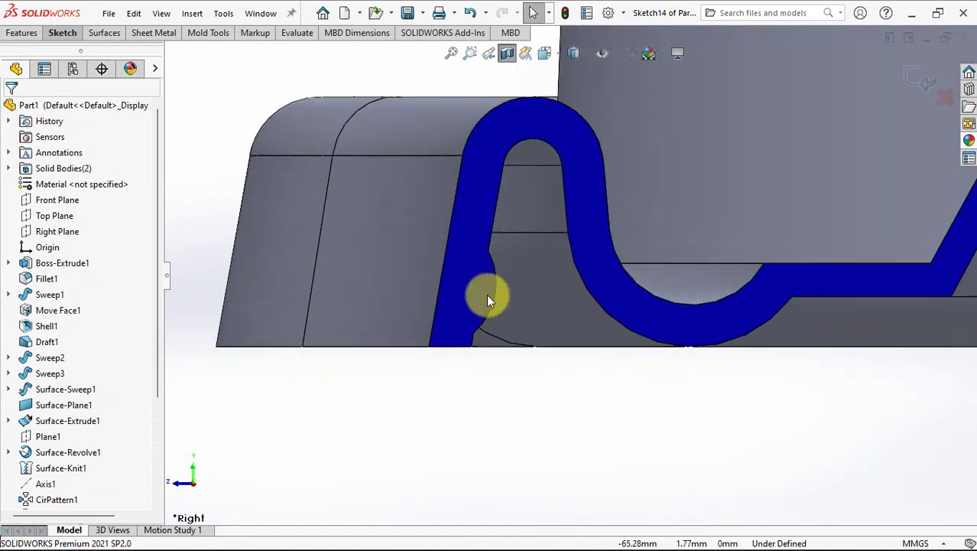
- Sketch a closed profile at the rim's outer foot: a line down the slanted wall, a horizontal line about 0.7 mm long, and a closing arc
left_click(61, 33)
left_click(72, 54)
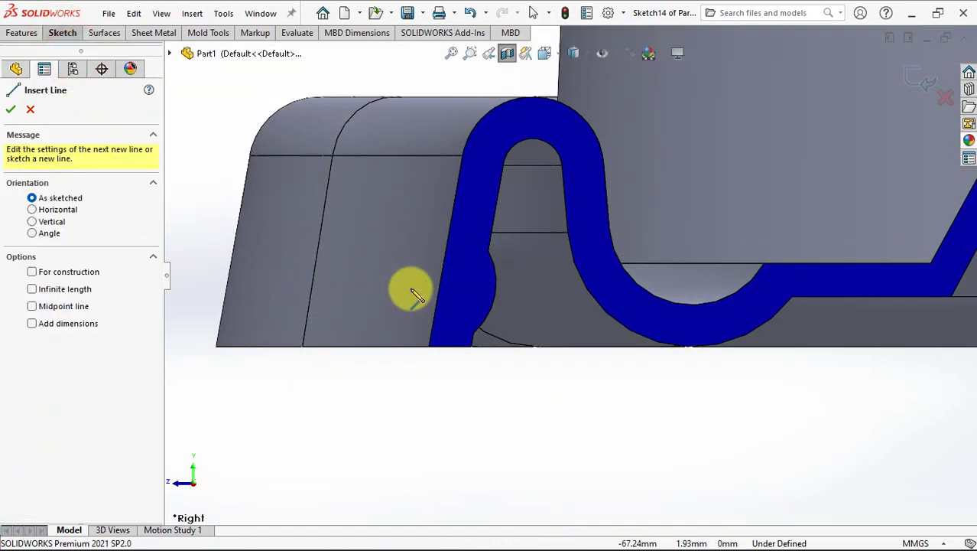
left_click(440, 289)
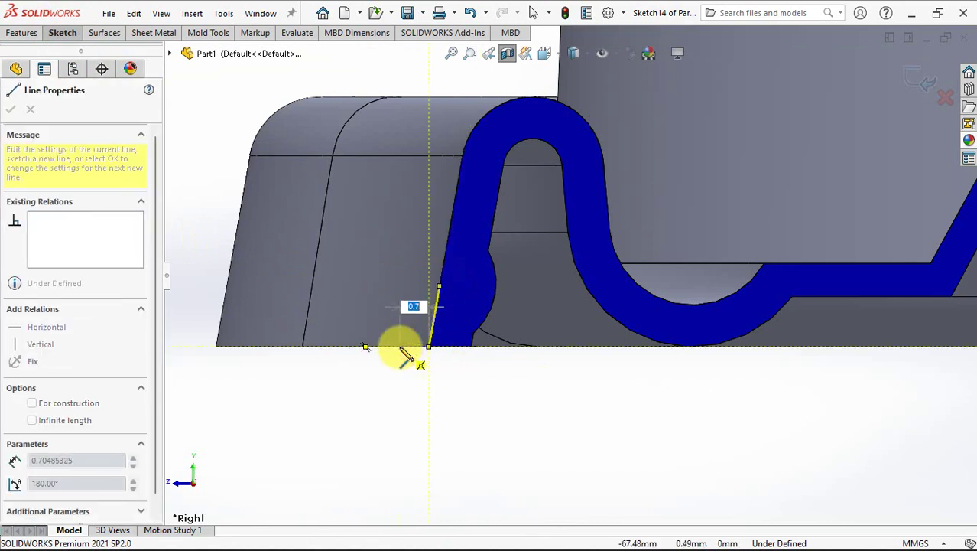
left_click(400, 346)
key("a")
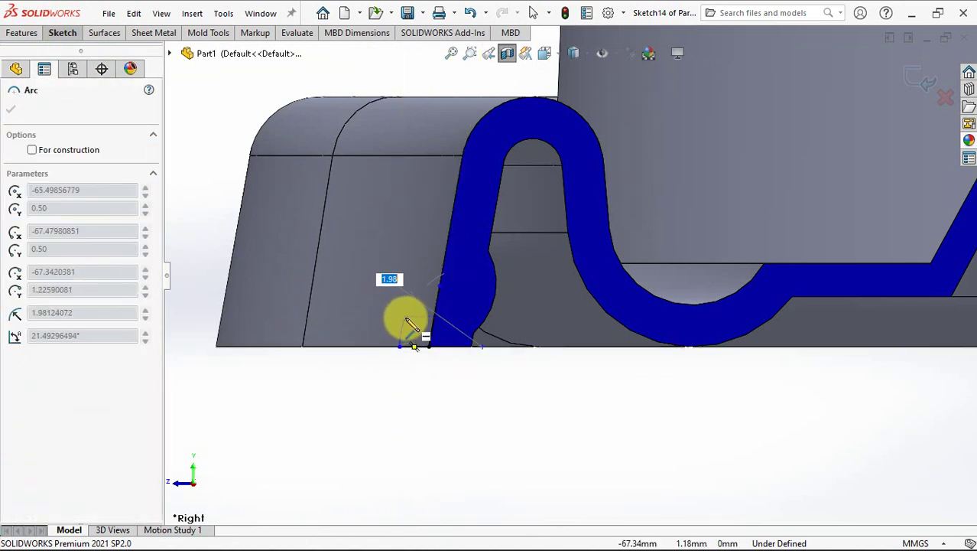
left_click(441, 288)
right_click(462, 293)
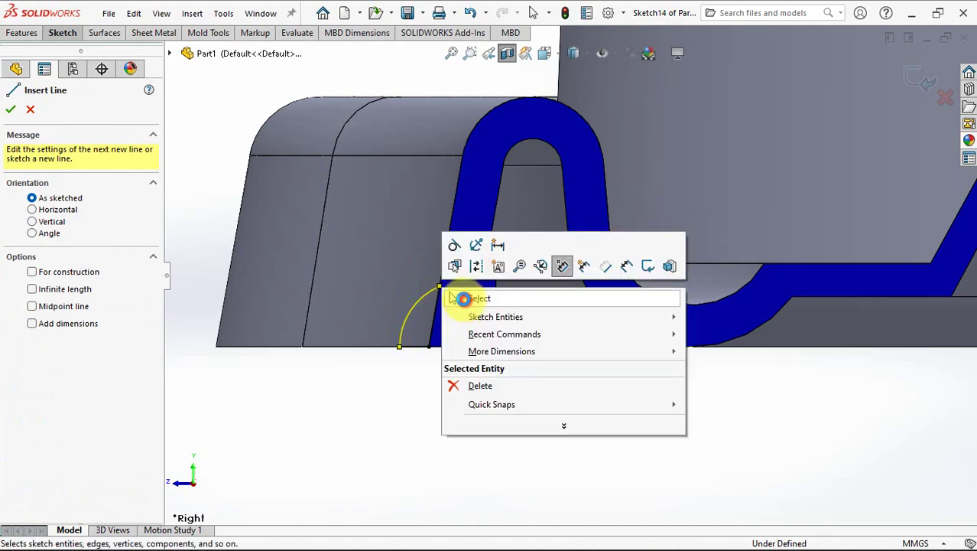
left_click(464, 294)
- Dimension the profile's horizontal base line as 0.3 mm
left_click(63, 32)
left_click(44, 54)
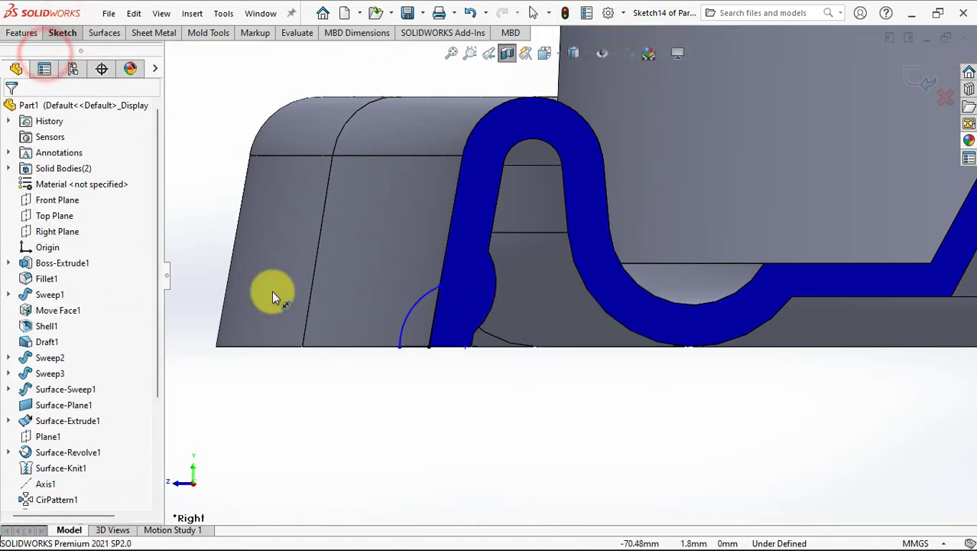
left_click(414, 347)
left_click(413, 401)
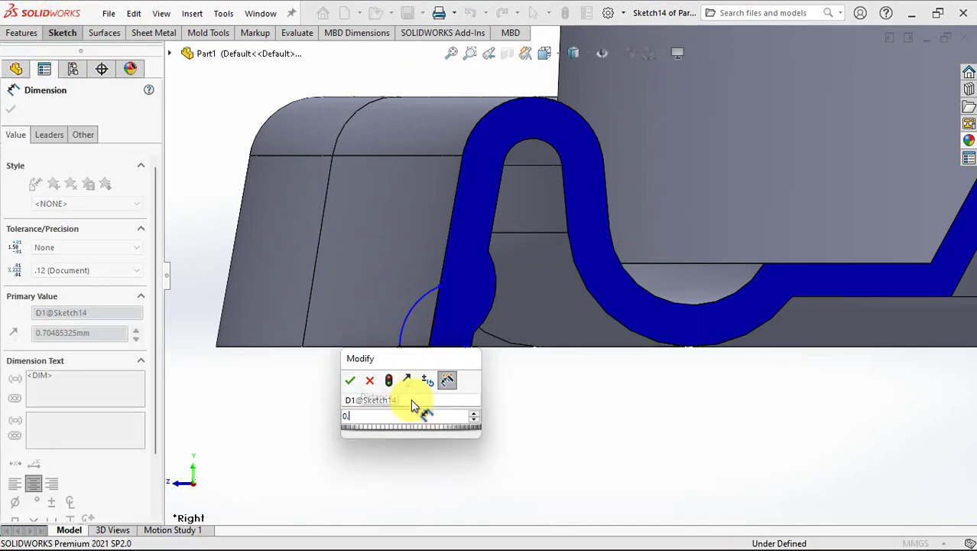
type("0.3")
left_click(350, 380)
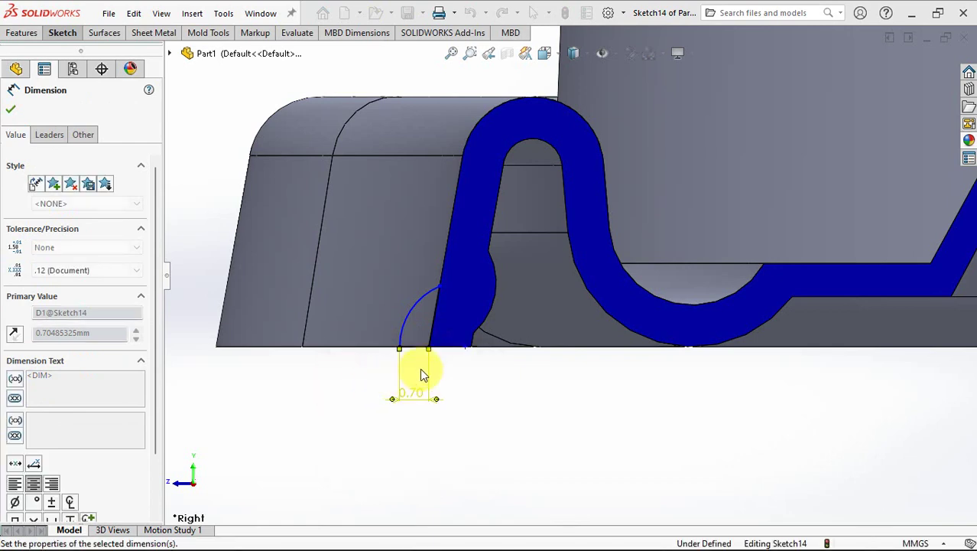
- Dimension the vertical height of the rim-foot profile's arc as 2 mm
left_click(419, 347)
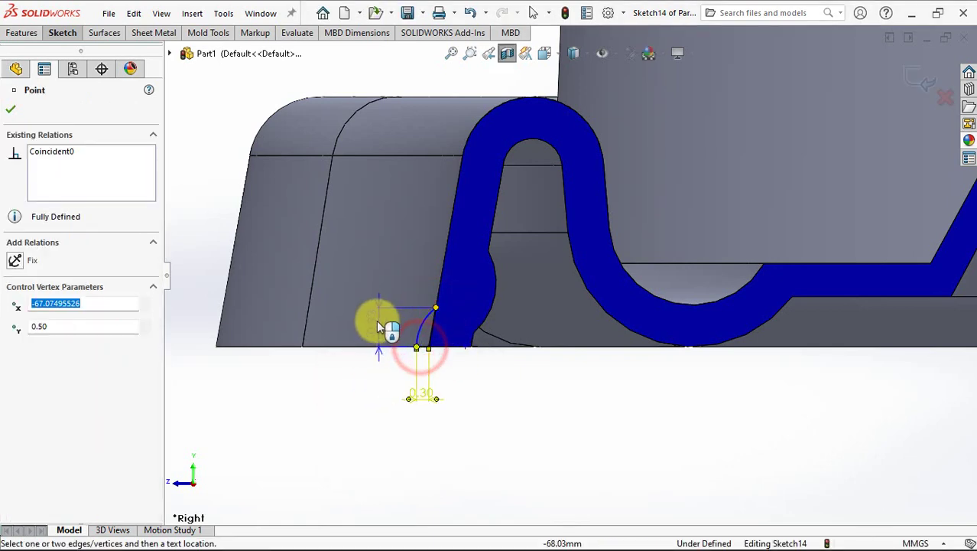
left_click(377, 323)
type("2")
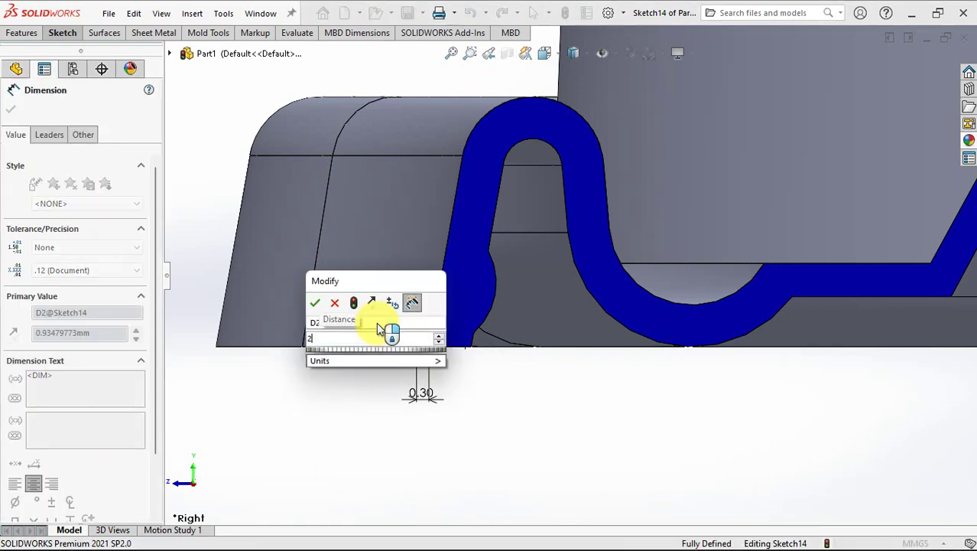
left_click(315, 303)
- Start a boss sweep and use the small closed rim-foot sketch as its profile
scroll(338, 299, "up", 4)
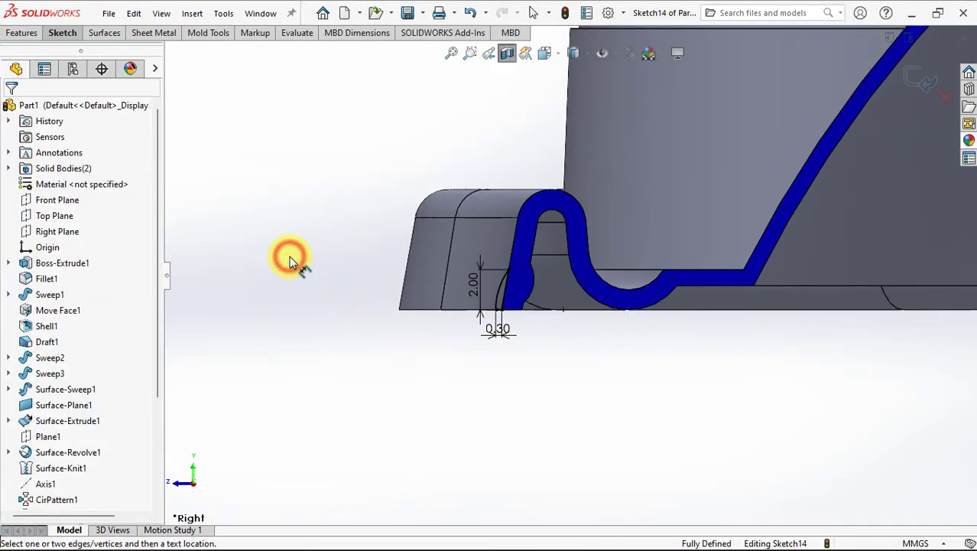
scroll(289, 256, "up", 3)
middle_click_drag(290, 260, 363, 277)
scroll(448, 267, "down", 2)
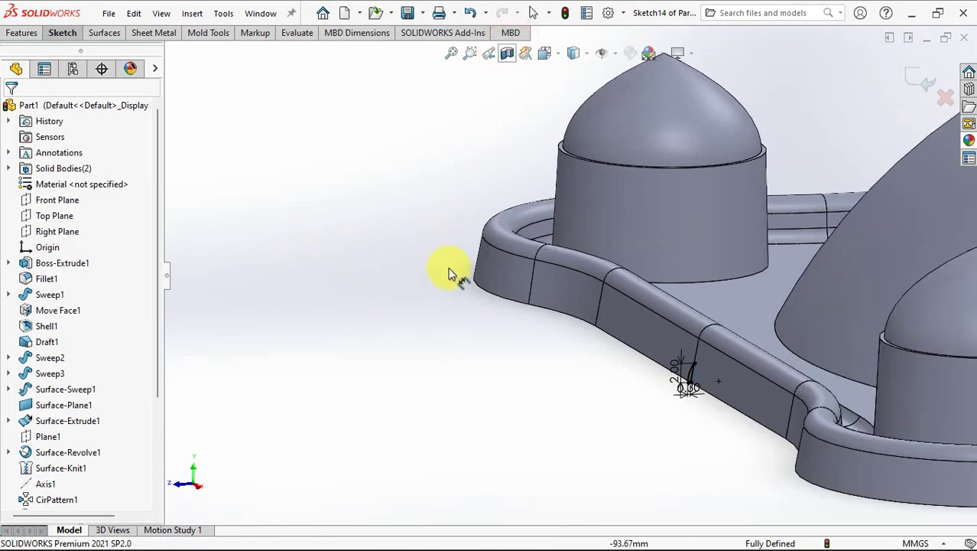
middle_click_drag(448, 267, 276, 231, "ctrl")
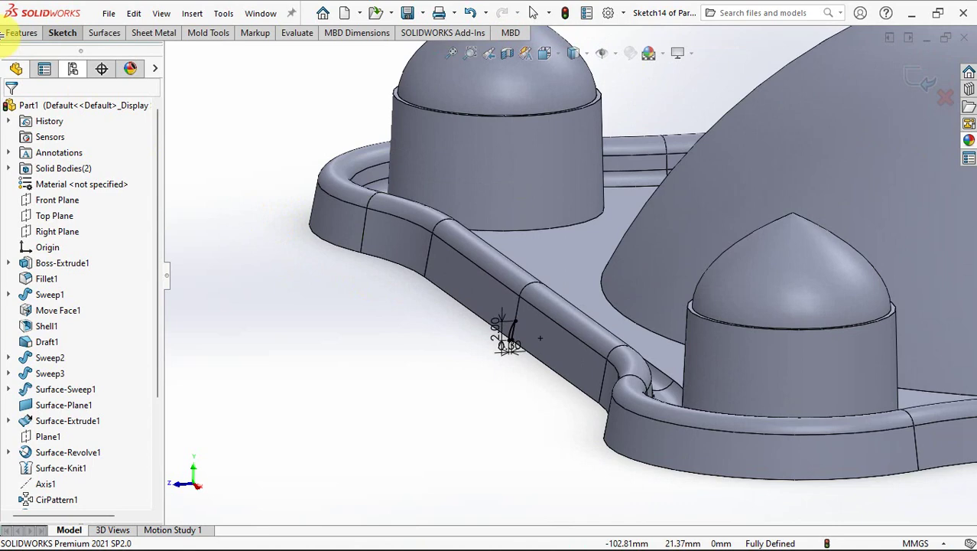
left_click(23, 32)
left_click(30, 54)
scroll(543, 337, "down", 2)
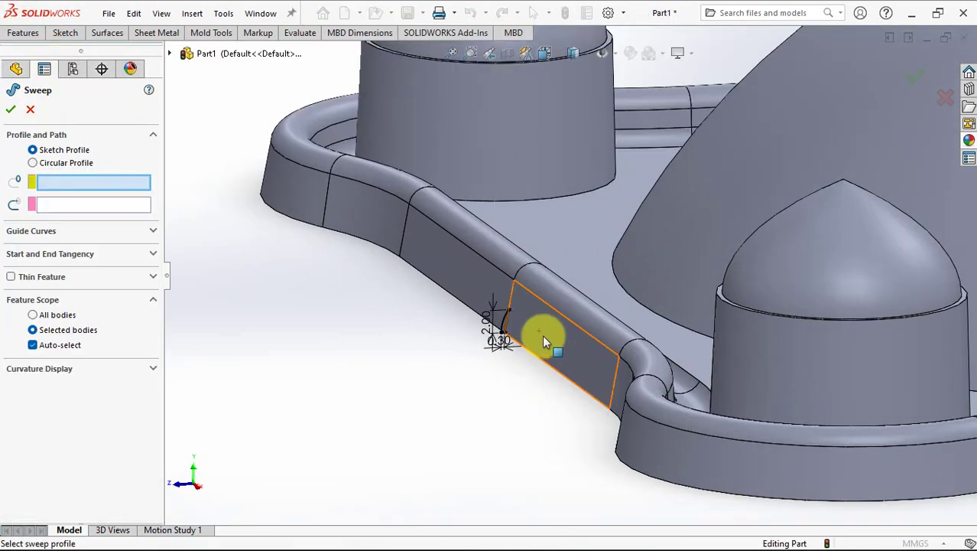
scroll(498, 321, "down", 1)
left_click(494, 320)
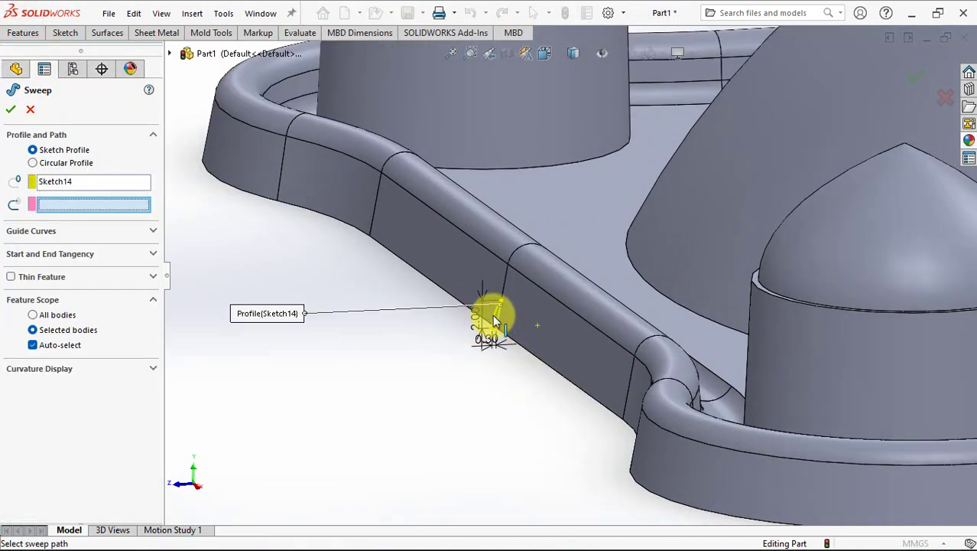
- Set the lid's closed outer bottom edge loop as the path and create the sweep with Merge result on and Merge tangent faces off
left_click(148, 235)
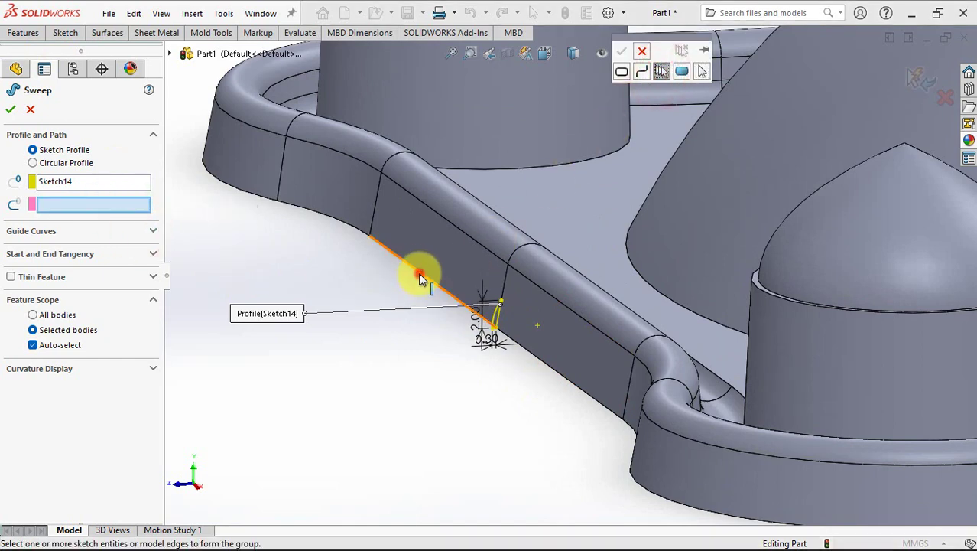
left_click(420, 277)
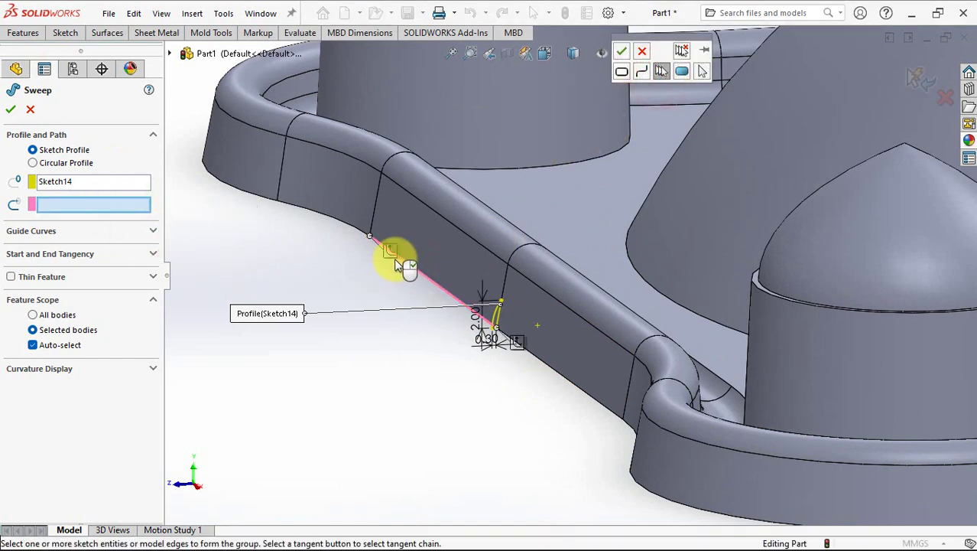
left_click(621, 52)
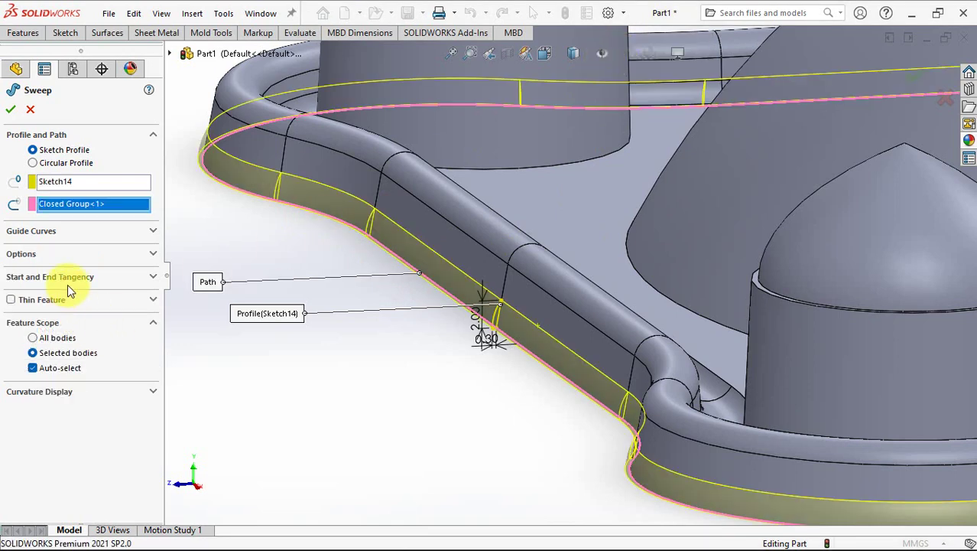
left_click(112, 255)
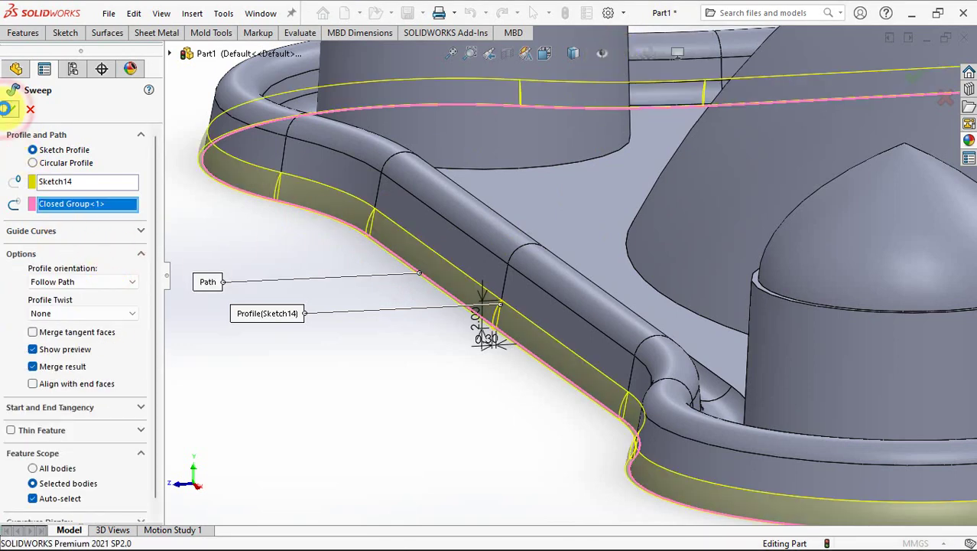
left_click(8, 108)
left_click(290, 299)
- Start a sketch on the flat underside face of the lid's rim at a rounded corner
scroll(373, 320, "up", 4)
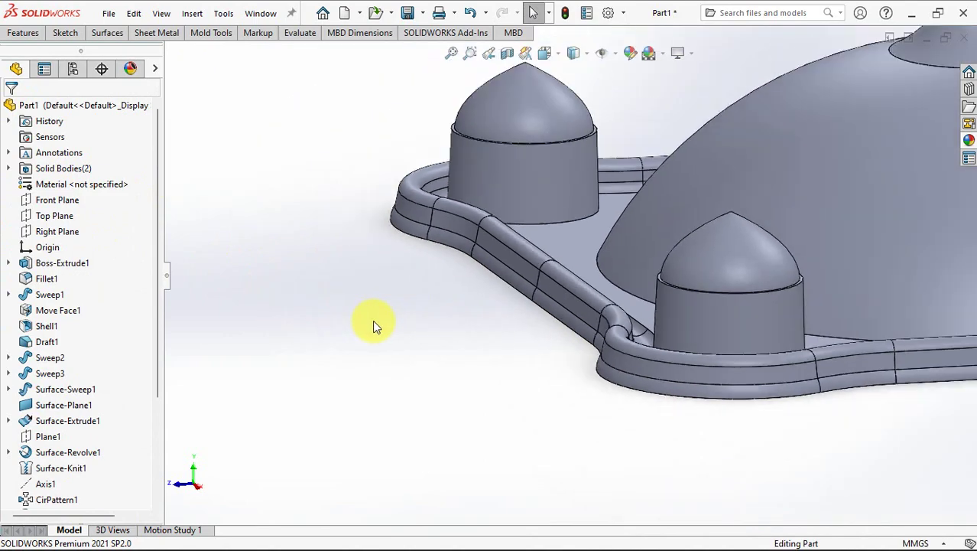
middle_click_drag(462, 348, 475, 231)
scroll(725, 76, "down", 4)
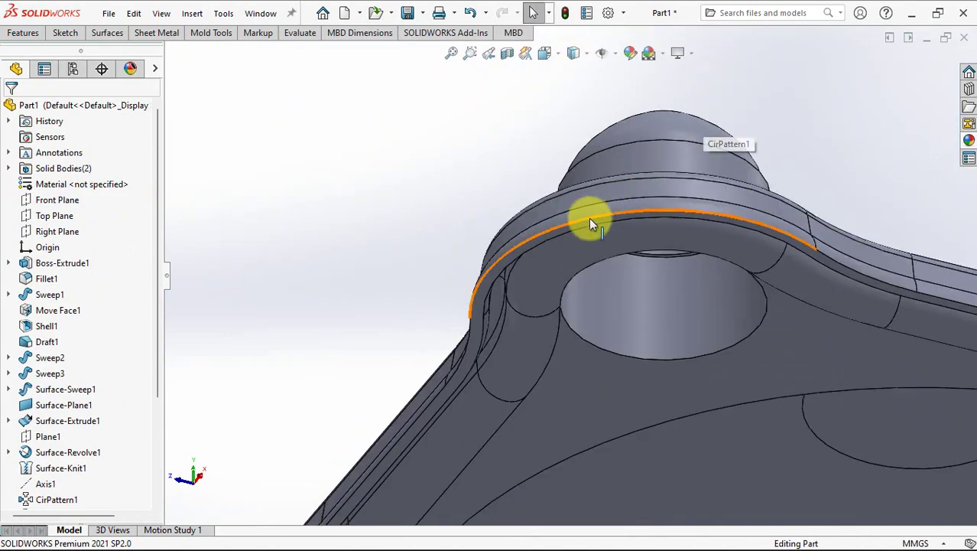
left_click(578, 225)
left_click(641, 185)
scroll(599, 243, "down", 3)
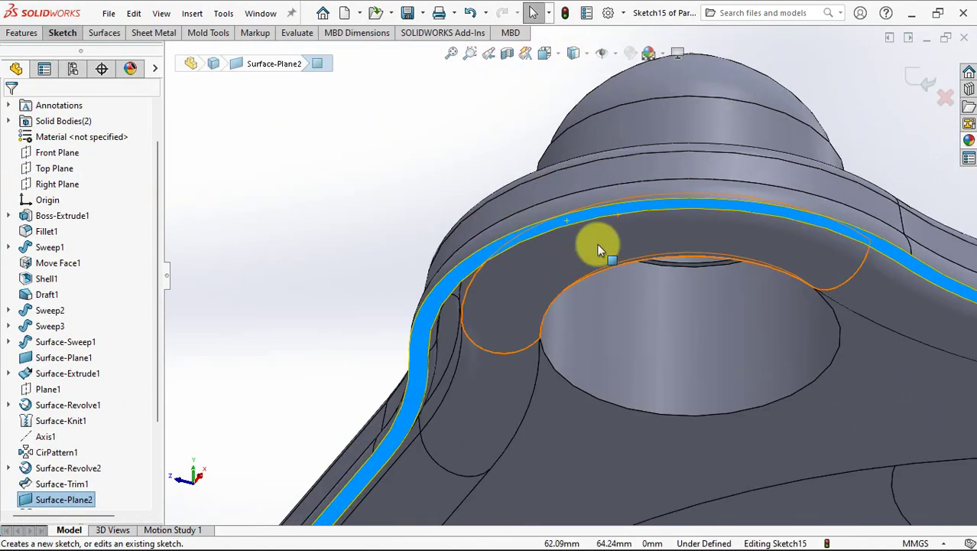
- Convert the rim underside's inner corner edge into a sketch arc
middle_click_drag(597, 244, 588, 58)
left_click(485, 164)
middle_click_drag(505, 241, 514, 177)
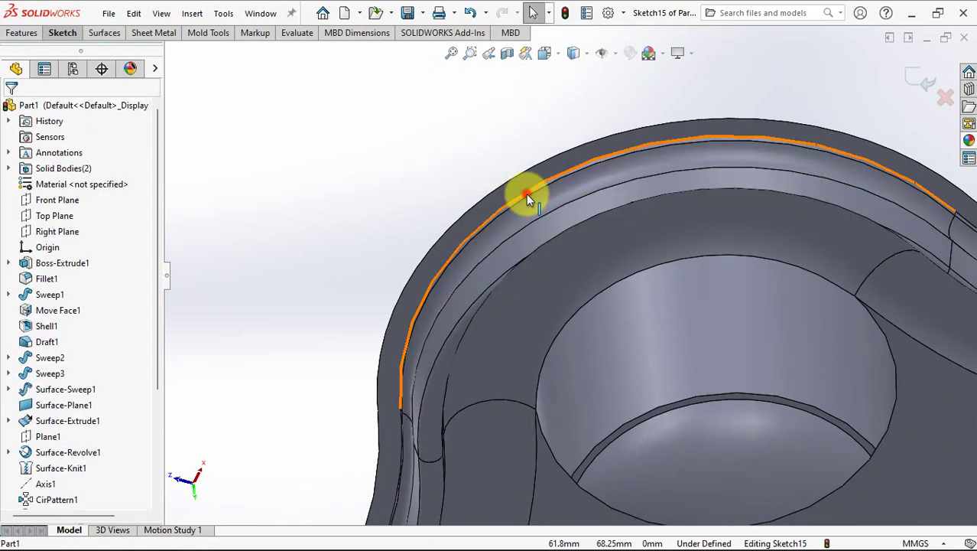
left_click(525, 193)
left_click(60, 33)
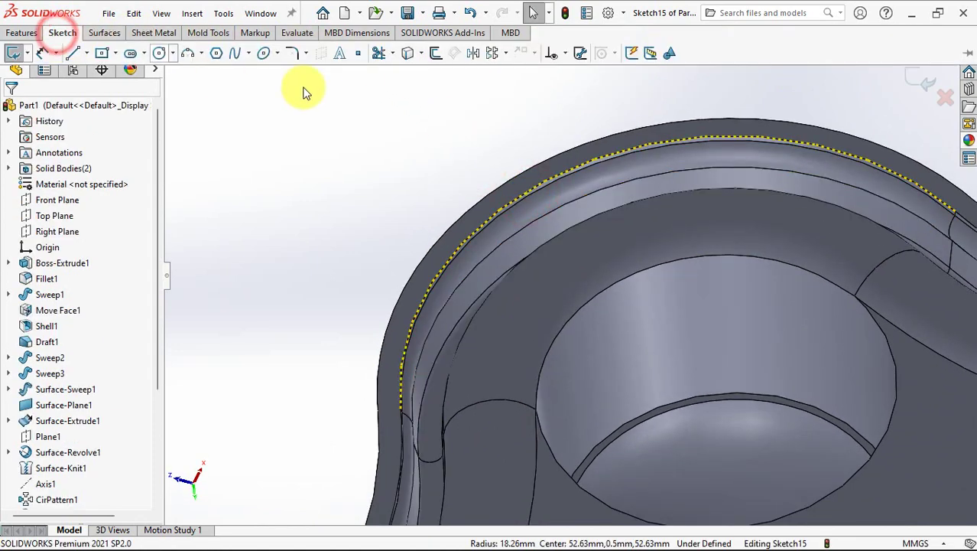
left_click(410, 55)
scroll(406, 164, "up", 3)
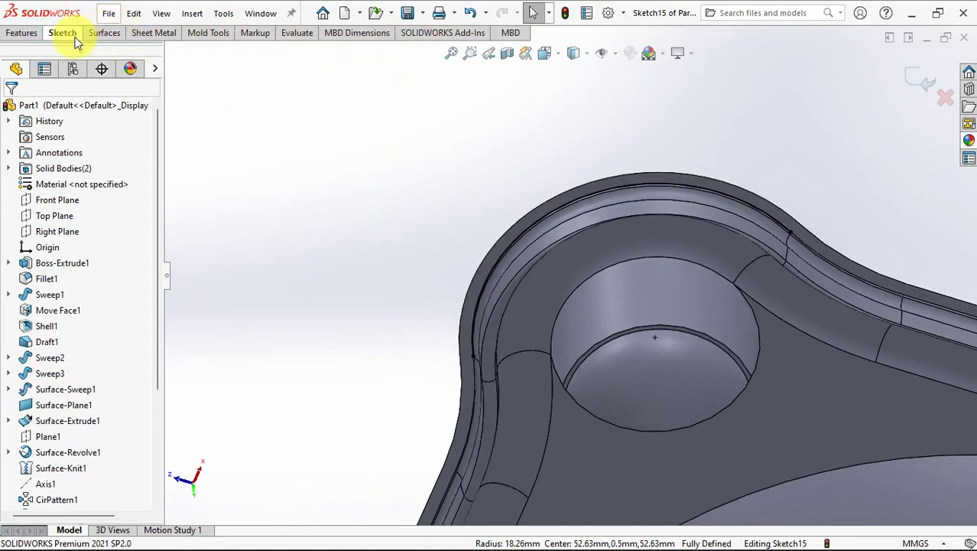
- Sketch a three-point arc between the converted arc's endpoints, bulging outward beyond the lid's corner
left_click(75, 38)
left_click(186, 53)
left_click(474, 358)
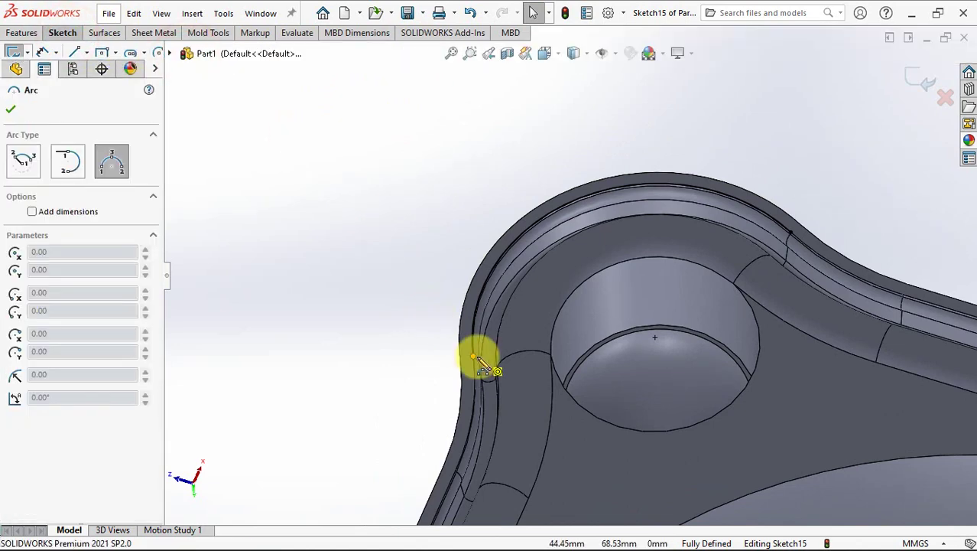
left_click(790, 231)
left_click(585, 157)
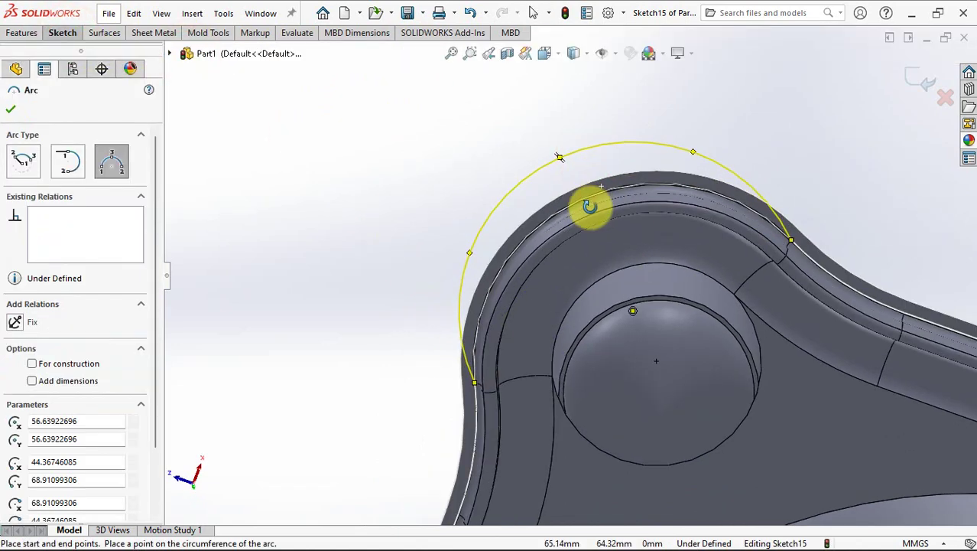
left_click(10, 109)
- Sketch a construction line from the midpoint of the converted arc to the outer arc
left_click(63, 32)
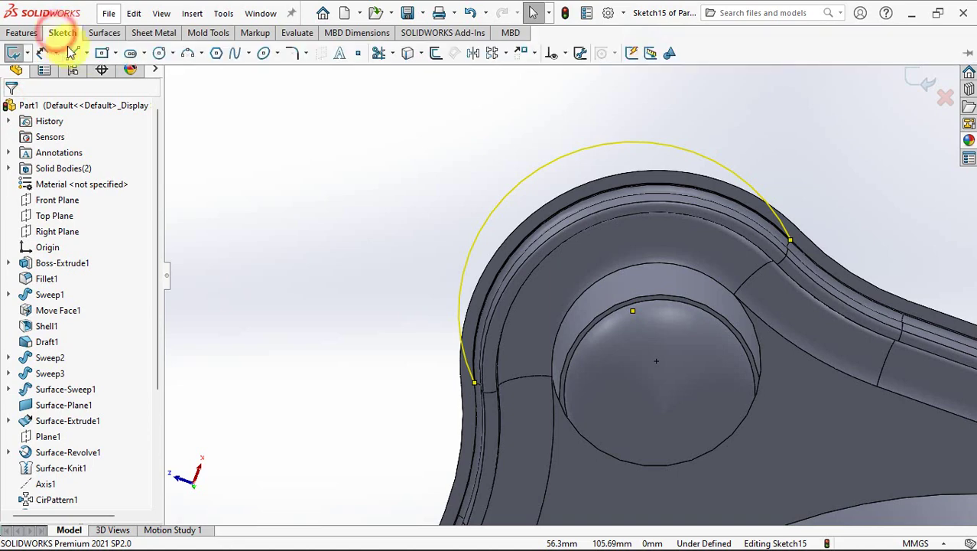
left_click(84, 52)
left_click(90, 95)
scroll(623, 187, "down", 2)
scroll(623, 188, "down", 2)
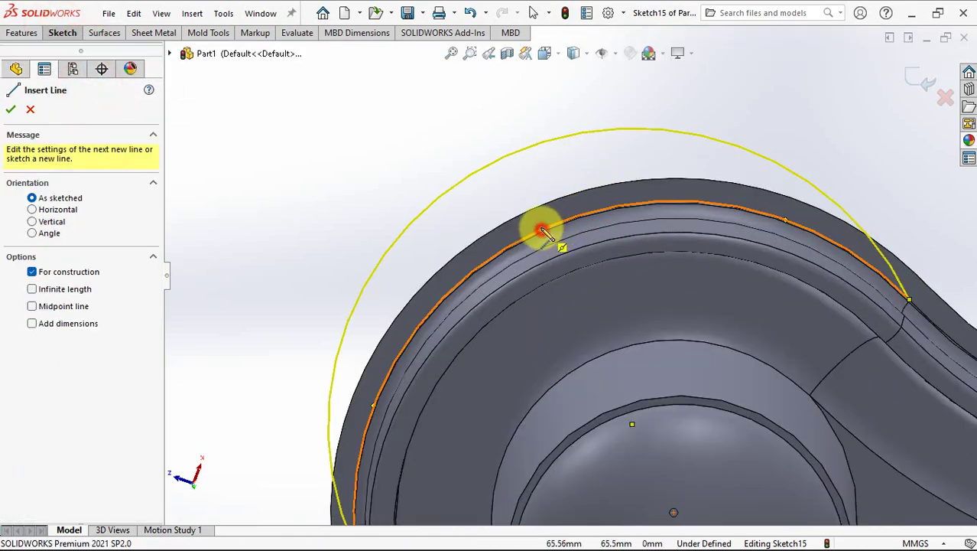
left_click(542, 229)
left_click(505, 156)
- Dimension the construction line between the two arcs as 5 mm
right_click(507, 158)
left_click(516, 172)
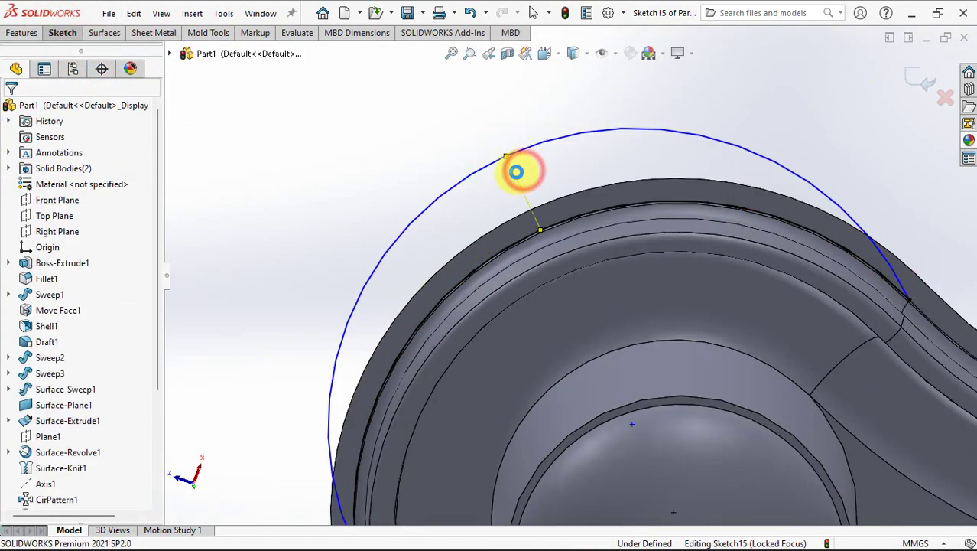
left_click(517, 175)
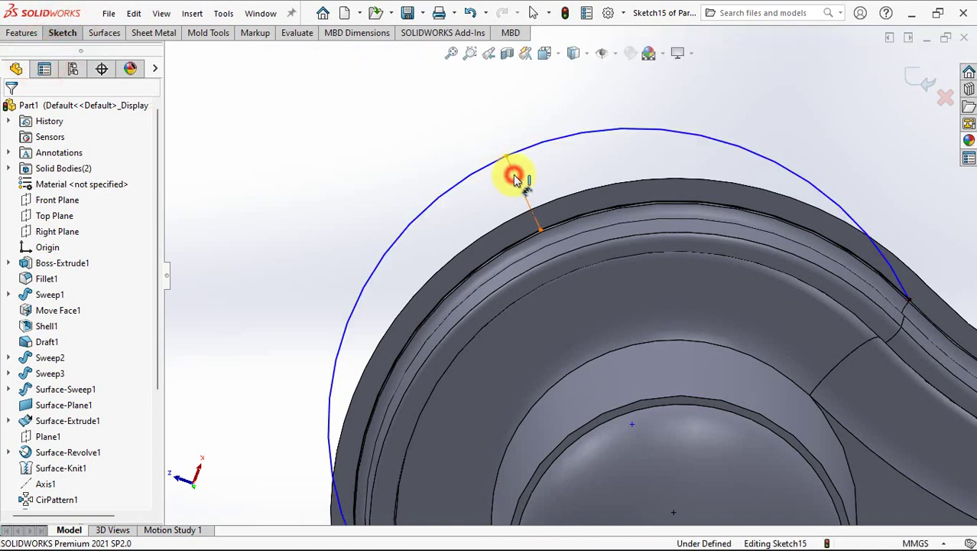
left_click(576, 159)
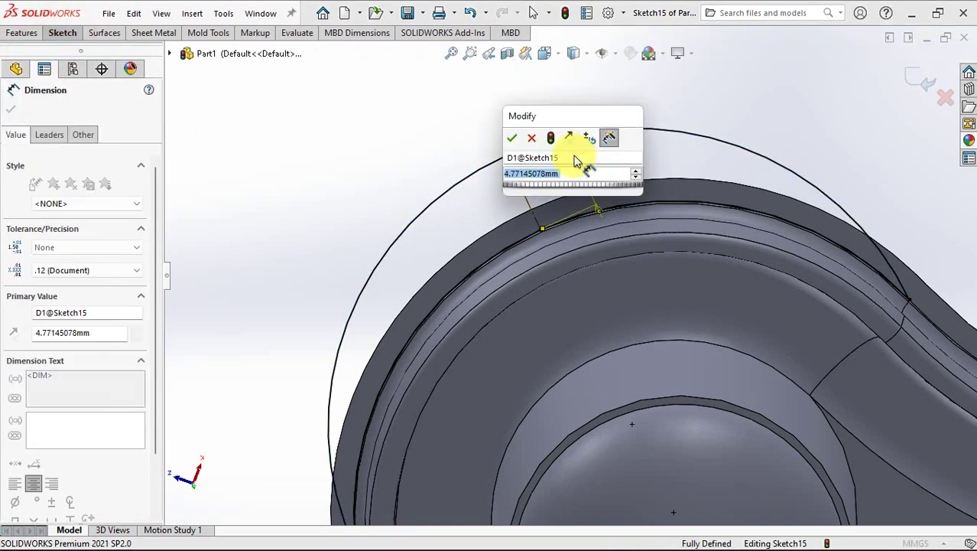
left_click(510, 137)
scroll(510, 144, "up", 3)
middle_click_drag(512, 146, 424, 360)
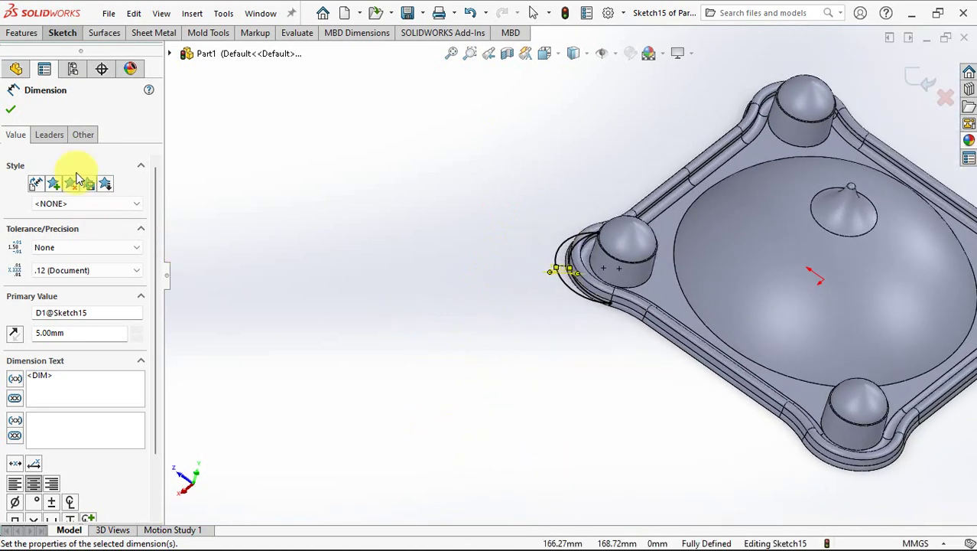
left_click(11, 113)
- Extrude the crescent tab profile 1.5 mm in the reversed direction with Merge result on
left_click(22, 33)
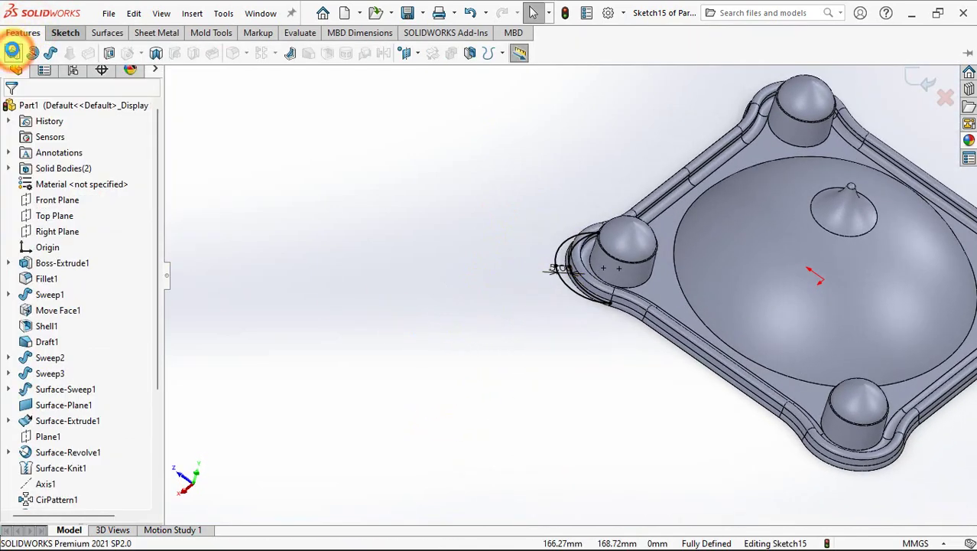
left_click(12, 50)
left_click(12, 196)
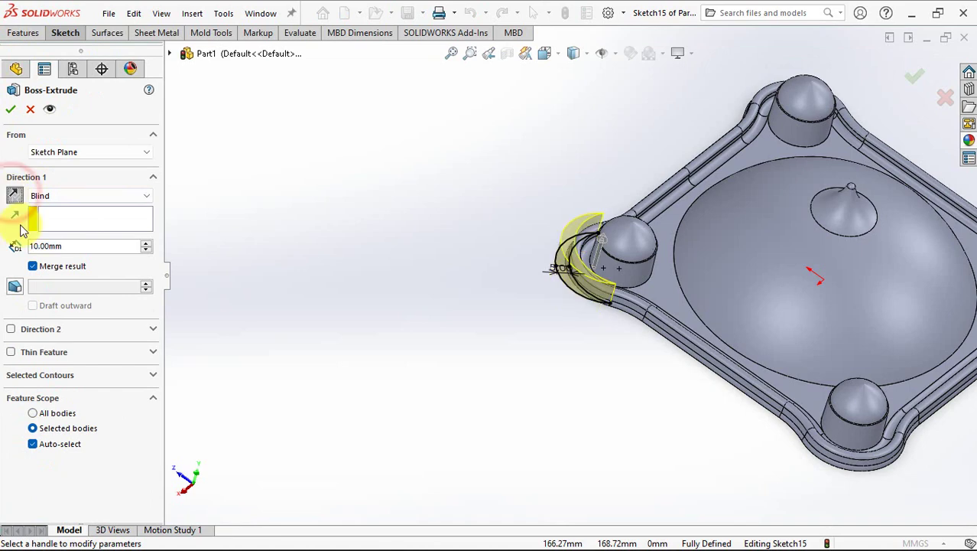
left_click(13, 246)
type("1.")
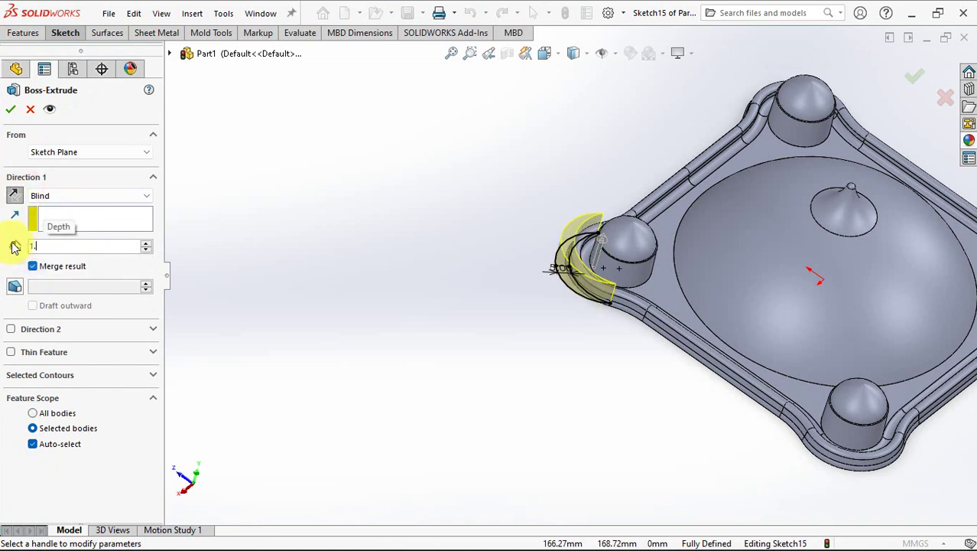
type("5")
key("Return")
scroll(604, 276, "down", 8)
middle_click_drag(628, 288, 630, 258)
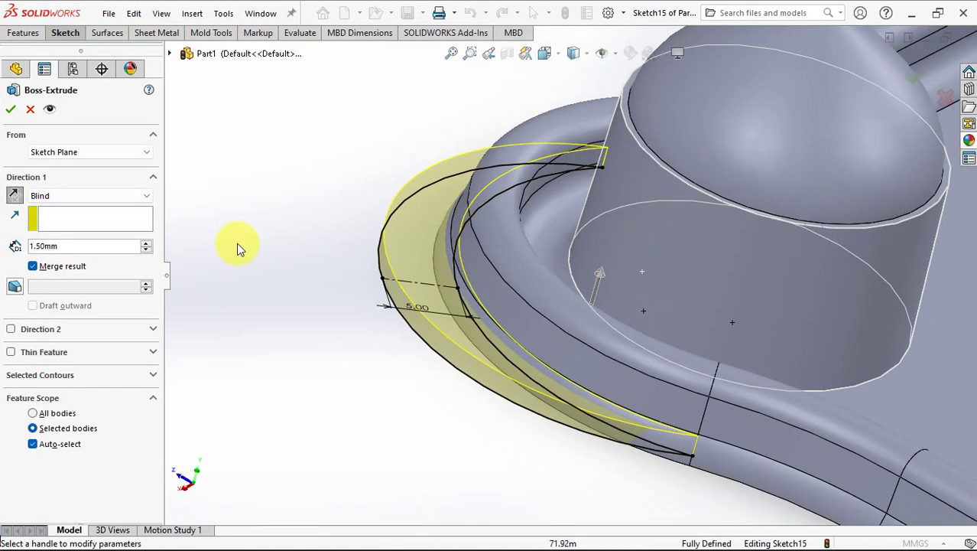
left_click(12, 110)
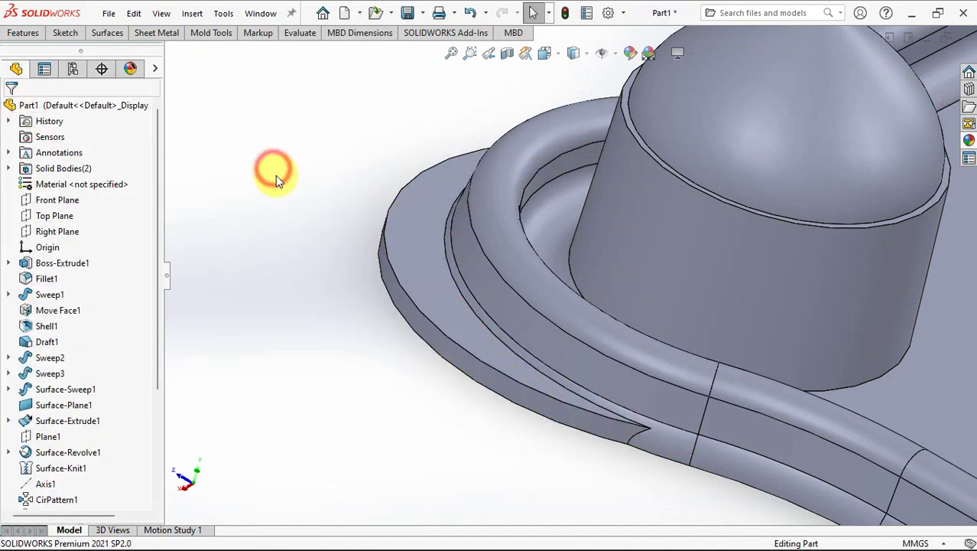
- Expand the solid bodies and show the hidden container body beneath the lid
scroll(320, 220, "up", 5)
middle_click_drag(349, 207, 405, 312)
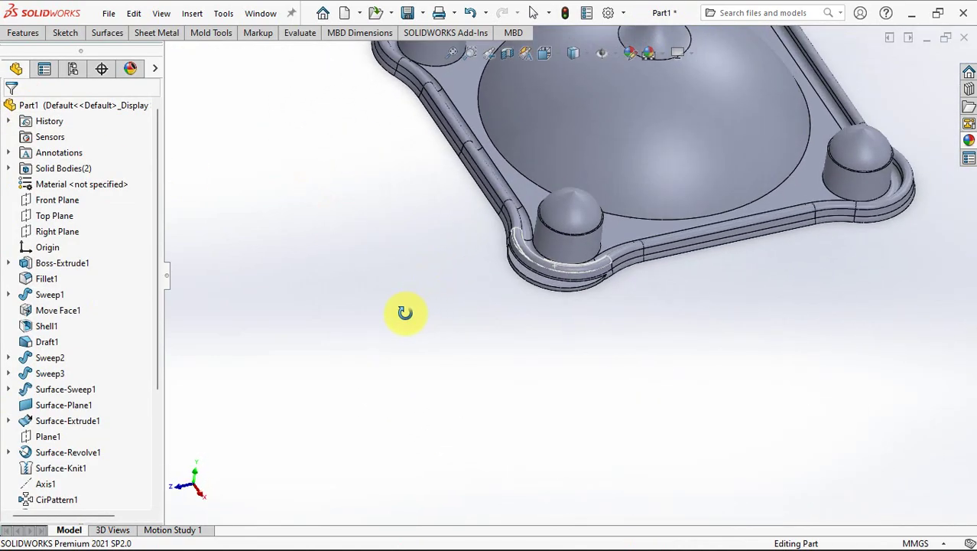
left_click(8, 168)
left_click(55, 184)
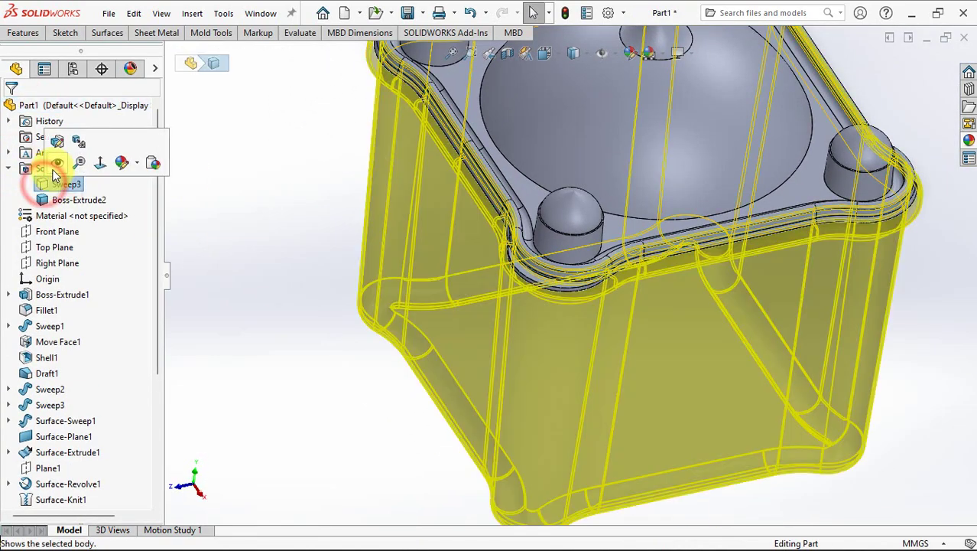
left_click(269, 190)
- Apply a green standard colour to the whole lid body, keeping the colour settings open for another body
scroll(286, 207, "up", 3)
middle_click_drag(286, 207, 299, 253)
scroll(299, 230, "down", 2)
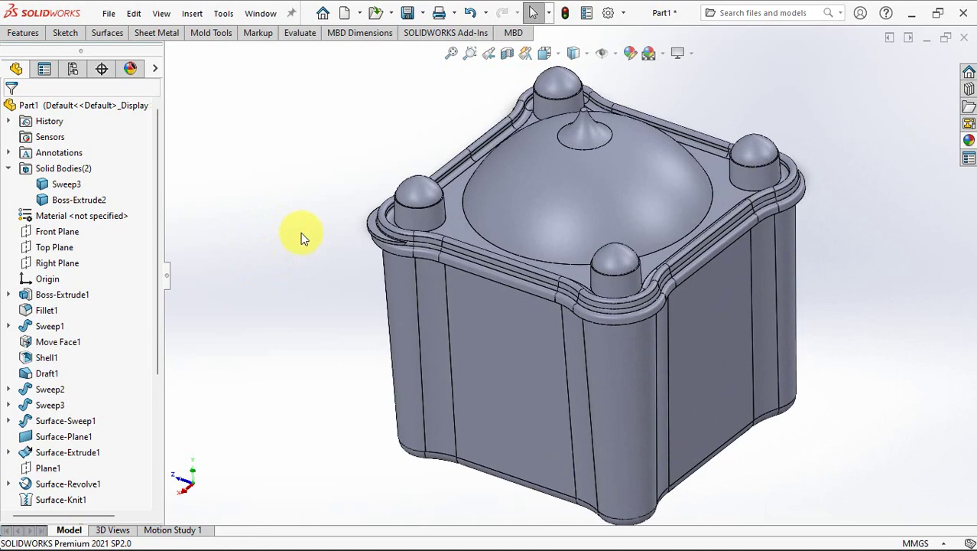
left_click(630, 53)
left_click(90, 235)
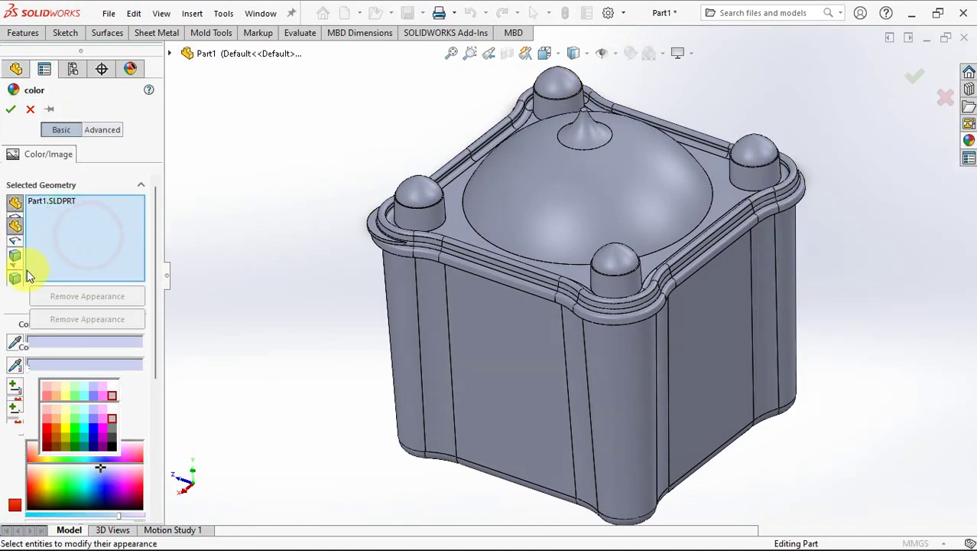
left_click(73, 426)
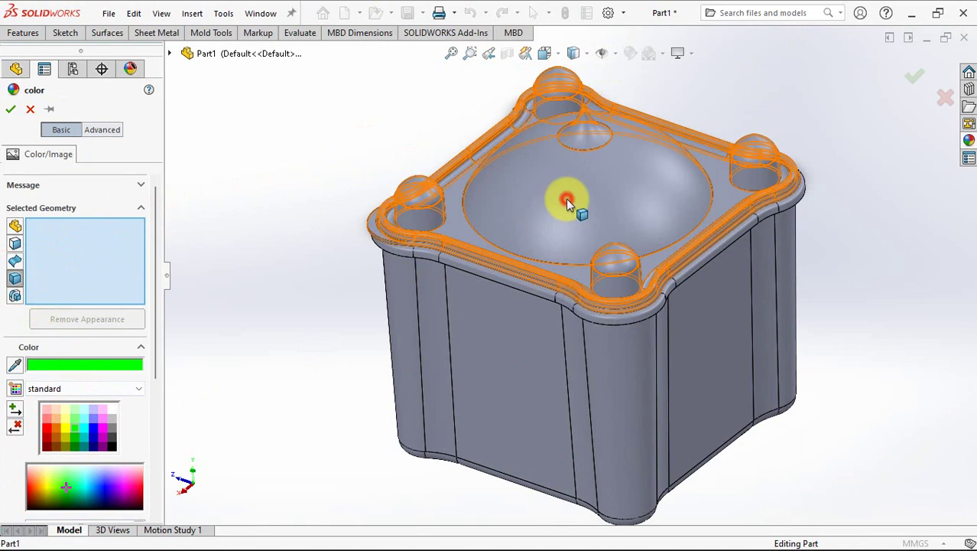
left_click(566, 199)
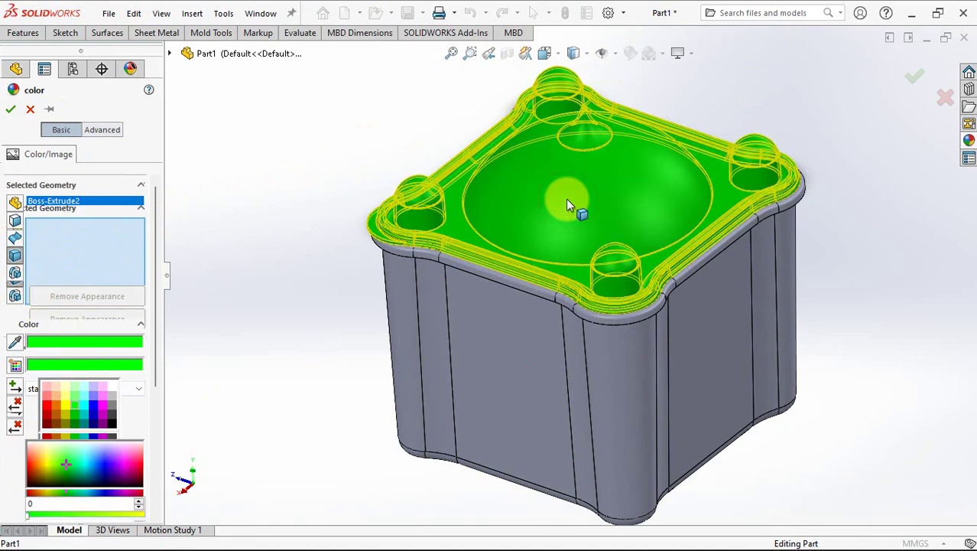
left_click(9, 111)
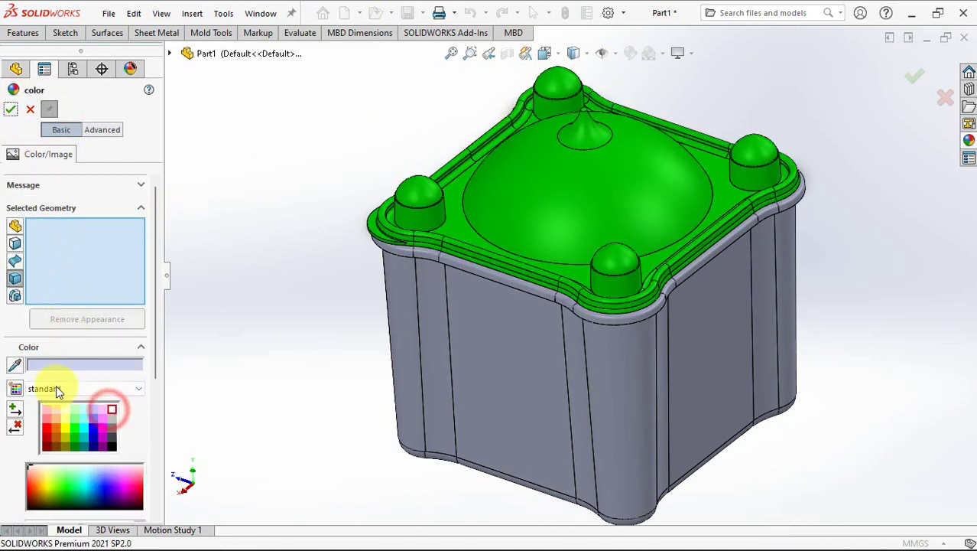
- Apply the white standard colour to the container body beneath the lid and finish the colour editing
left_click(475, 321)
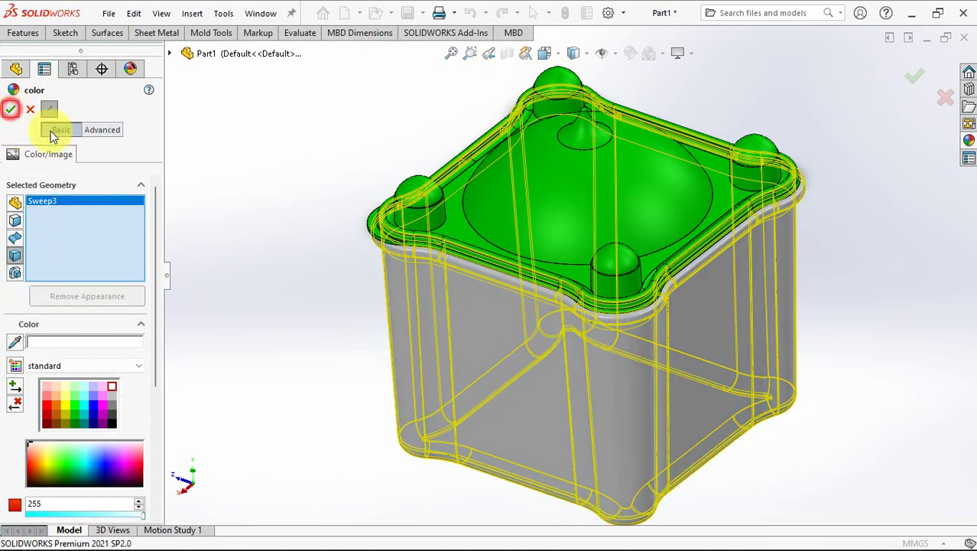
middle_click_drag(291, 180, 293, 191)
left_click(31, 111)
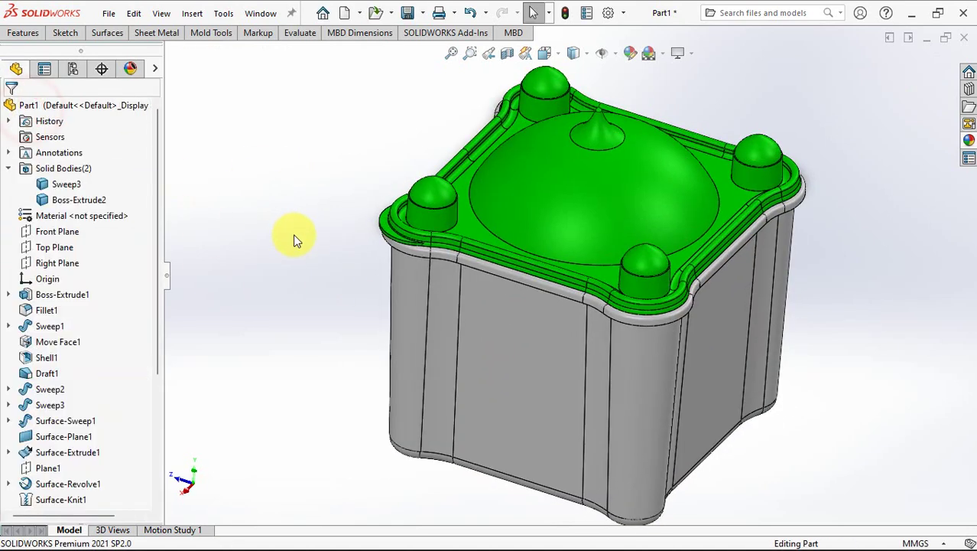
- Make the container body transparent while leaving the green lid opaque
middle_click_drag(293, 235, 295, 259)
scroll(322, 308, "up", 1)
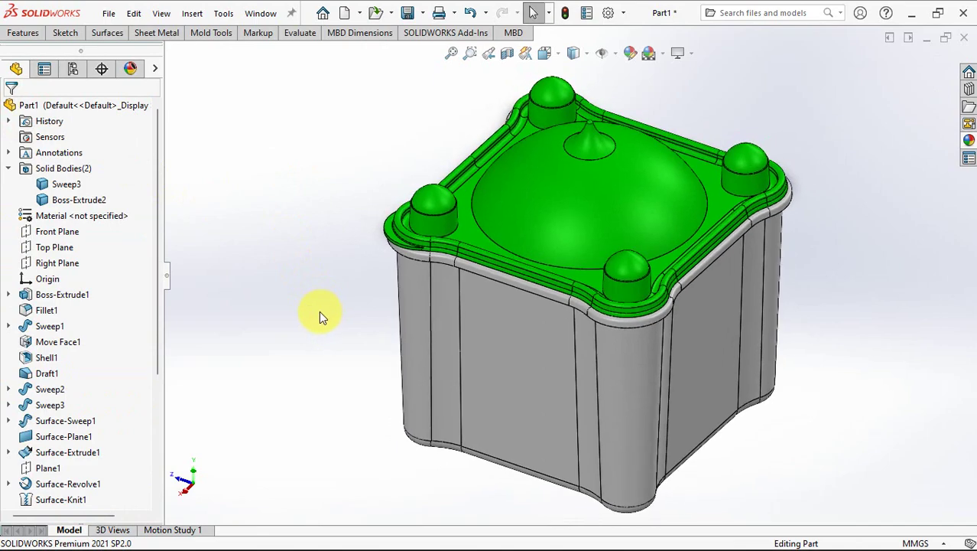
right_click(76, 192)
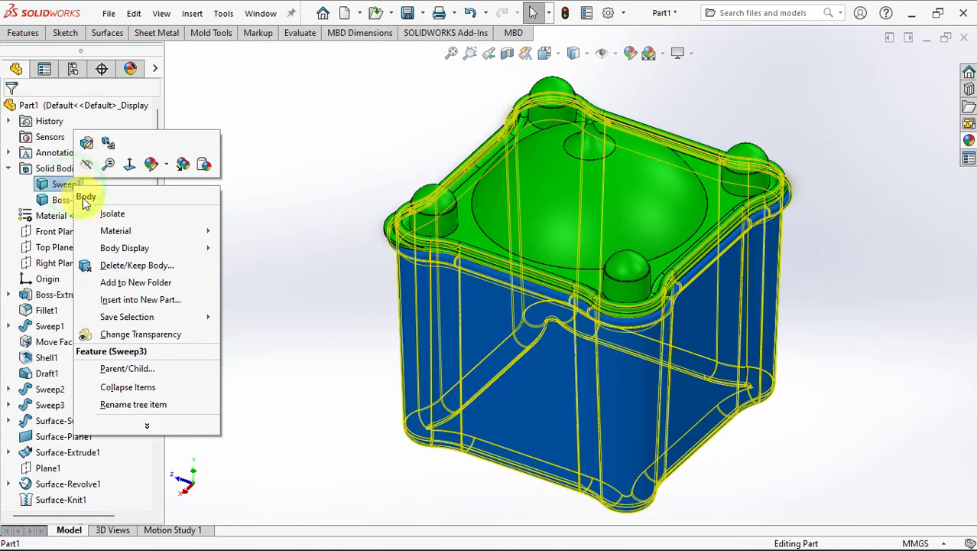
left_click(158, 337)
middle_click_drag(266, 266, 299, 237)
- View the model in the Shaded display style without edges and return it to Shaded With Edges
left_click(572, 60)
left_click(574, 73)
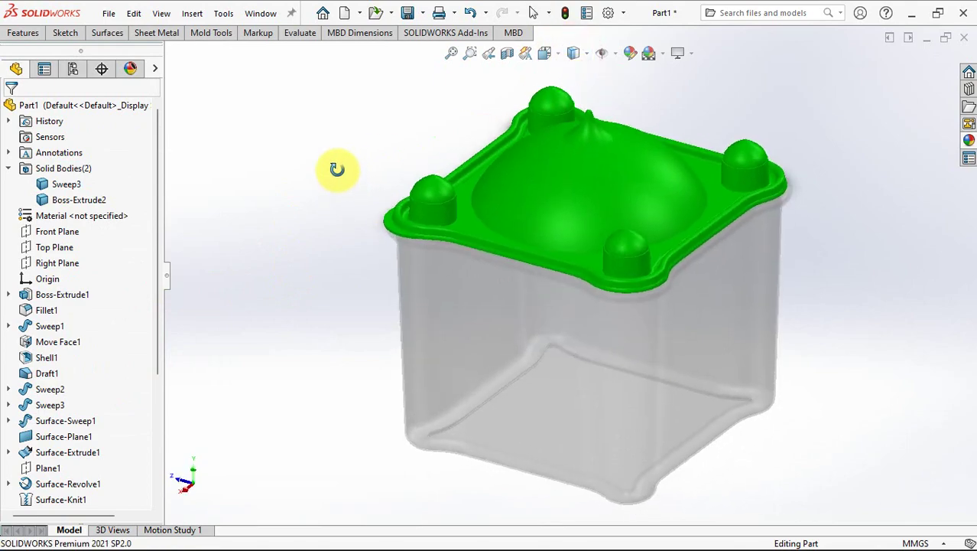
left_click(574, 58)
left_click(576, 72)
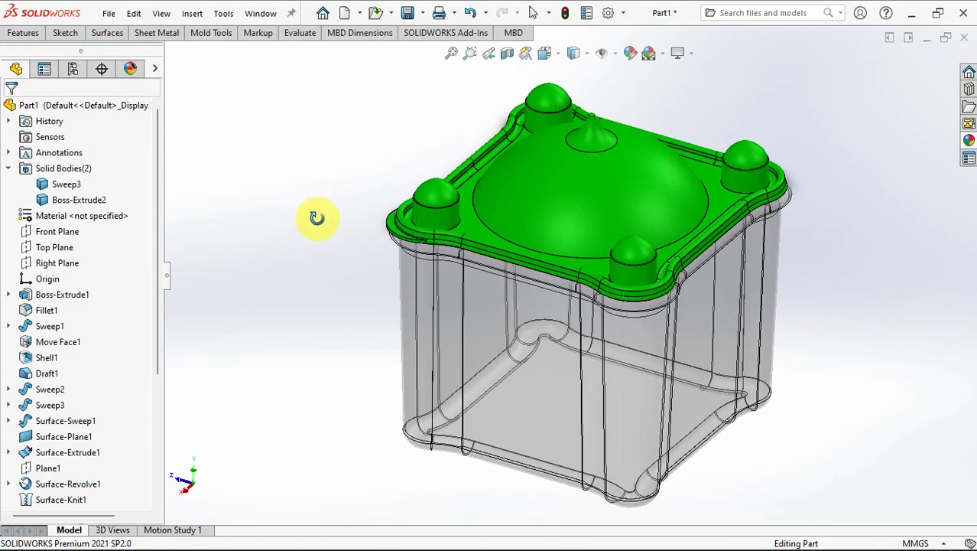